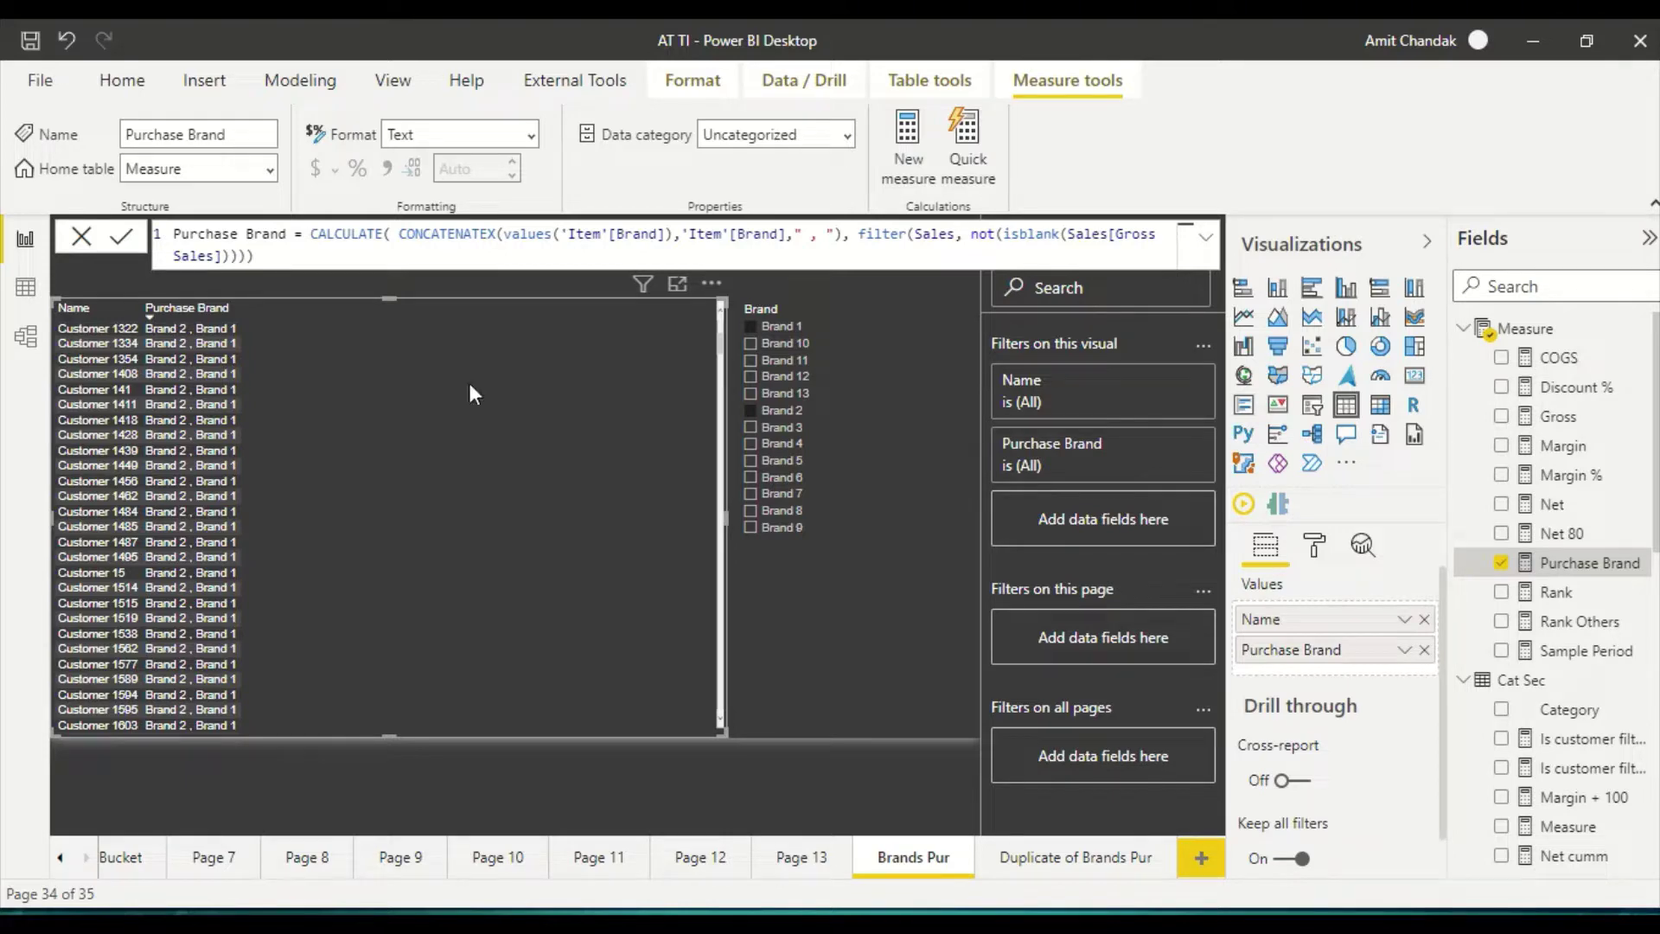
# - Examine the purchased brands listed for each customer in the table on the Brands Pur page
pyautogui.scroll(-10, 366, 439)
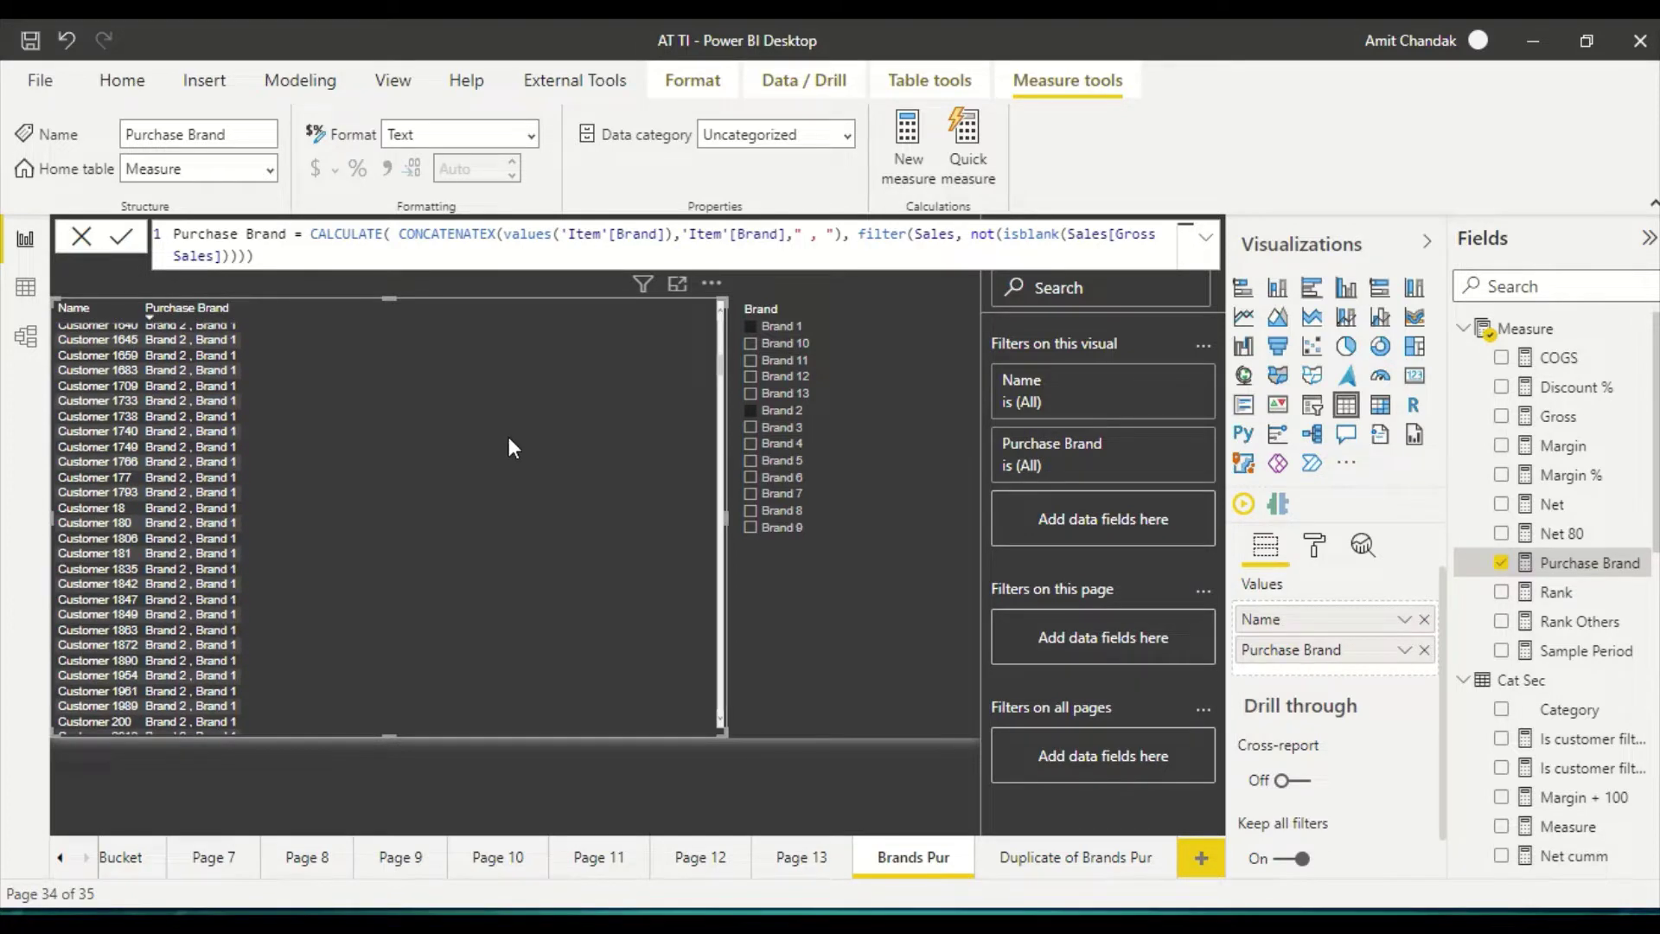
pyautogui.scroll(15, 377, 443)
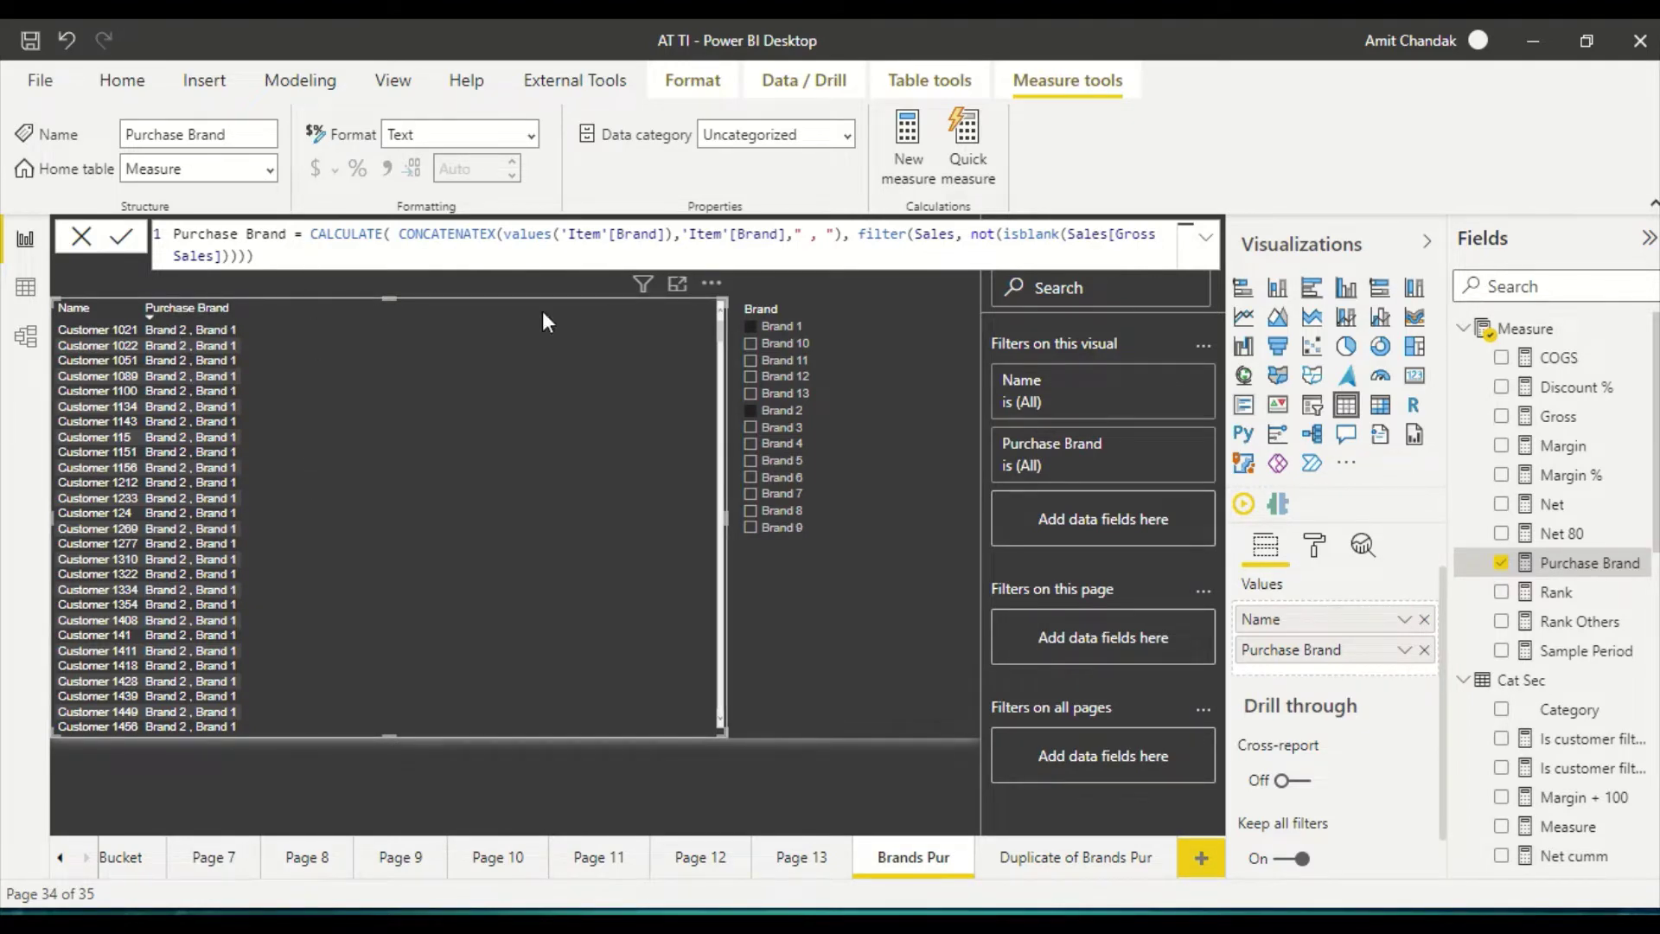
pyautogui.click(750, 411)
pyautogui.scroll(-10, 385, 518)
pyautogui.scroll(-15, 386, 523)
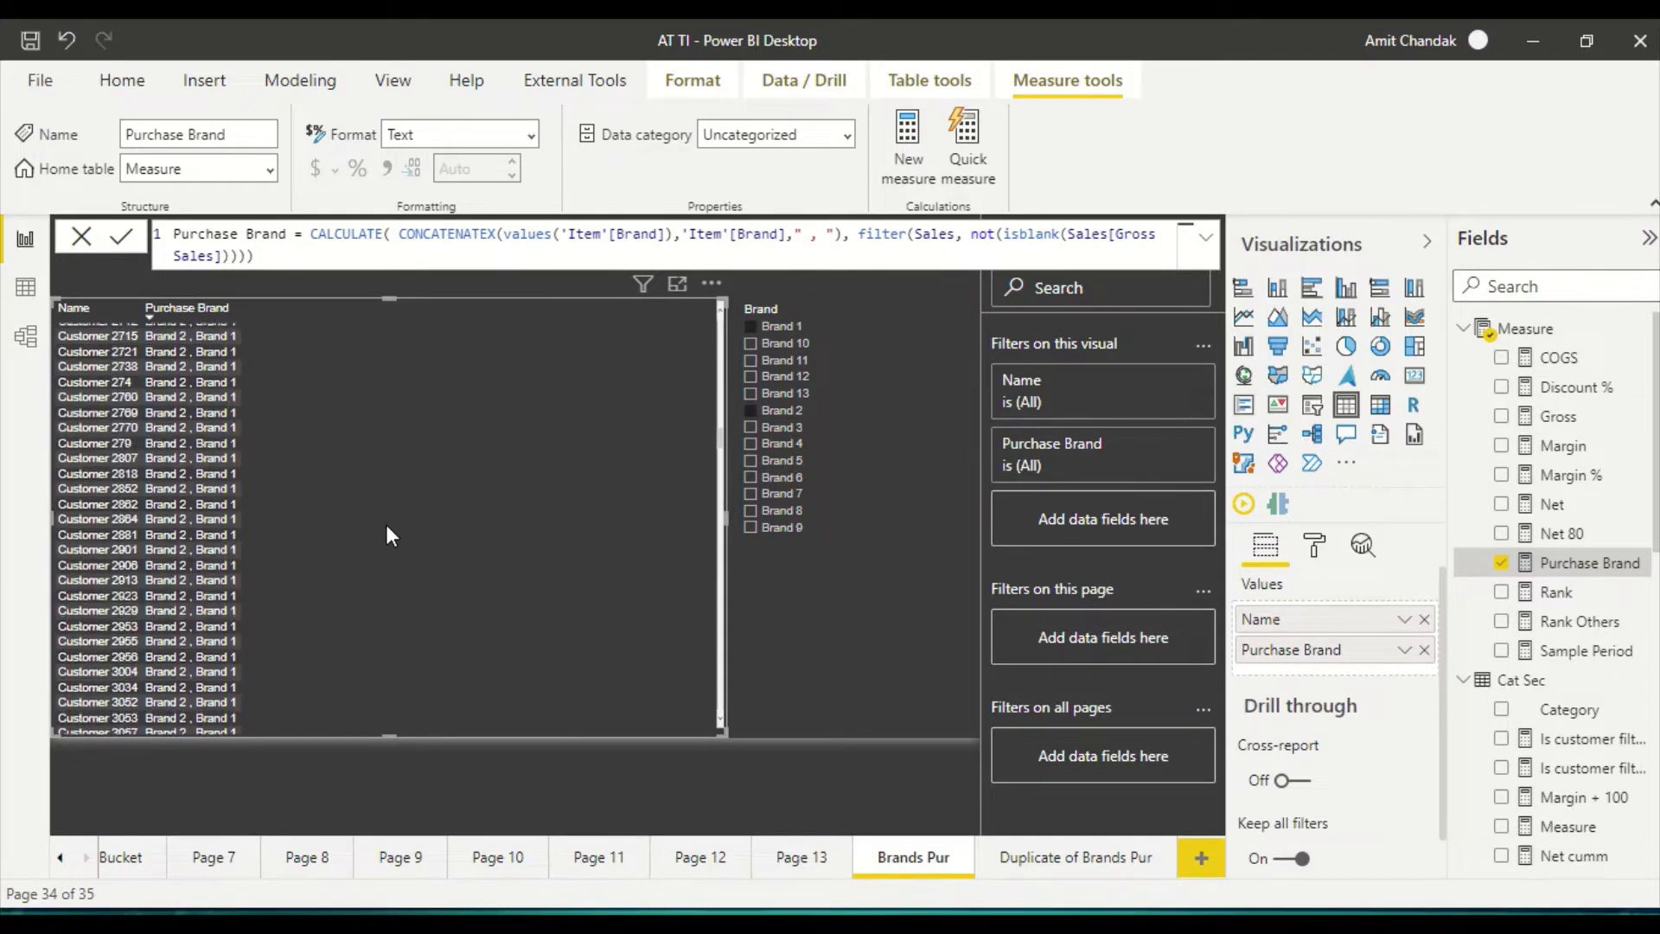
pyautogui.scroll(-10, 386, 524)
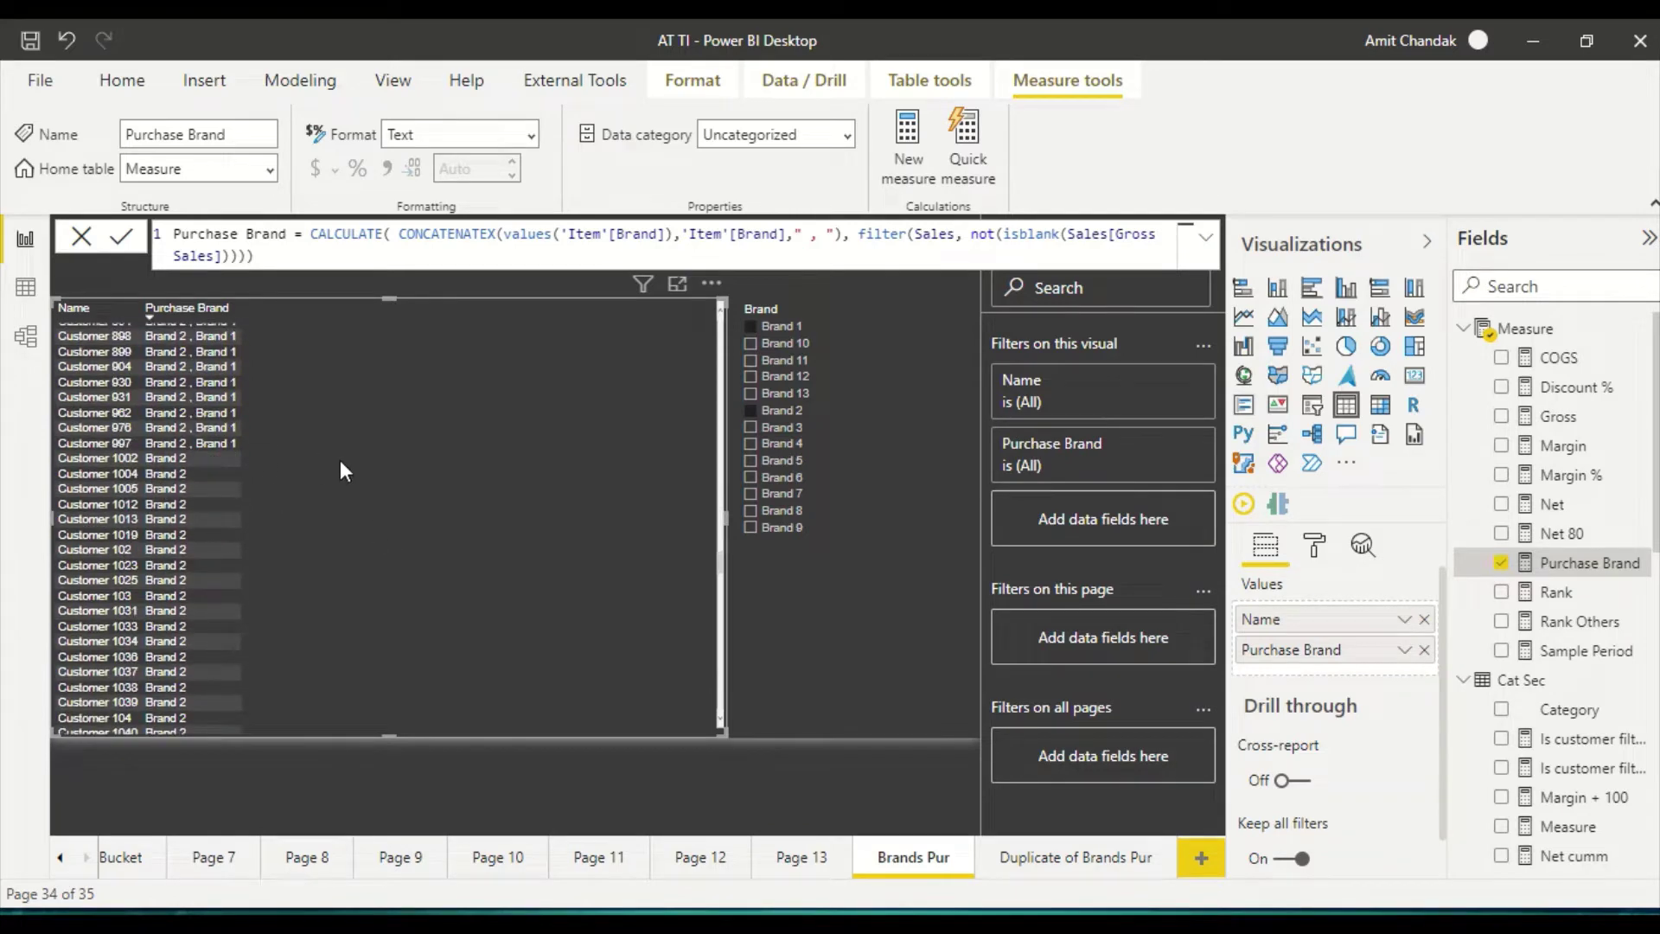
pyautogui.scroll(-10, 344, 471)
pyautogui.scroll(-10, 351, 474)
pyautogui.scroll(-10, 352, 488)
pyautogui.scroll(-10, 353, 488)
pyautogui.scroll(-5, 353, 489)
pyautogui.moveTo(723, 517); pyautogui.dragTo(667, 311)
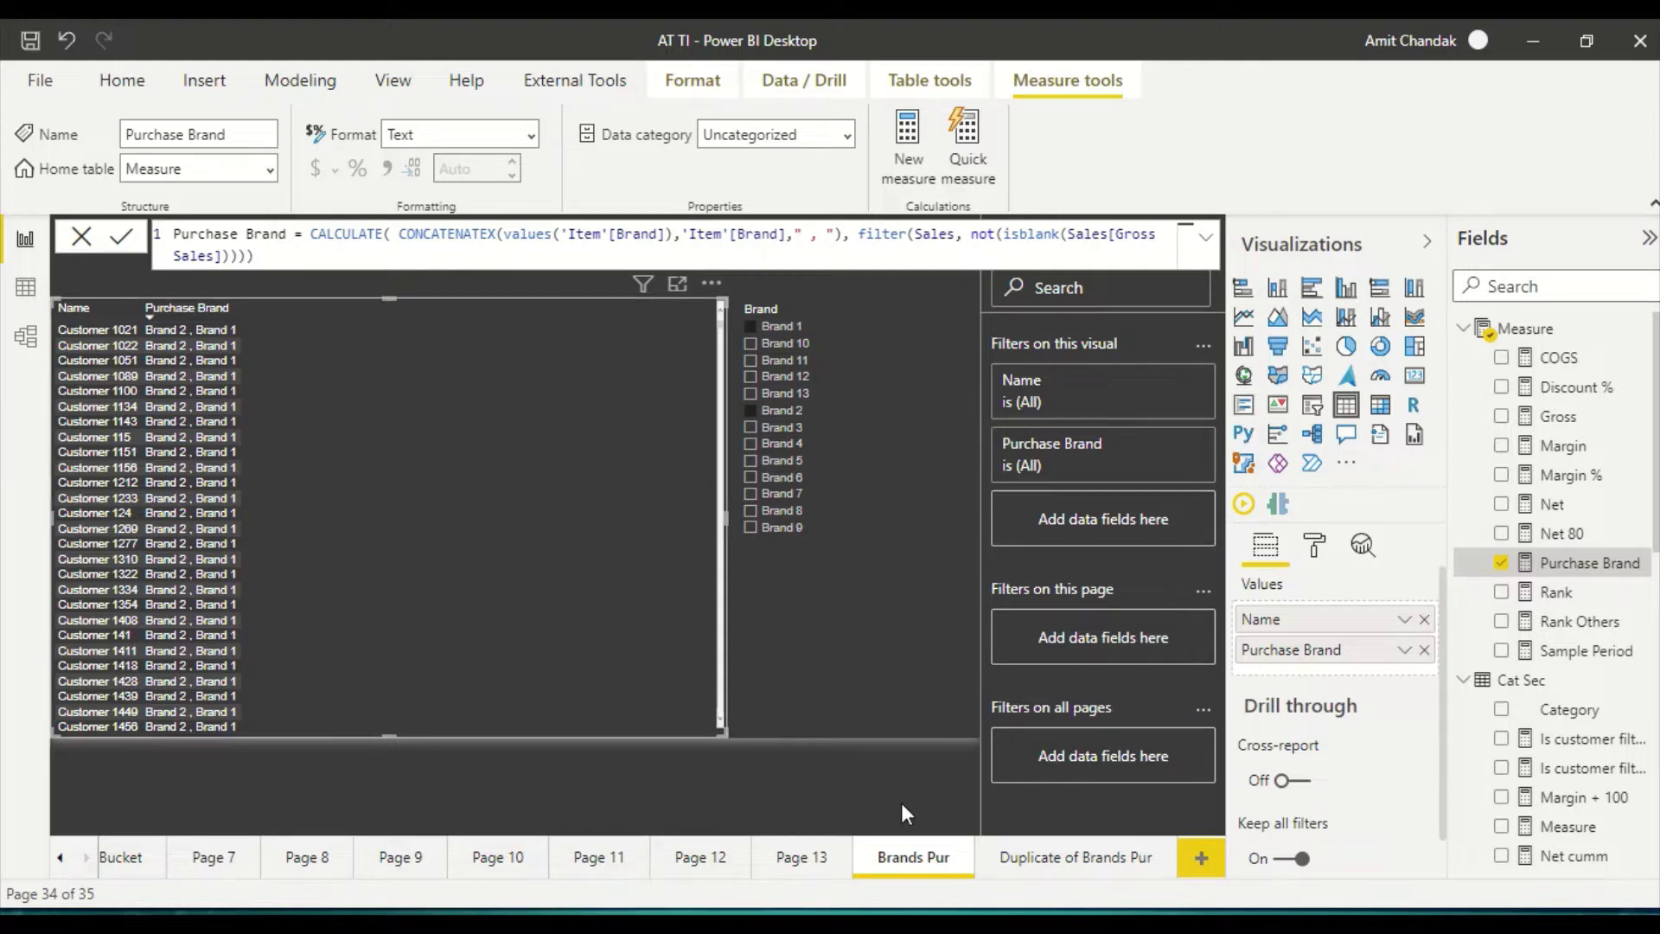
# - Check the purchased brands by category on the Duplicate of Brands Pur page, and return to the Brands Pur page
pyautogui.click(1010, 859)
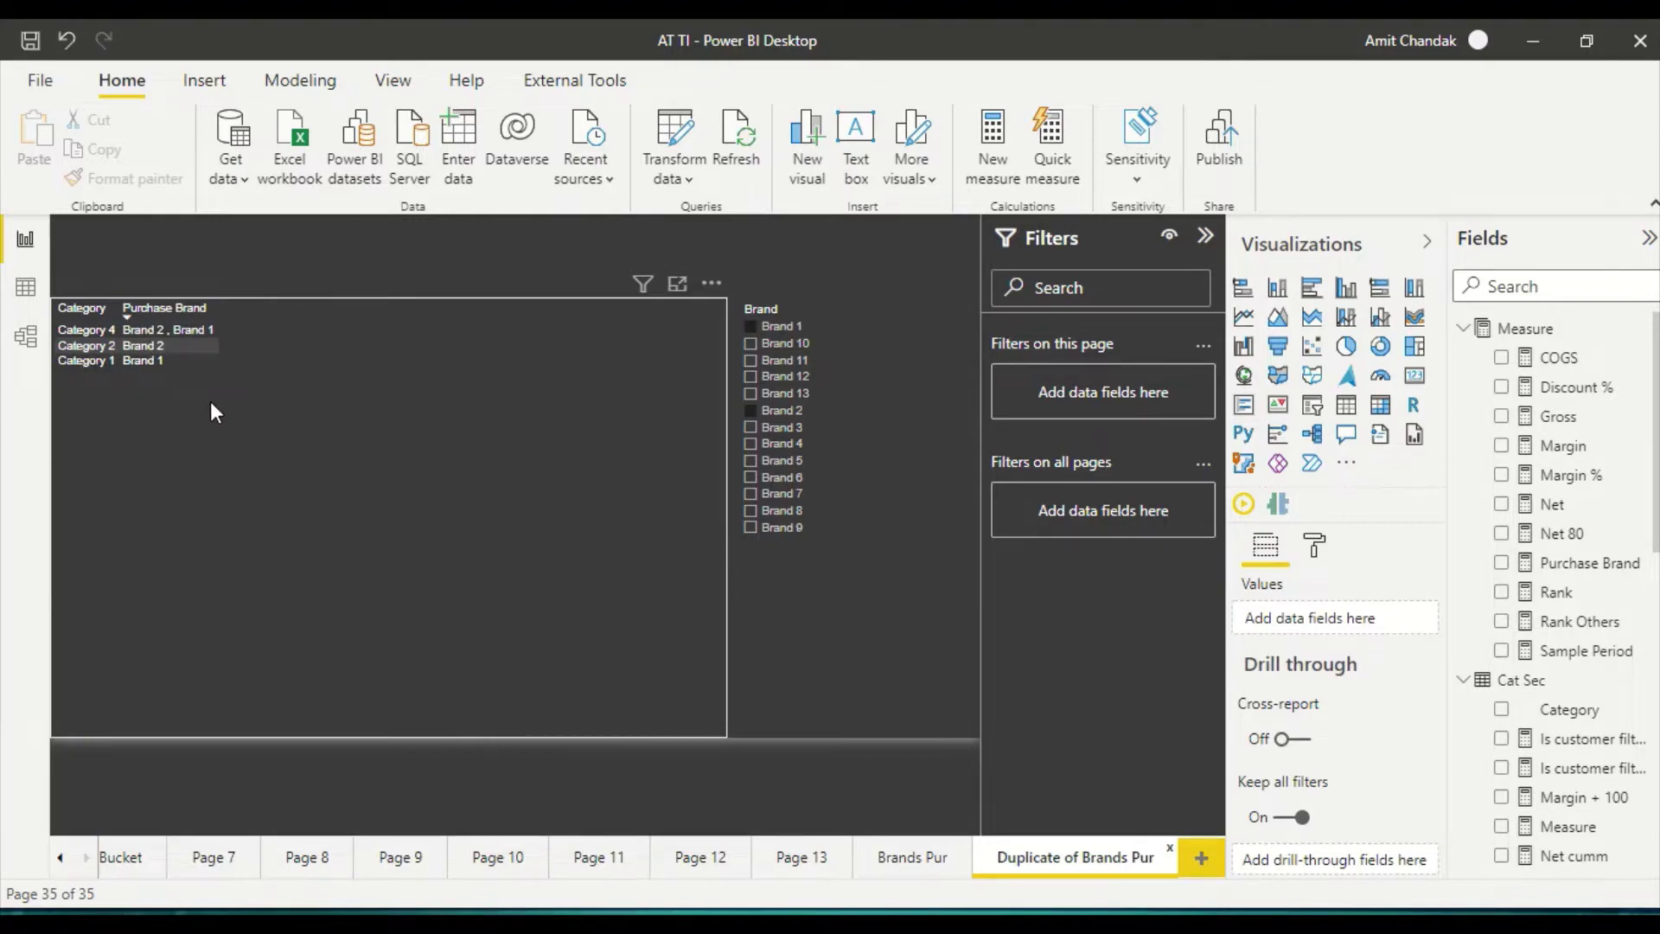
pyautogui.hotkey('alt', 'Tab')
pyautogui.hotkey('alt', 'Tab')
pyautogui.click(921, 863)
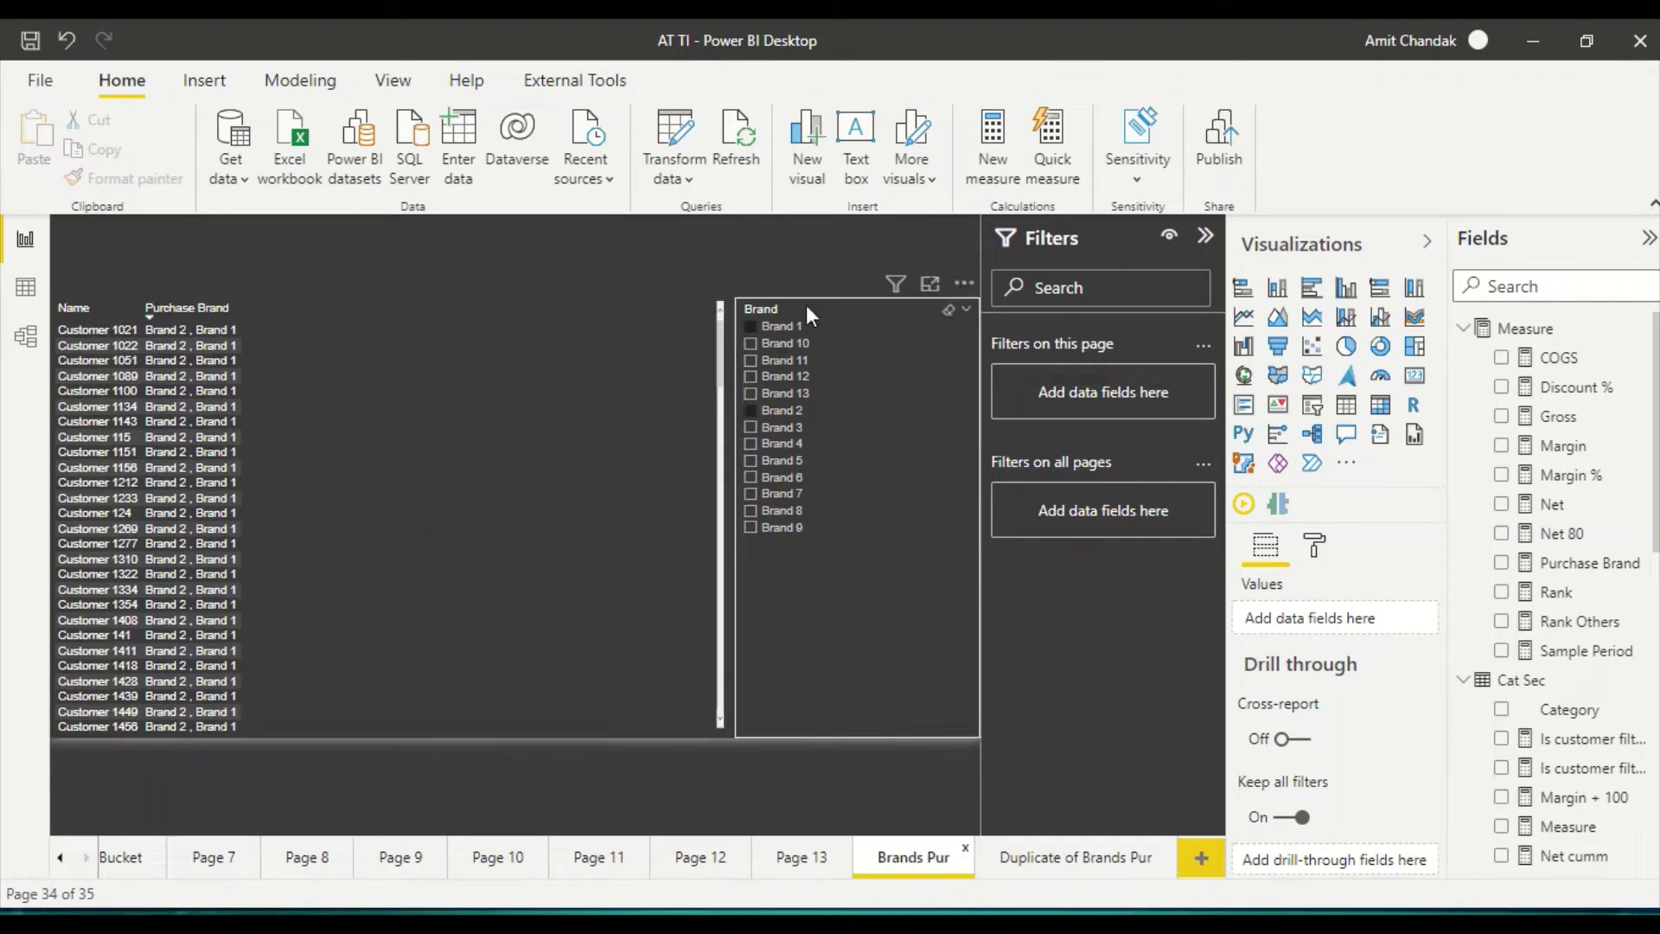
# - Show the Purchase Brand measure's formula for the customer table and review its CONCATENATEX expression and isblank sales filter
pyautogui.click(412, 383)
pyautogui.click(1570, 564)
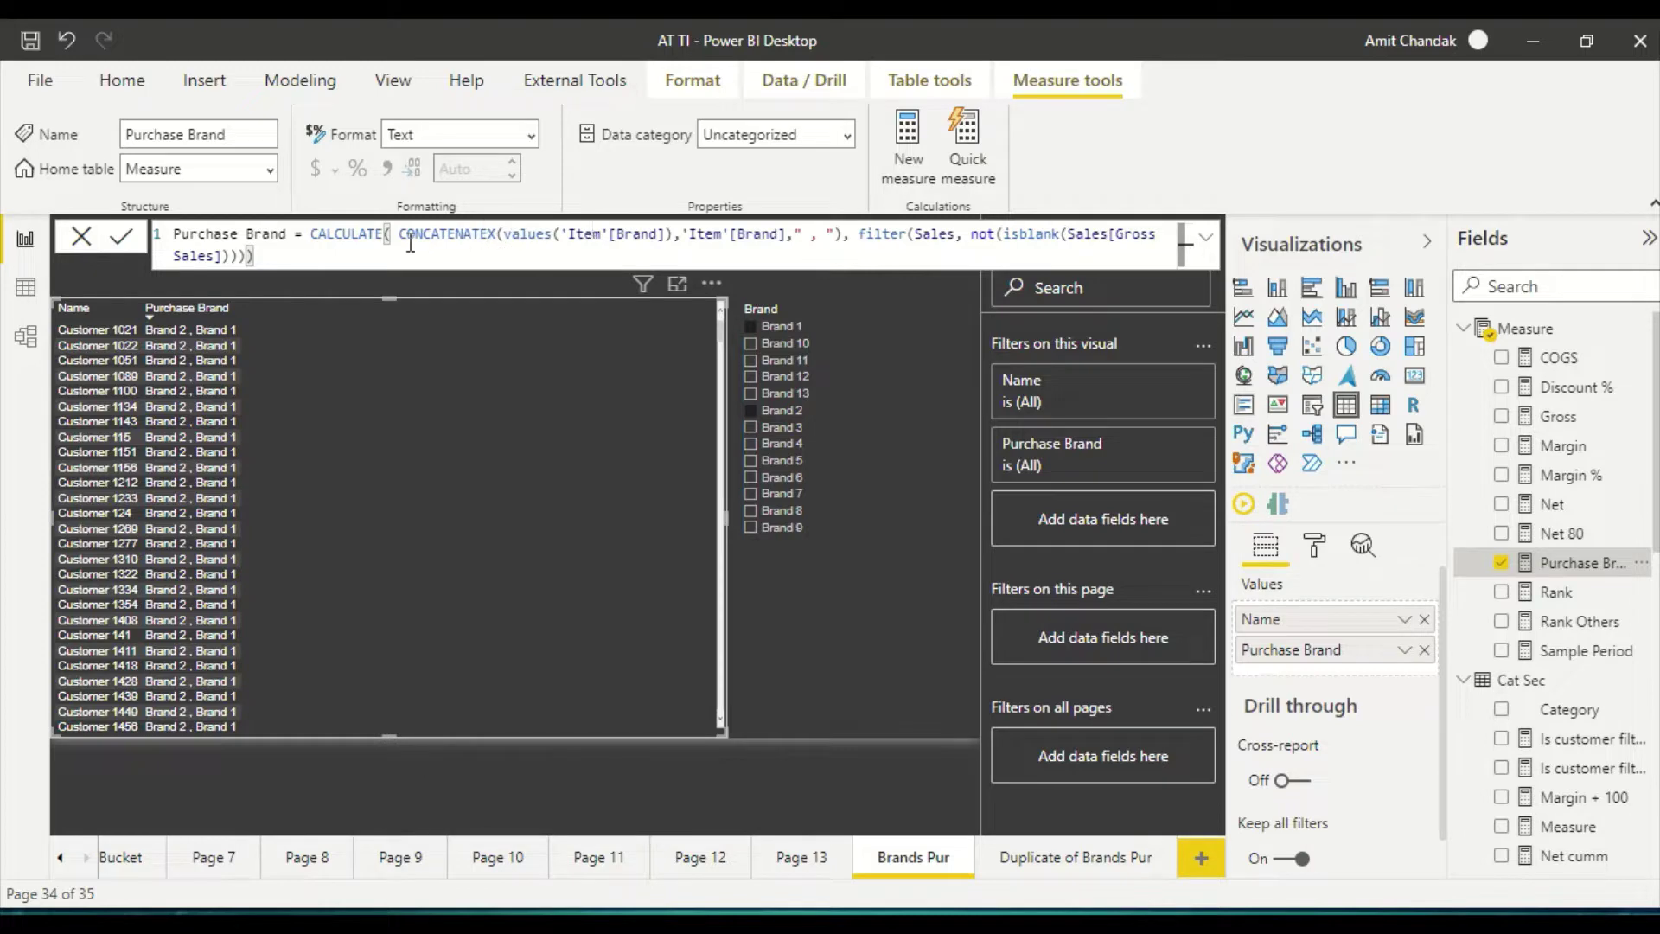
pyautogui.moveTo(403, 237); pyautogui.dragTo(854, 236)
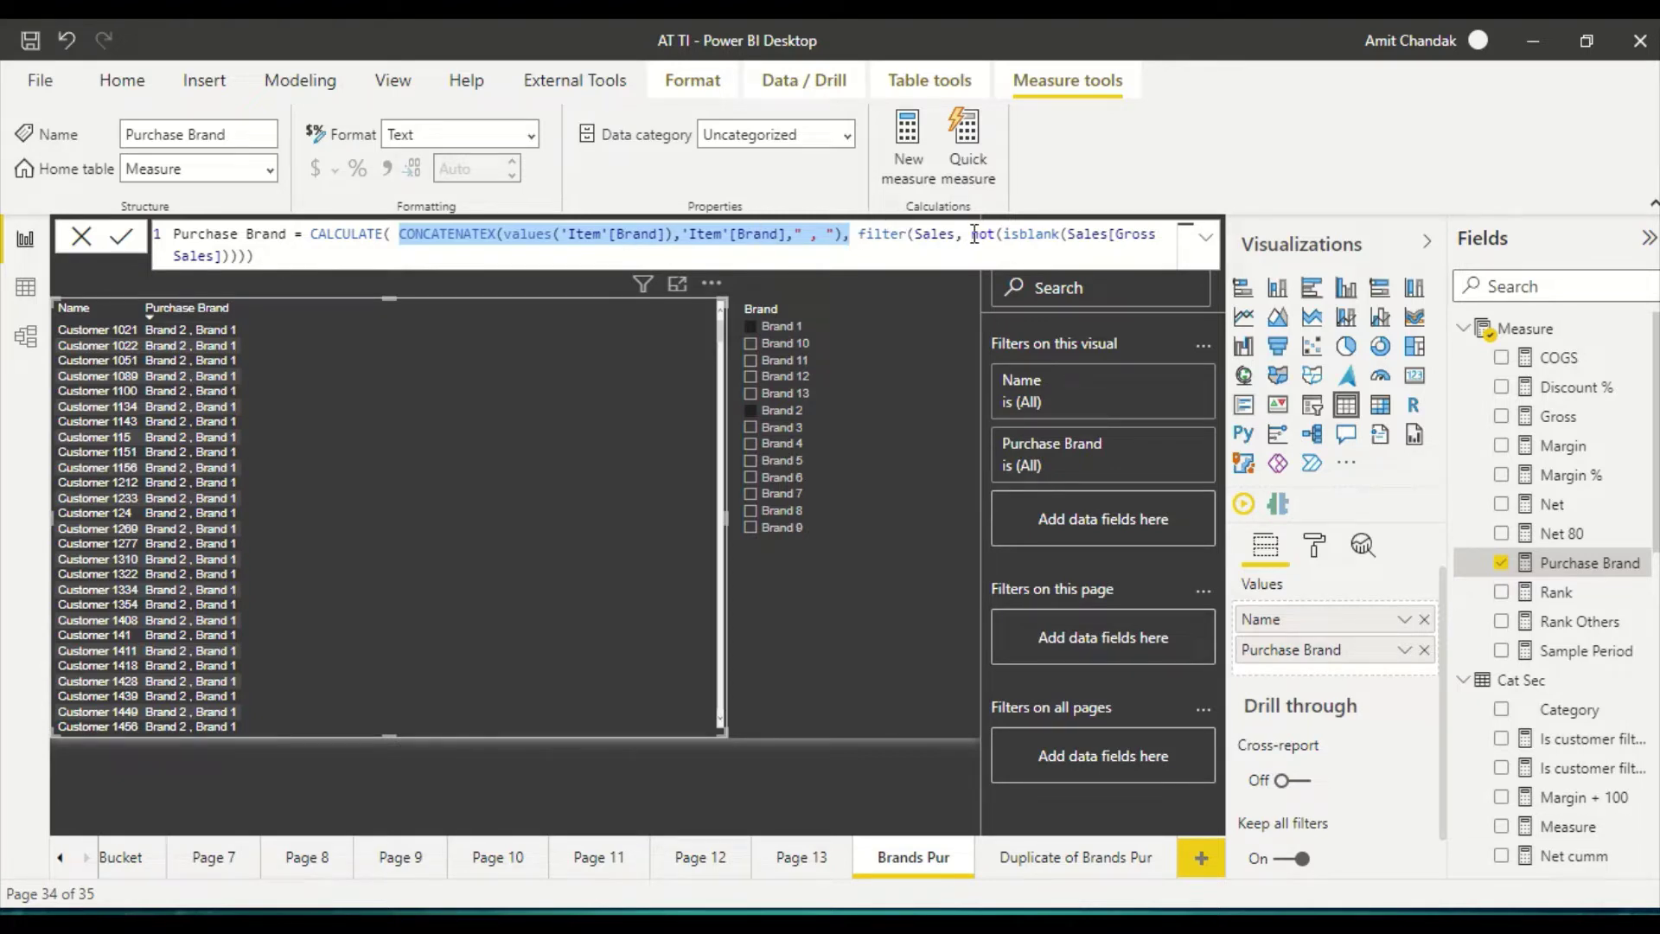
pyautogui.doubleClick(1013, 235)
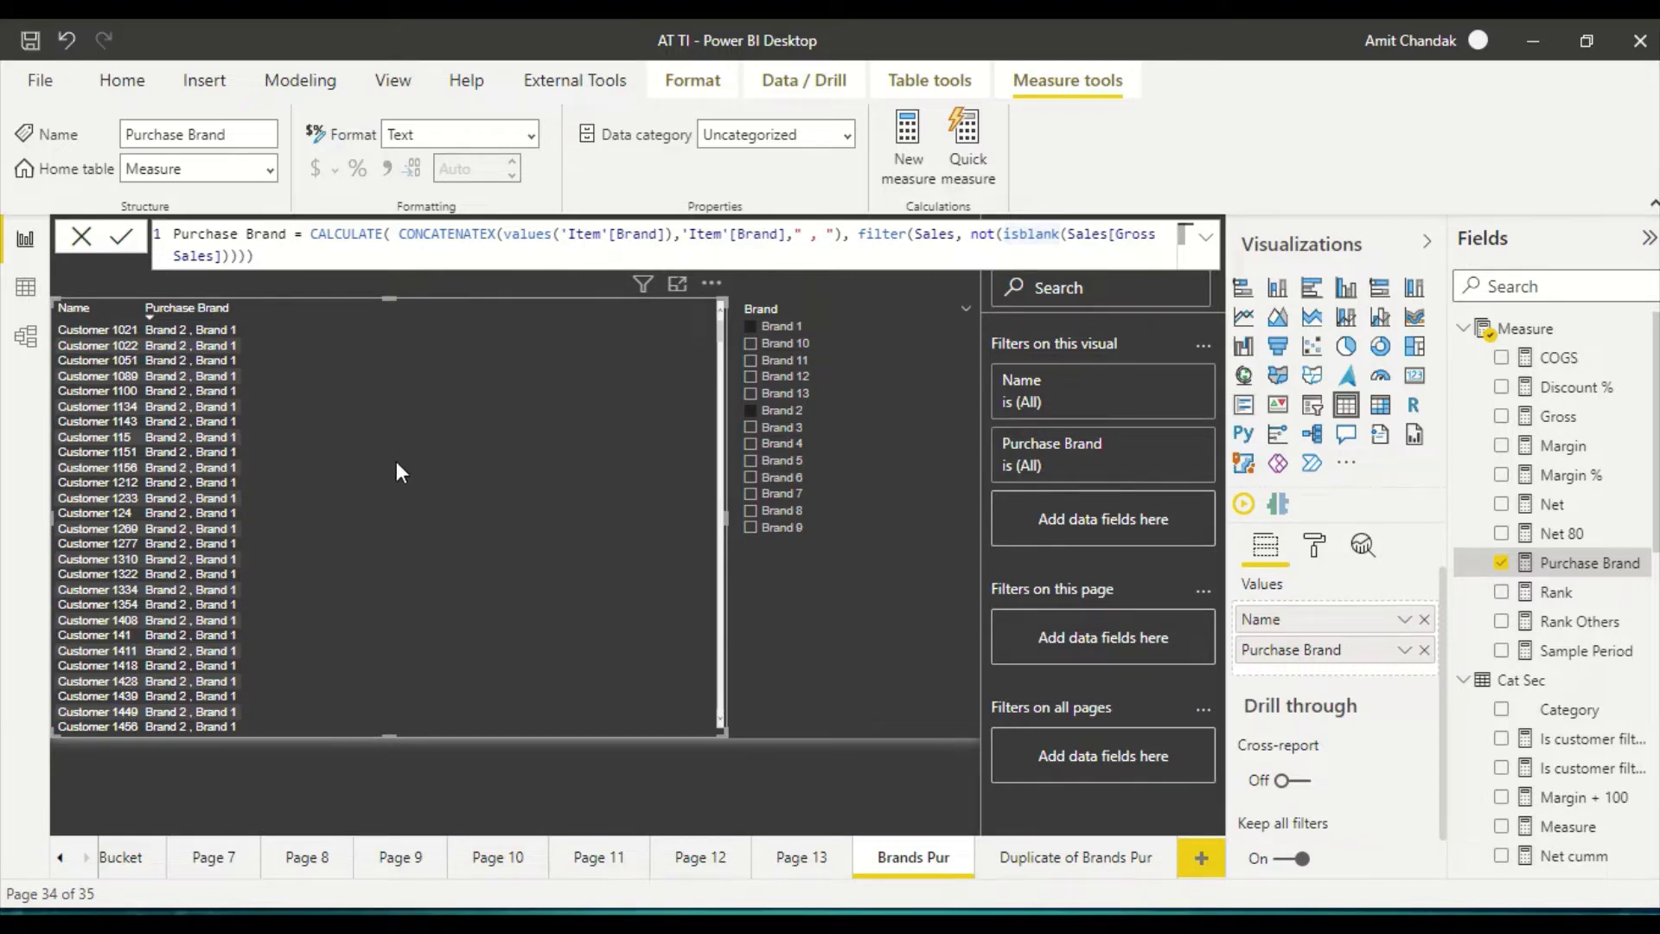
# - Create a new measure with the formula Hos Both = COUNT('Item'[Brand])
pyautogui.click(921, 122)
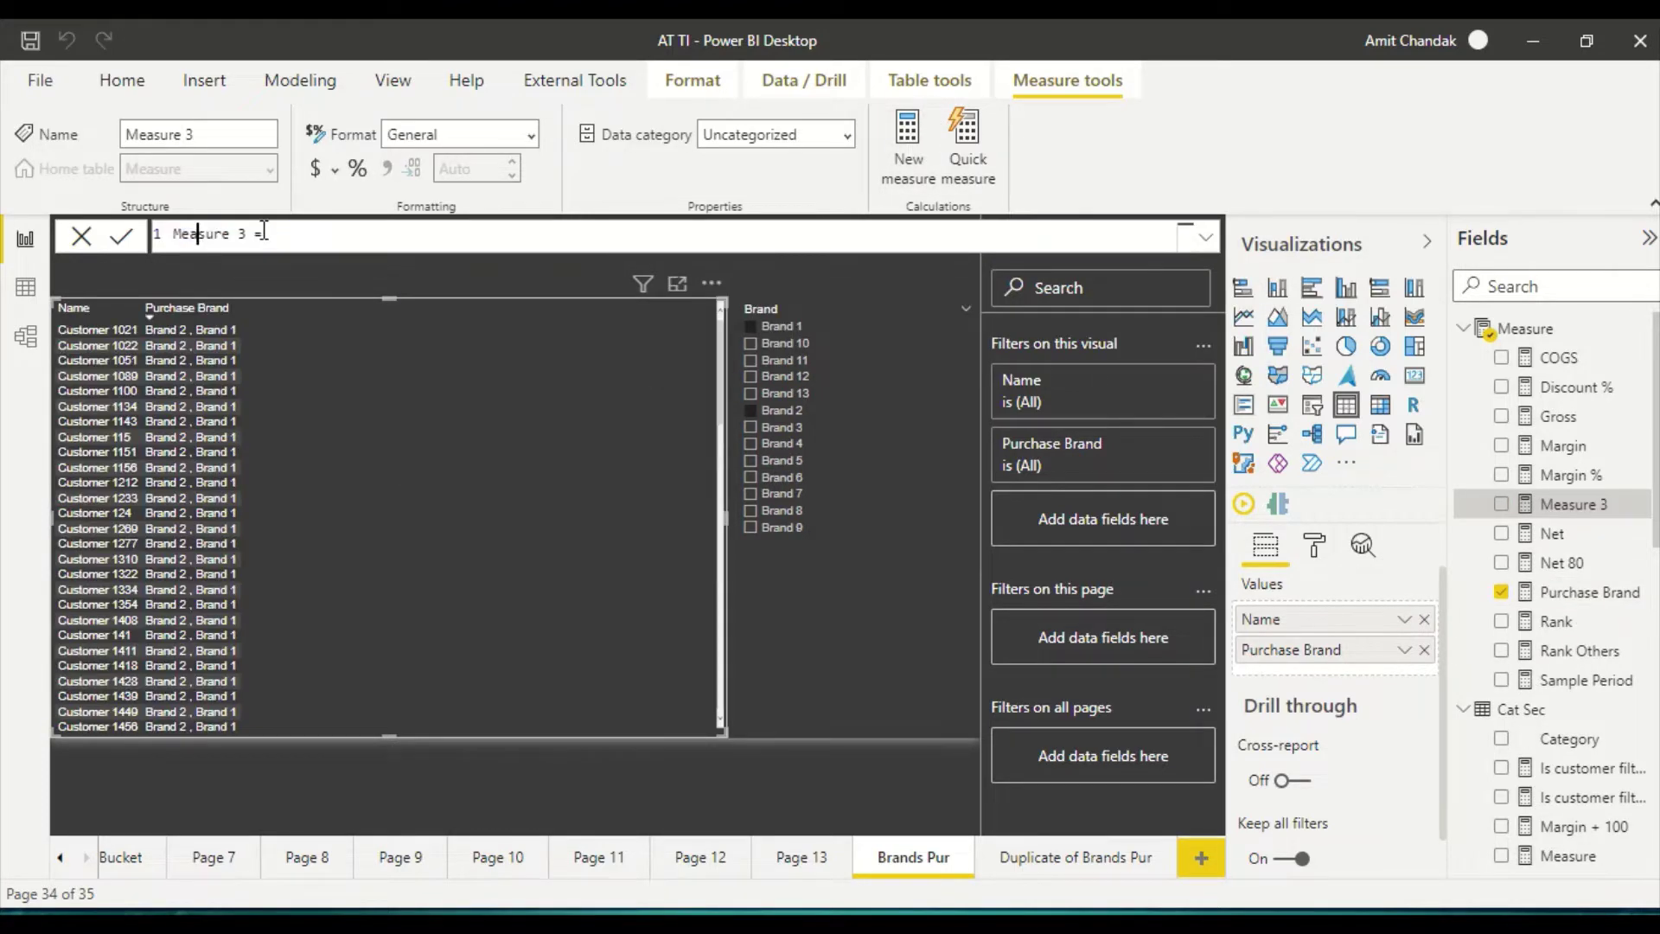
pyautogui.write('Hos Both = coun')
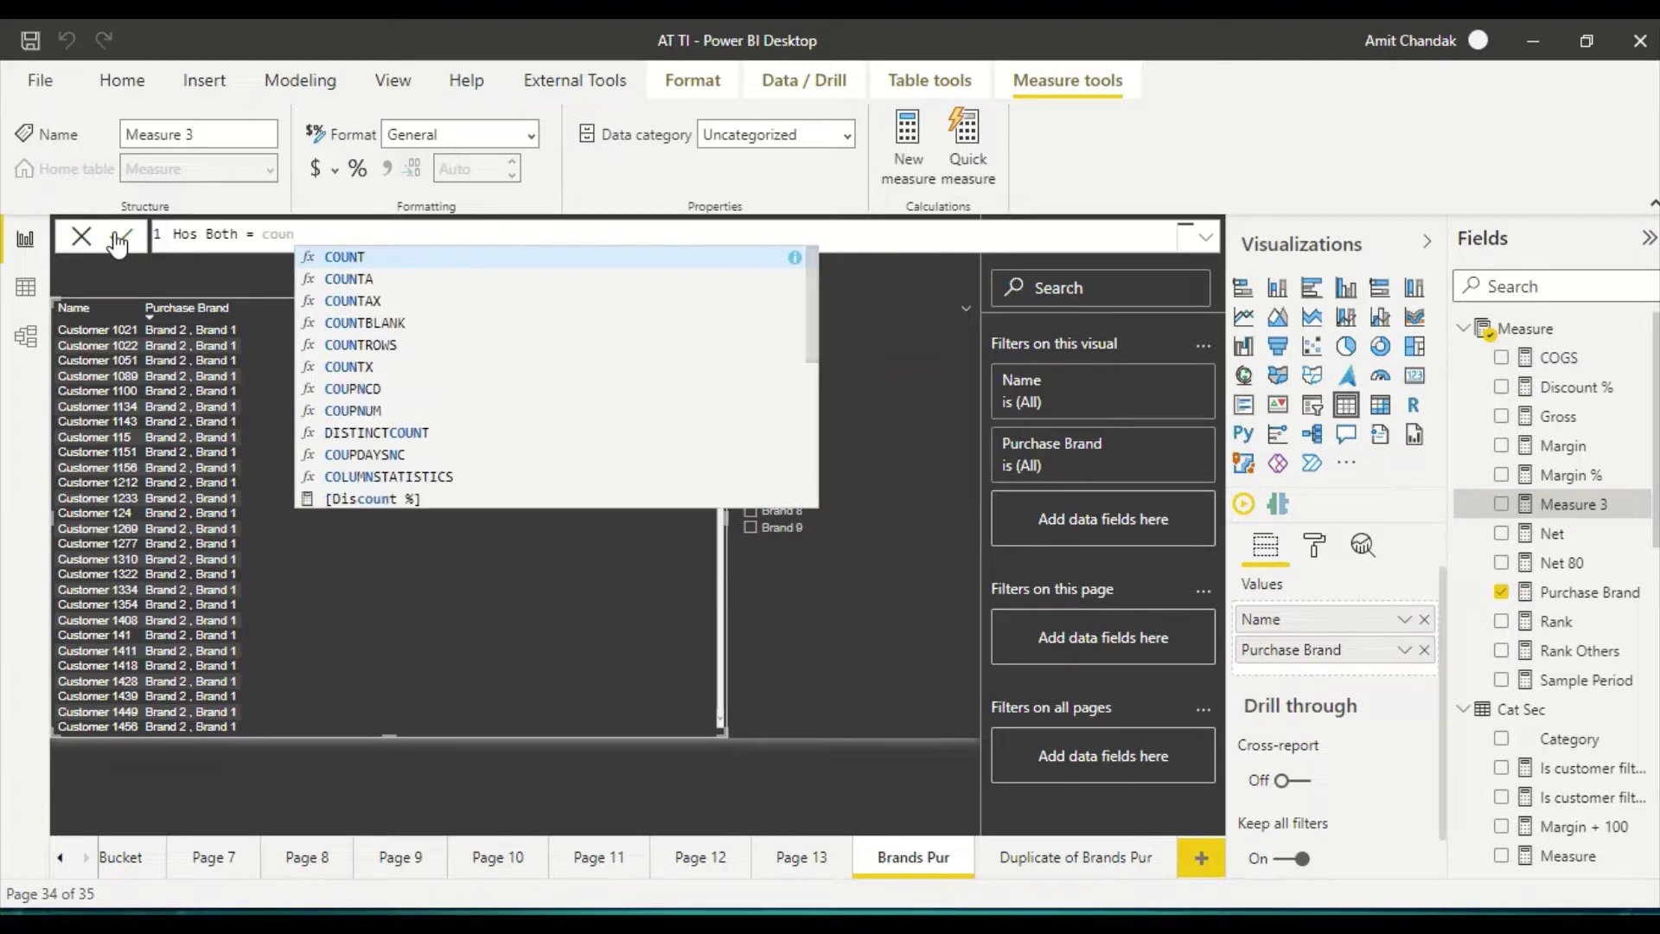
pyautogui.press('BackSpace')
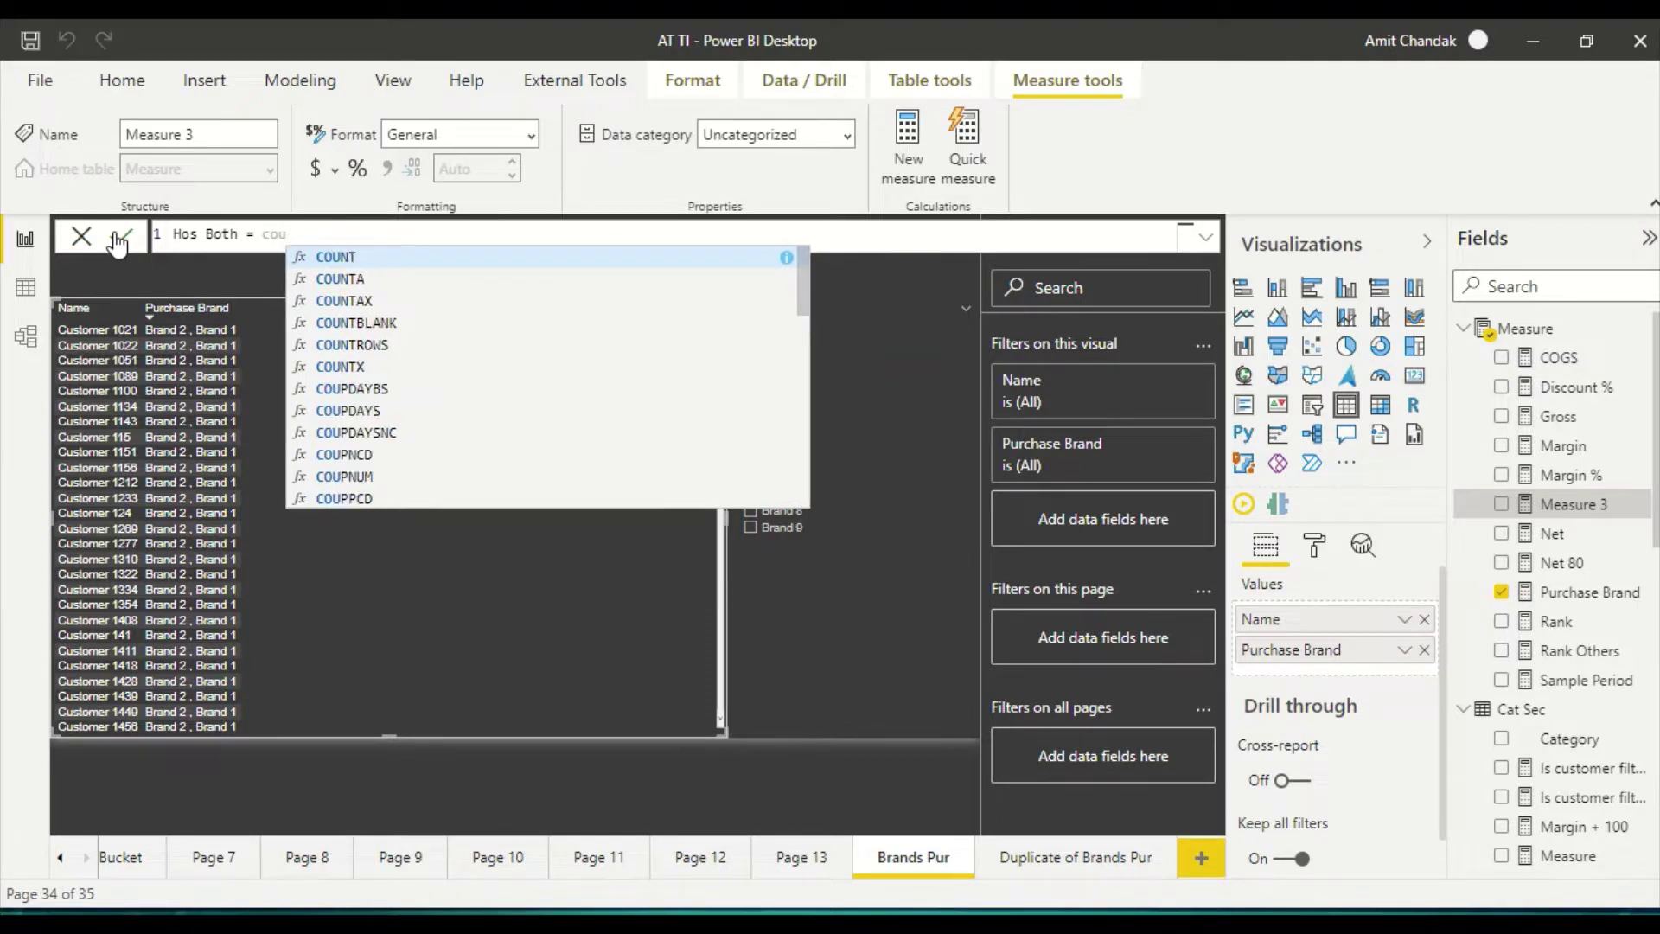
pyautogui.write('t')
pyautogui.press('BackSpace')
pyautogui.press('Tab')
pyautogui.write('ite')
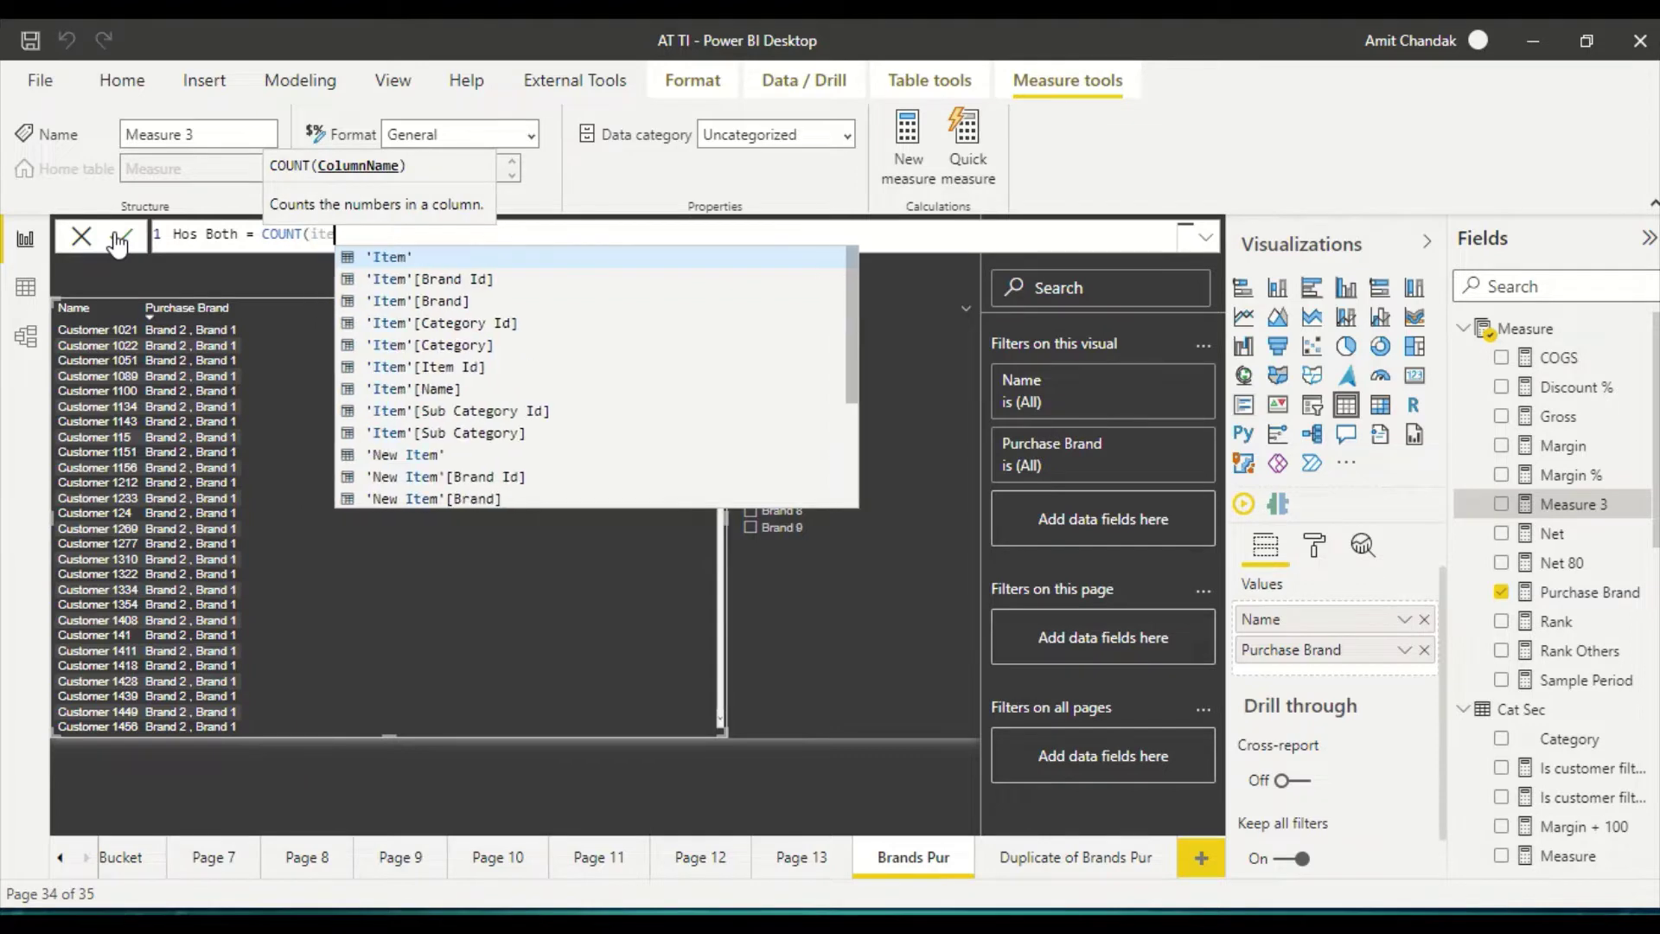
pyautogui.press('Down')
pyautogui.press('Down')
pyautogui.press('Tab')
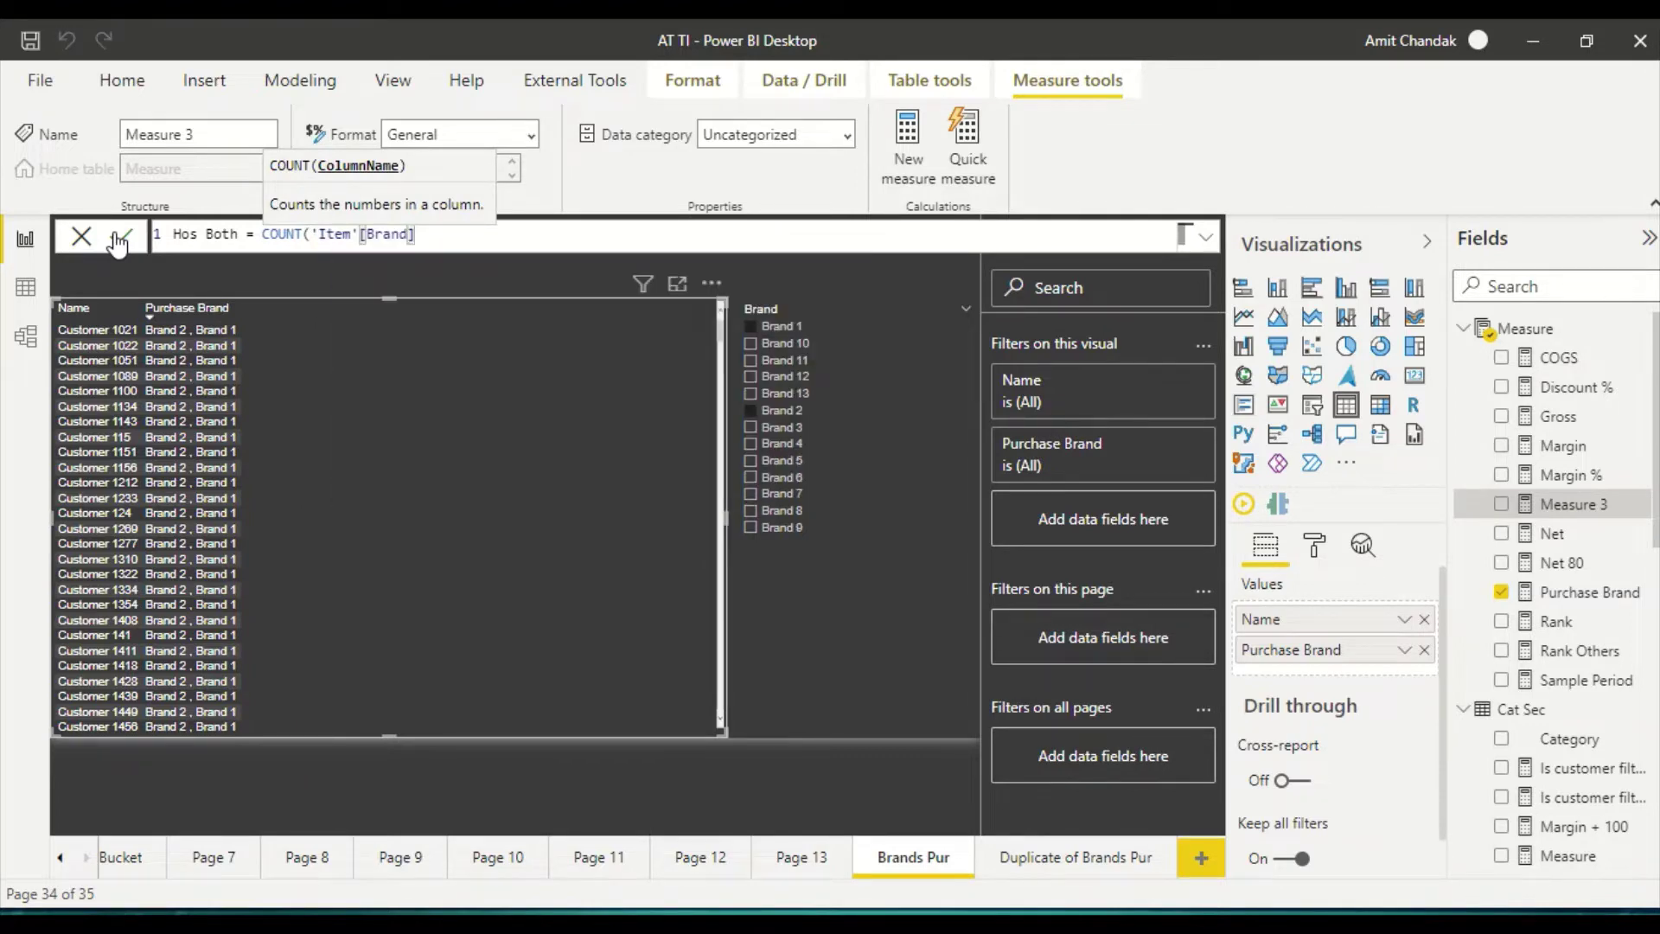
pyautogui.write(')')
pyautogui.click(121, 237)
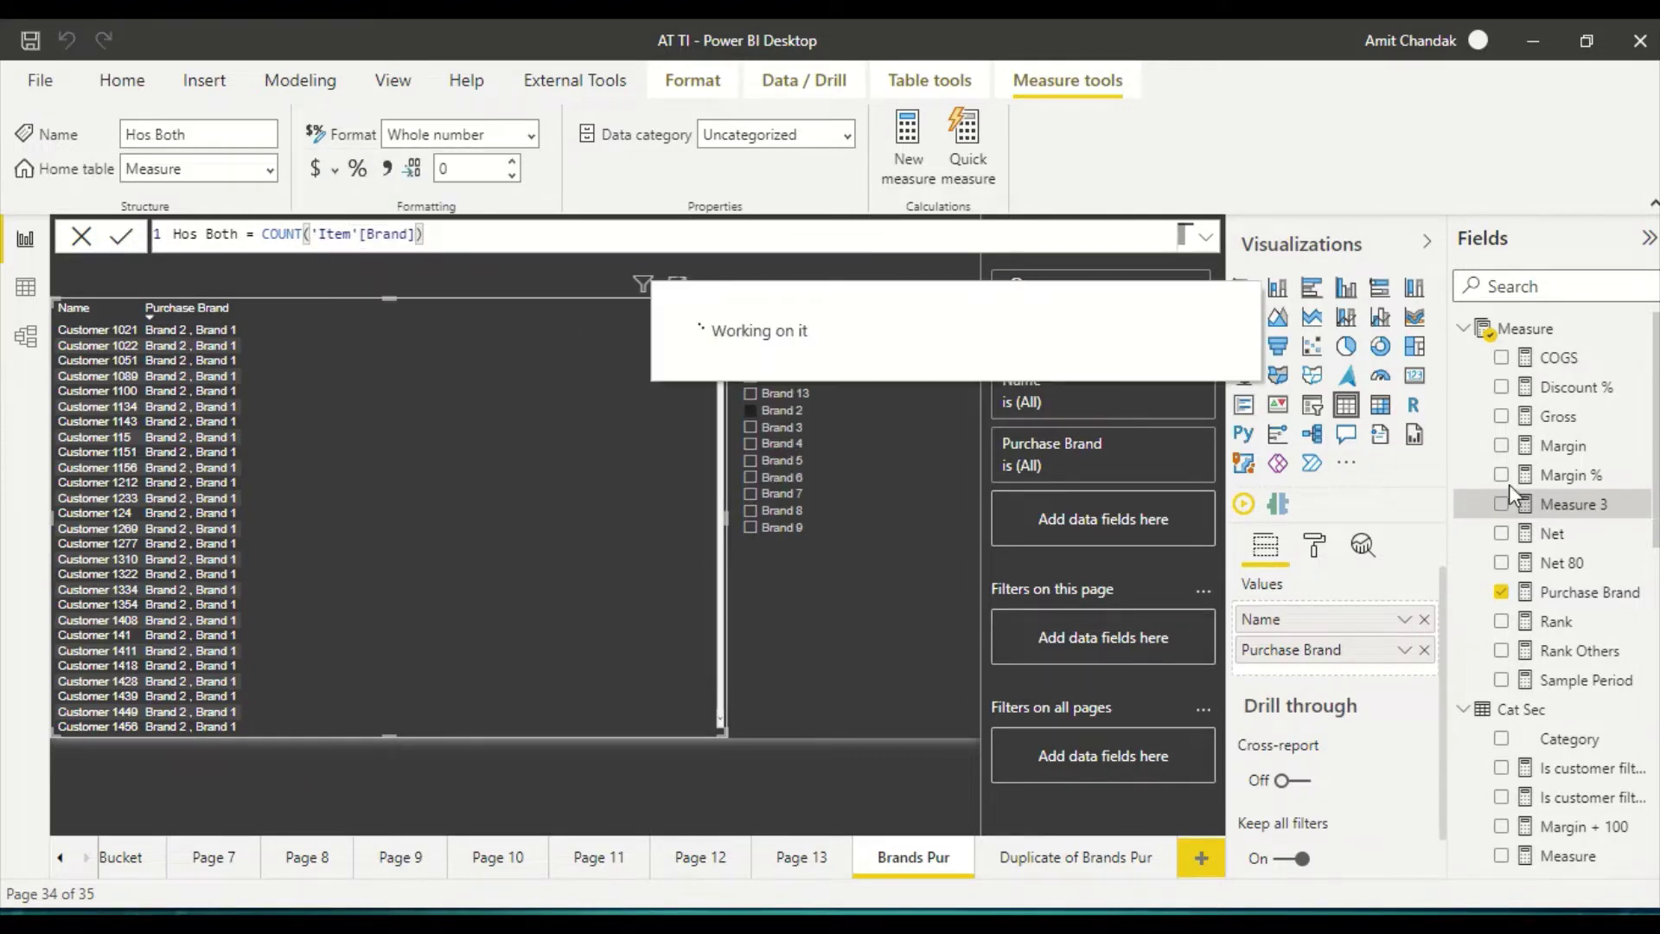
# - Add the Hos Both measure to the customer table and review its values across the customers
pyautogui.moveTo(1571, 458); pyautogui.dragTo(475, 416)
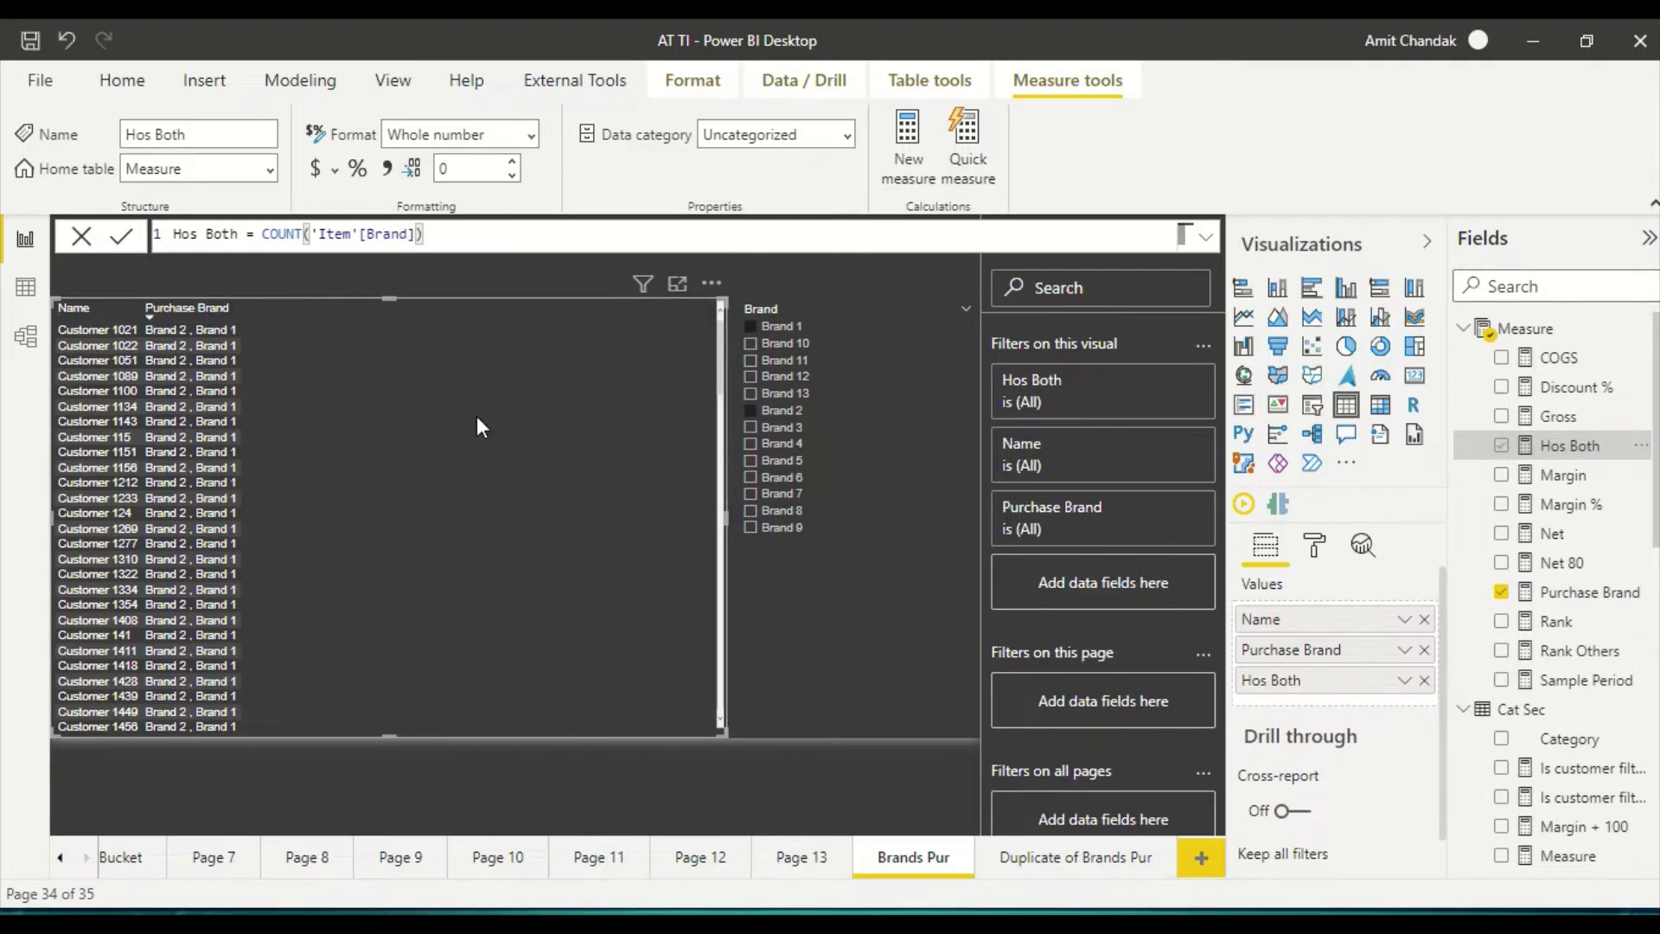
pyautogui.scroll(-3, 457, 430)
pyautogui.scroll(-15, 465, 481)
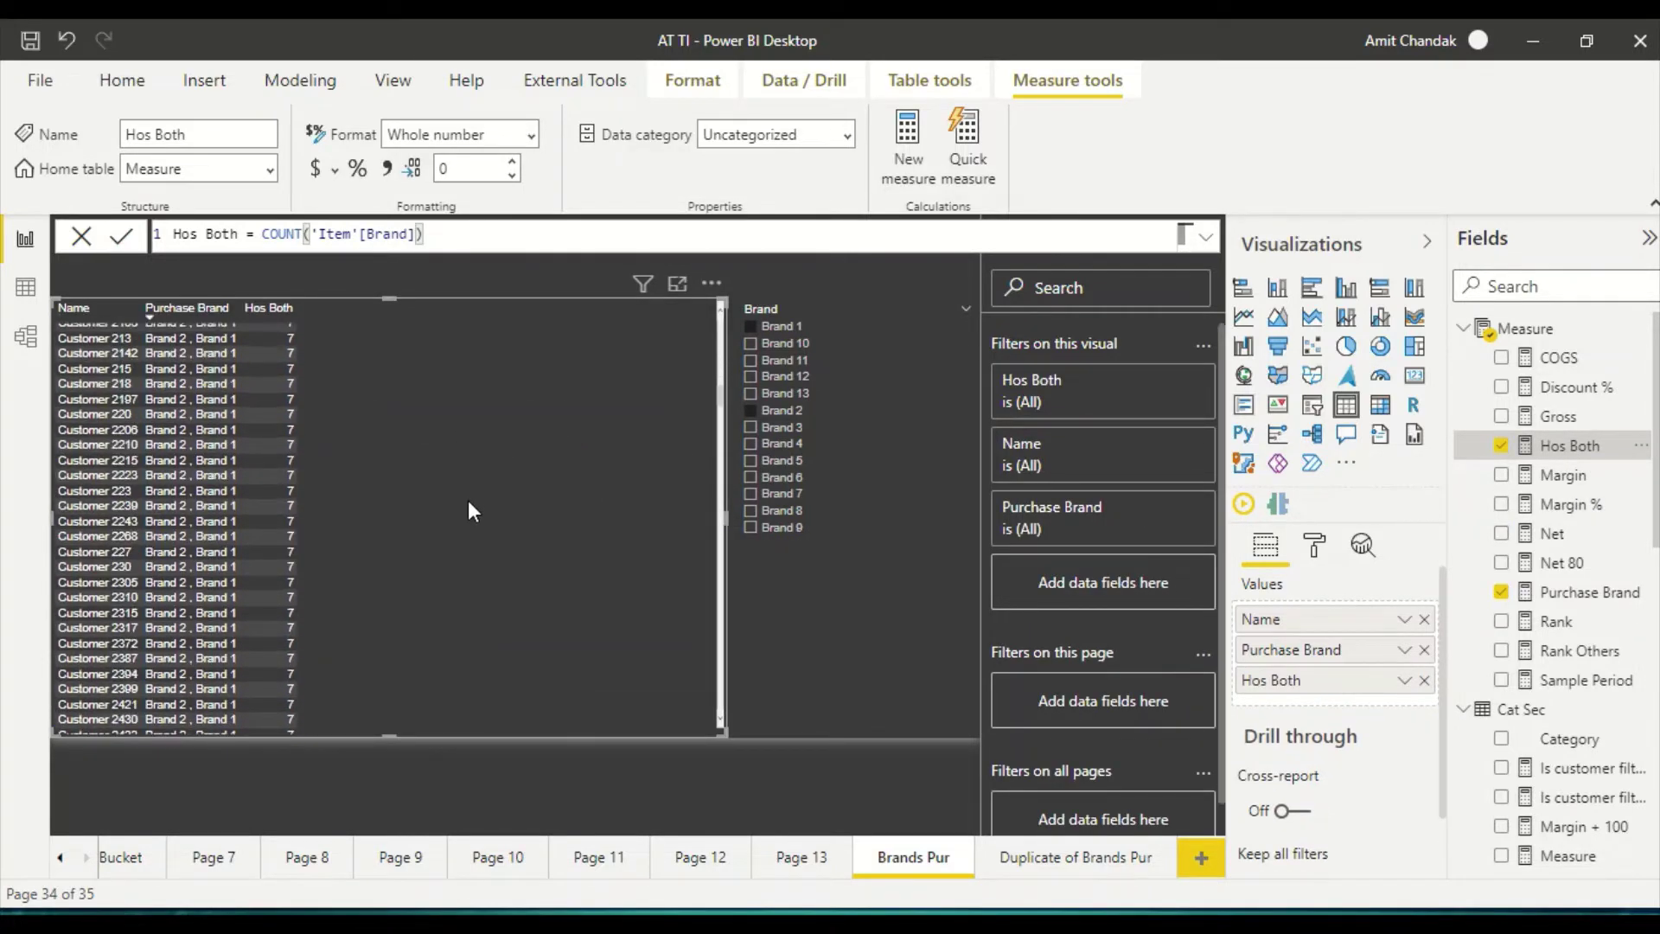
pyautogui.scroll(-15, 468, 505)
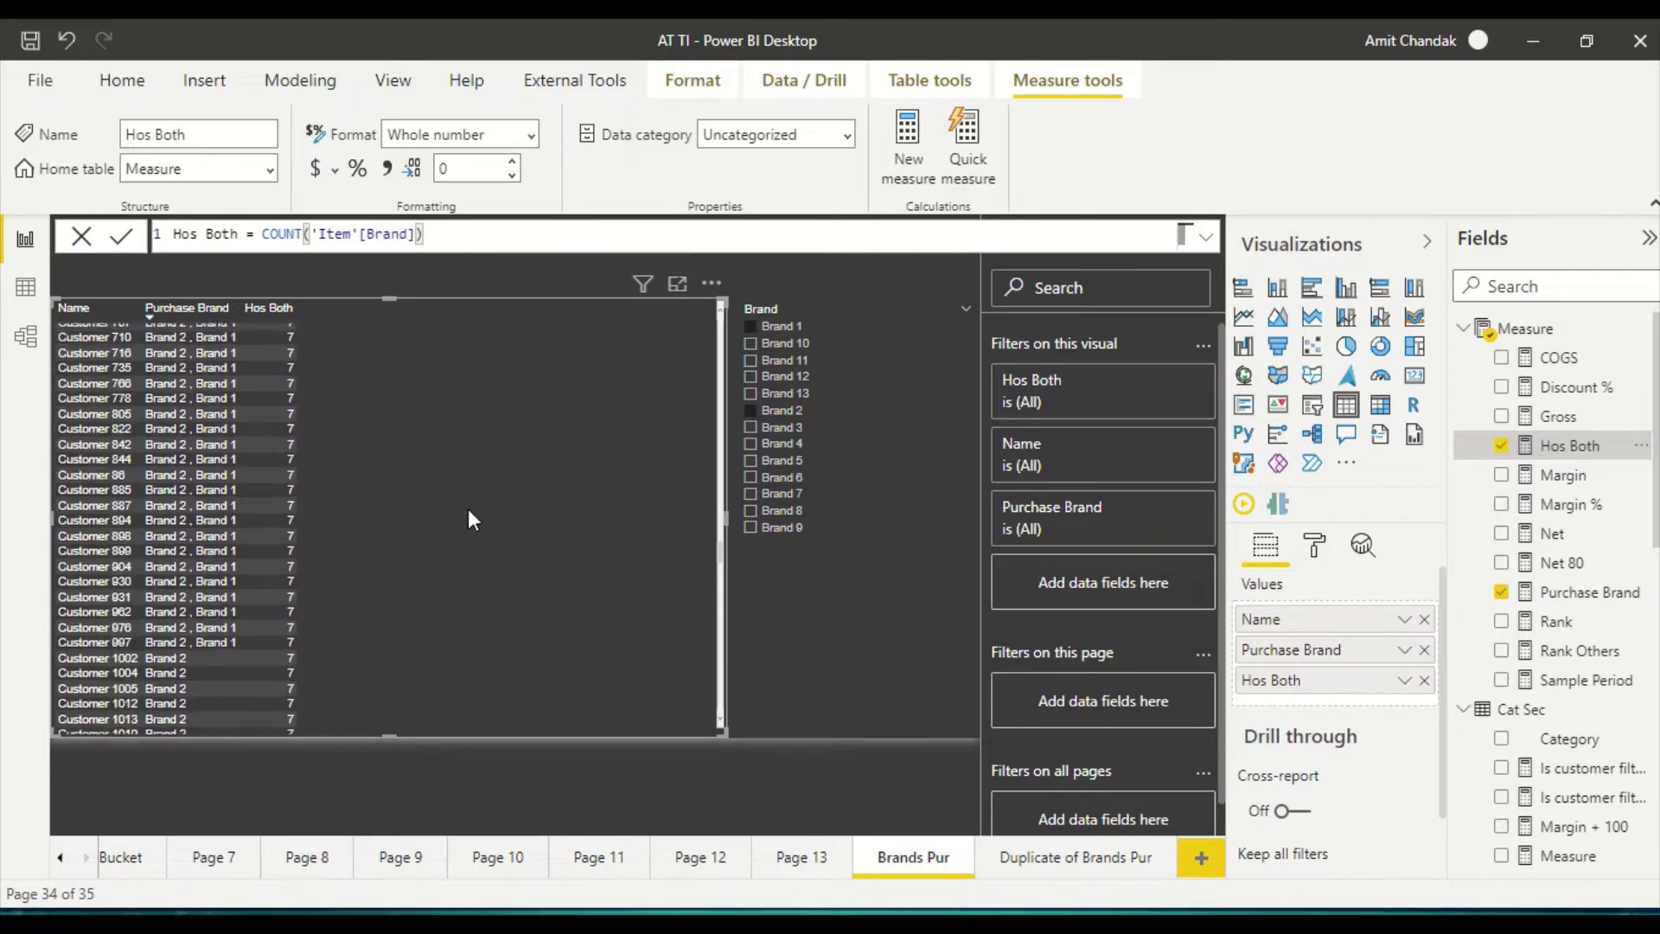
pyautogui.scroll(15, 468, 513)
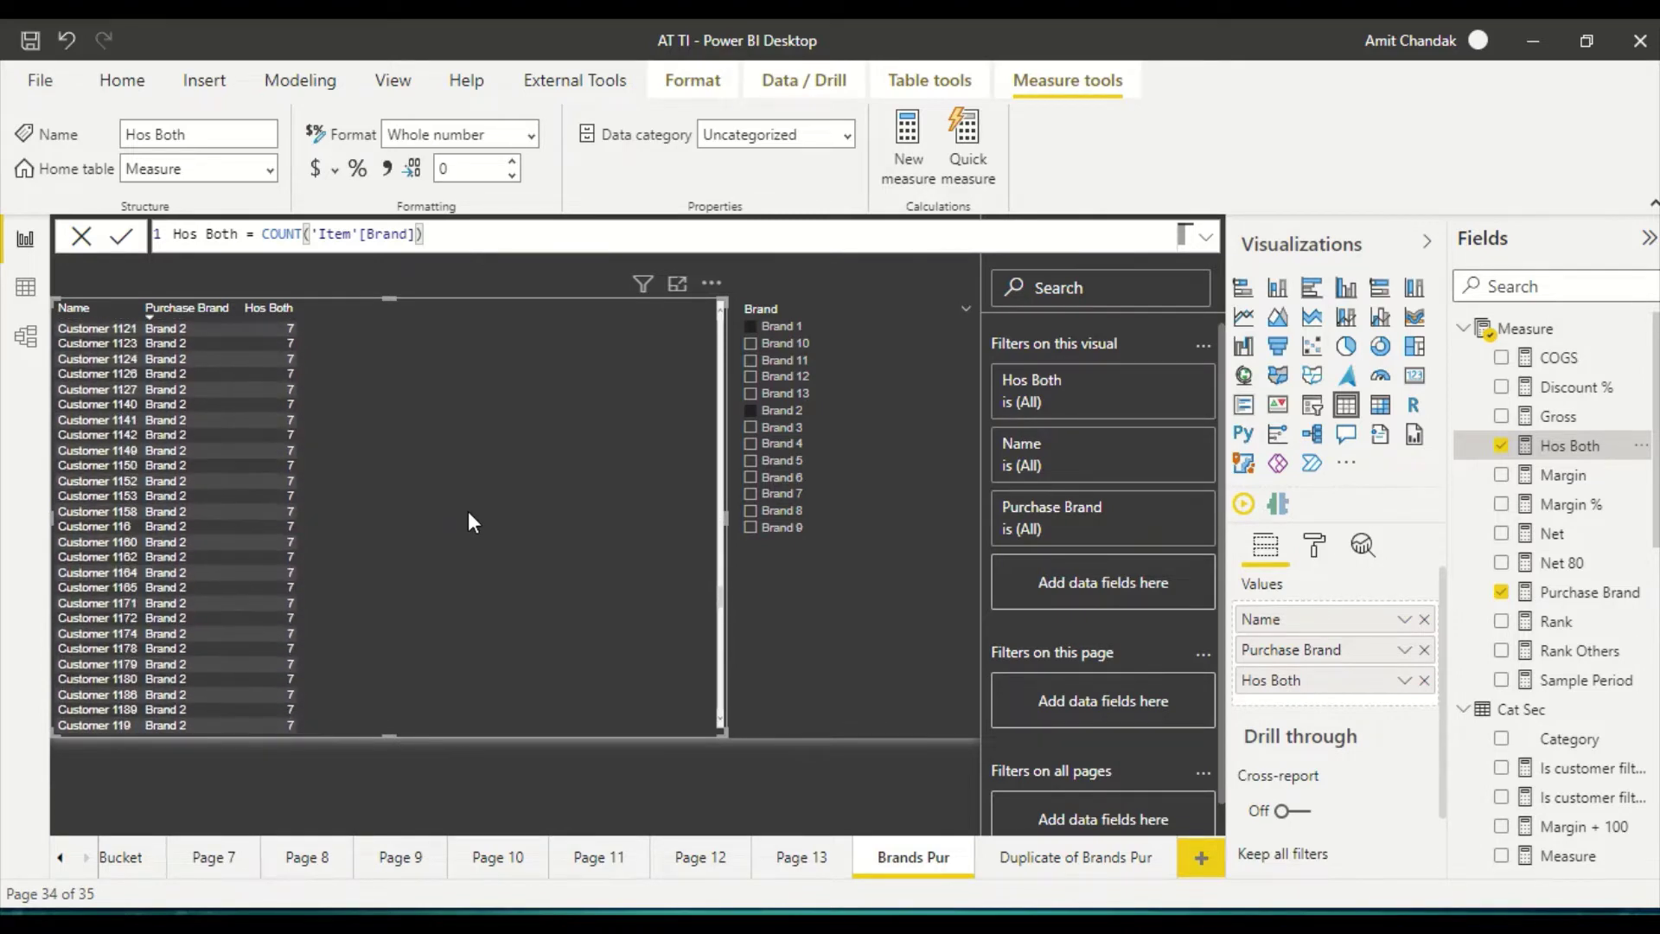
pyautogui.scroll(15, 468, 511)
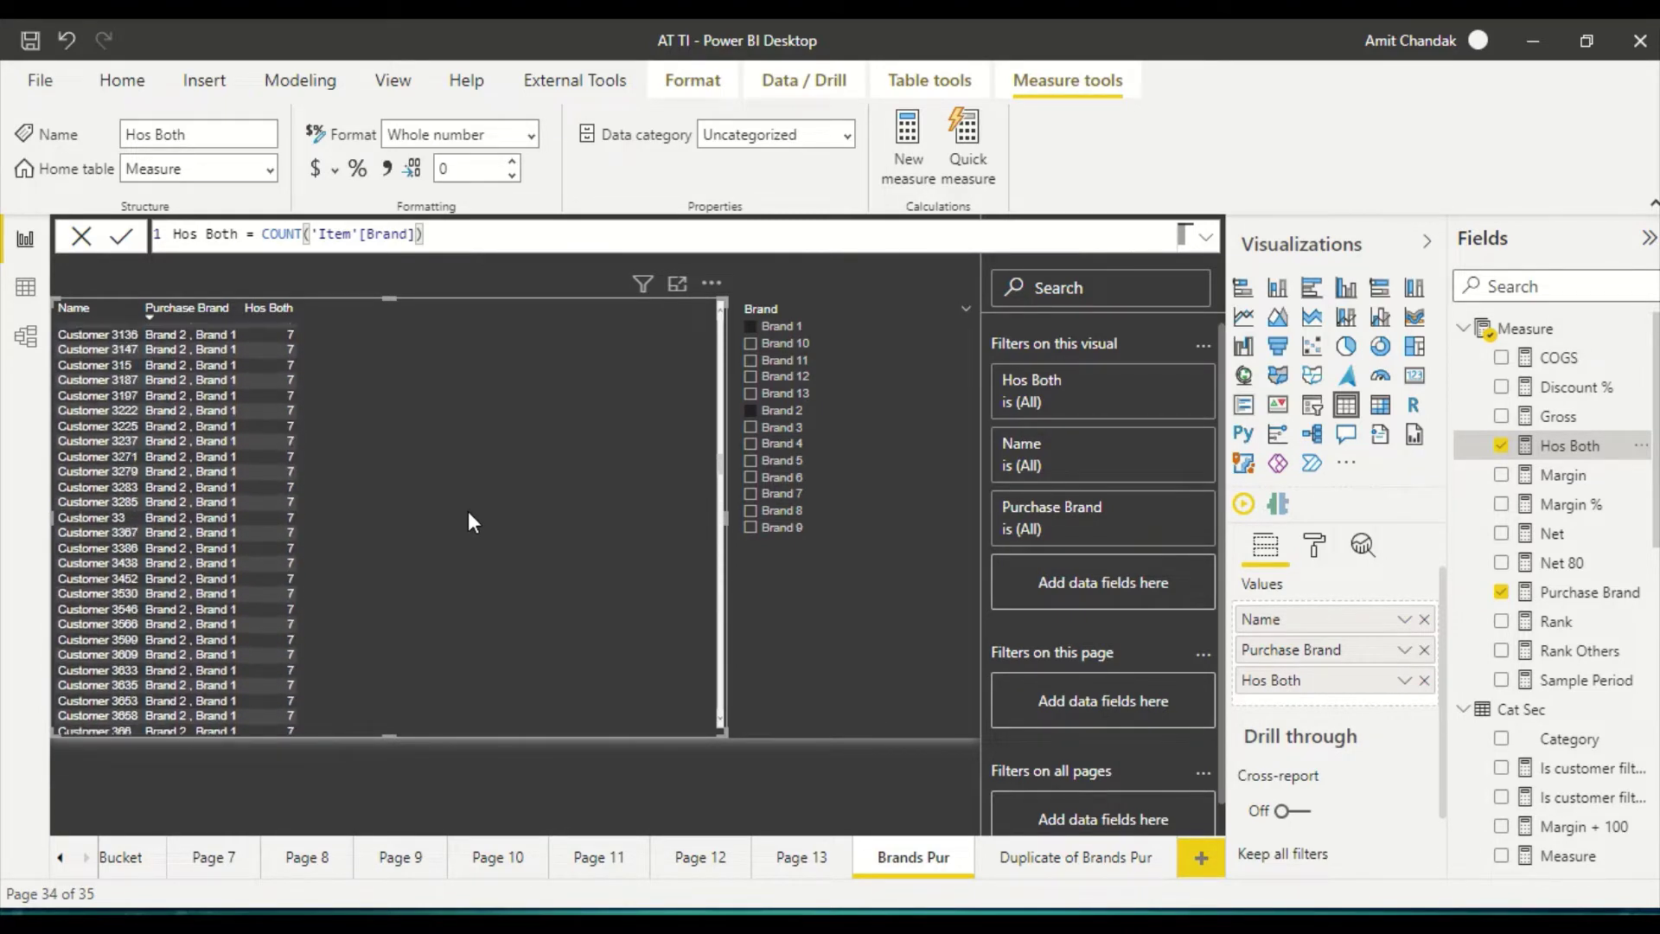
pyautogui.scroll(8, 468, 510)
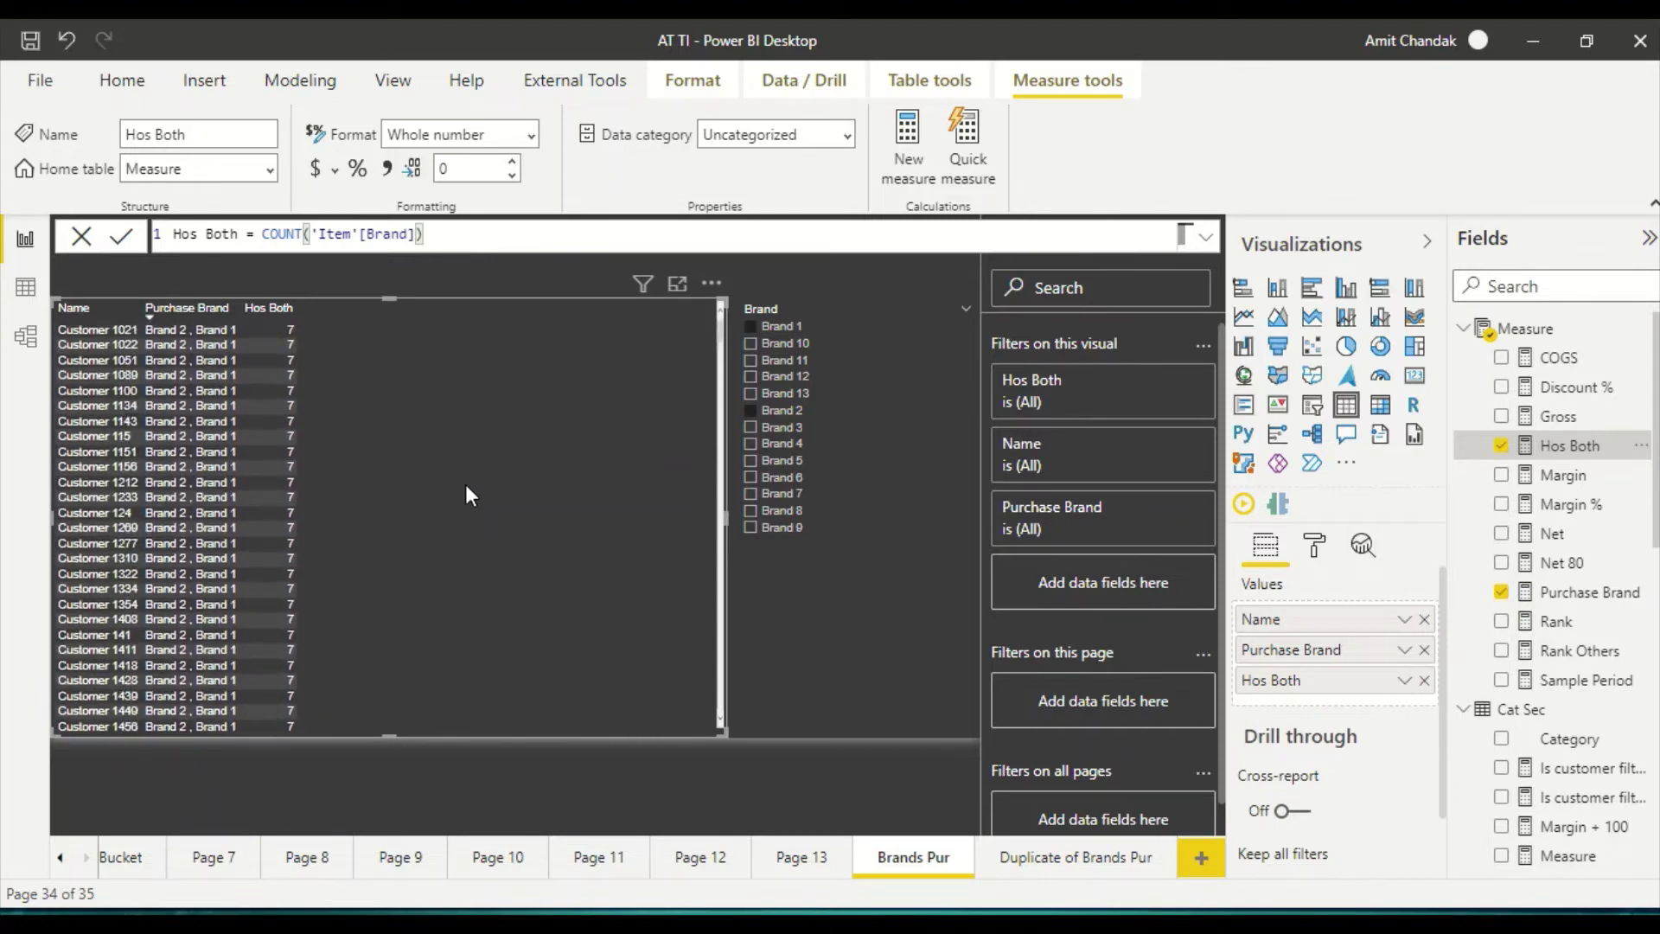
# - Change the Hos Both measure to DISTINCTCOUNT('Item'[Brand]) and review the values in the customer table
pyautogui.doubleClick(273, 234)
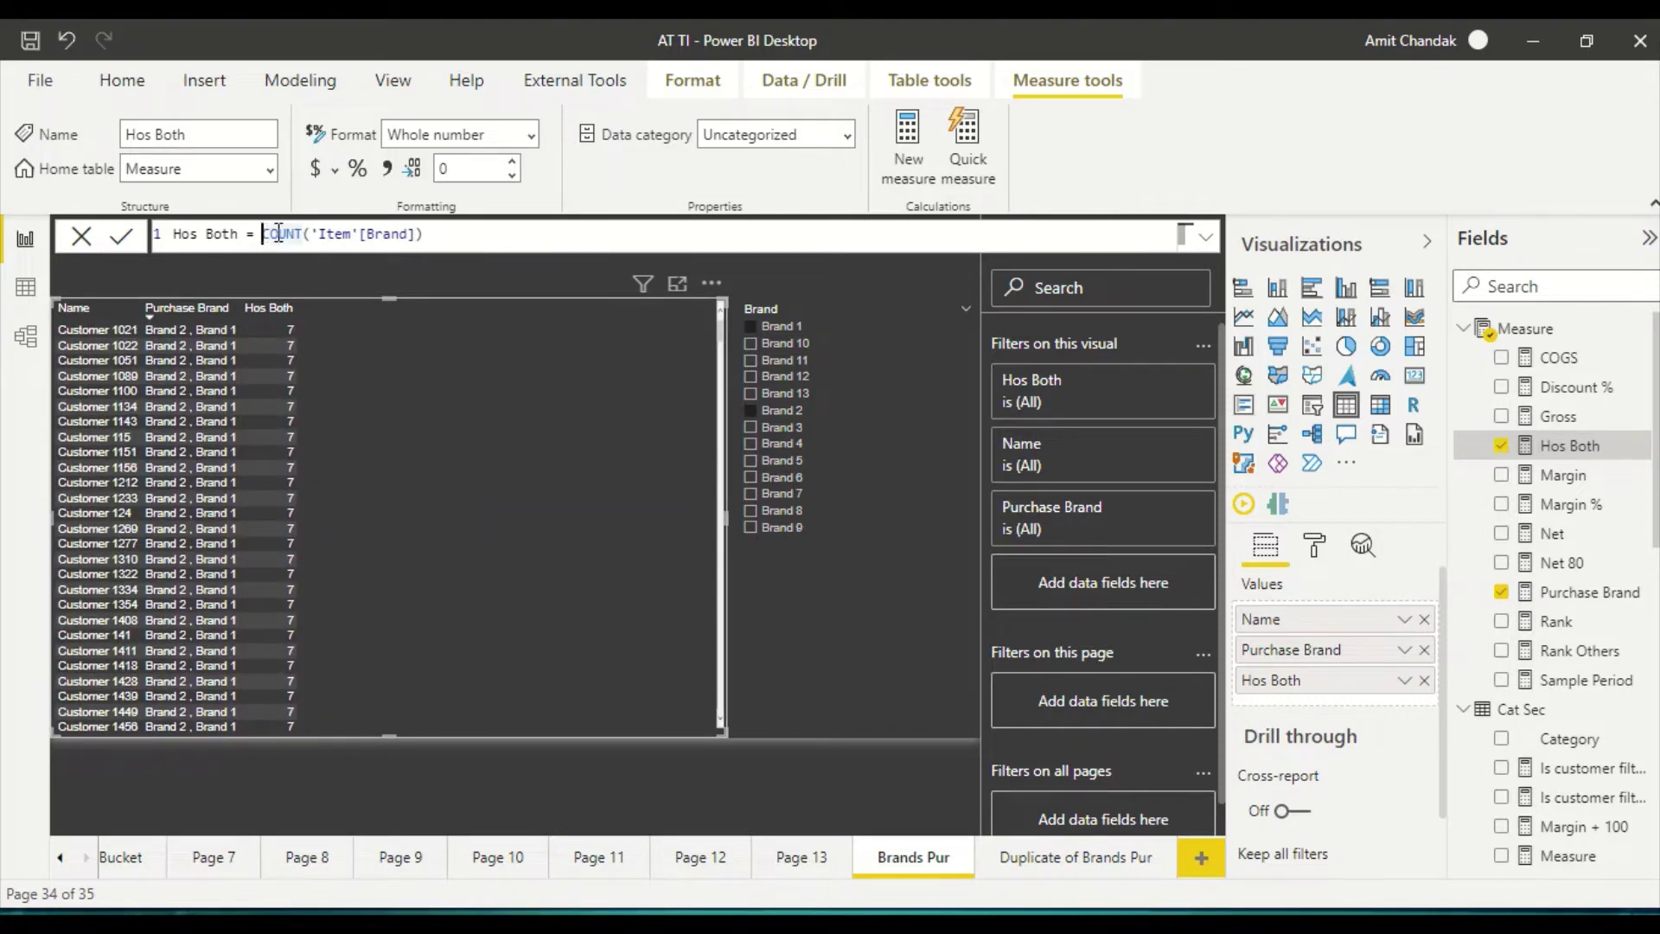
pyautogui.write('DIST')
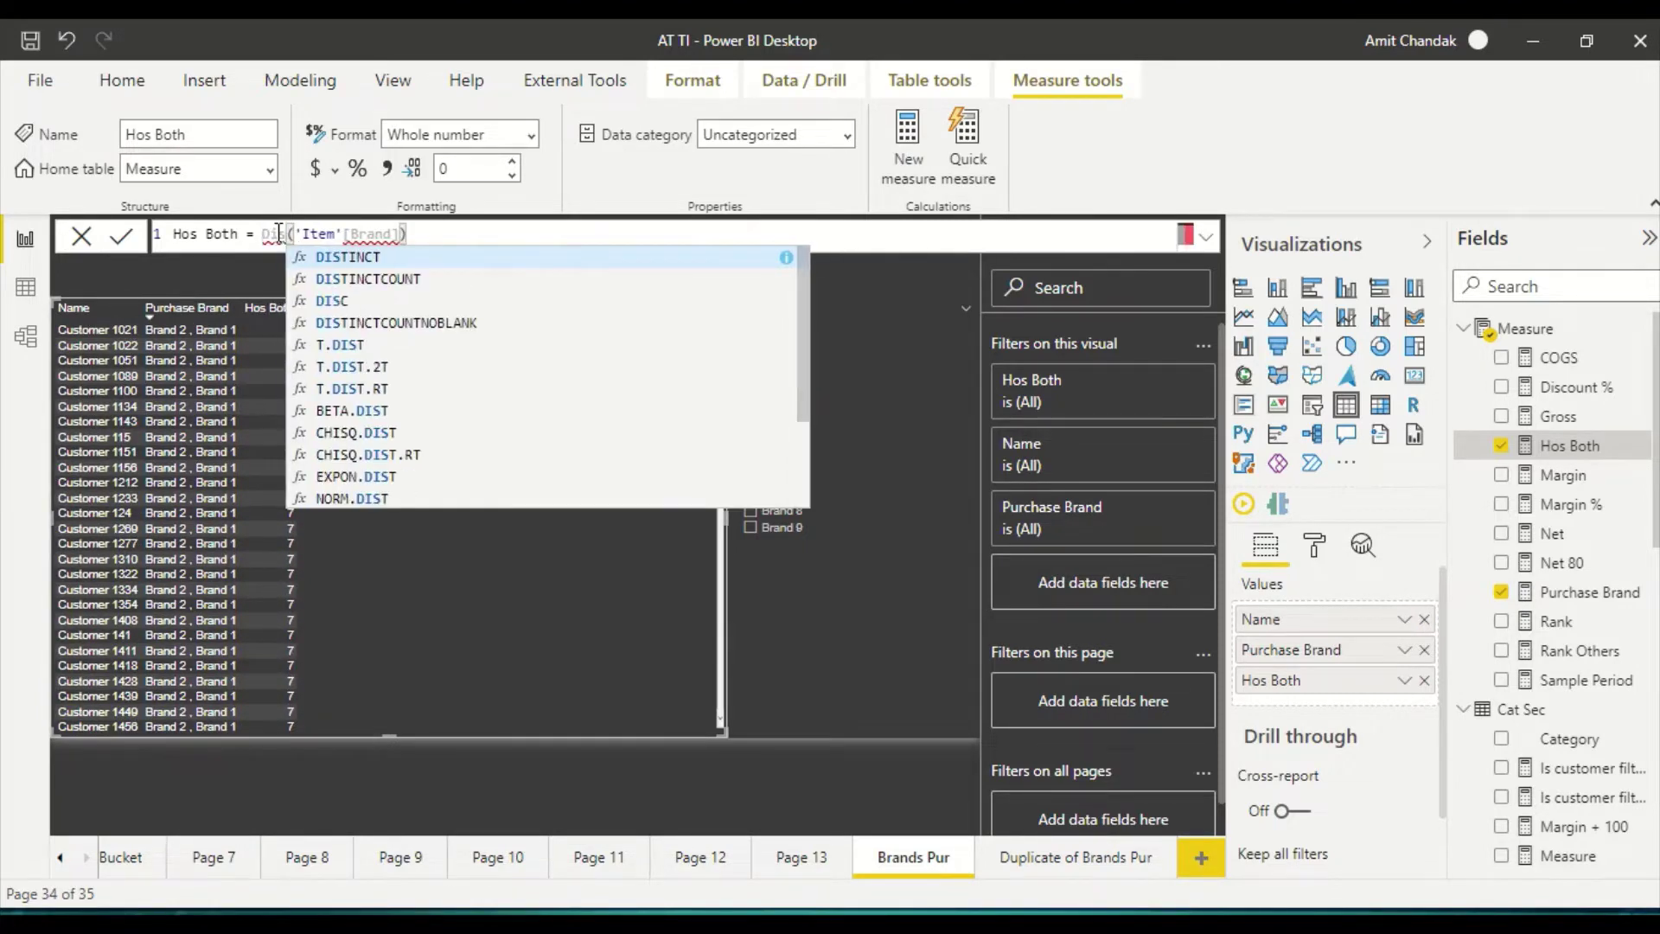
pyautogui.press('Down')
pyautogui.press('Tab')
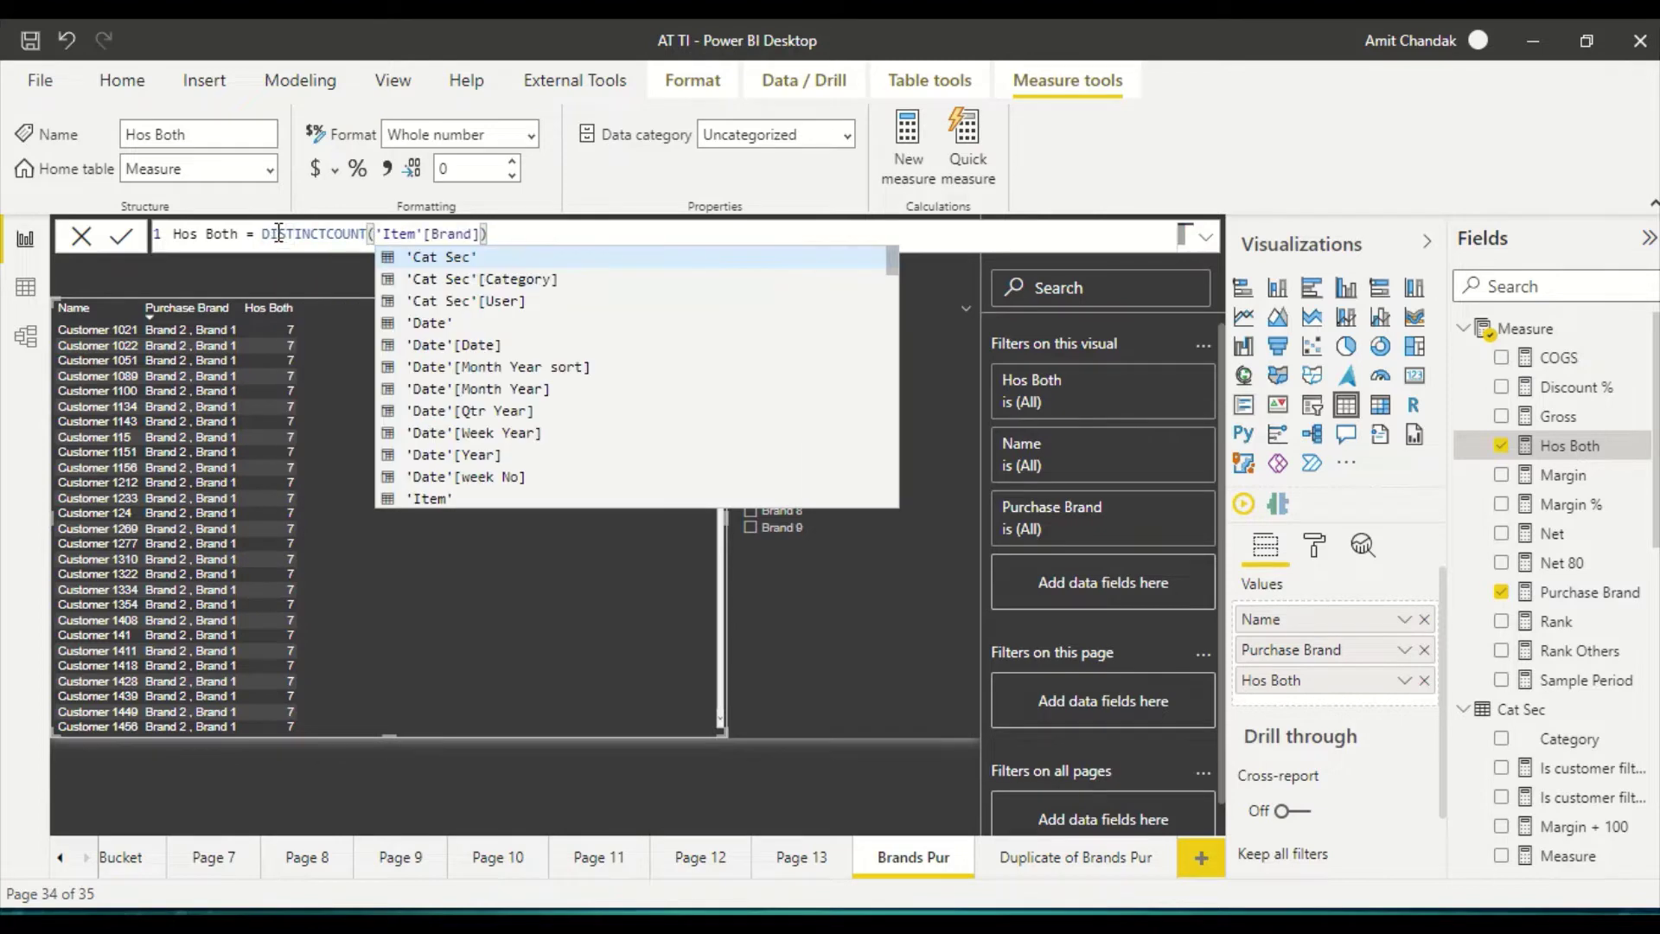
pyautogui.click(365, 505)
pyautogui.scroll(-10, 355, 466)
pyautogui.scroll(-15, 357, 545)
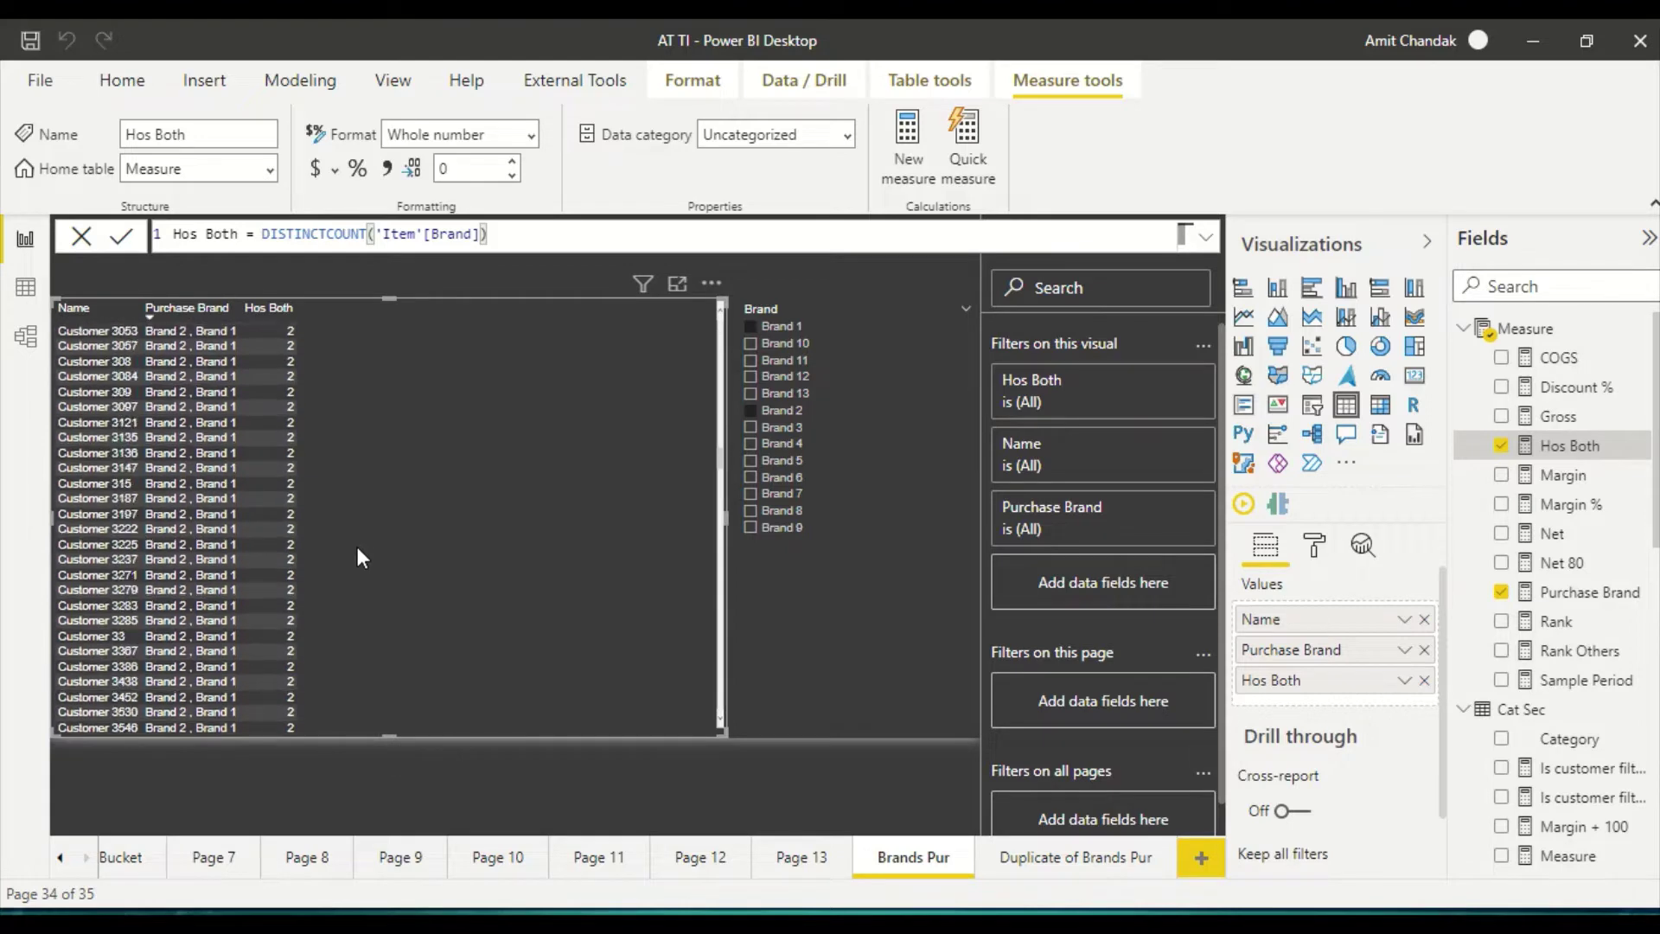
pyautogui.scroll(10, 355, 564)
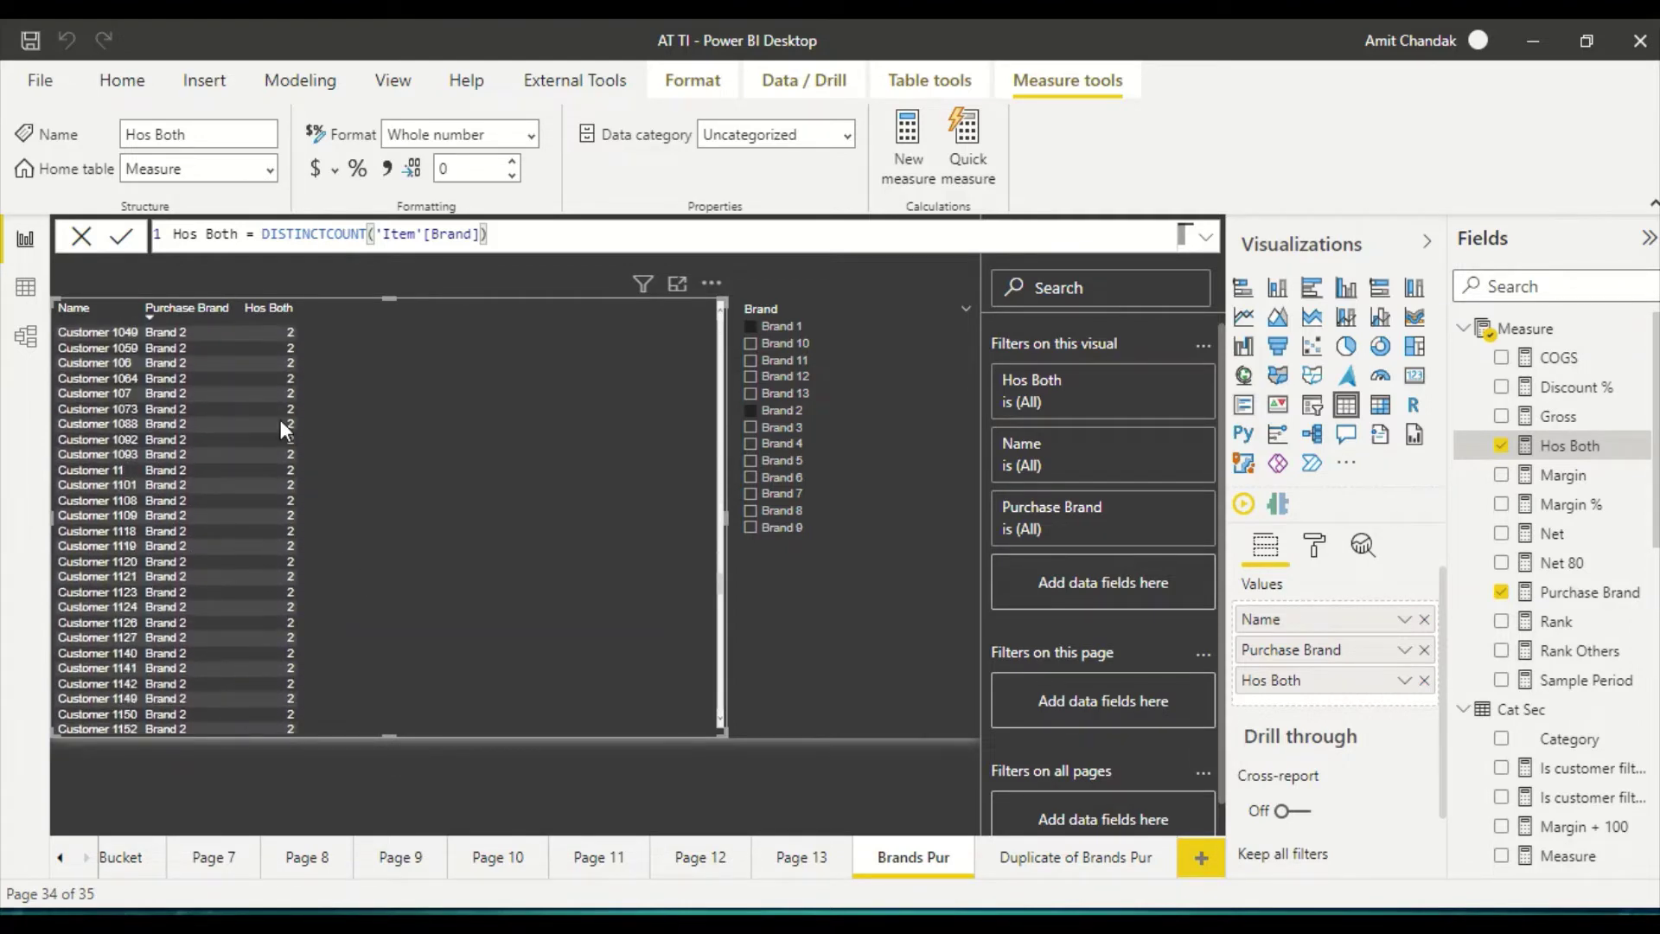
pyautogui.scroll(5, 307, 496)
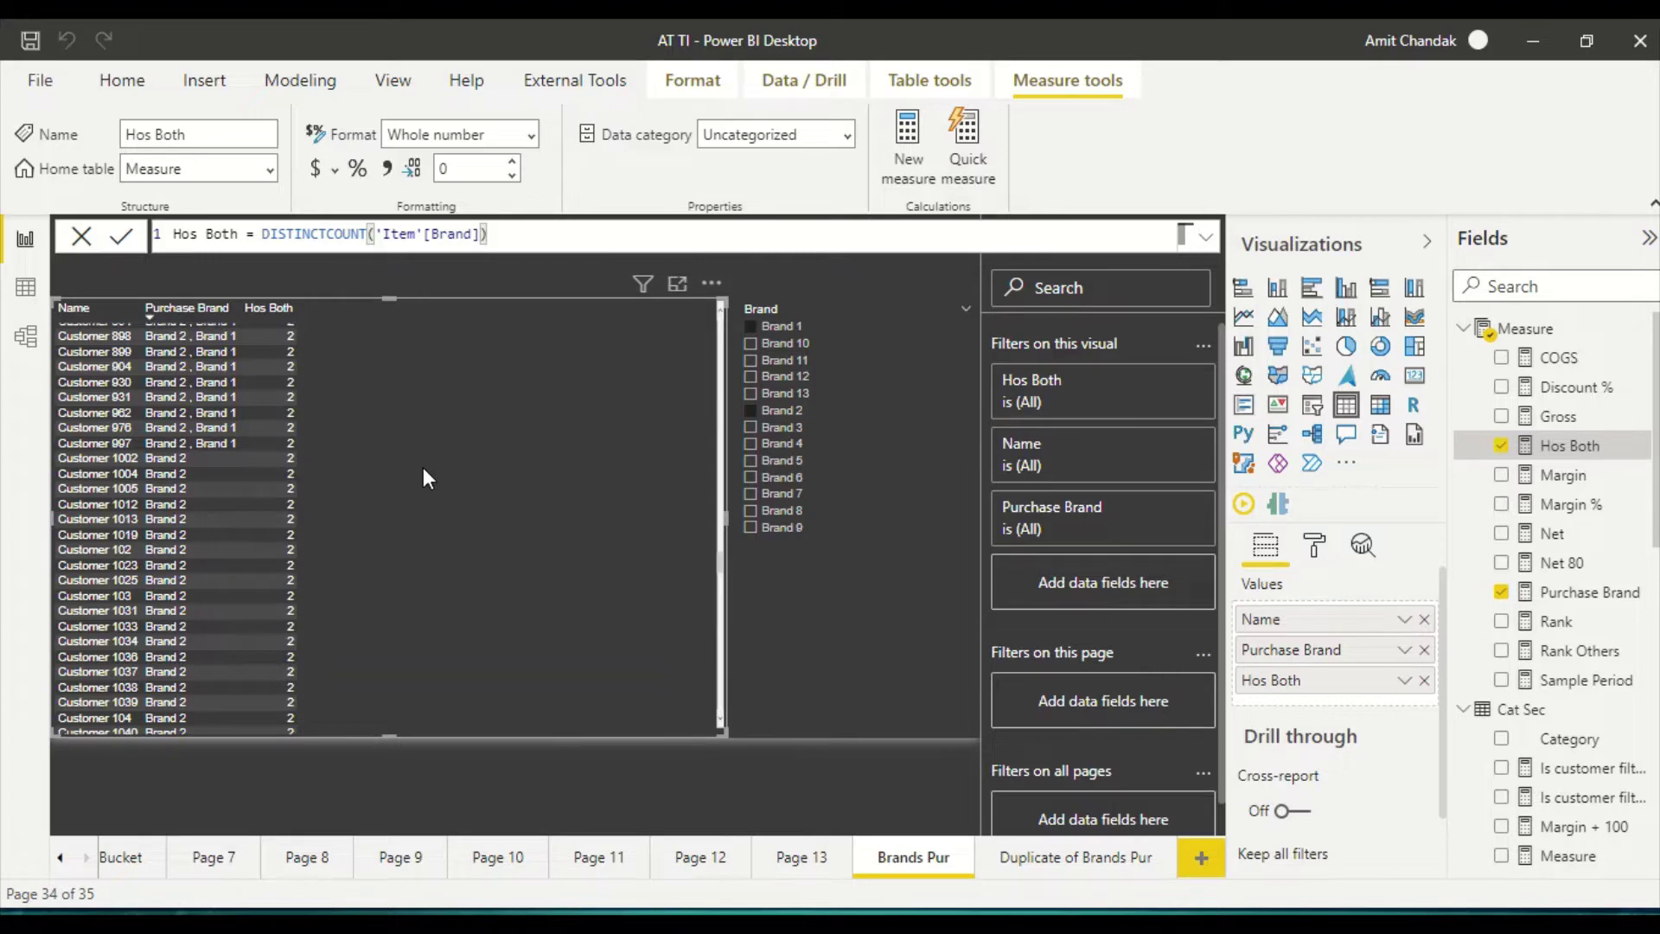
# - Declare a count variable in the Hos Both formula and open a CALCULATE around DISTINCTCOUNT('Item'[Brand])
pyautogui.click(262, 233)
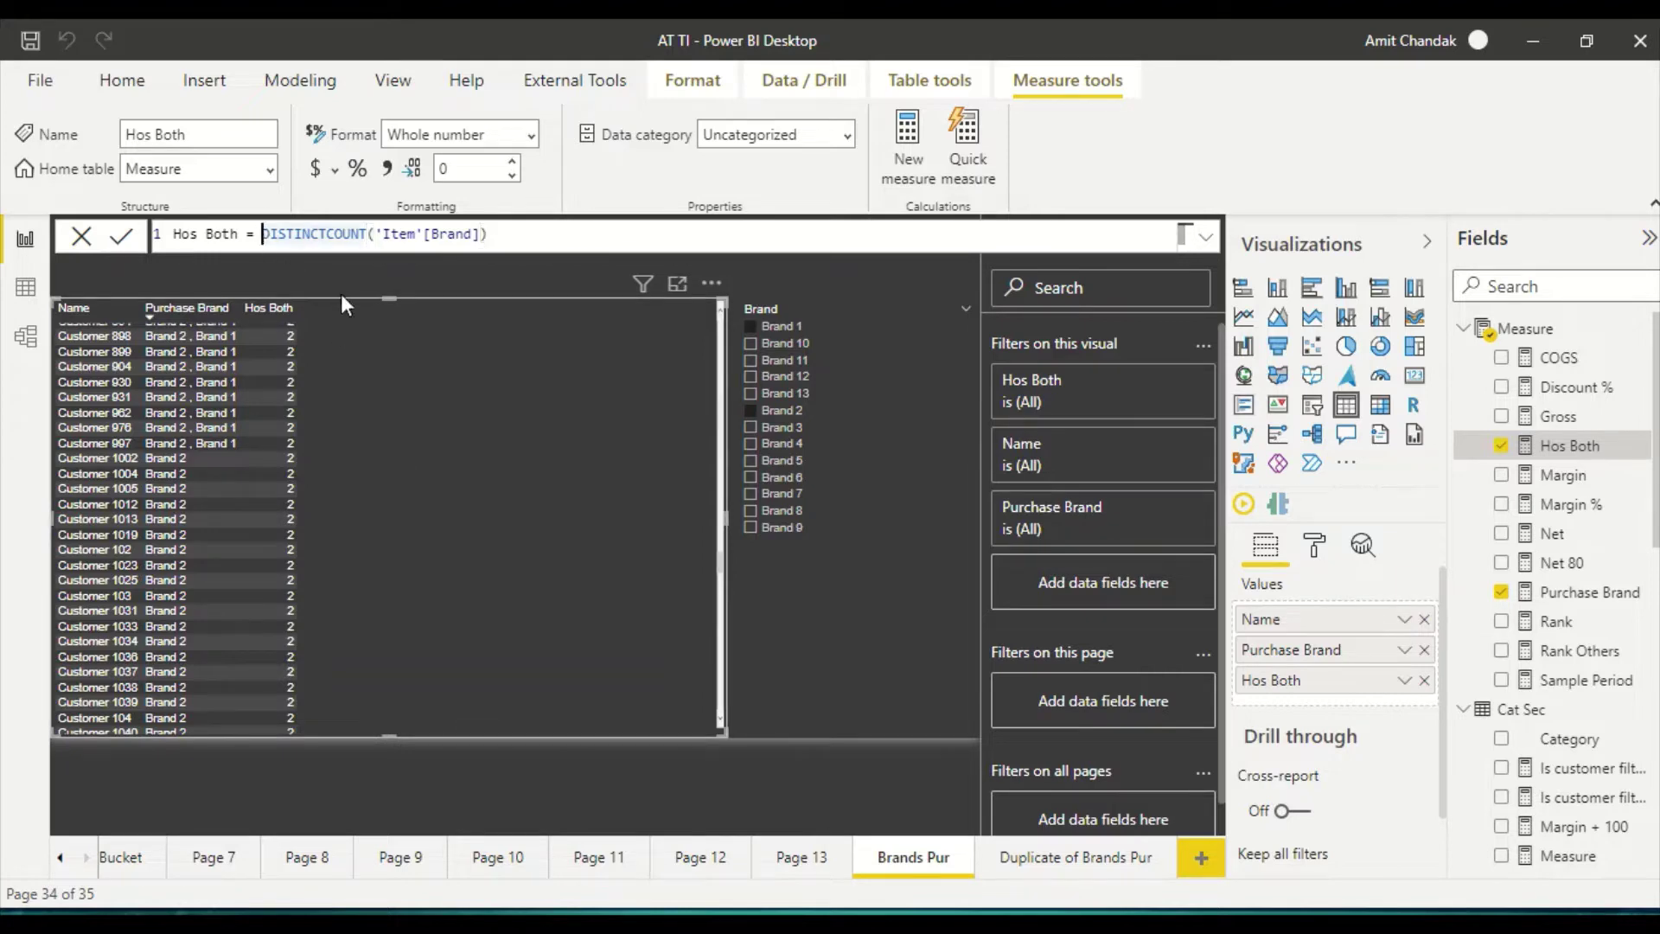
pyautogui.write('var ')
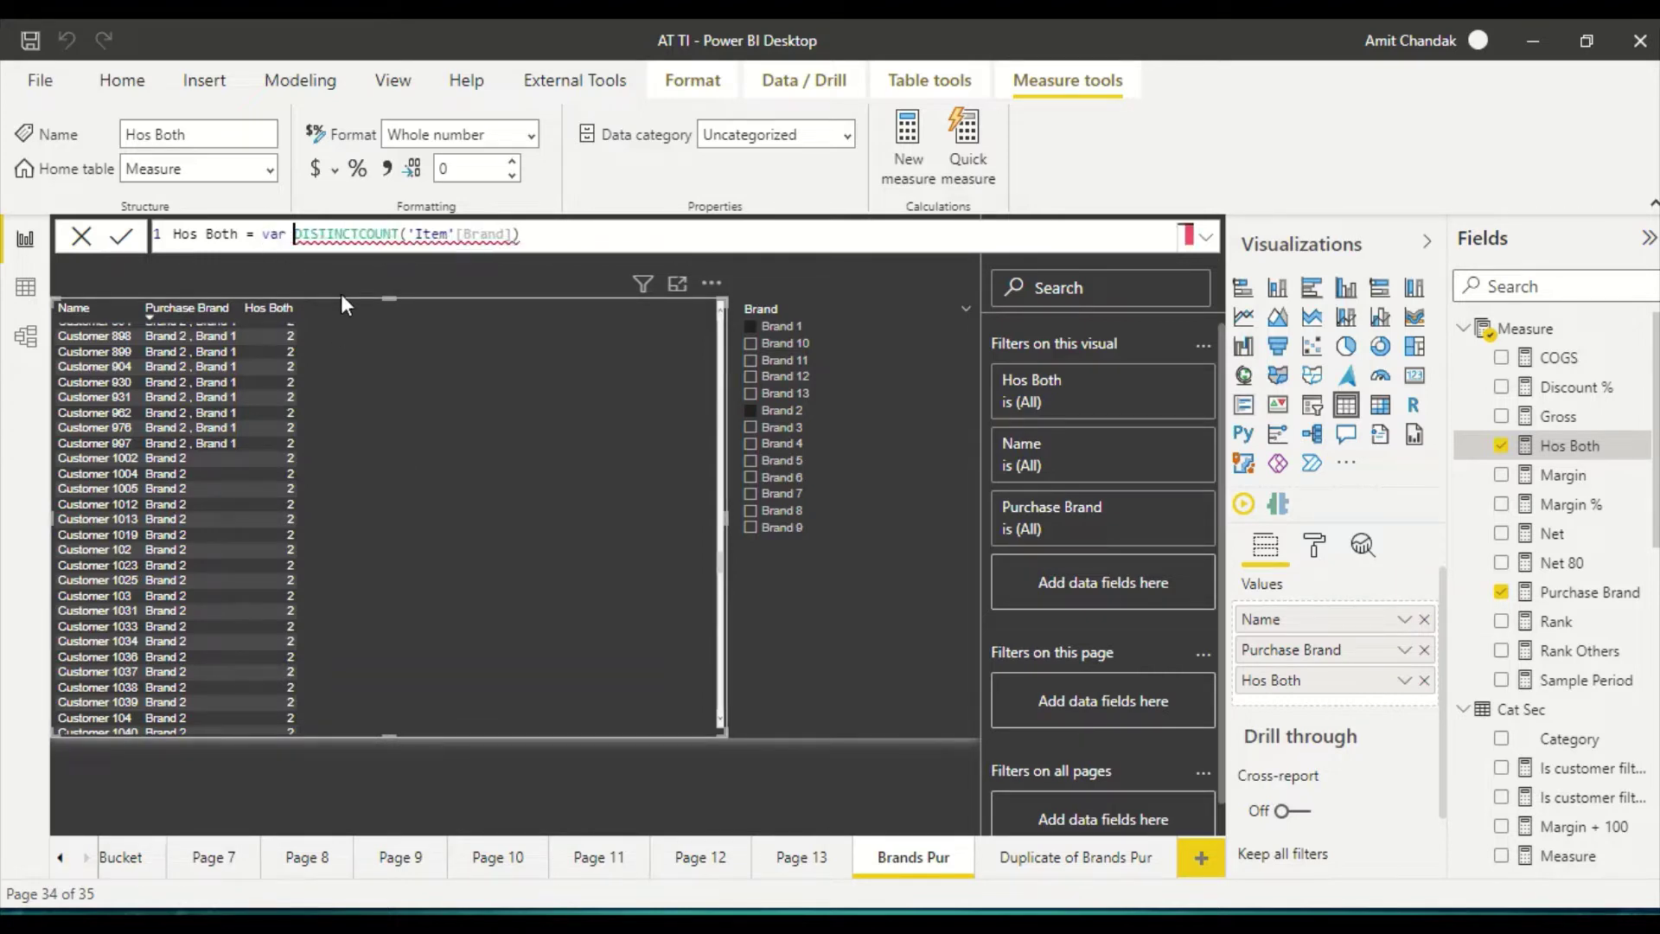
pyautogui.write('_ ')
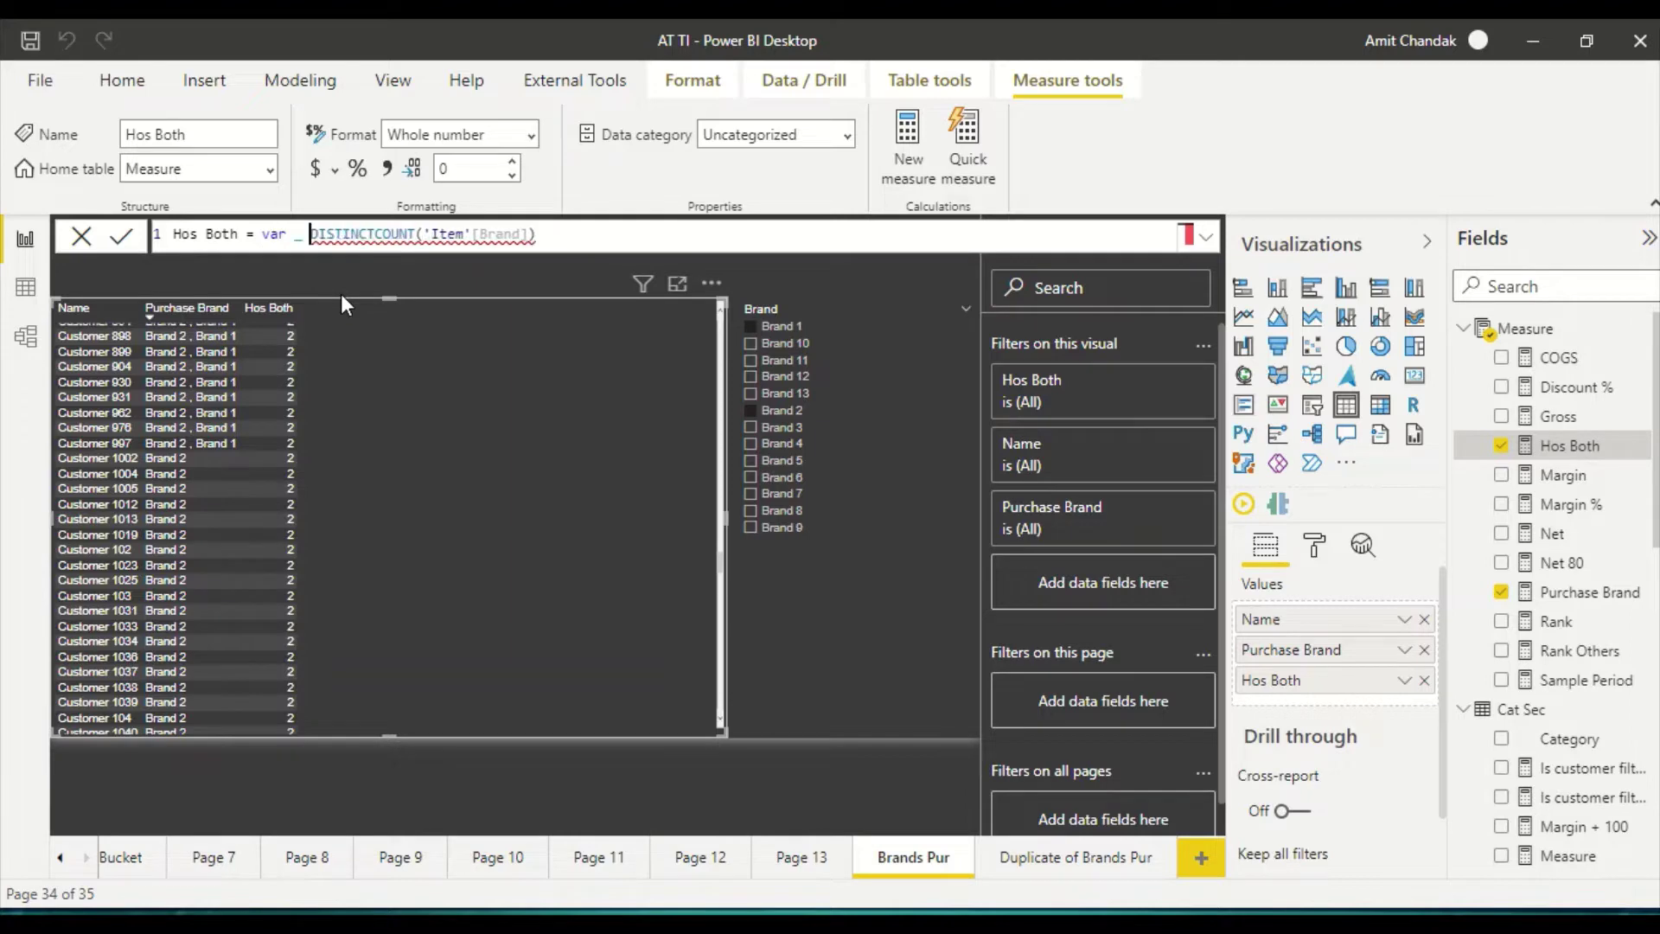
pyautogui.write('c')
pyautogui.press('BackSpace')
pyautogui.press('BackSpace')
pyautogui.write('cnt')
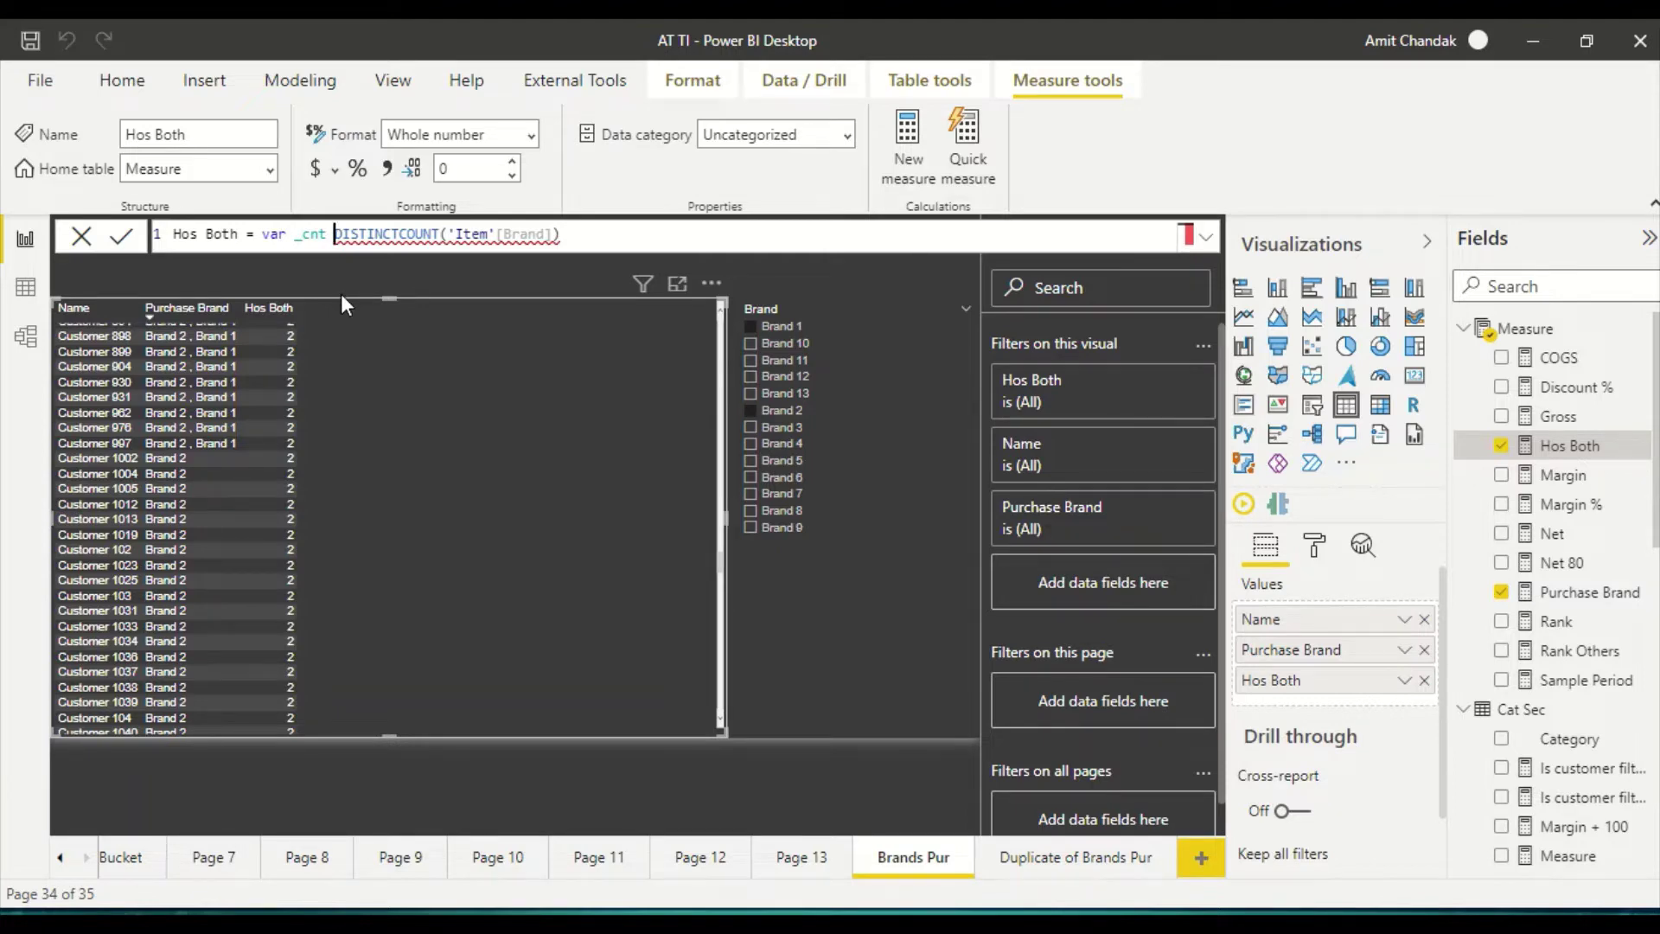
pyautogui.write('calcu')
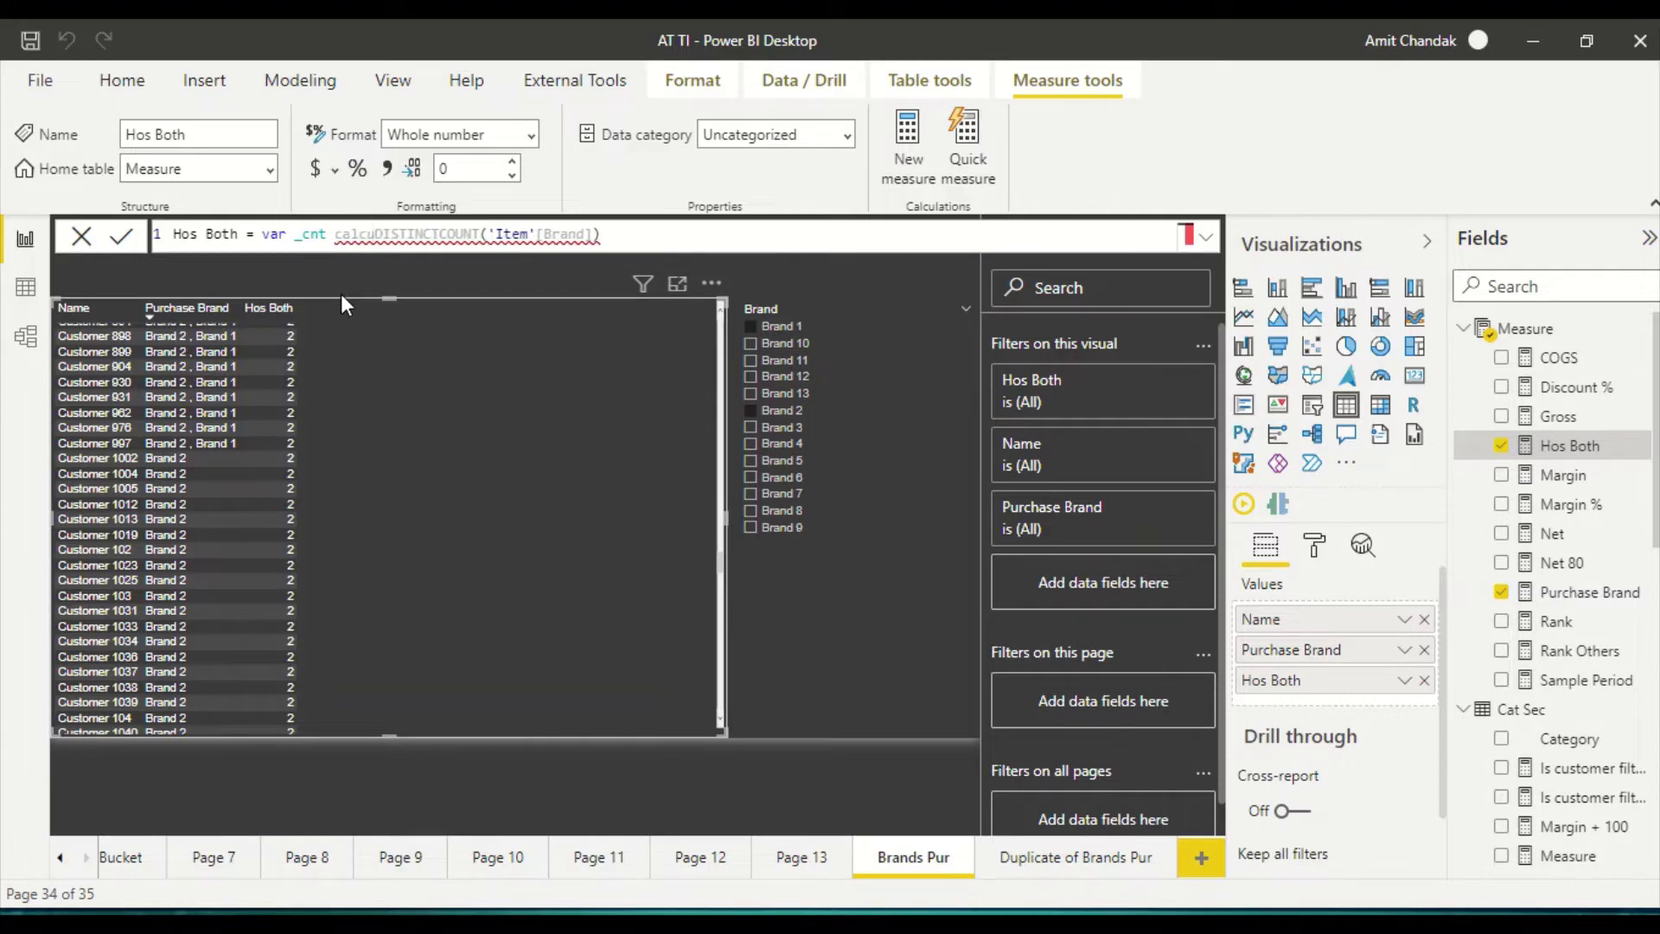
pyautogui.write('ated')
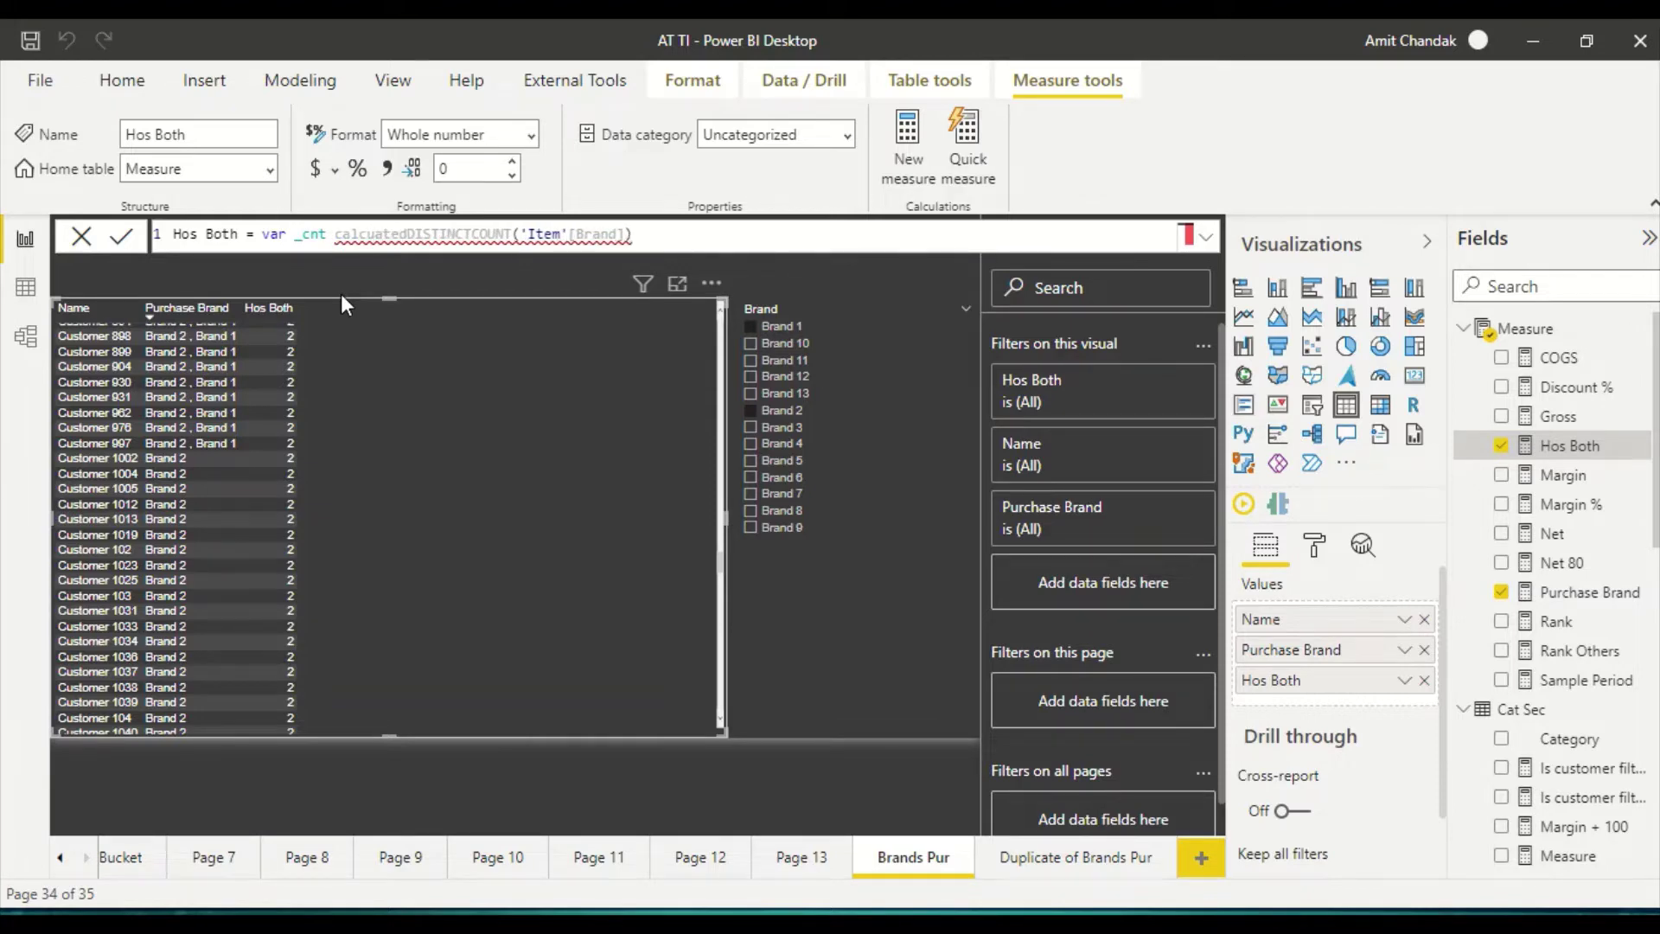
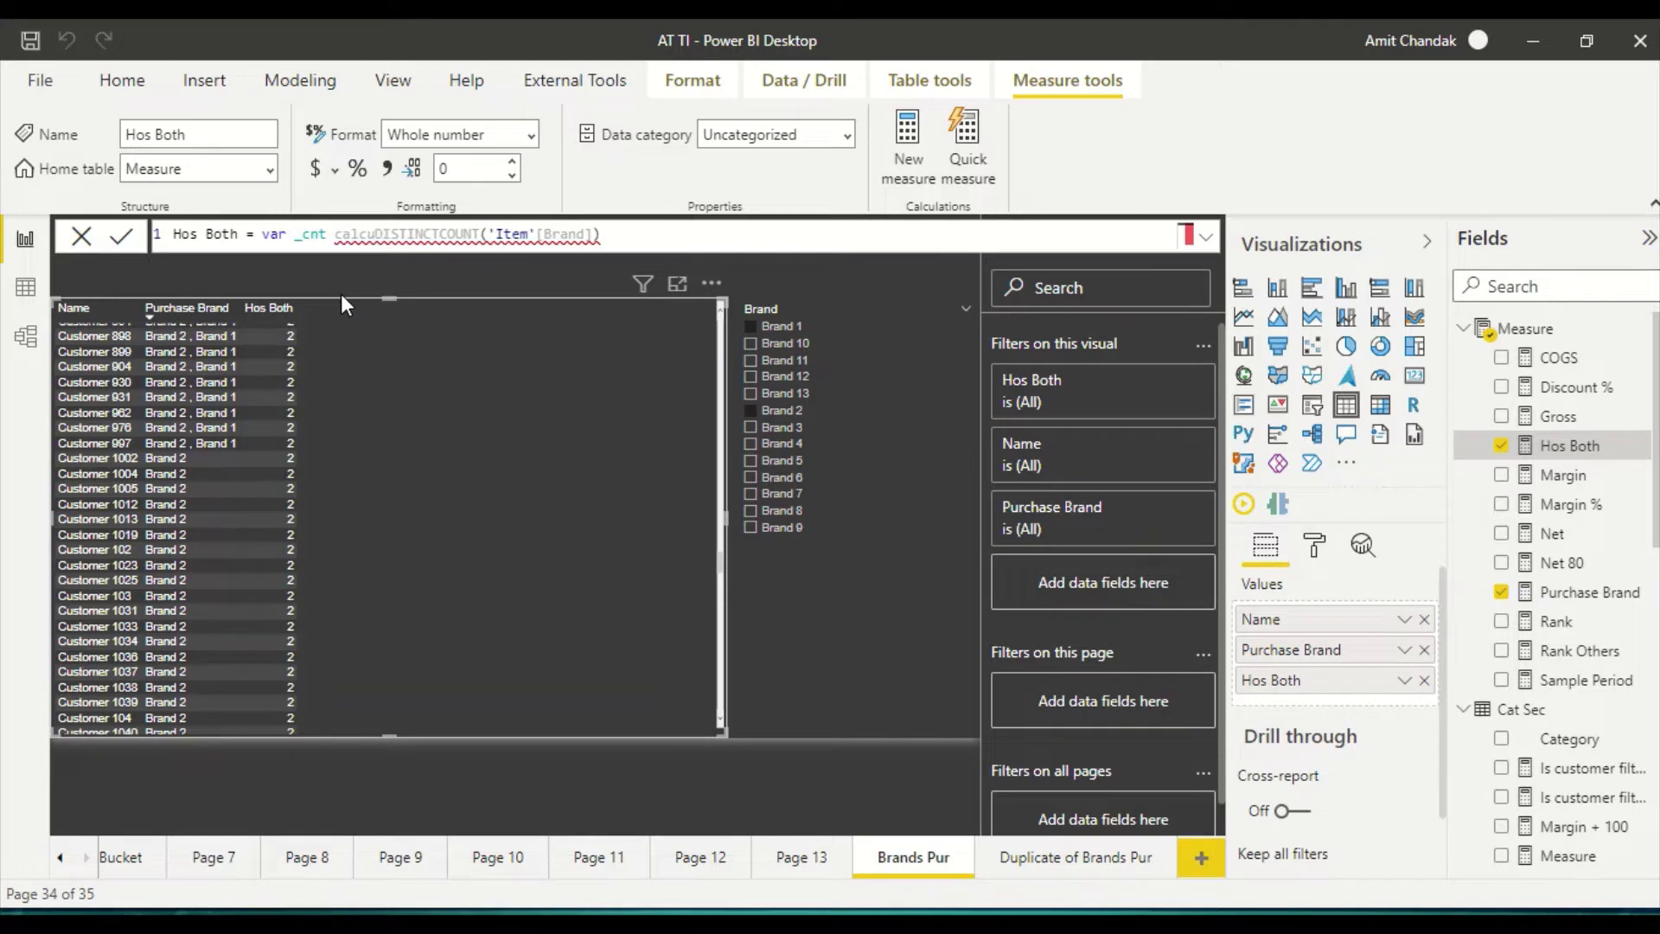
pyautogui.write('late(')
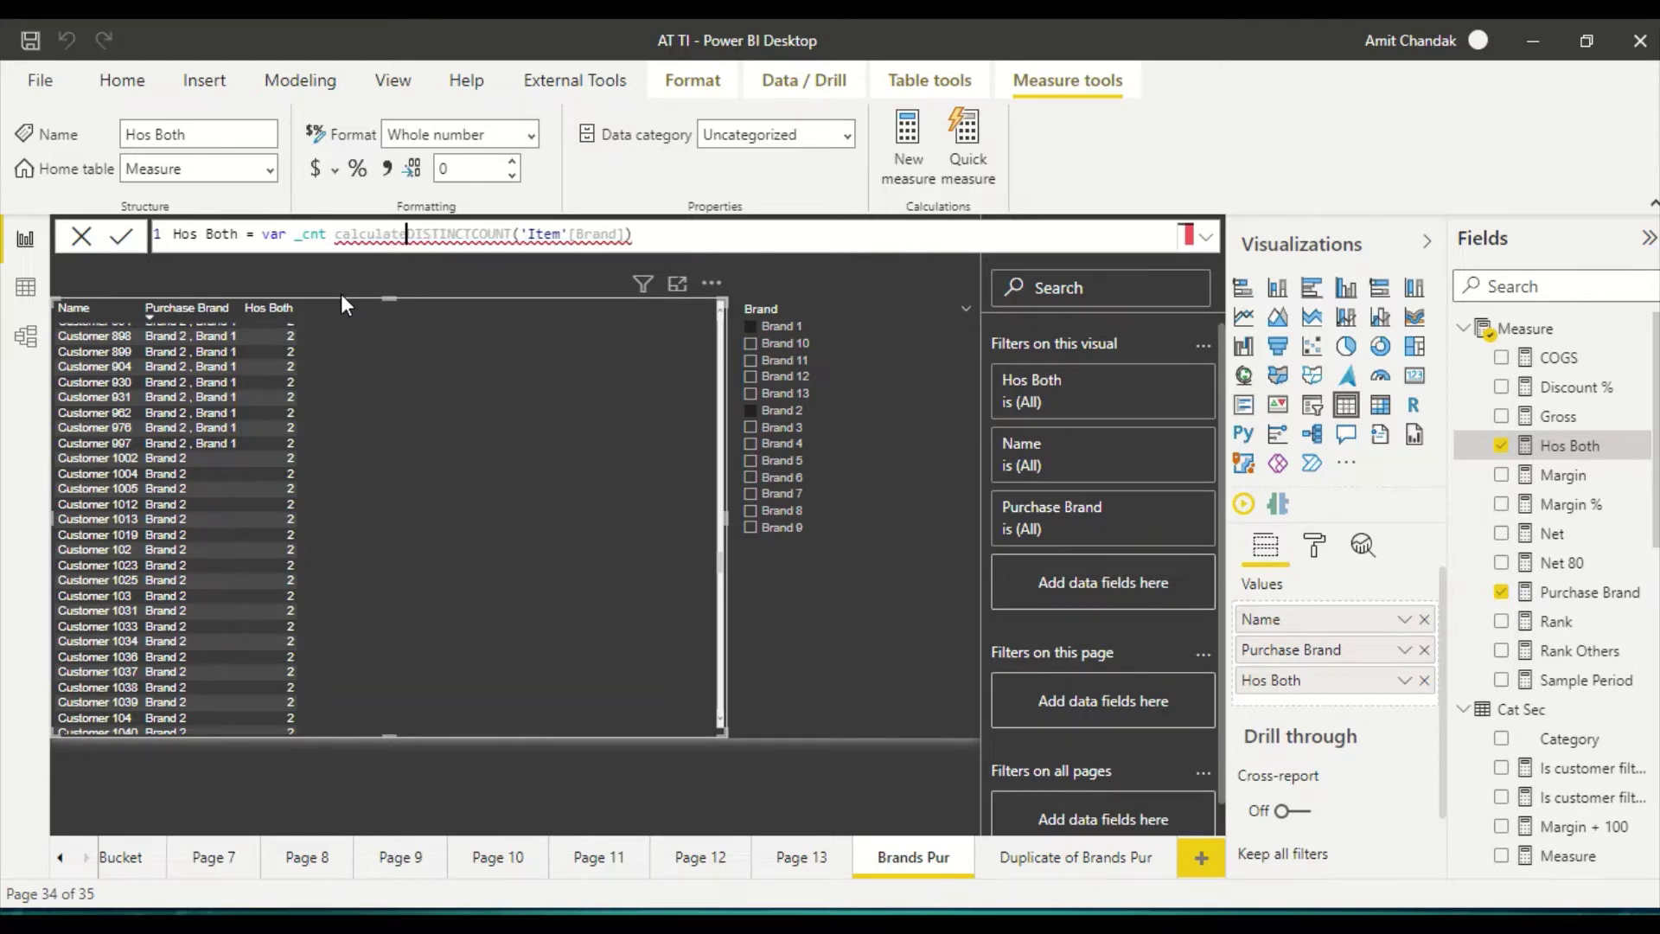
pyautogui.doubleClick(385, 233)
pyautogui.write('cal')
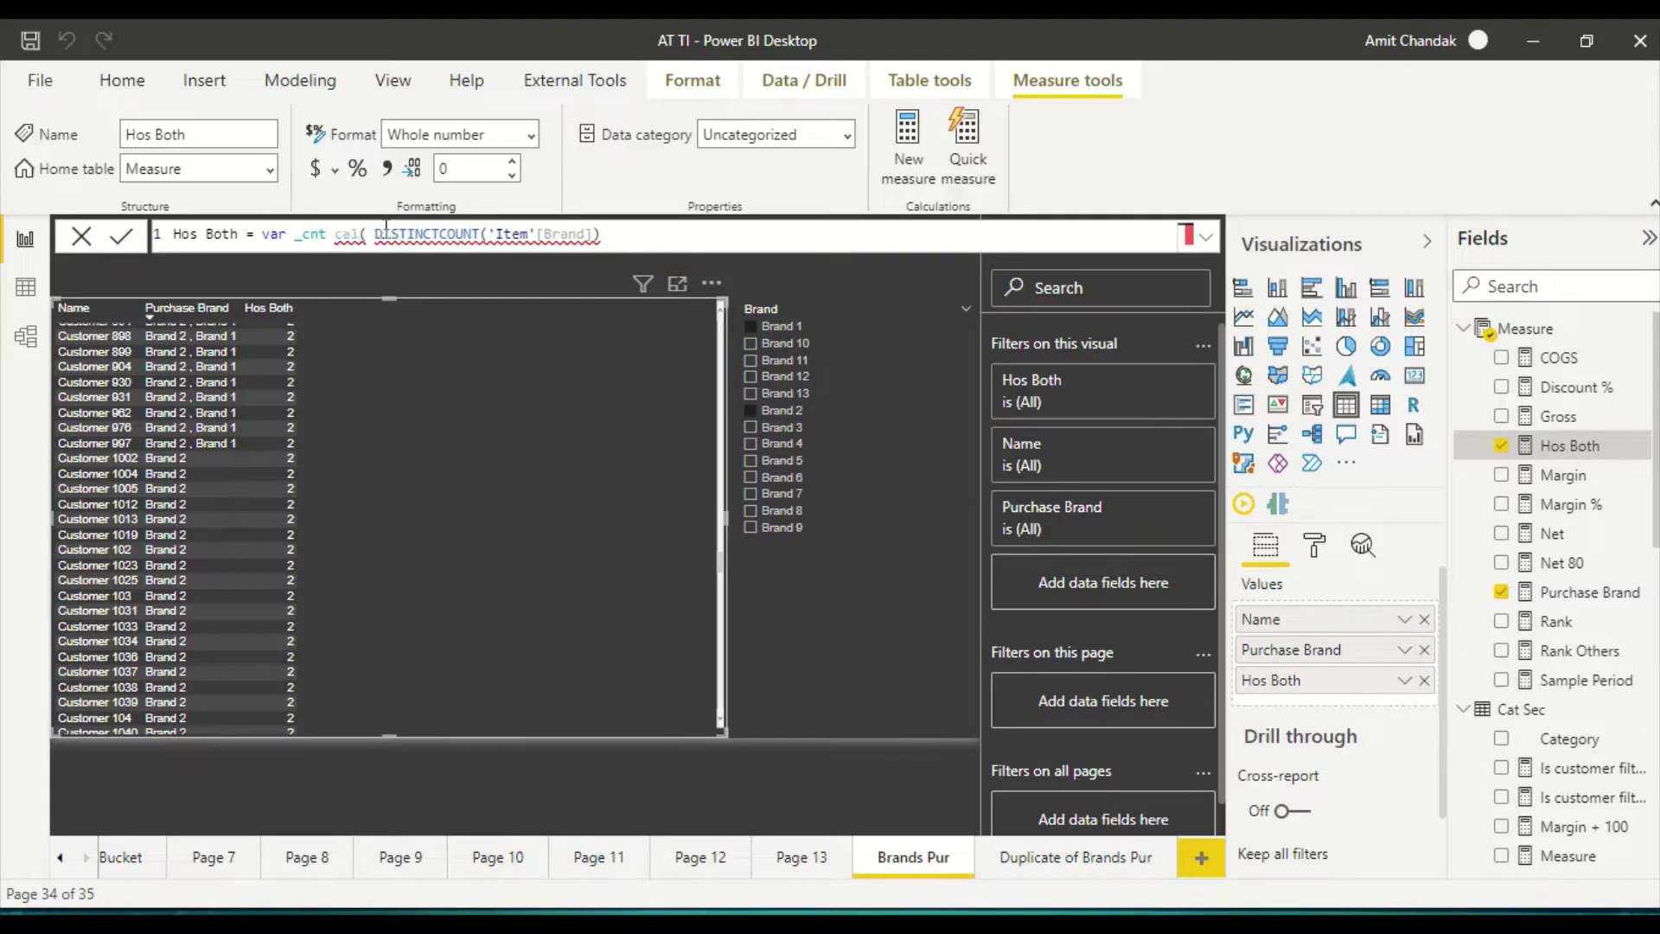
pyautogui.press('BackSpace')
pyautogui.press('BackSpace')
pyautogui.press('BackSpace')
pyautogui.press('BackSpace')
pyautogui.press('BackSpace')
pyautogui.press('BackSpace')
pyautogui.press('BackSpace')
pyautogui.press('BackSpace')
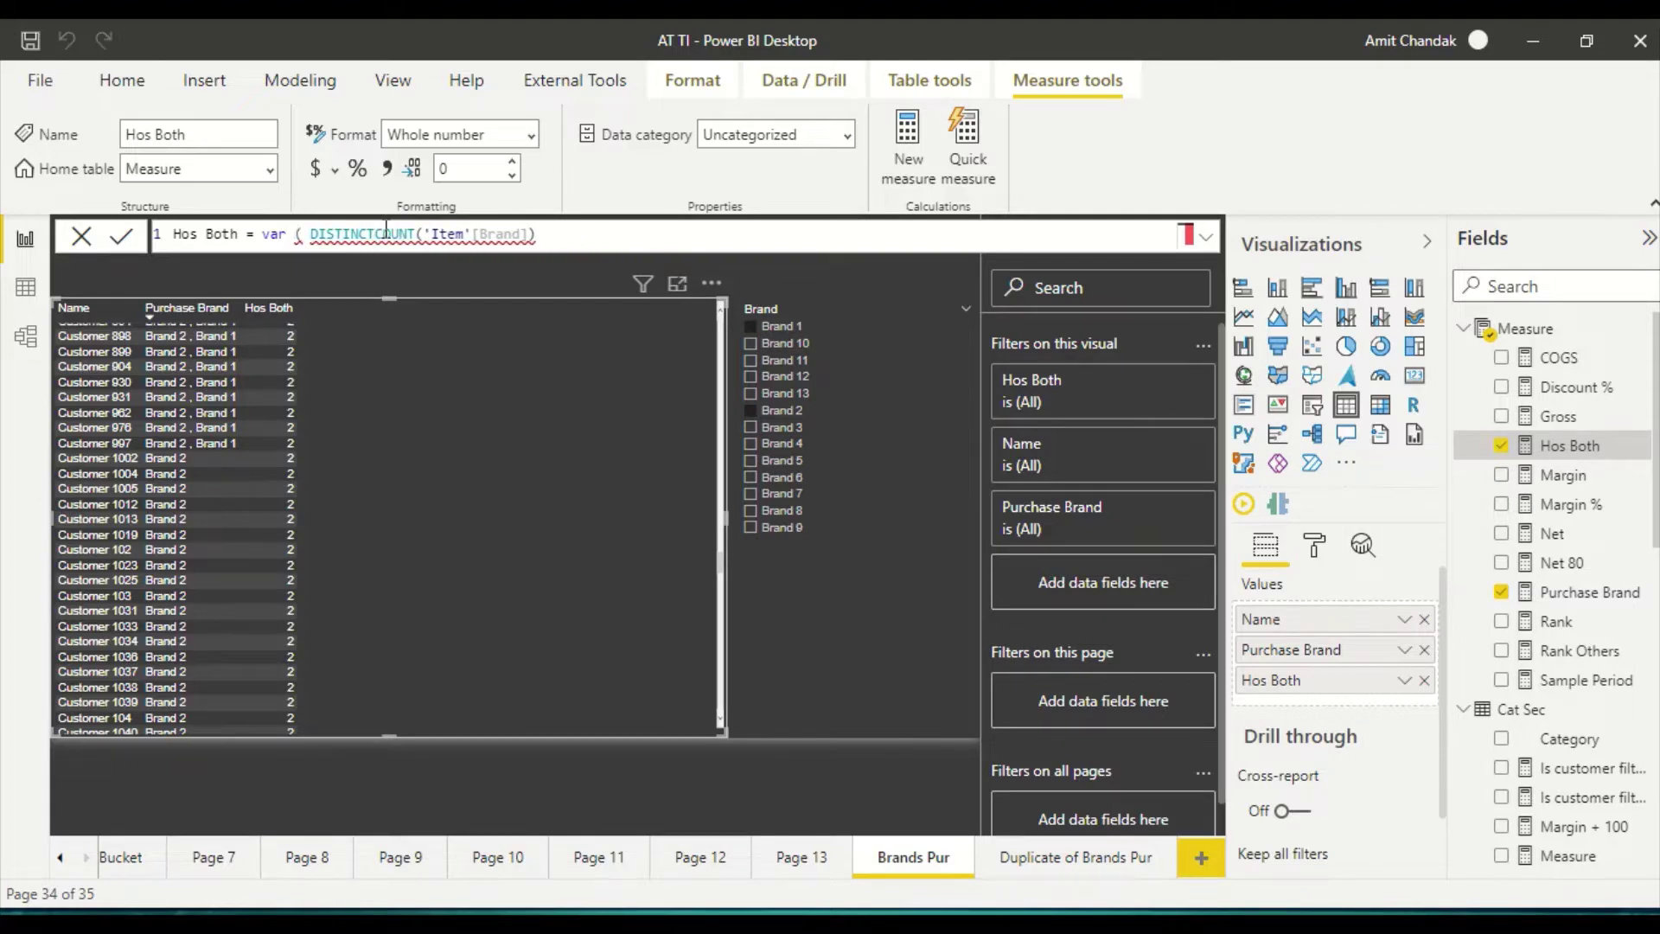
pyautogui.write('_ant =')
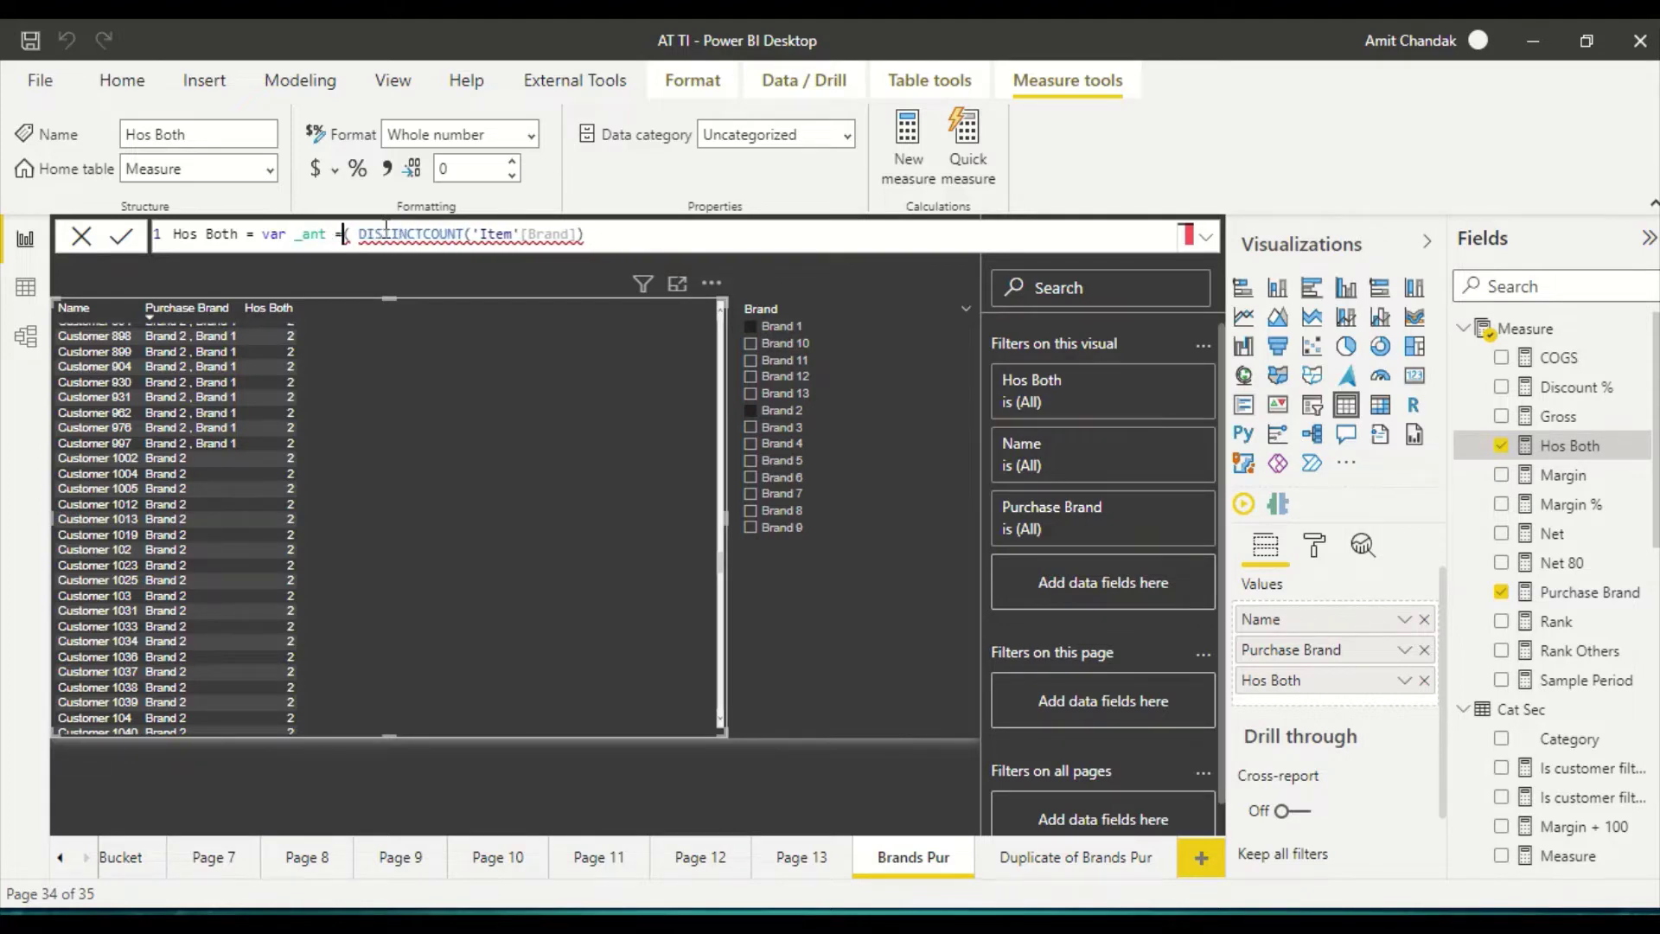
pyautogui.write(' calc')
pyautogui.press('Tab')
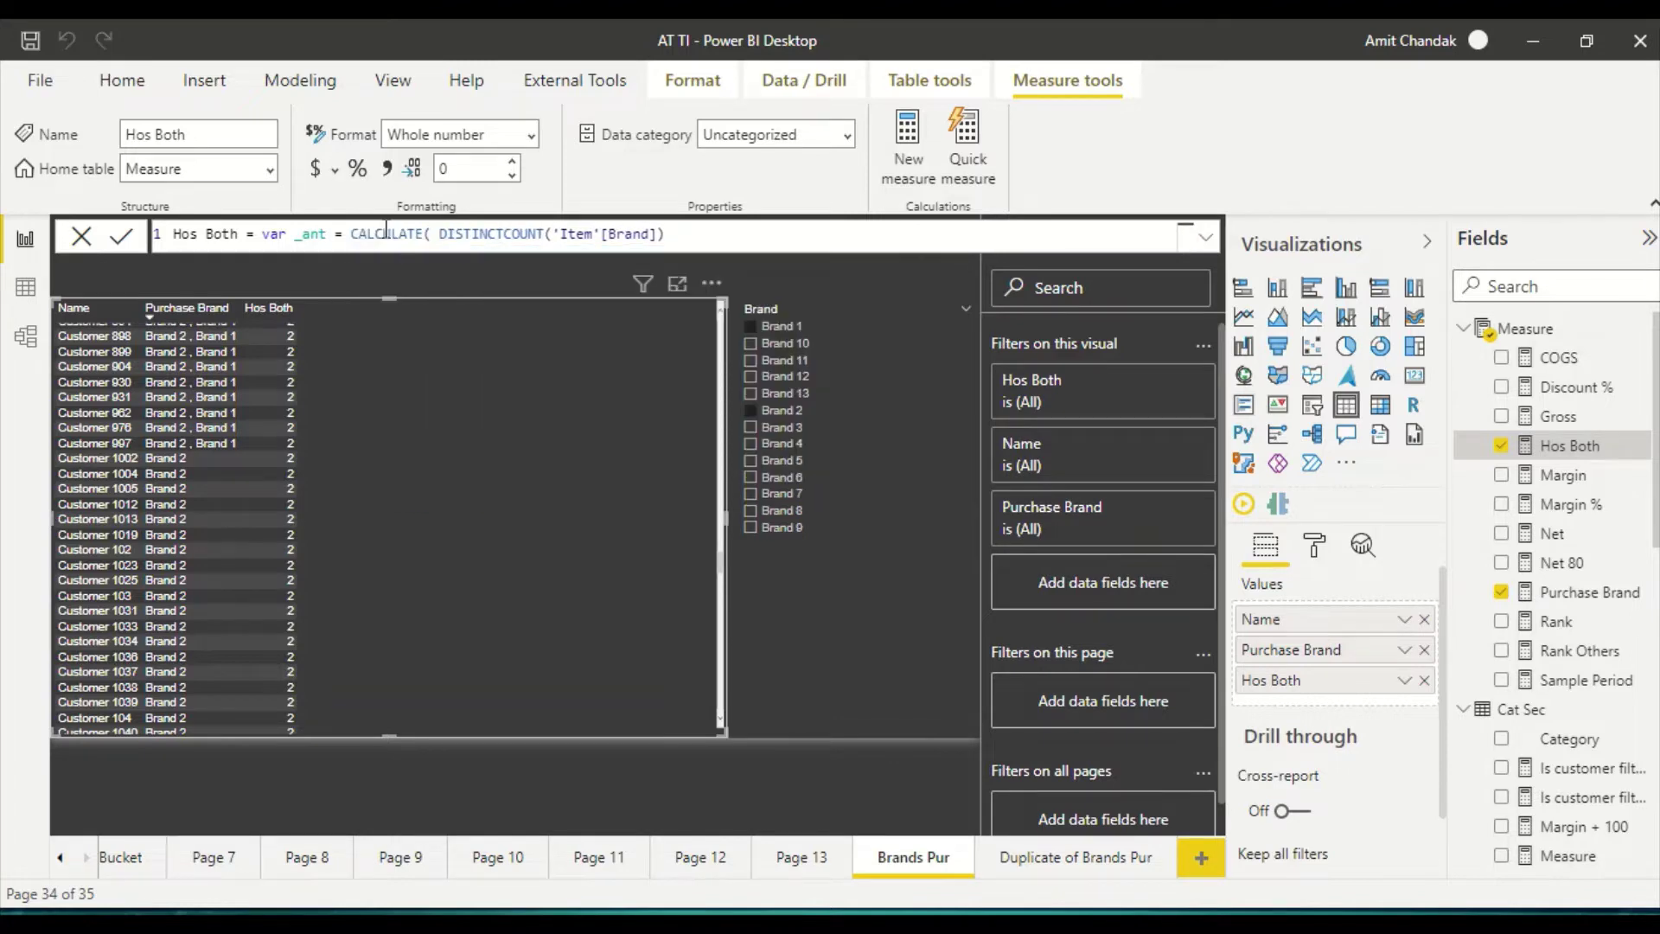
# - Add ALLSELECTED('Item') as the CALCULATE filter after DISTINCTCOUNT('Item'[Brand]), close the parentheses and commit the formula
pyautogui.press('Right')
pyautogui.press('Right')
pyautogui.press('Right')
pyautogui.press('Right')
pyautogui.press('Right')
pyautogui.press('Right')
pyautogui.press('Right')
pyautogui.press('Right')
pyautogui.press('Right')
pyautogui.press('Right')
pyautogui.press('Right')
pyautogui.press('Right')
pyautogui.press('Right')
pyautogui.press('Right')
pyautogui.press('Right')
pyautogui.press('Right')
pyautogui.press('Right')
pyautogui.press('Right')
pyautogui.press('Right')
pyautogui.press('Right')
pyautogui.write(', alls')
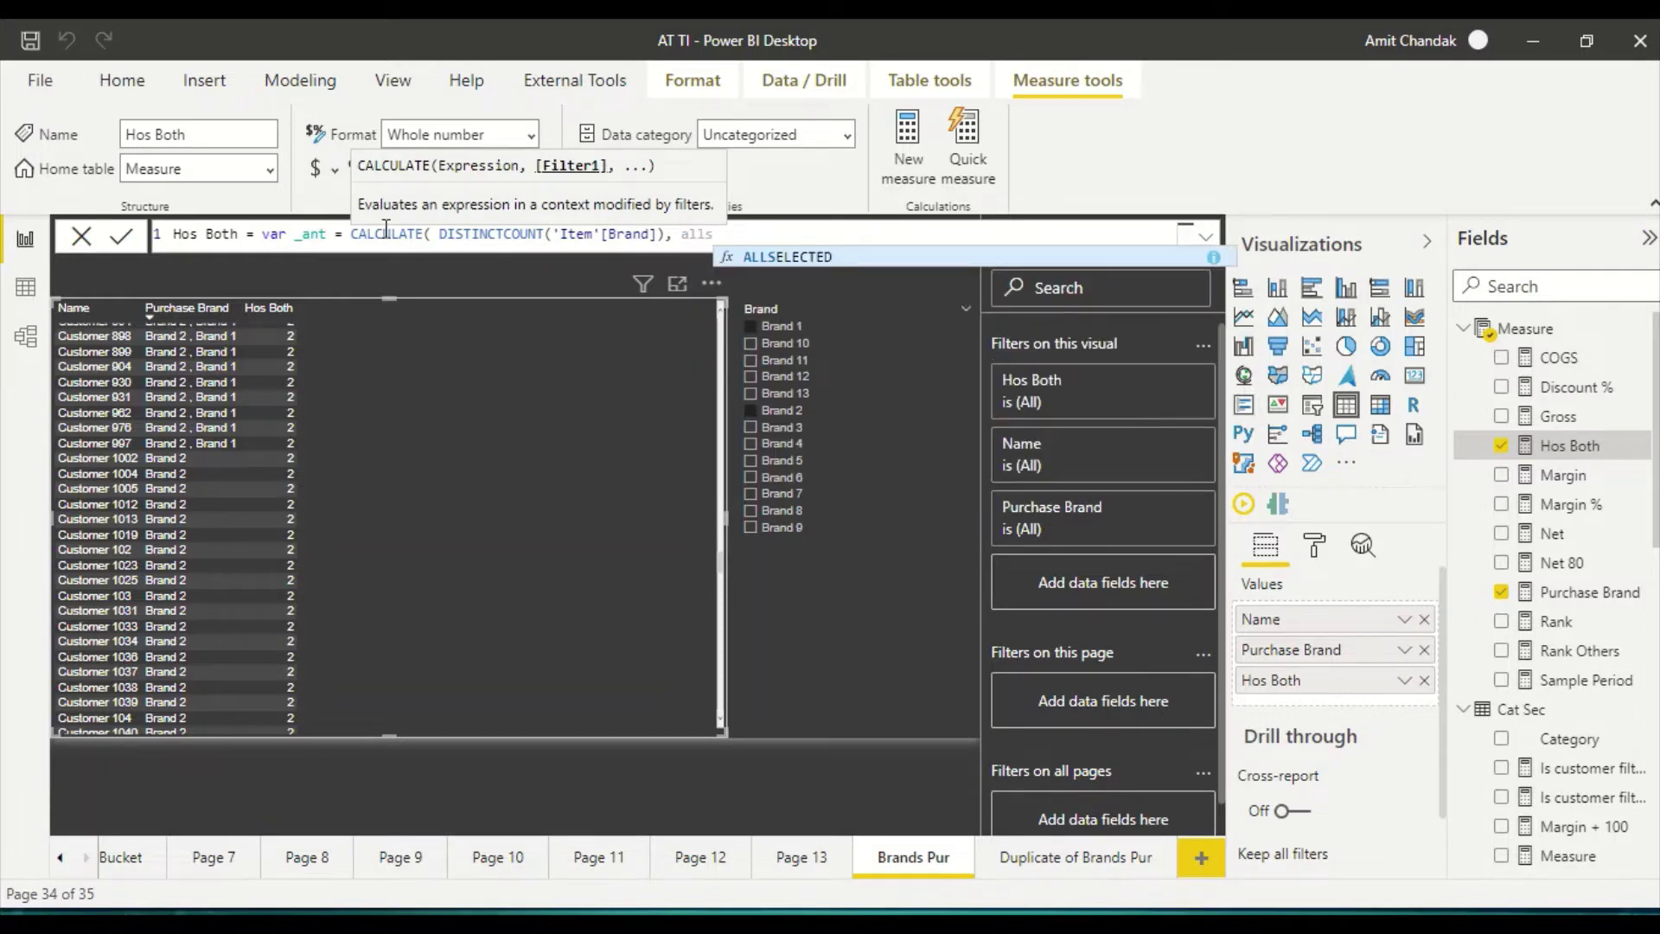
pyautogui.press('Tab')
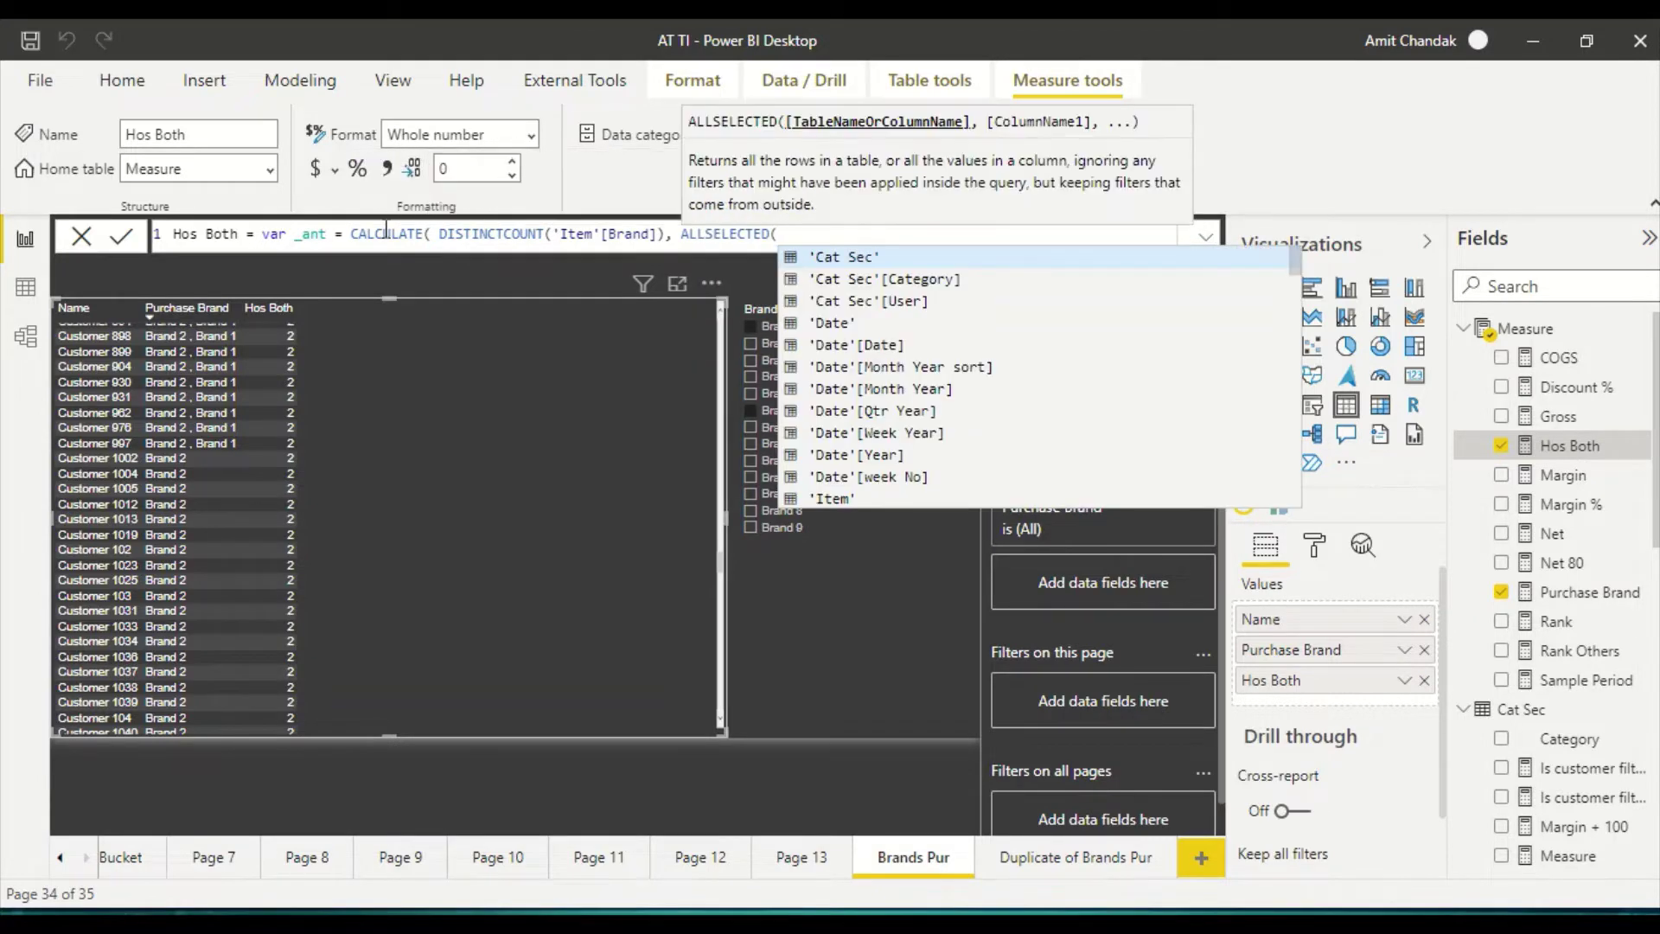
pyautogui.write('))')
pyautogui.press('Left')
pyautogui.press('Left')
pyautogui.press('Left')
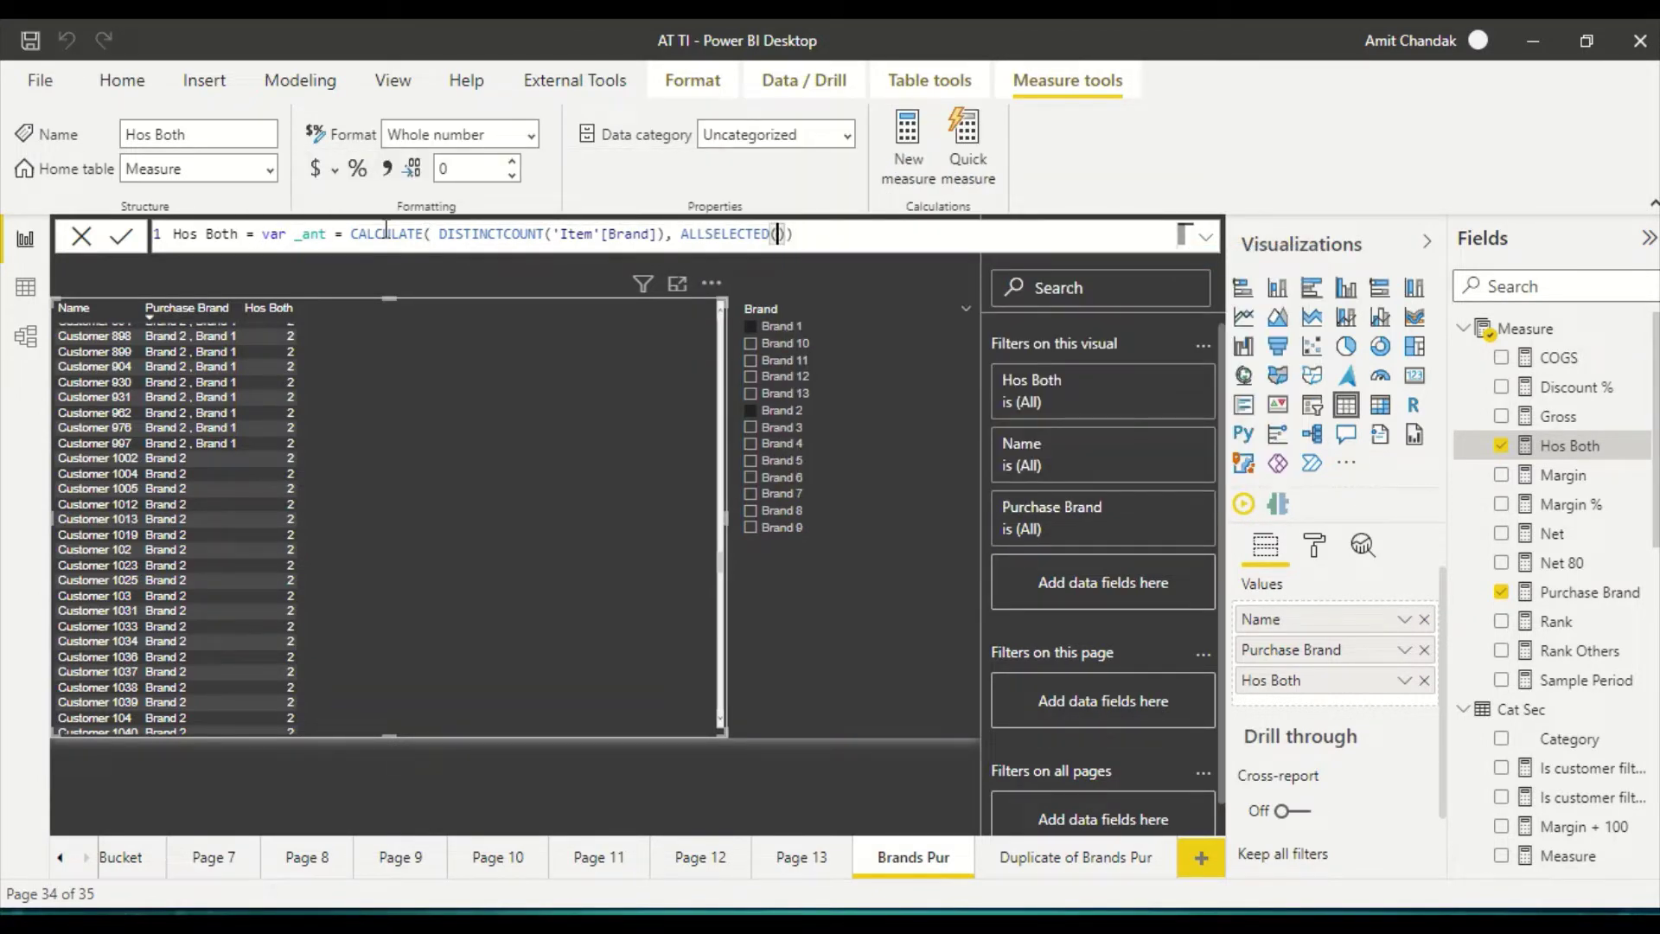
pyautogui.write("''Iem")
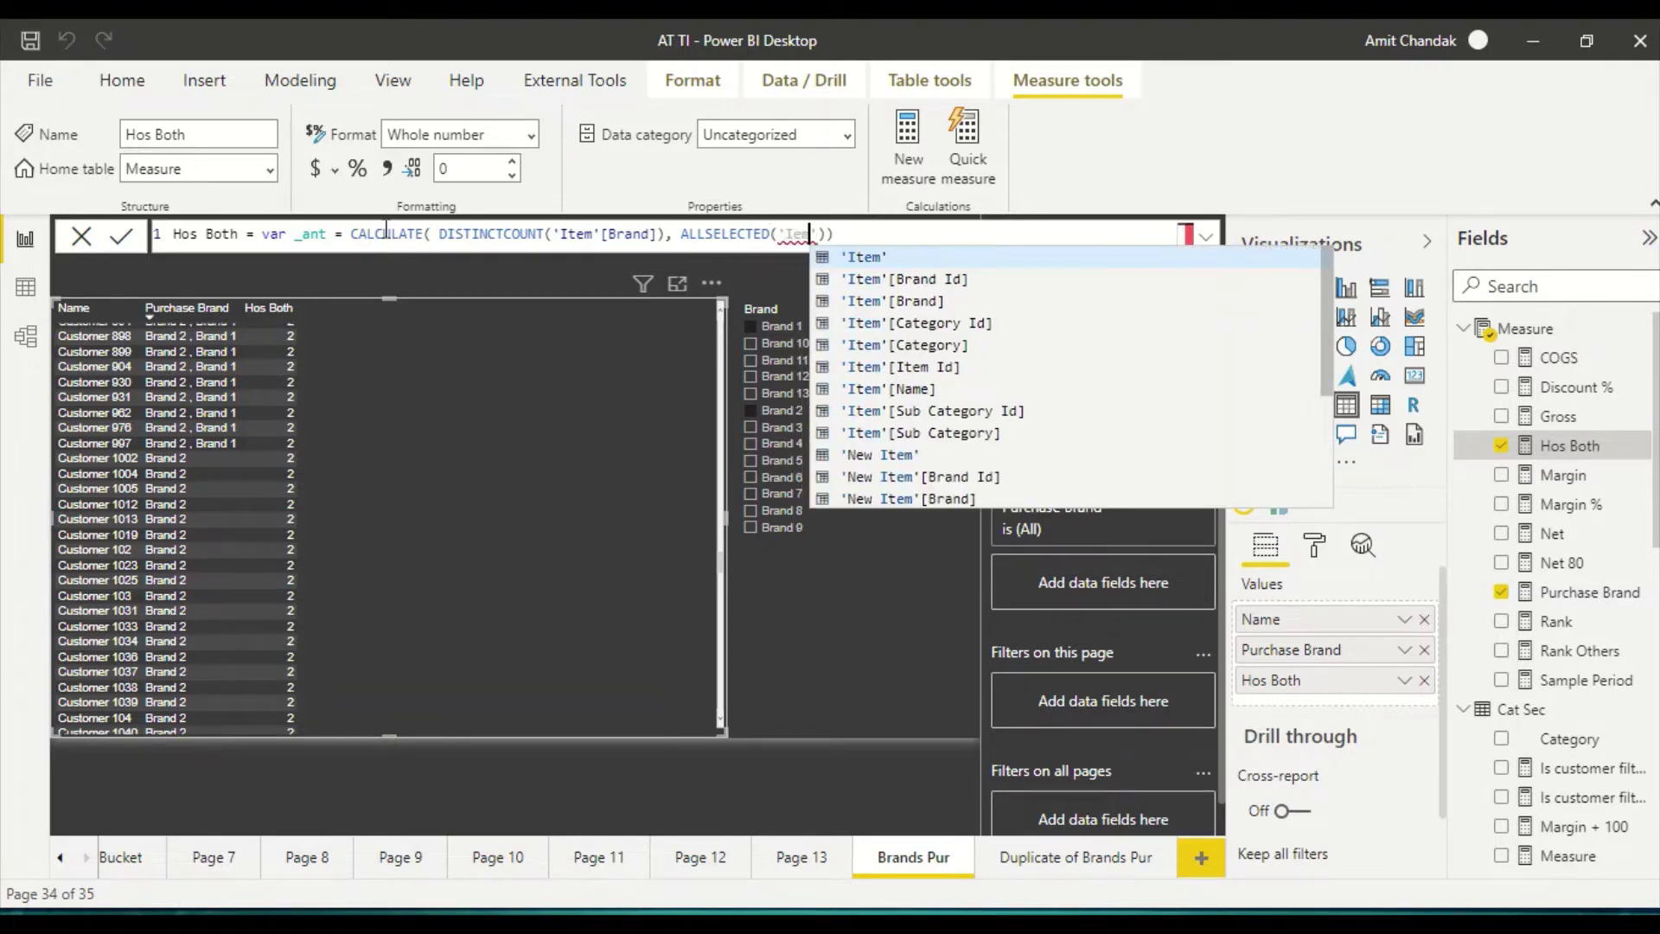
pyautogui.press('End')
pyautogui.press('Left')
pyautogui.press('Left')
pyautogui.press('Left')
pyautogui.press('Left')
pyautogui.press('Left')
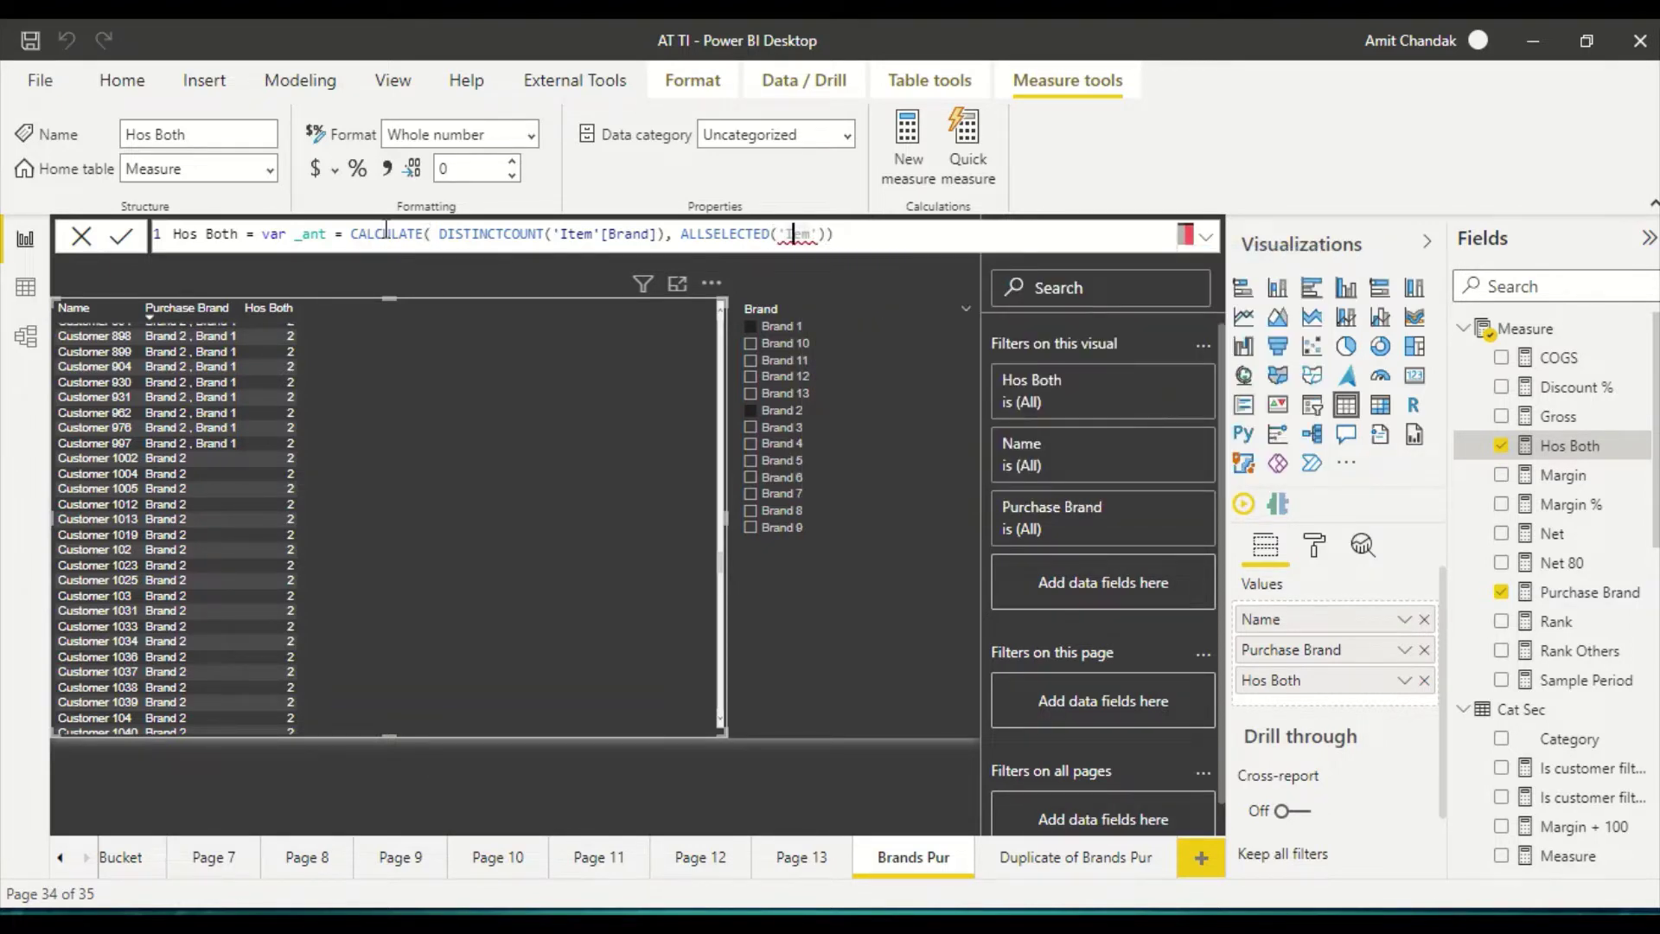
pyautogui.write('t')
pyautogui.press('Return')
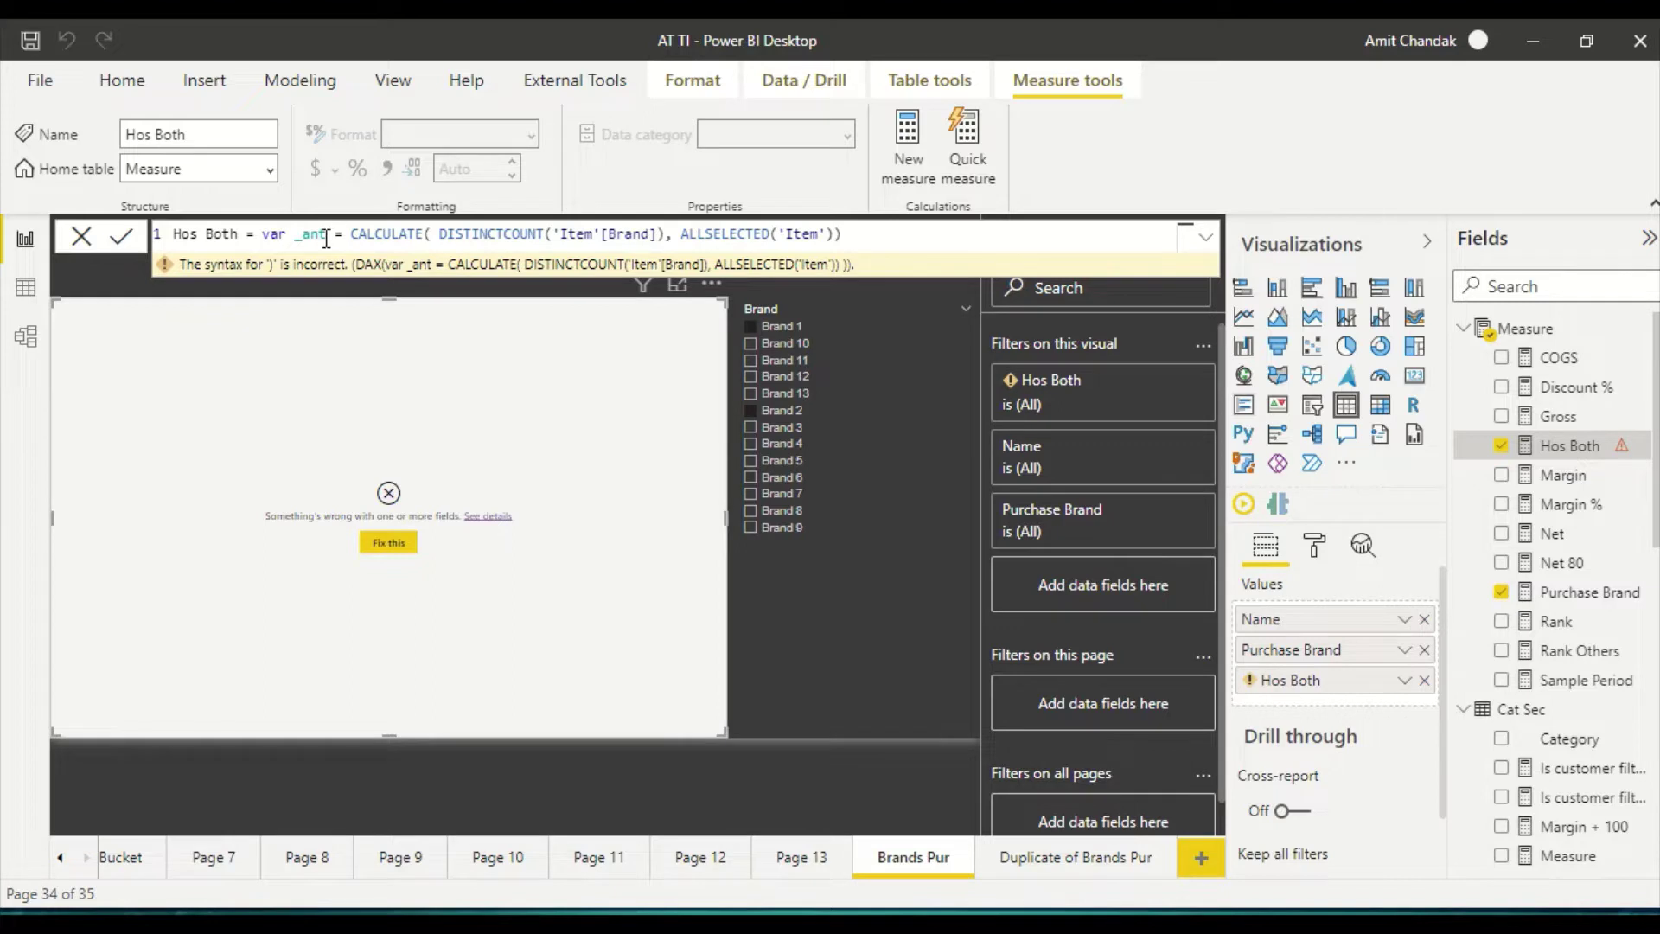
# - Complete Hos Both with a second line returning the variable, named _cnt in both places, and review its values across the customers
pyautogui.hotkey('shift', 'Return')
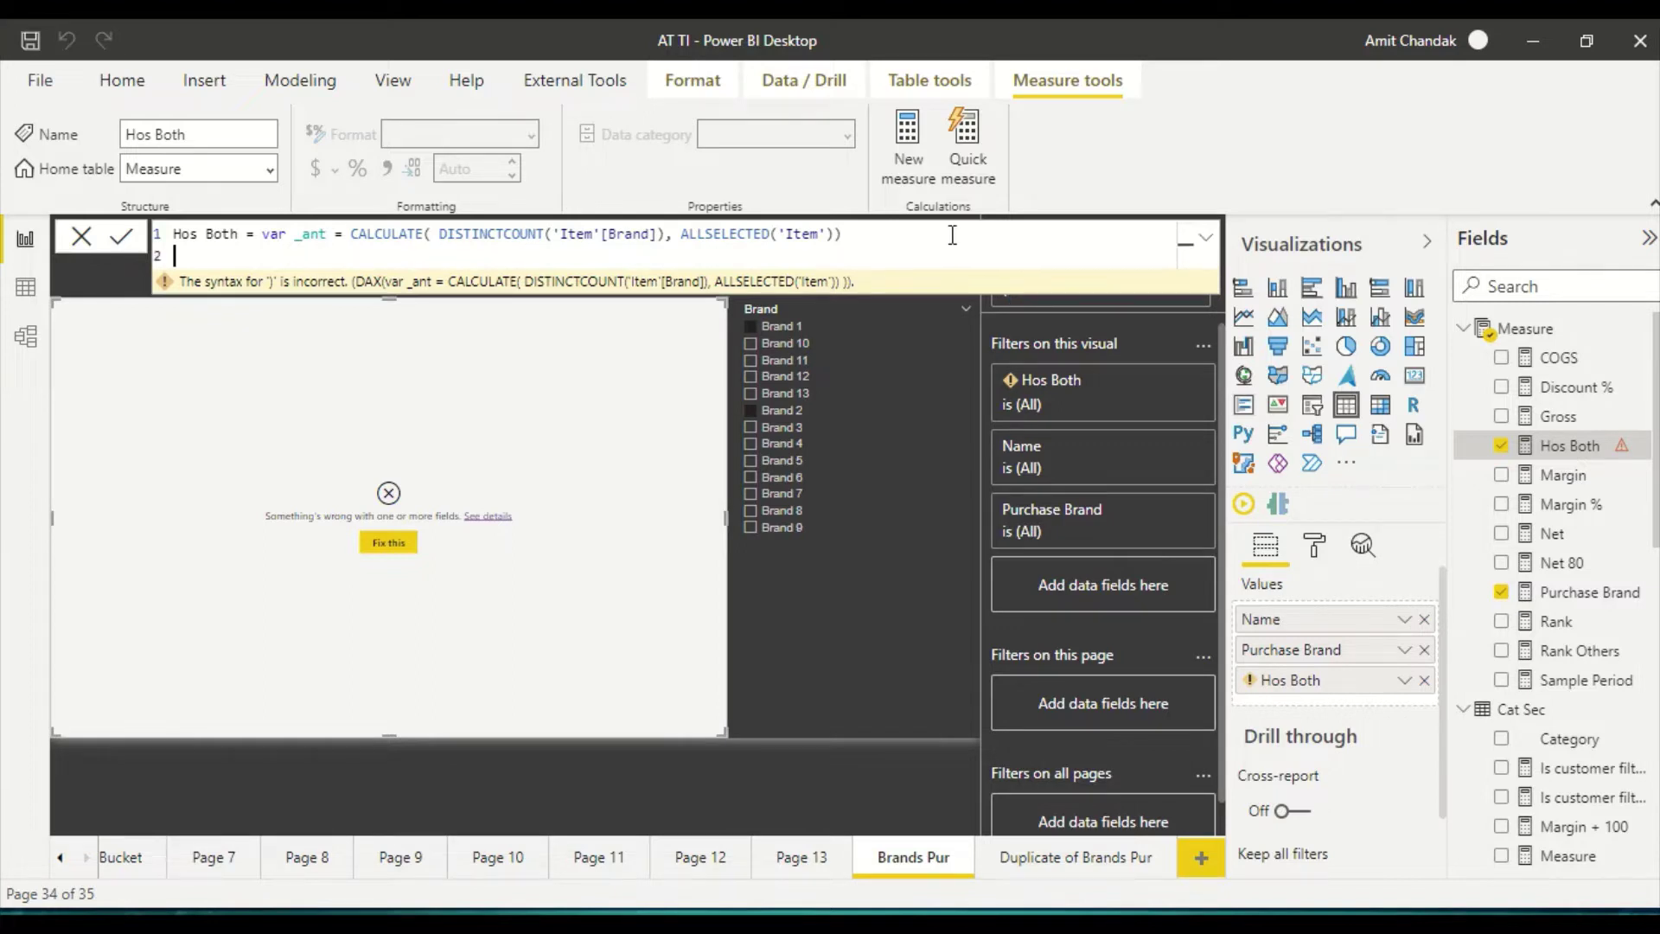
pyautogui.write('return')
pyautogui.moveTo(334, 234); pyautogui.dragTo(304, 234)
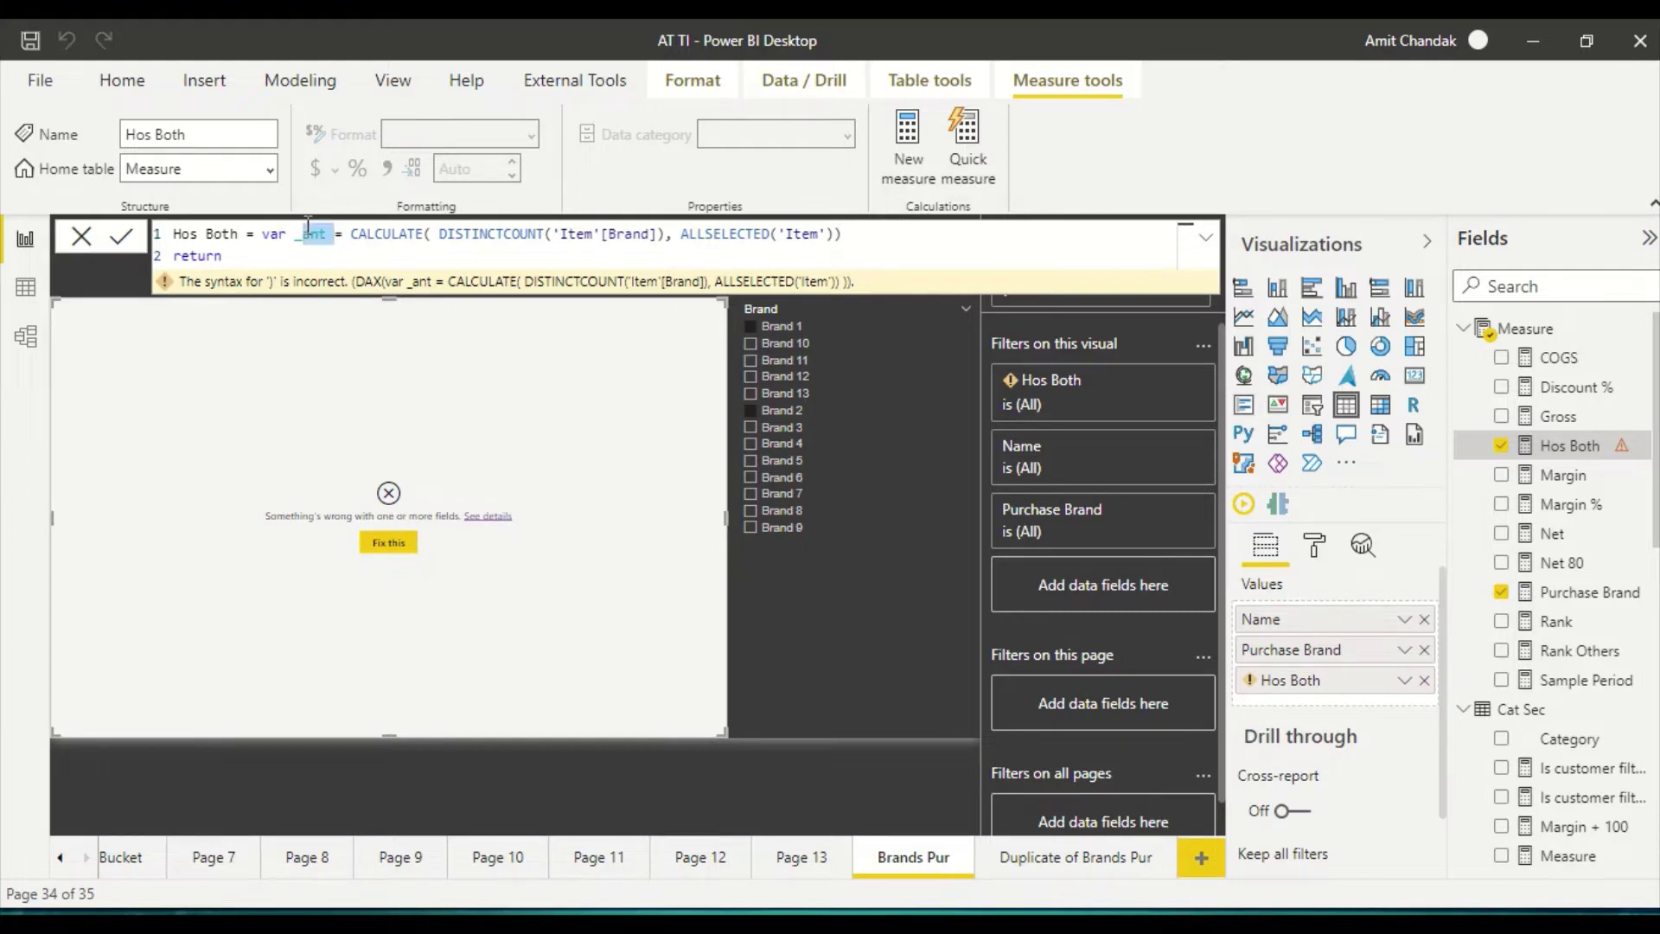
pyautogui.press('Right')
pyautogui.click(252, 252)
pyautogui.write('_cnt')
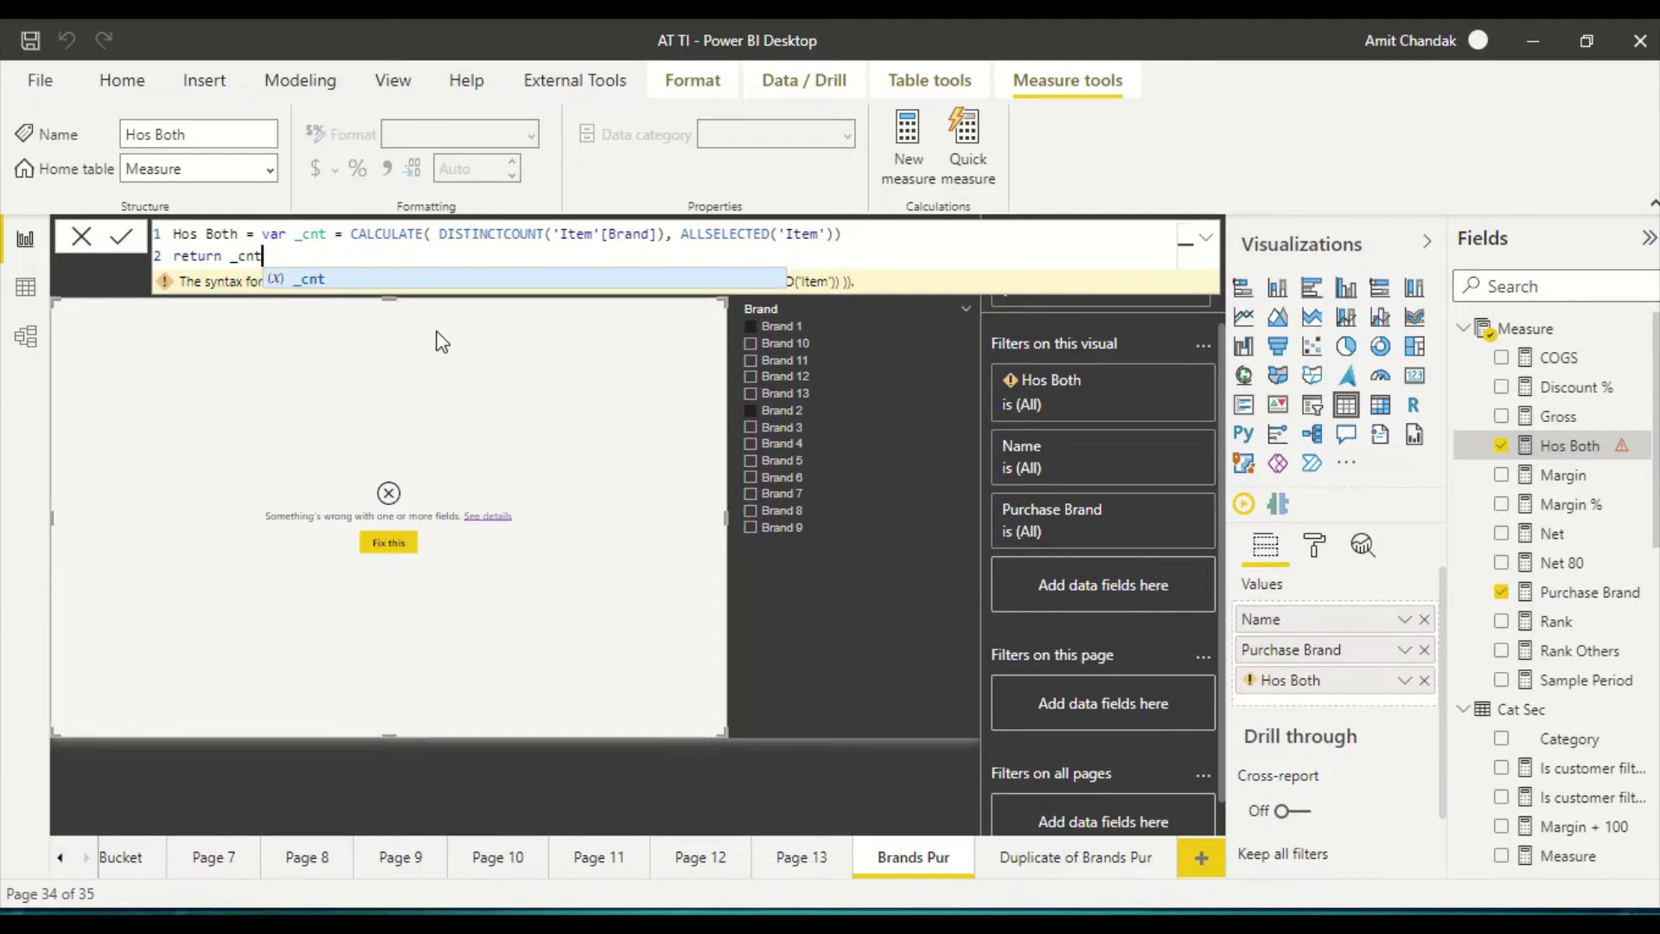
pyautogui.click(802, 652)
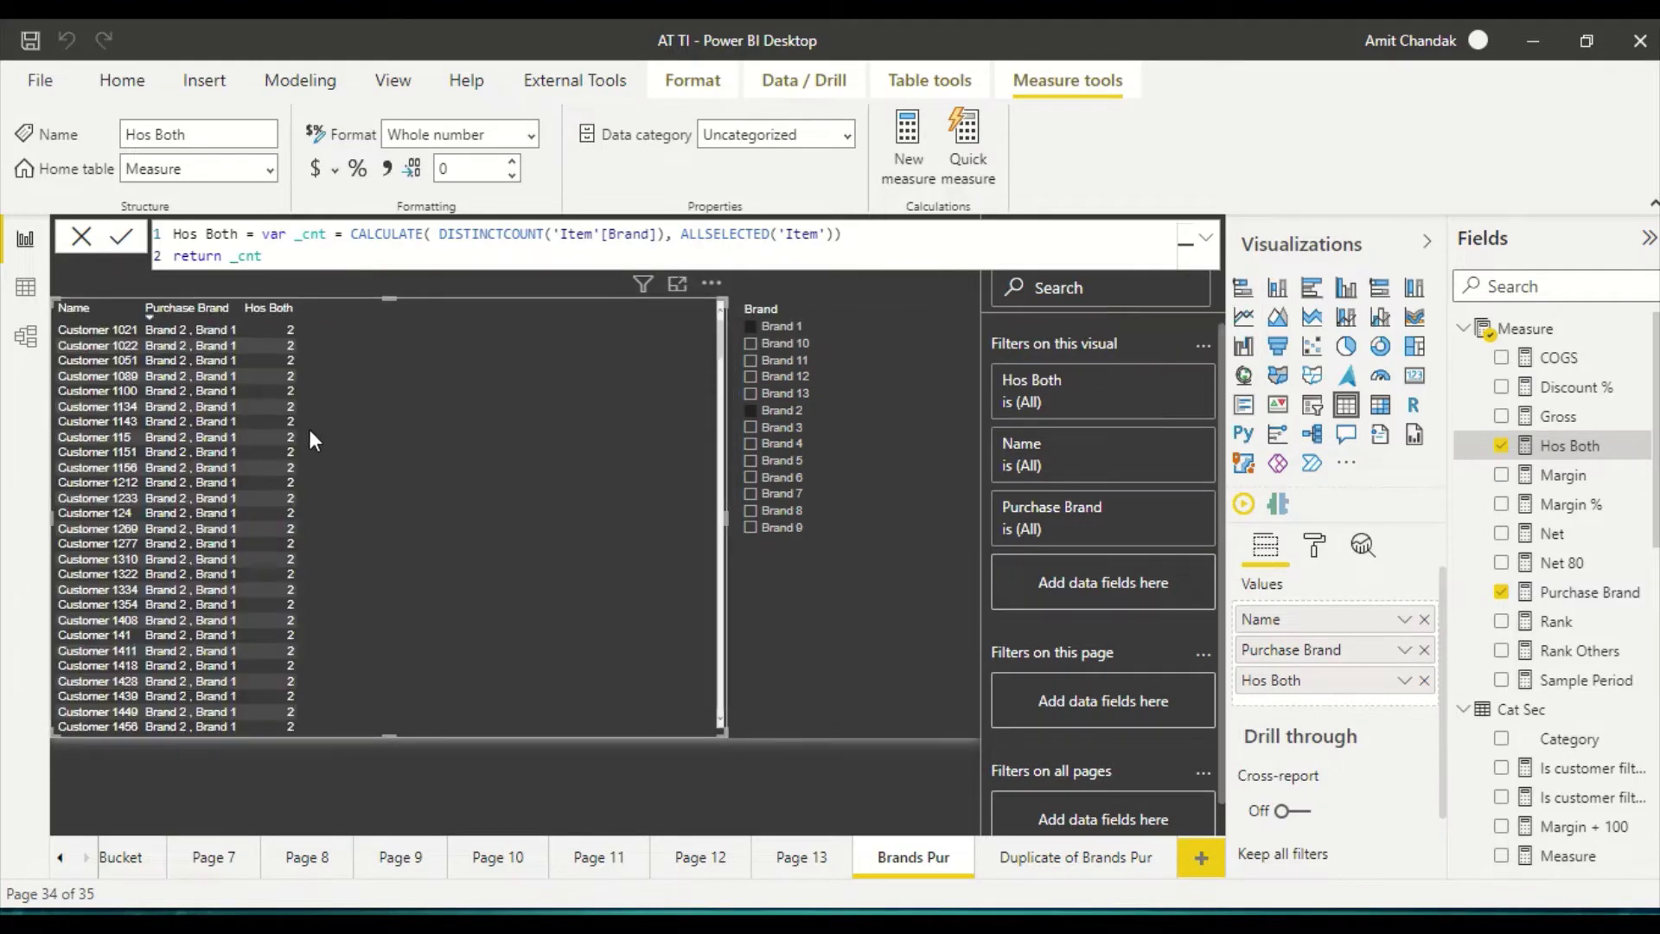
pyautogui.scroll(-20, 310, 472)
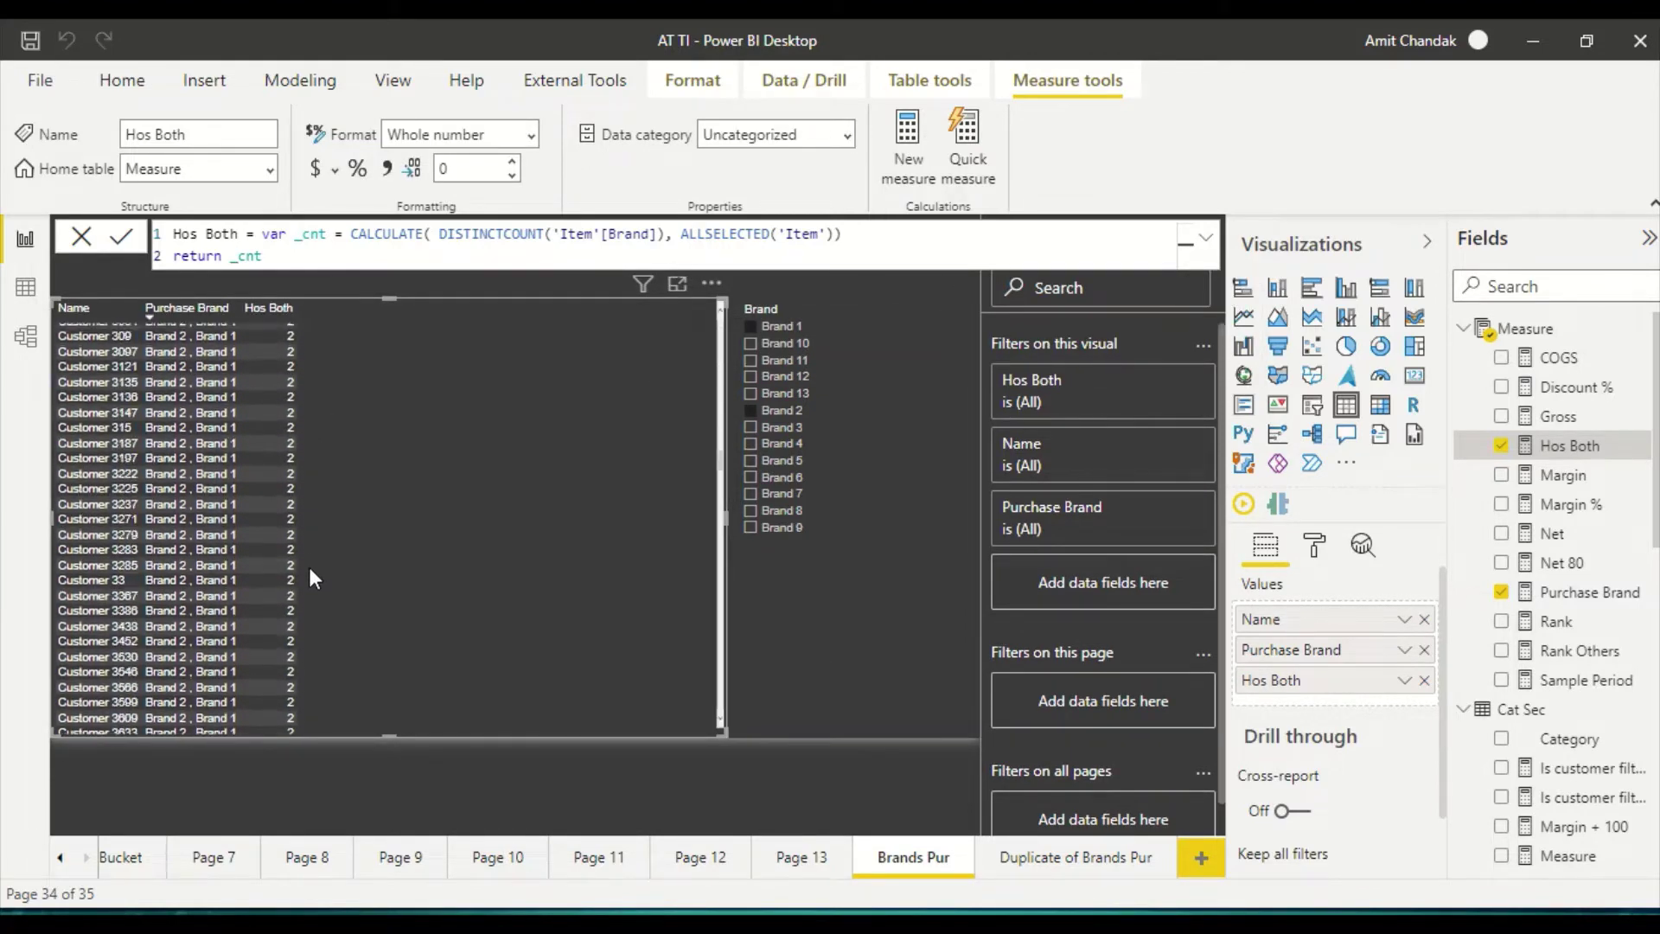
pyautogui.scroll(-10, 309, 571)
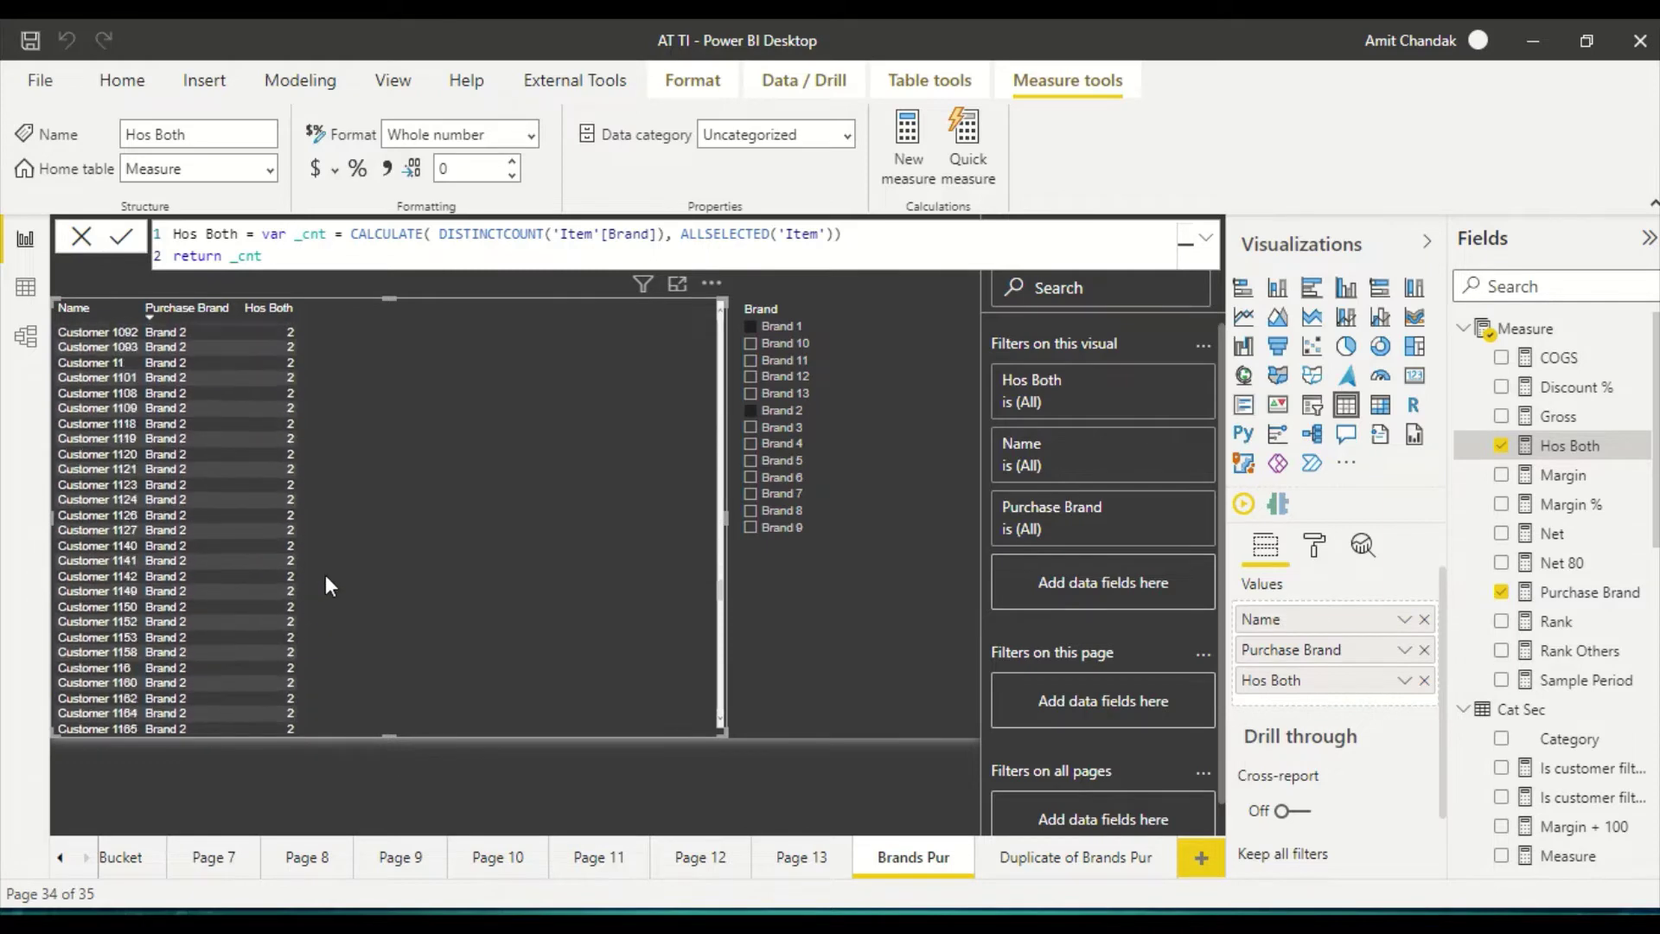
pyautogui.scroll(-10, 378, 555)
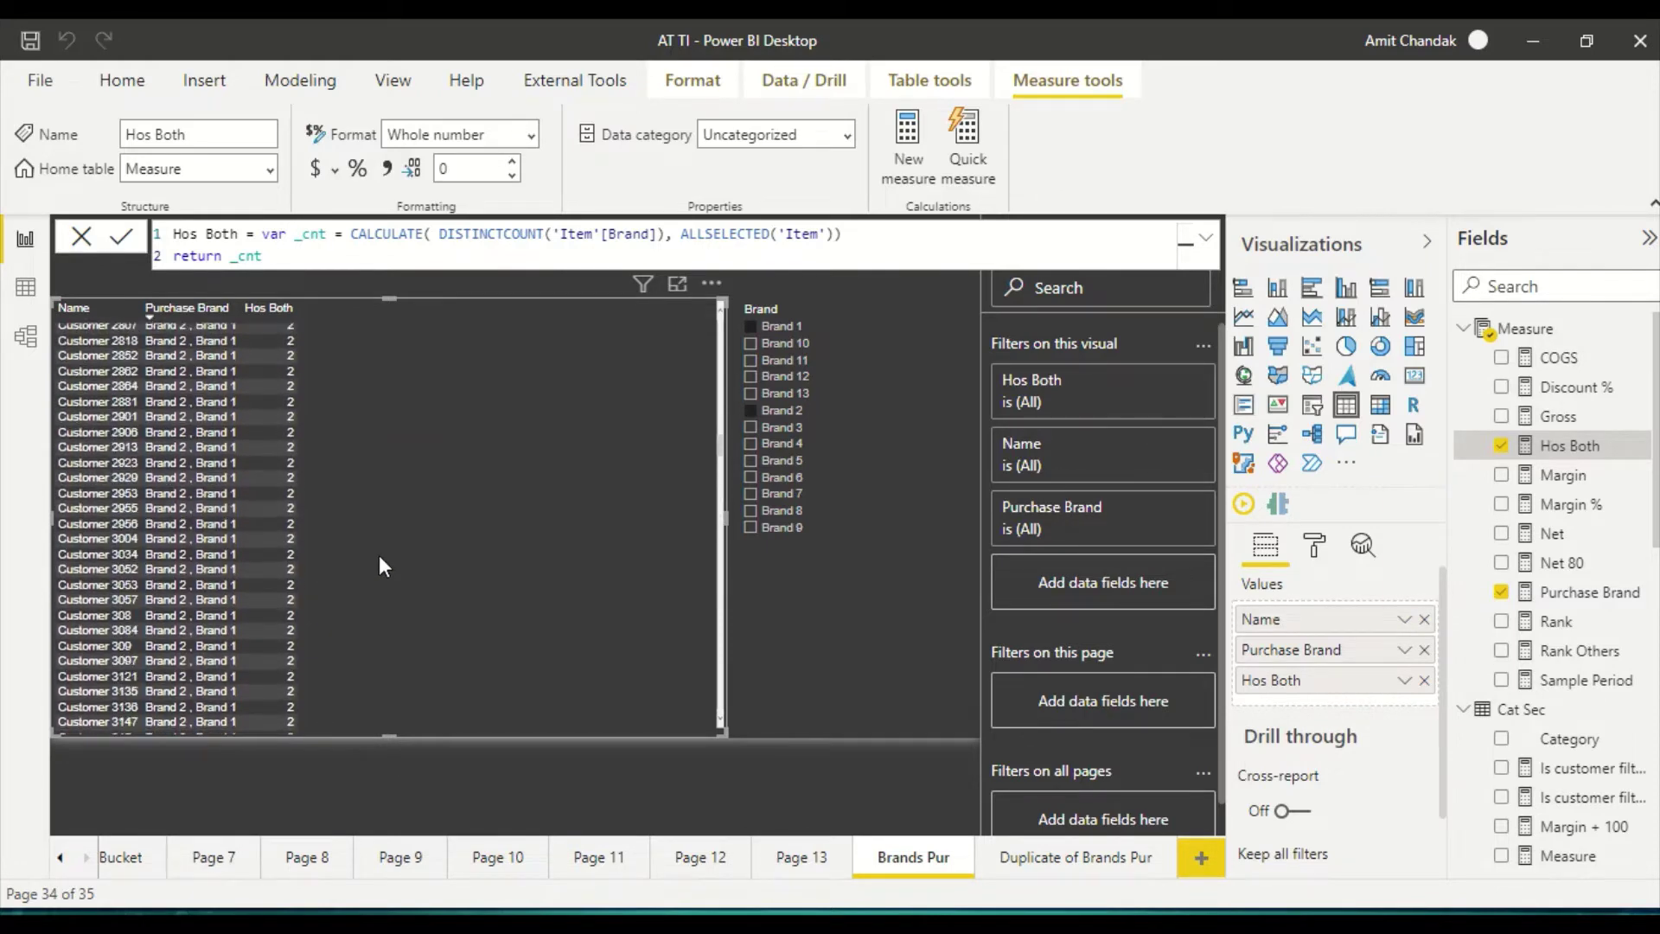
pyautogui.scroll(20, 378, 555)
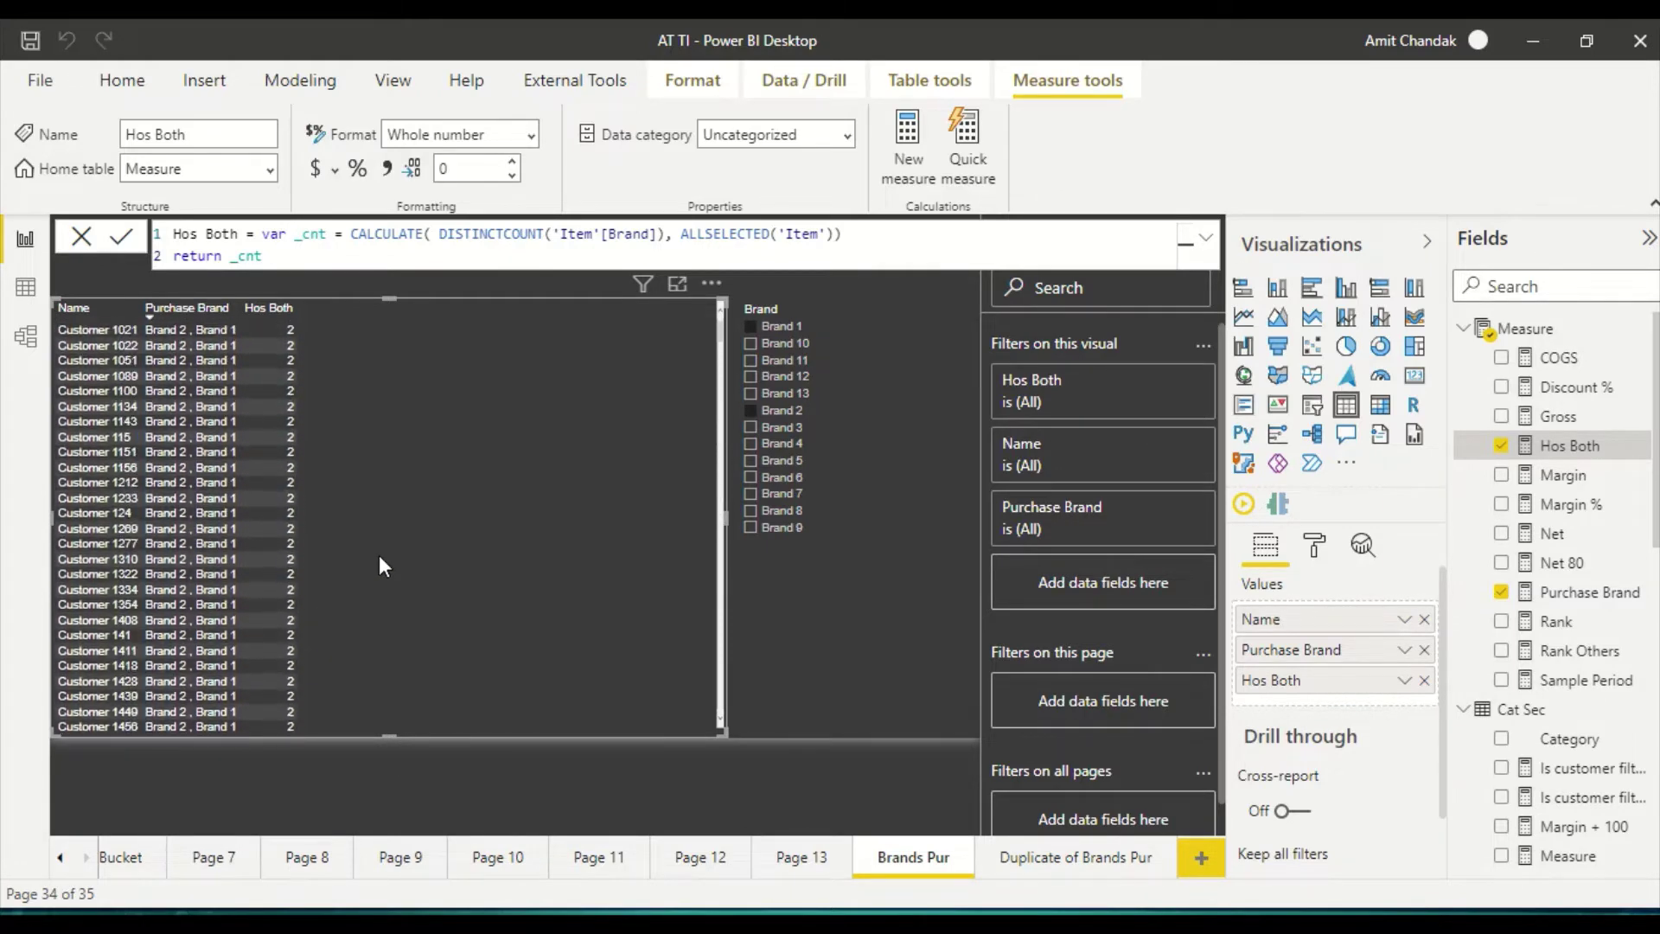
# - Replace the returned _cnt with a CALCULATE expression containing DISTINCTCOUNT('Item'[Brand])
pyautogui.doubleClick(236, 255)
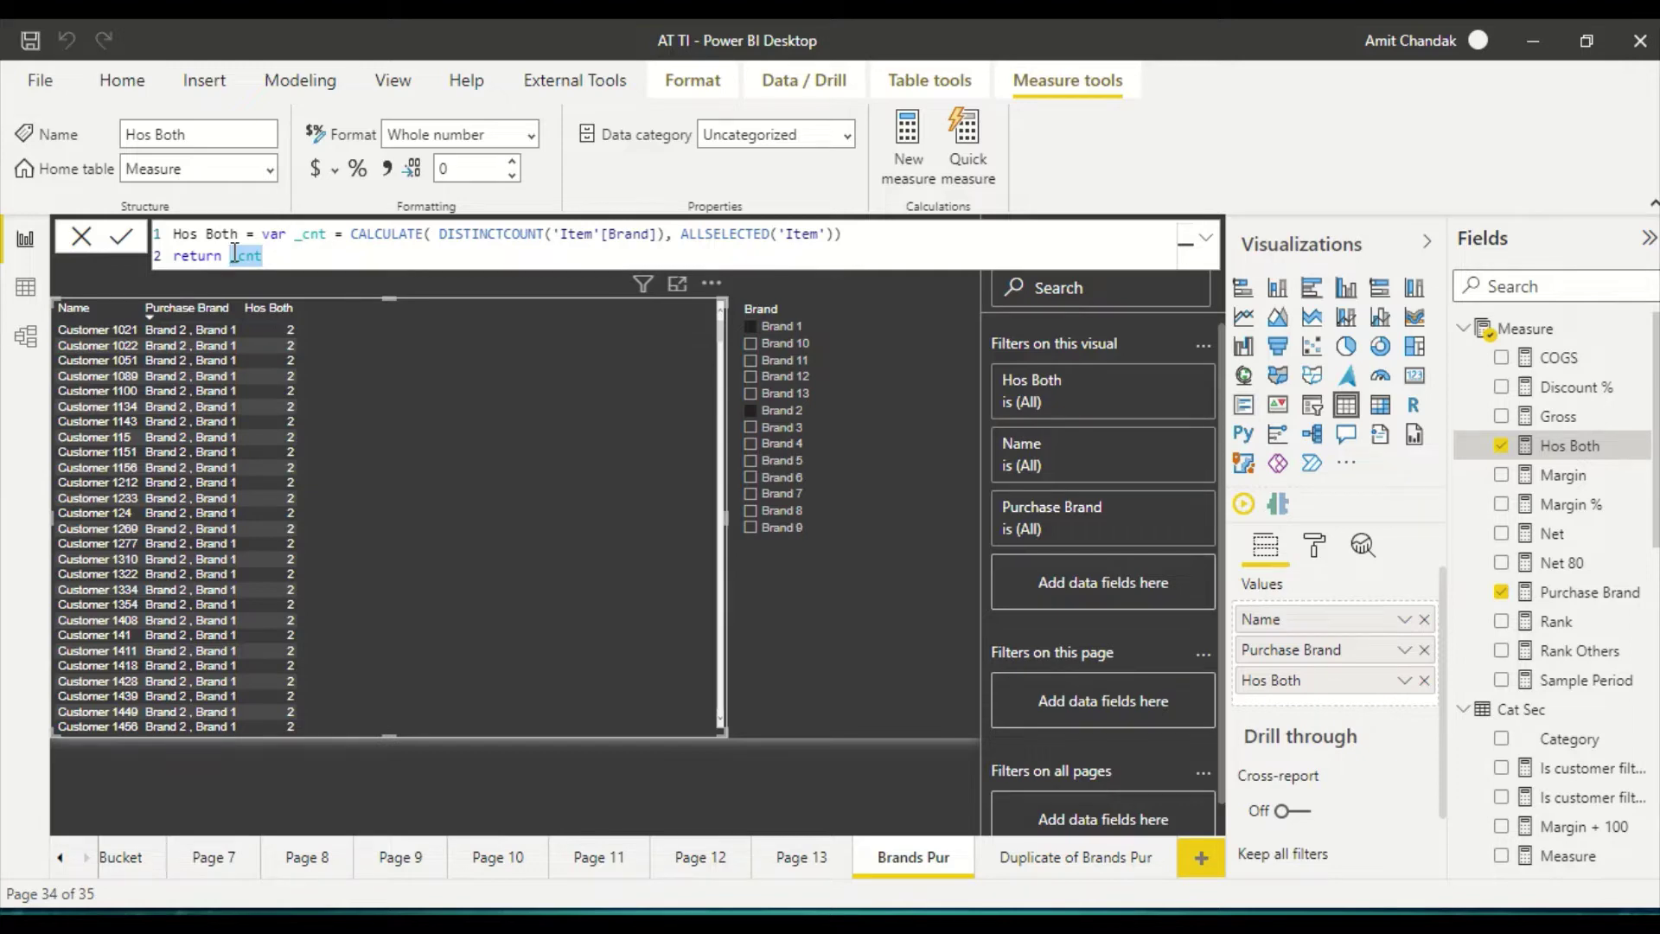
pyautogui.write('calculate')
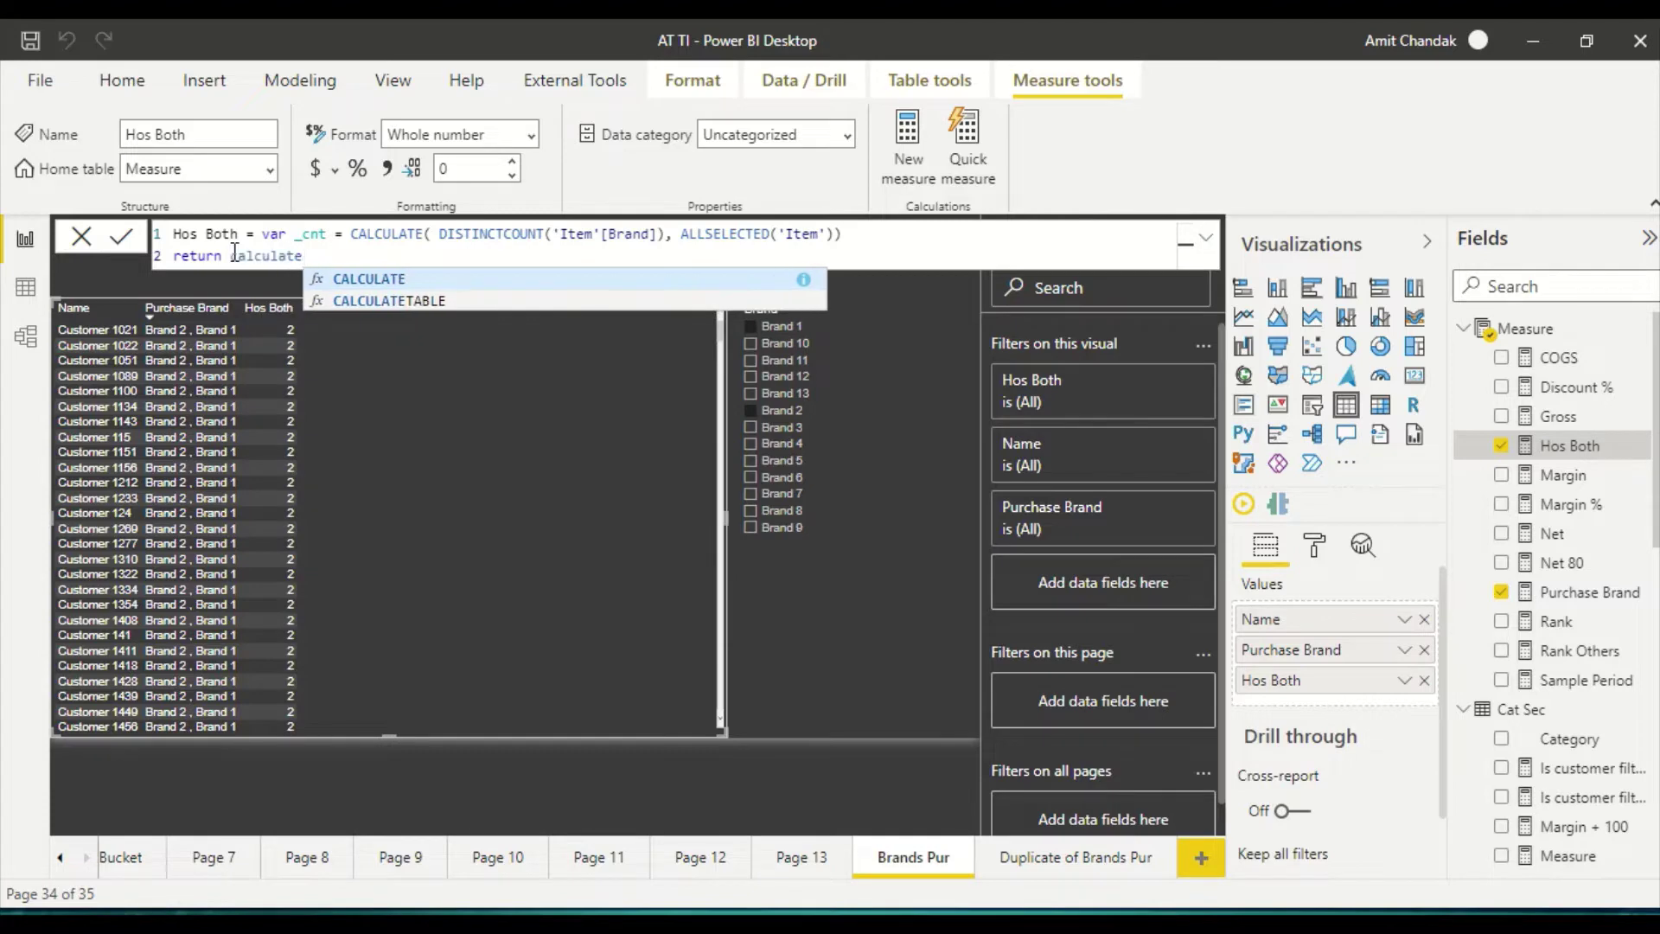
pyautogui.write('(')
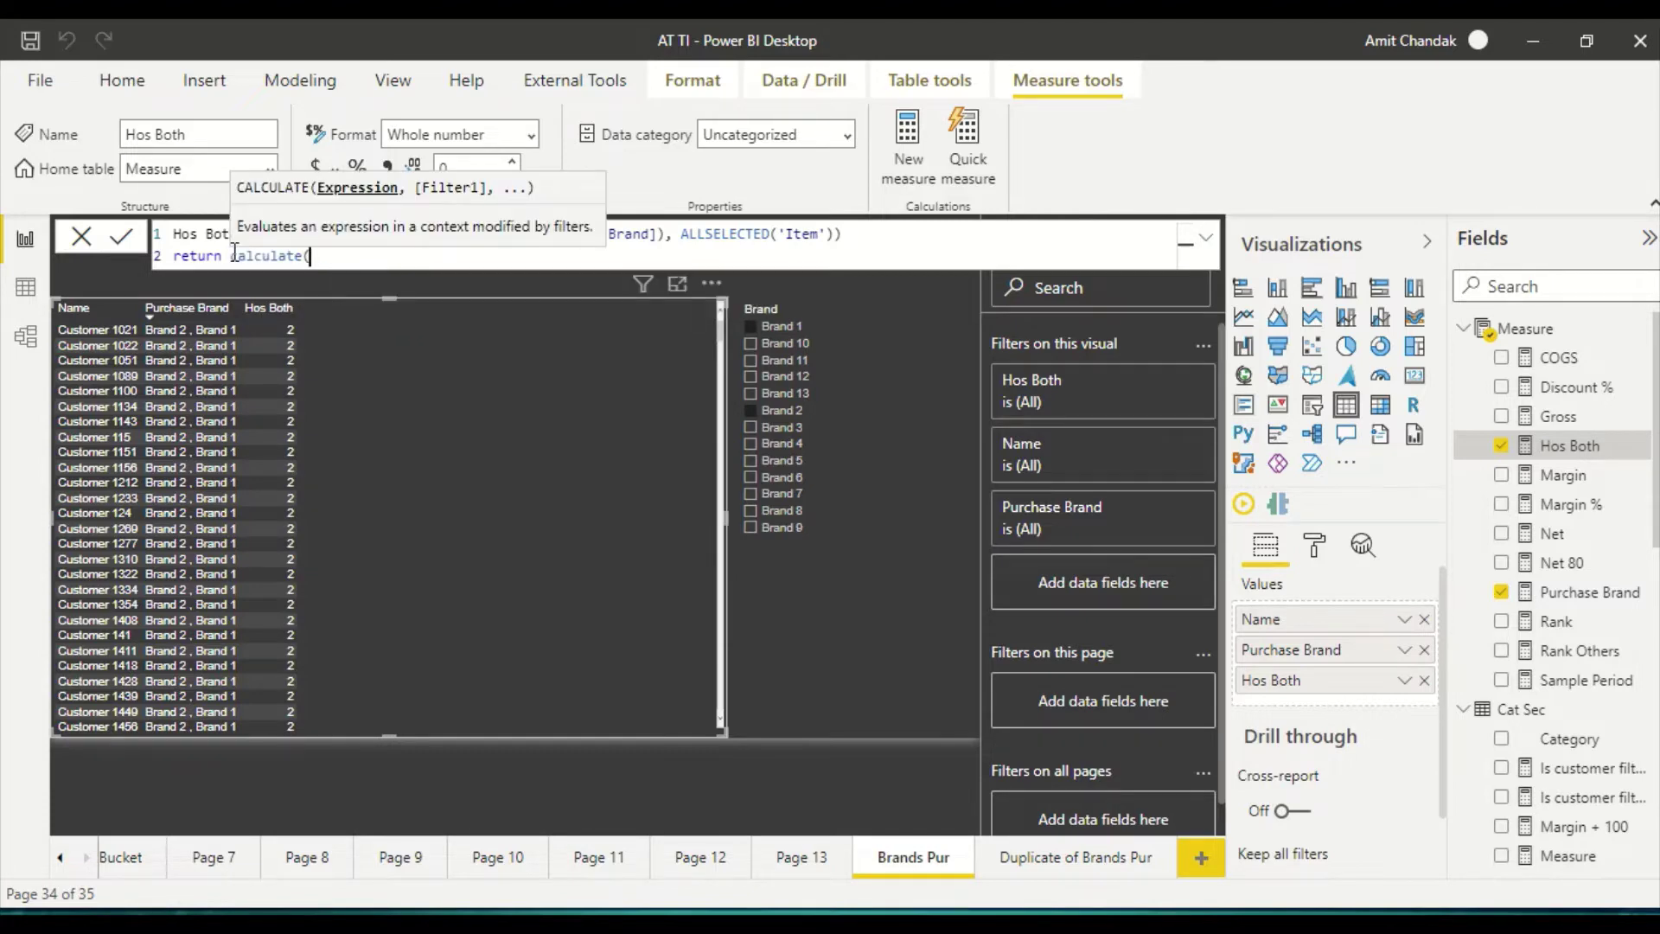
pyautogui.write('dis')
pyautogui.press('Down')
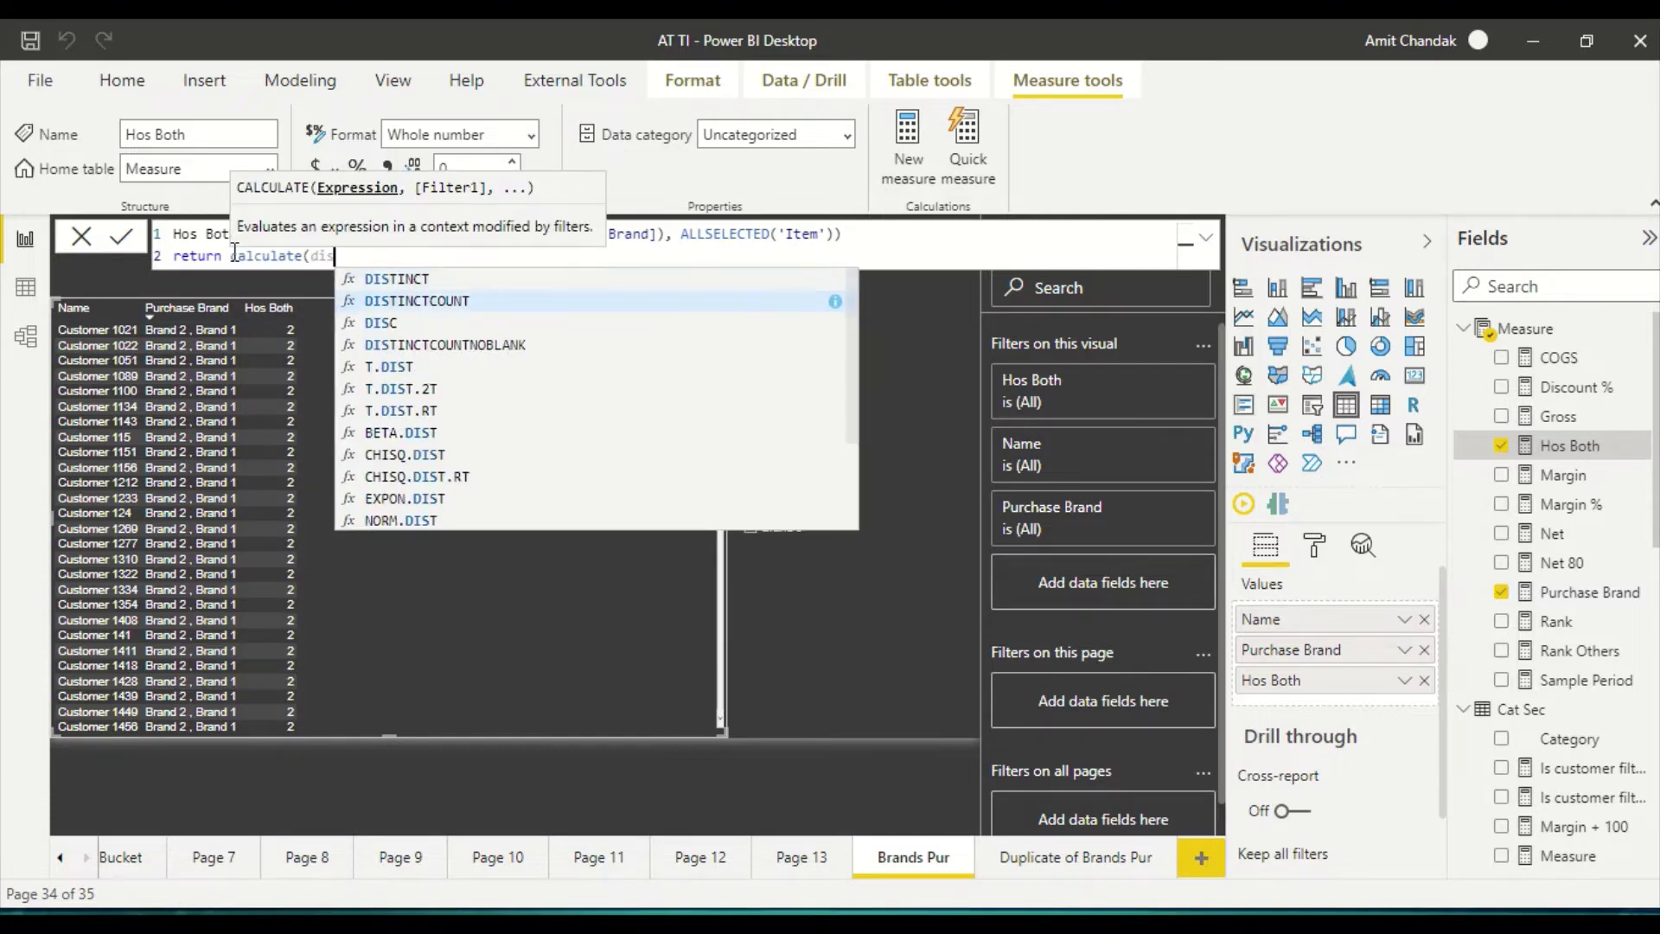
pyautogui.press('Tab')
pyautogui.write("'Item")
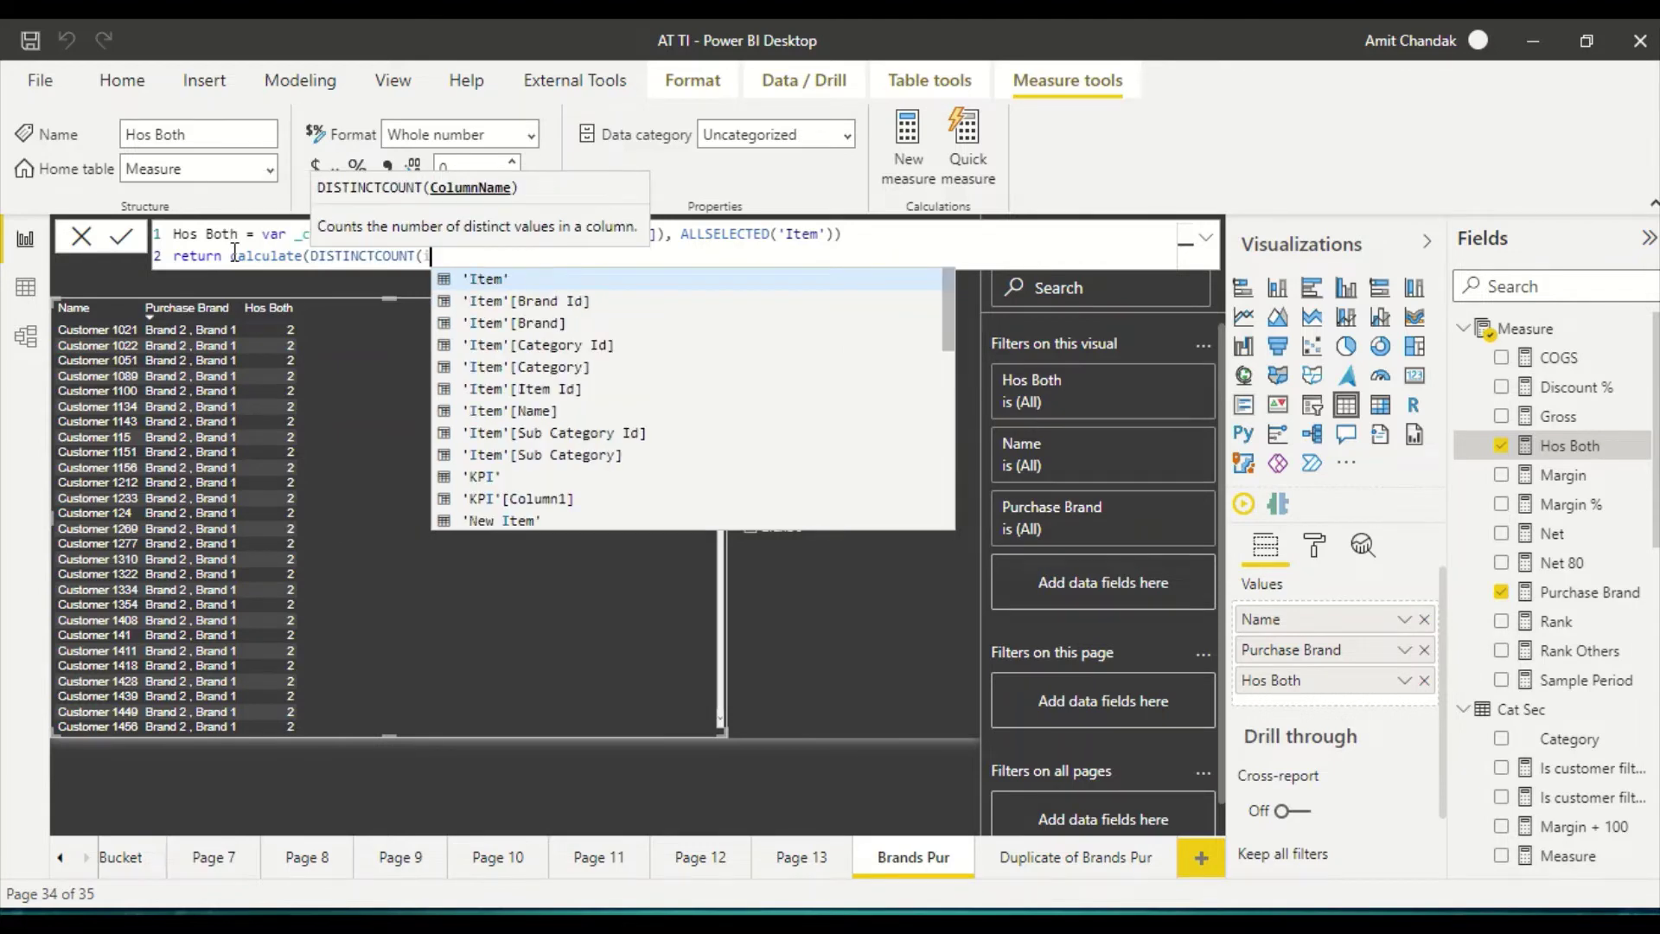
pyautogui.press('Down')
pyautogui.press('Tab')
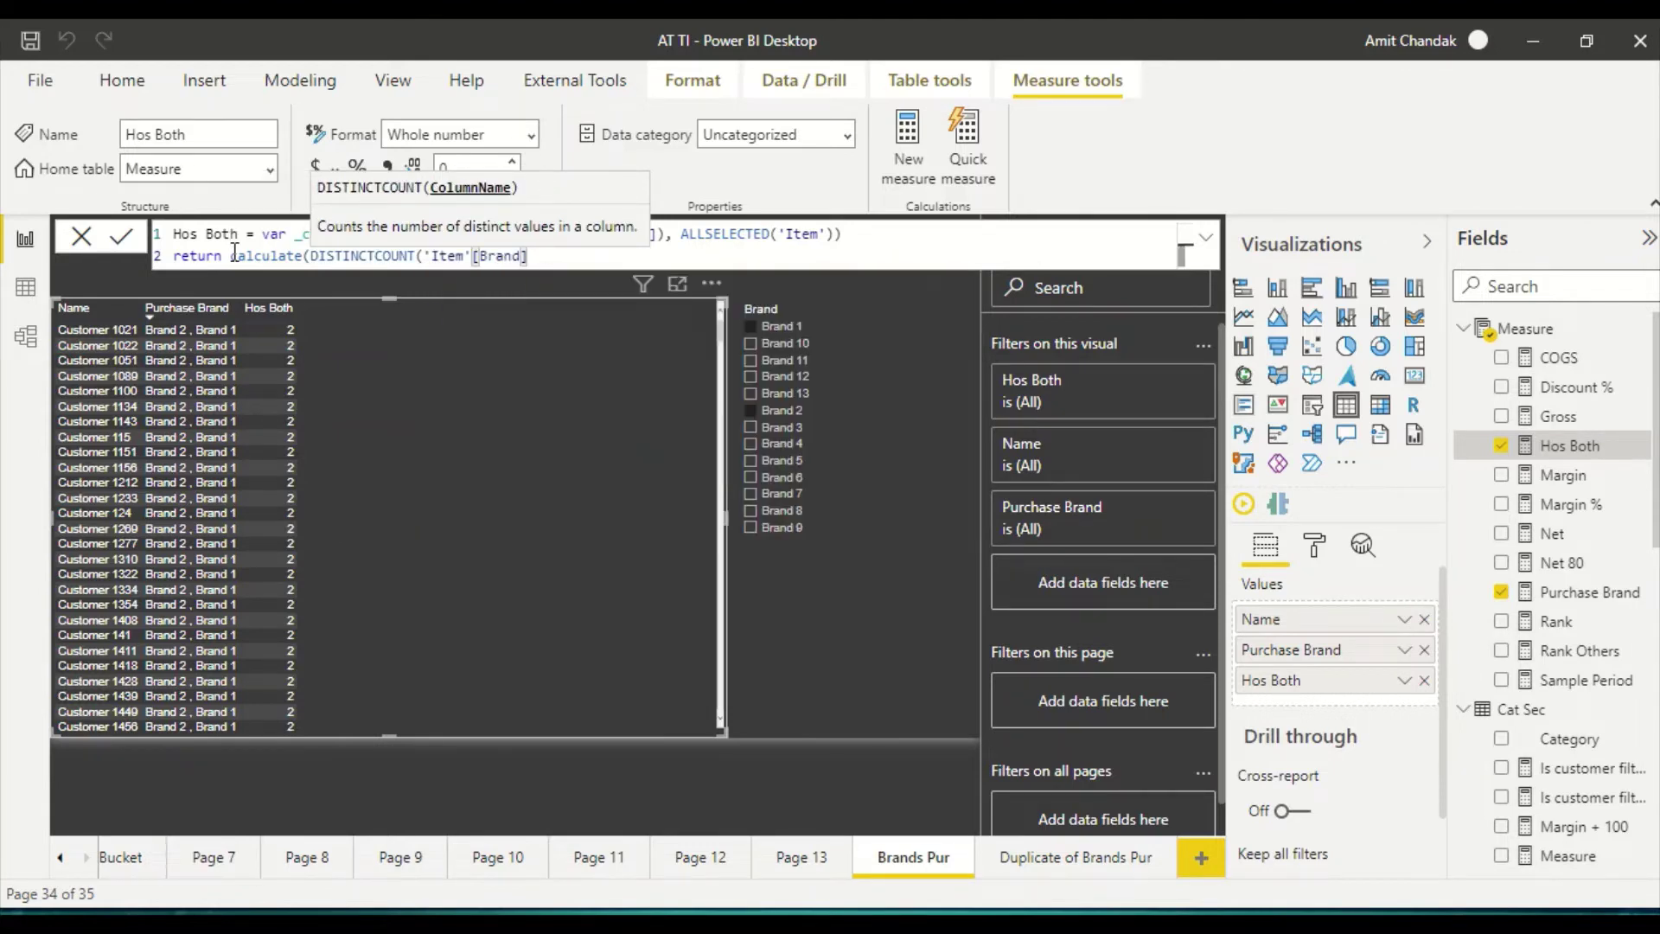
# - Add a FILTER over the Sales table as the second argument of the returned CALCULATE in Hos Both
pyautogui.write('), fil')
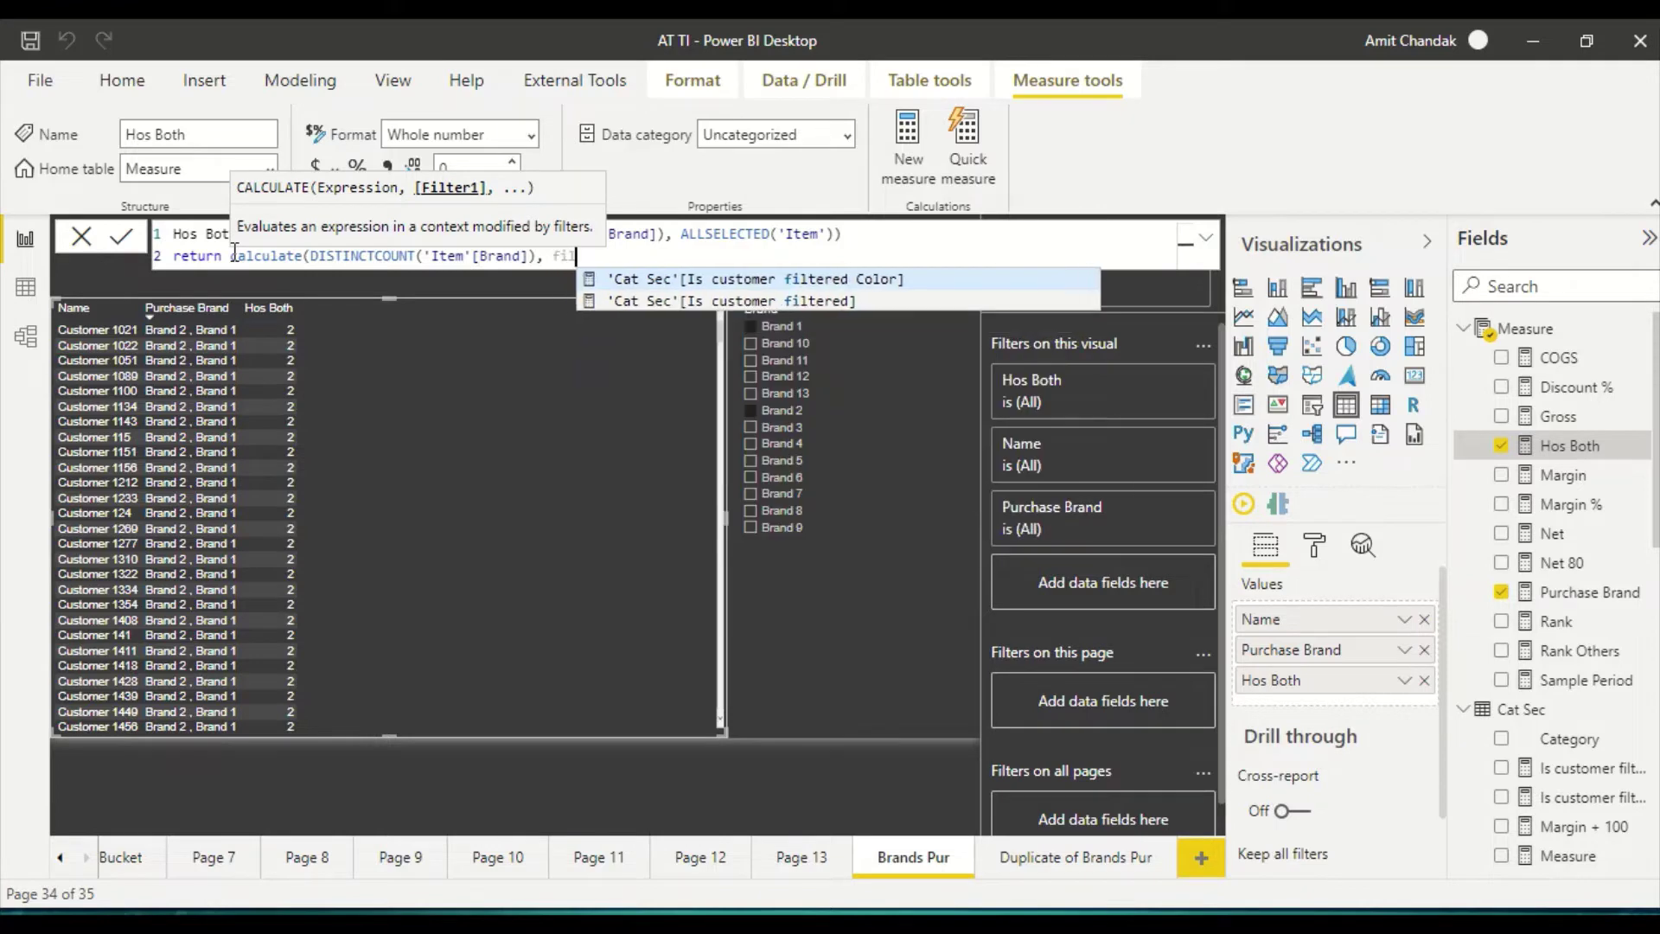
pyautogui.write('ter(sal')
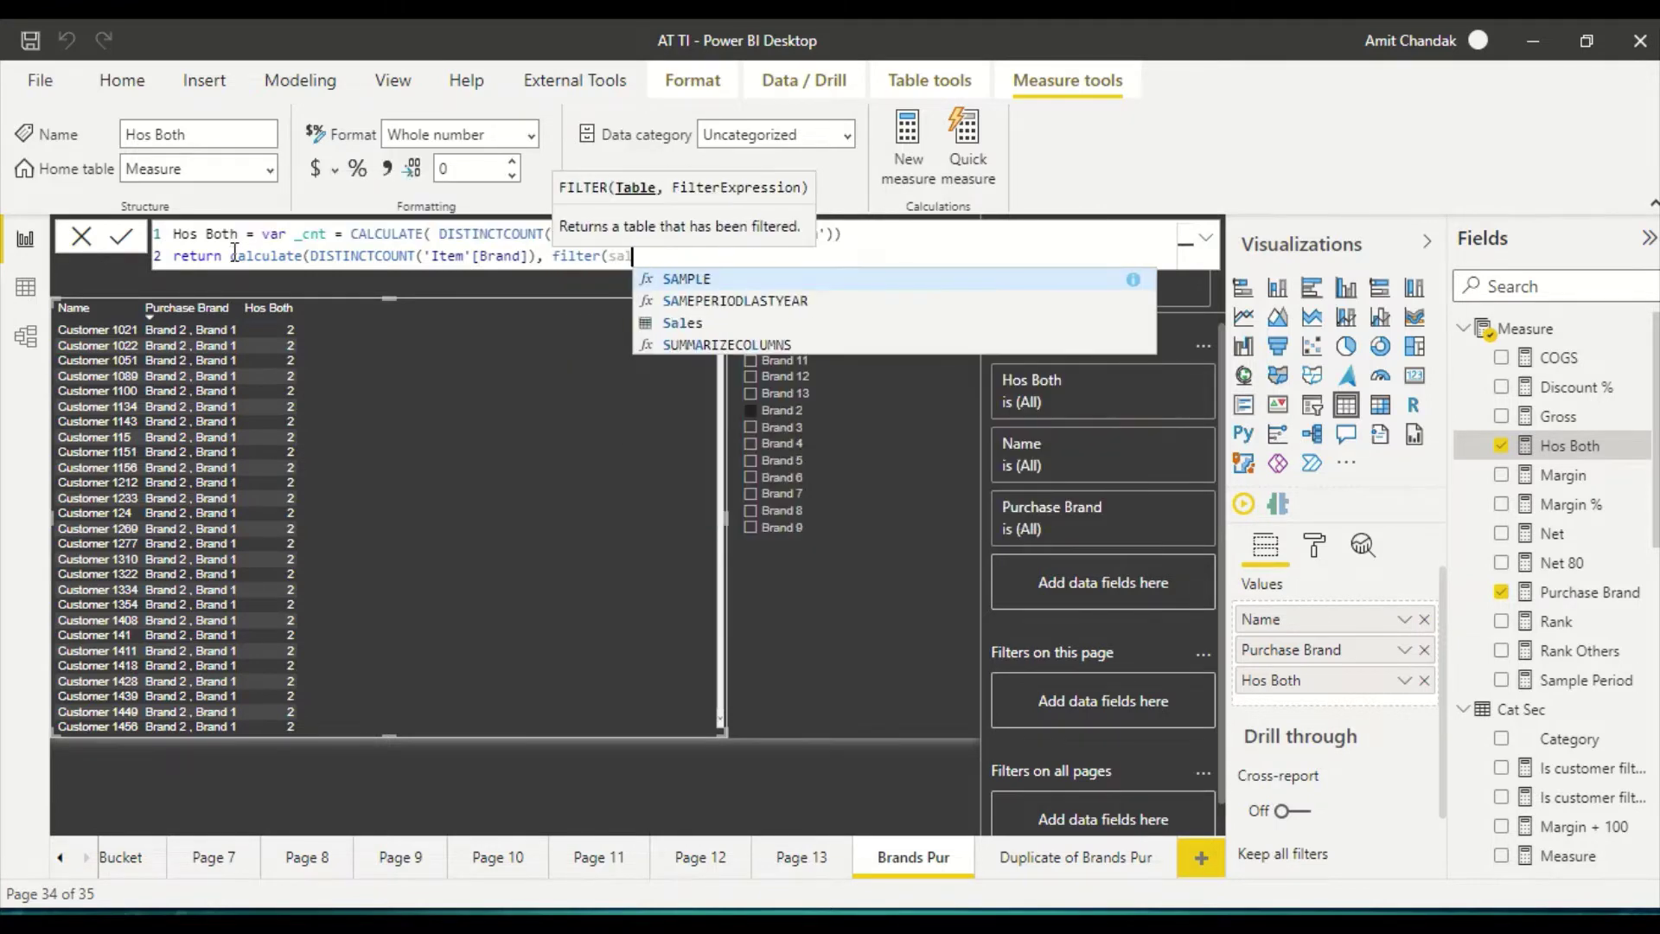
pyautogui.press('Down')
pyautogui.press('Down')
pyautogui.press('Tab')
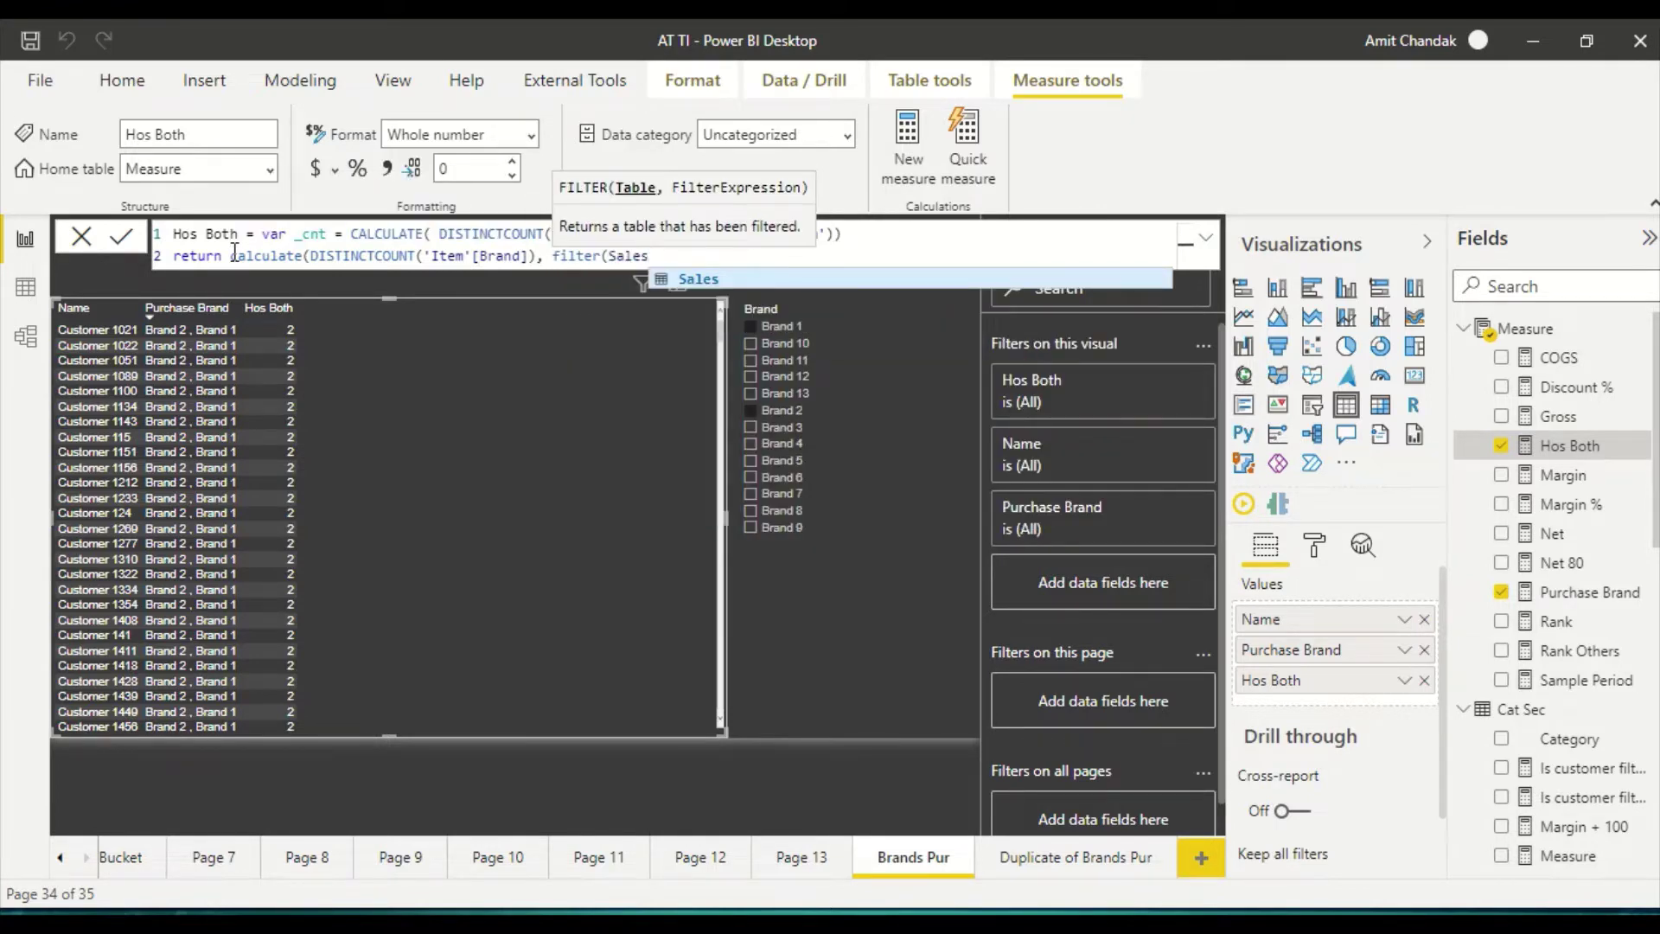
pyautogui.write(', sake')
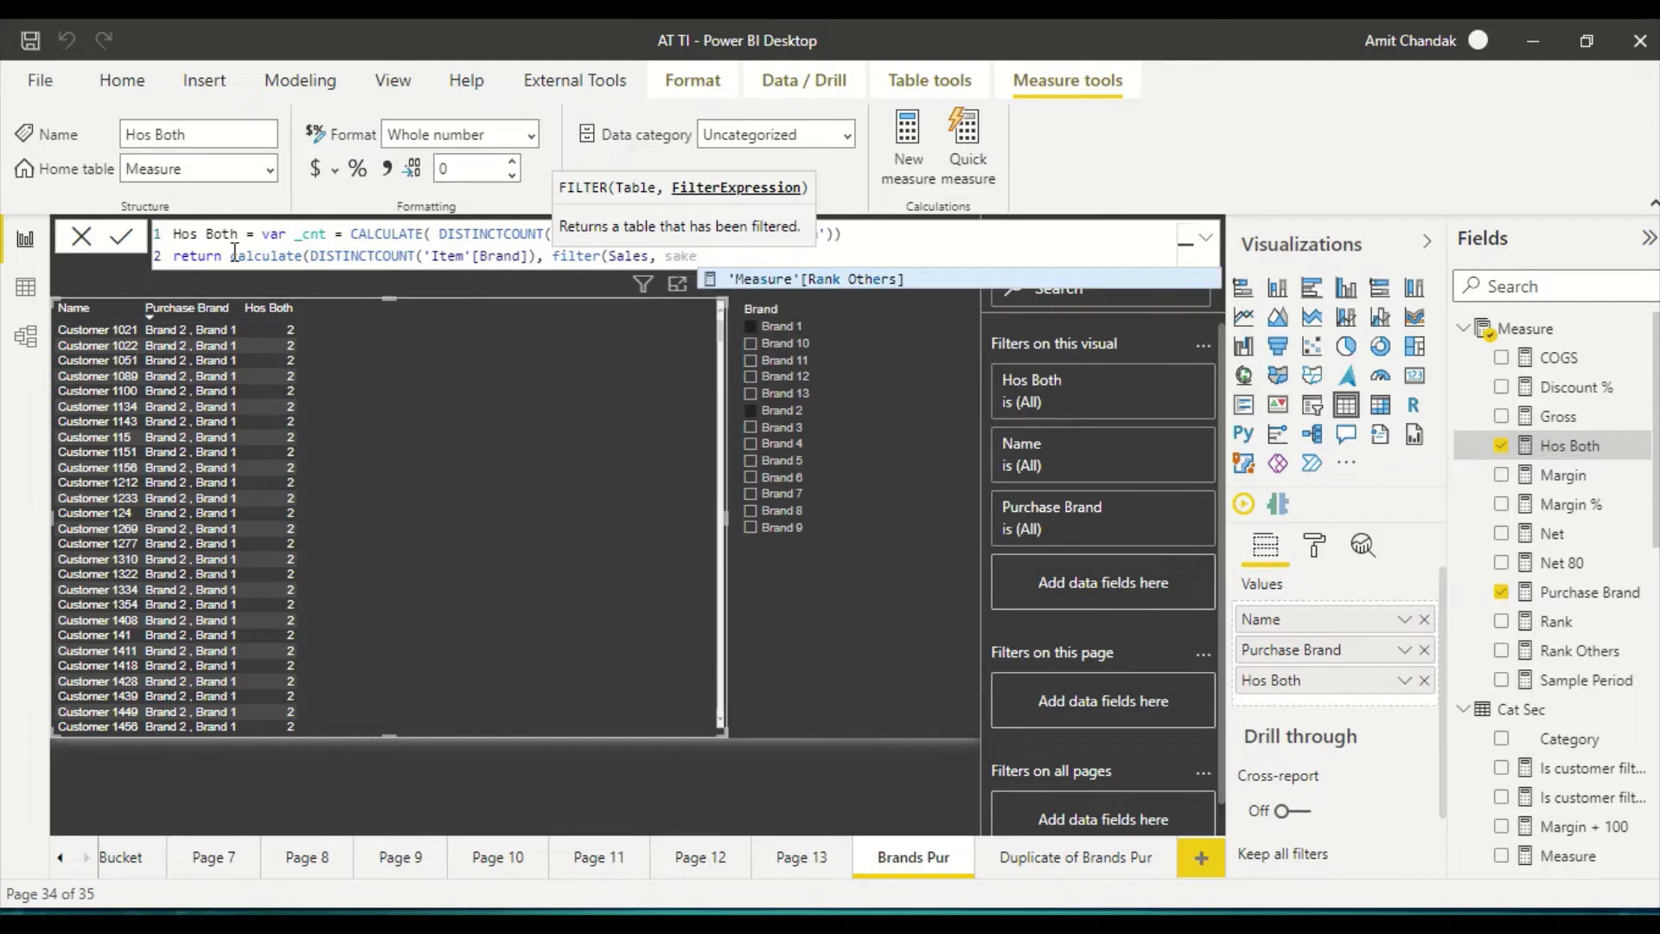
pyautogui.press('BackSpace')
pyautogui.press('BackSpace')
pyautogui.write('les')
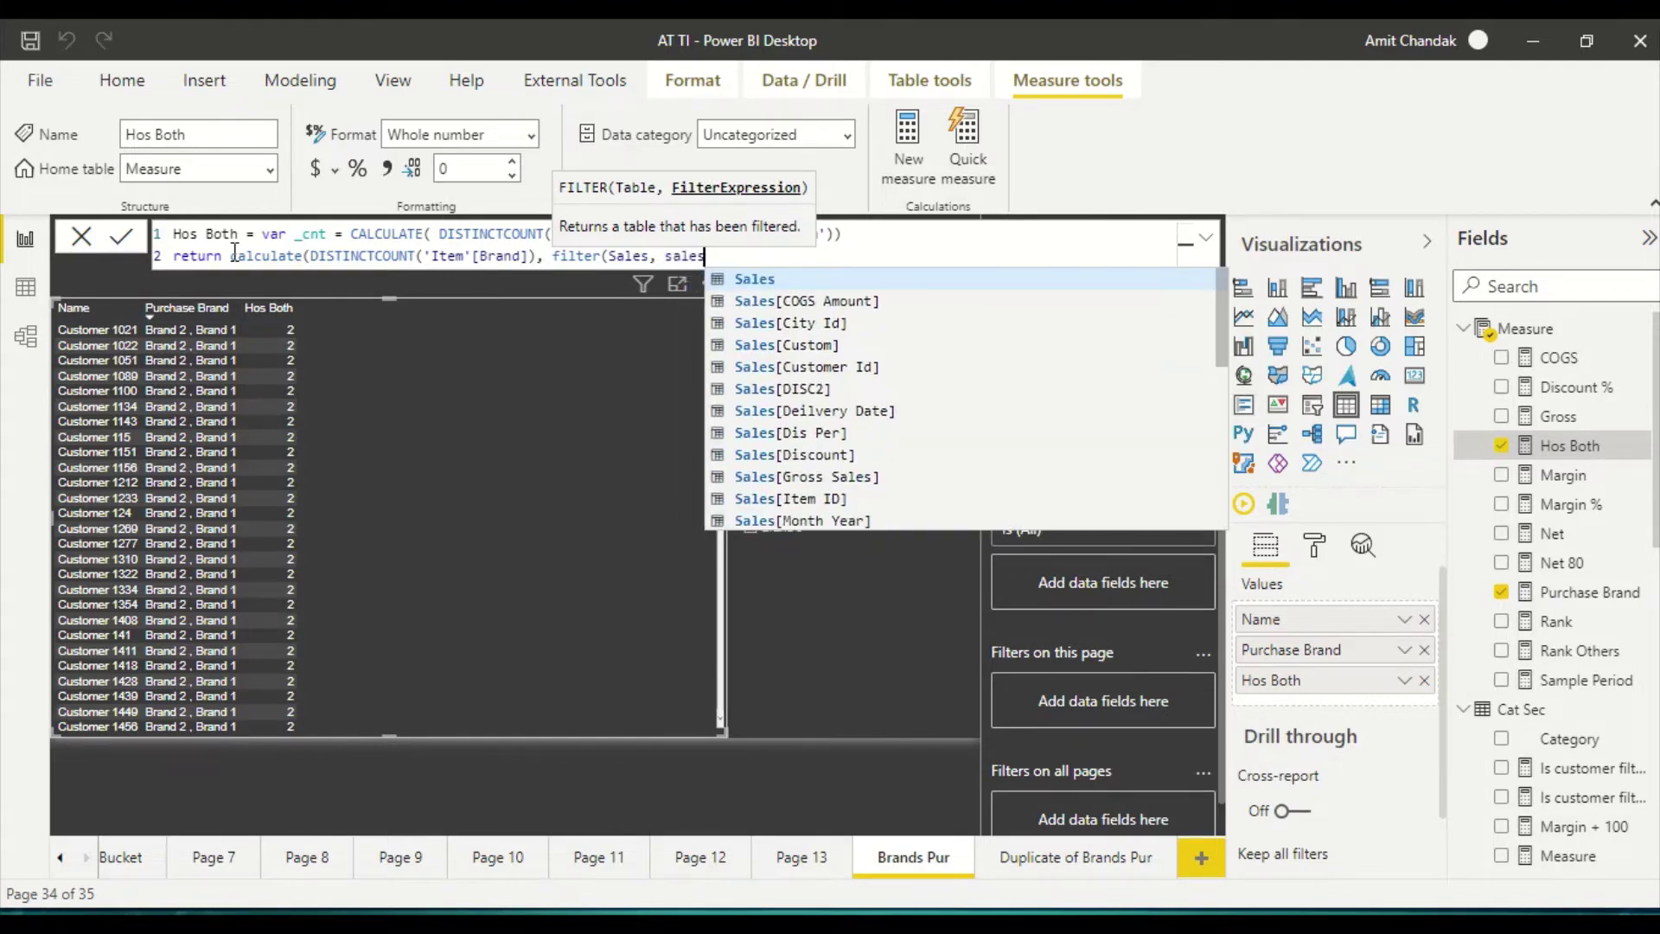
pyautogui.press('BackSpace')
pyautogui.press('BackSpace')
pyautogui.press('BackSpace')
pyautogui.press('BackSpace')
pyautogui.press('BackSpace')
# - Complete the FILTER with NOT(ISBLANK(Sales[Gross Sales])), close all parentheses, commit Hos Both and review its values down the customer table
pyautogui.write('n')
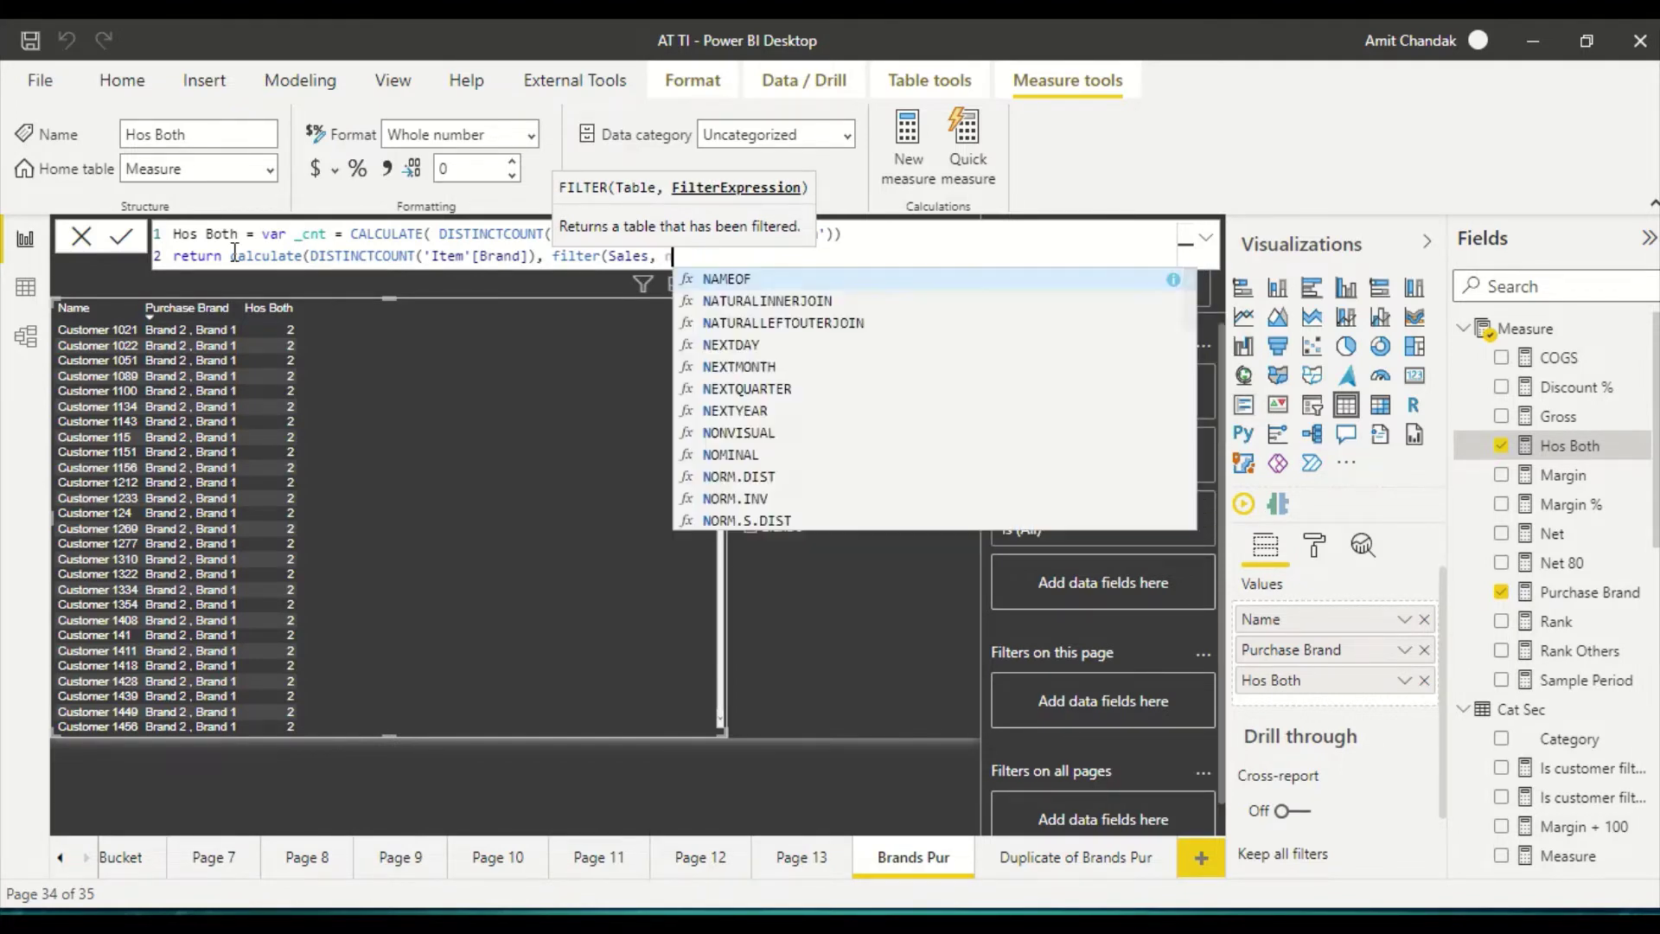
pyautogui.write('ot(is')
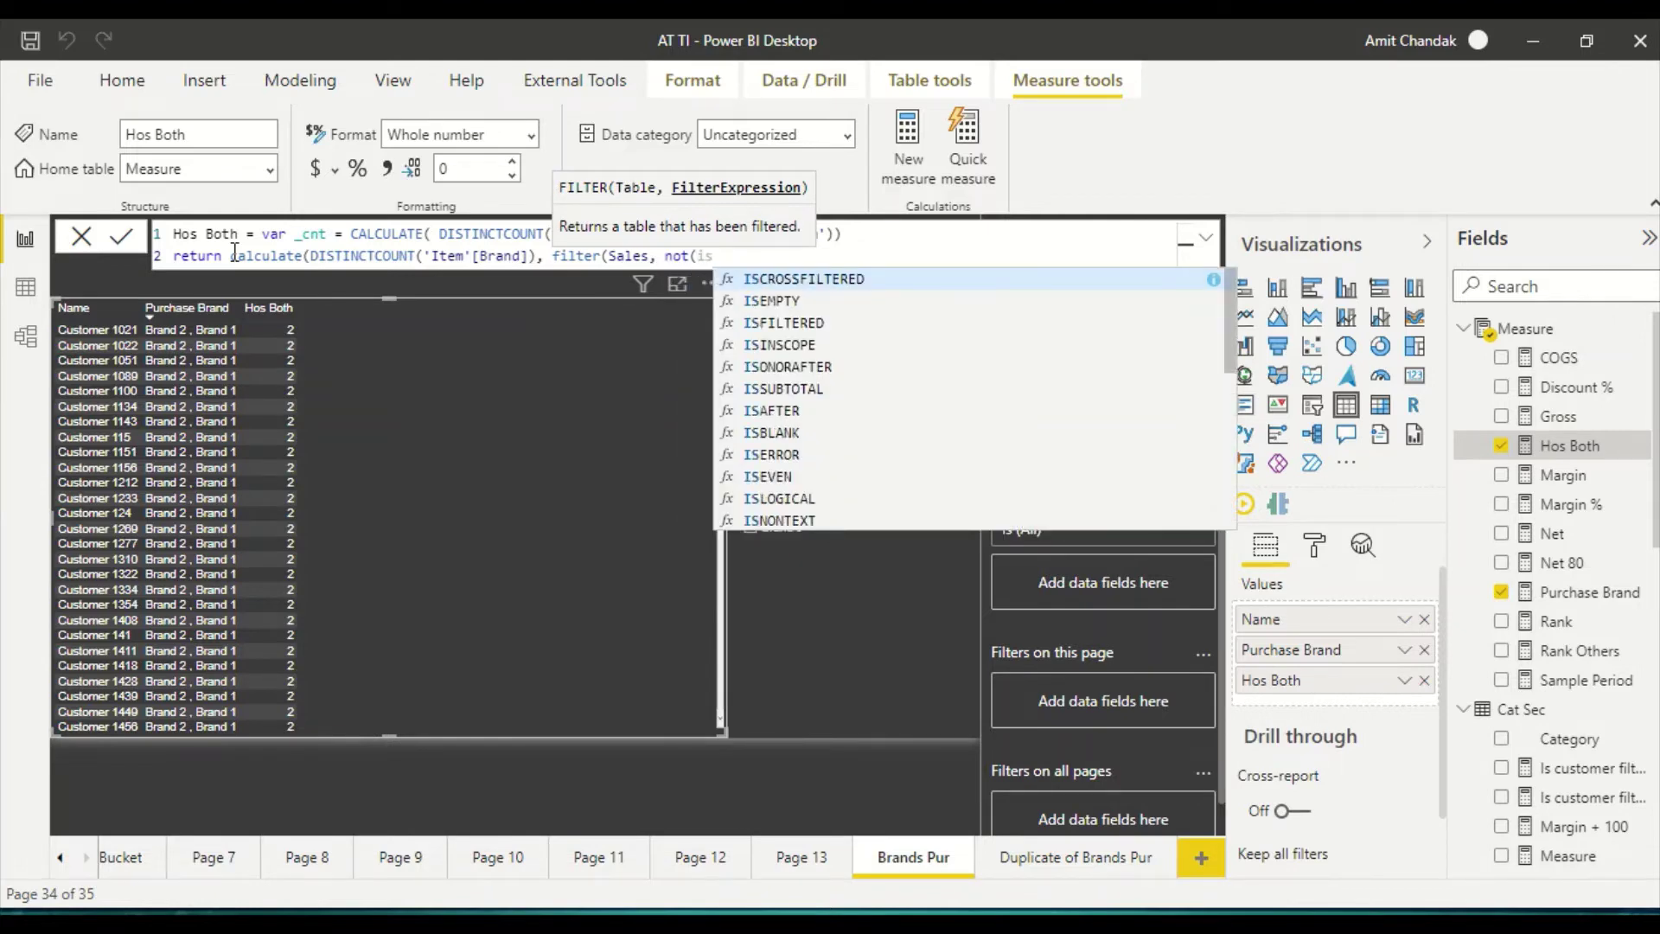
pyautogui.write('bla')
pyautogui.press('Tab')
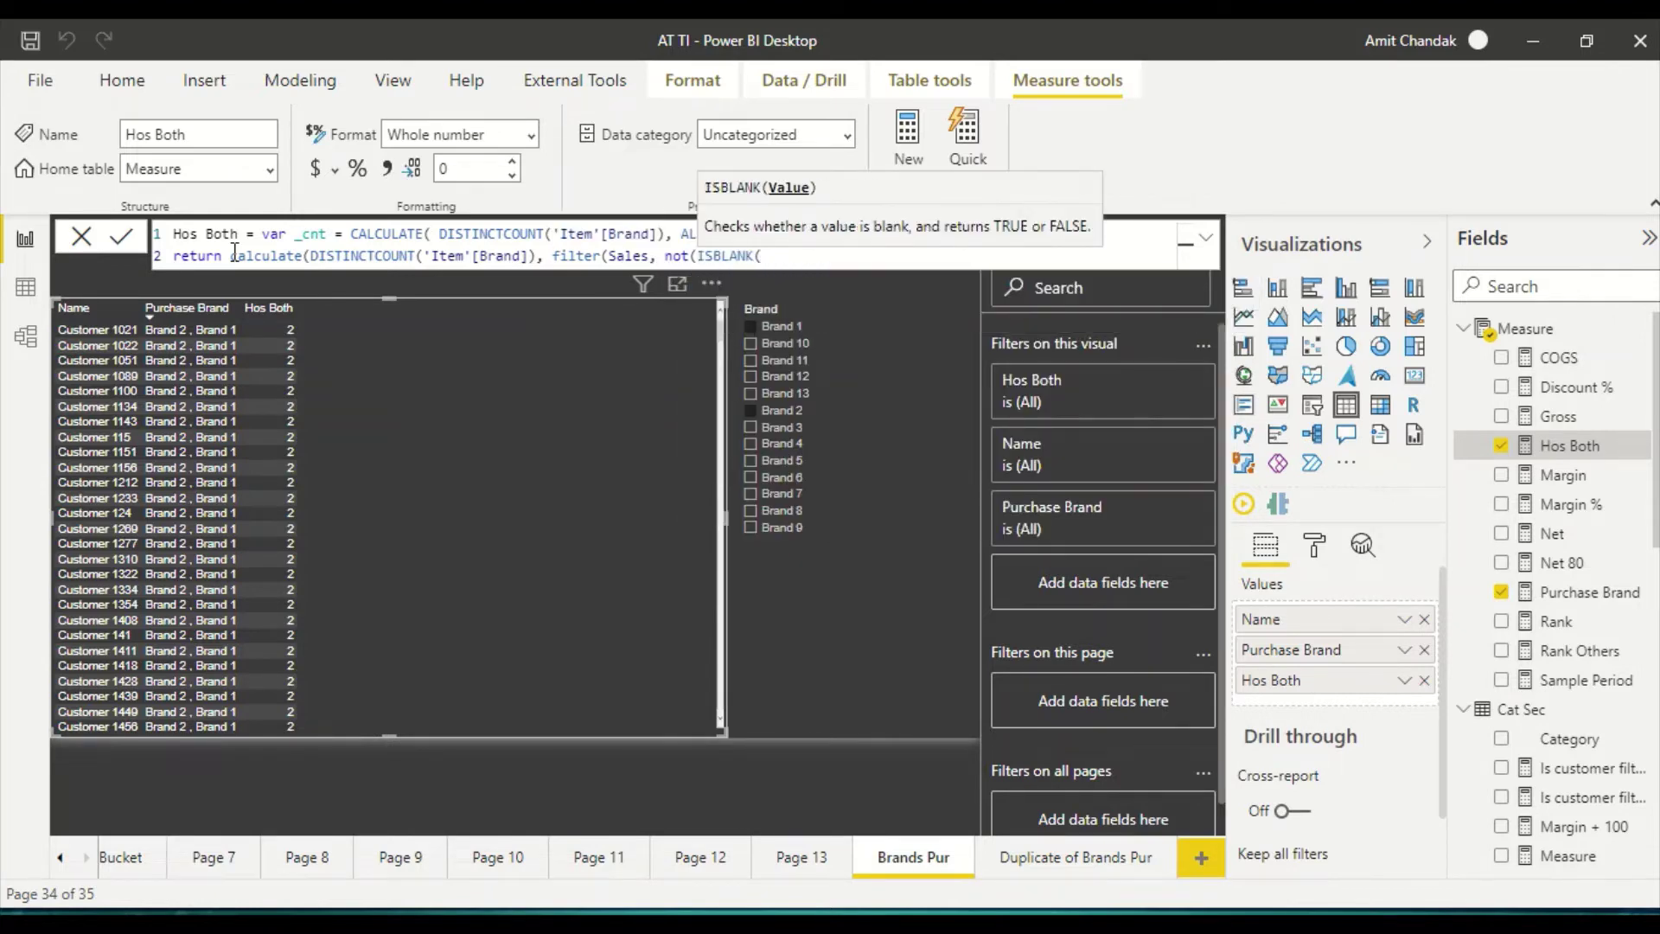
pyautogui.write('sales[g')
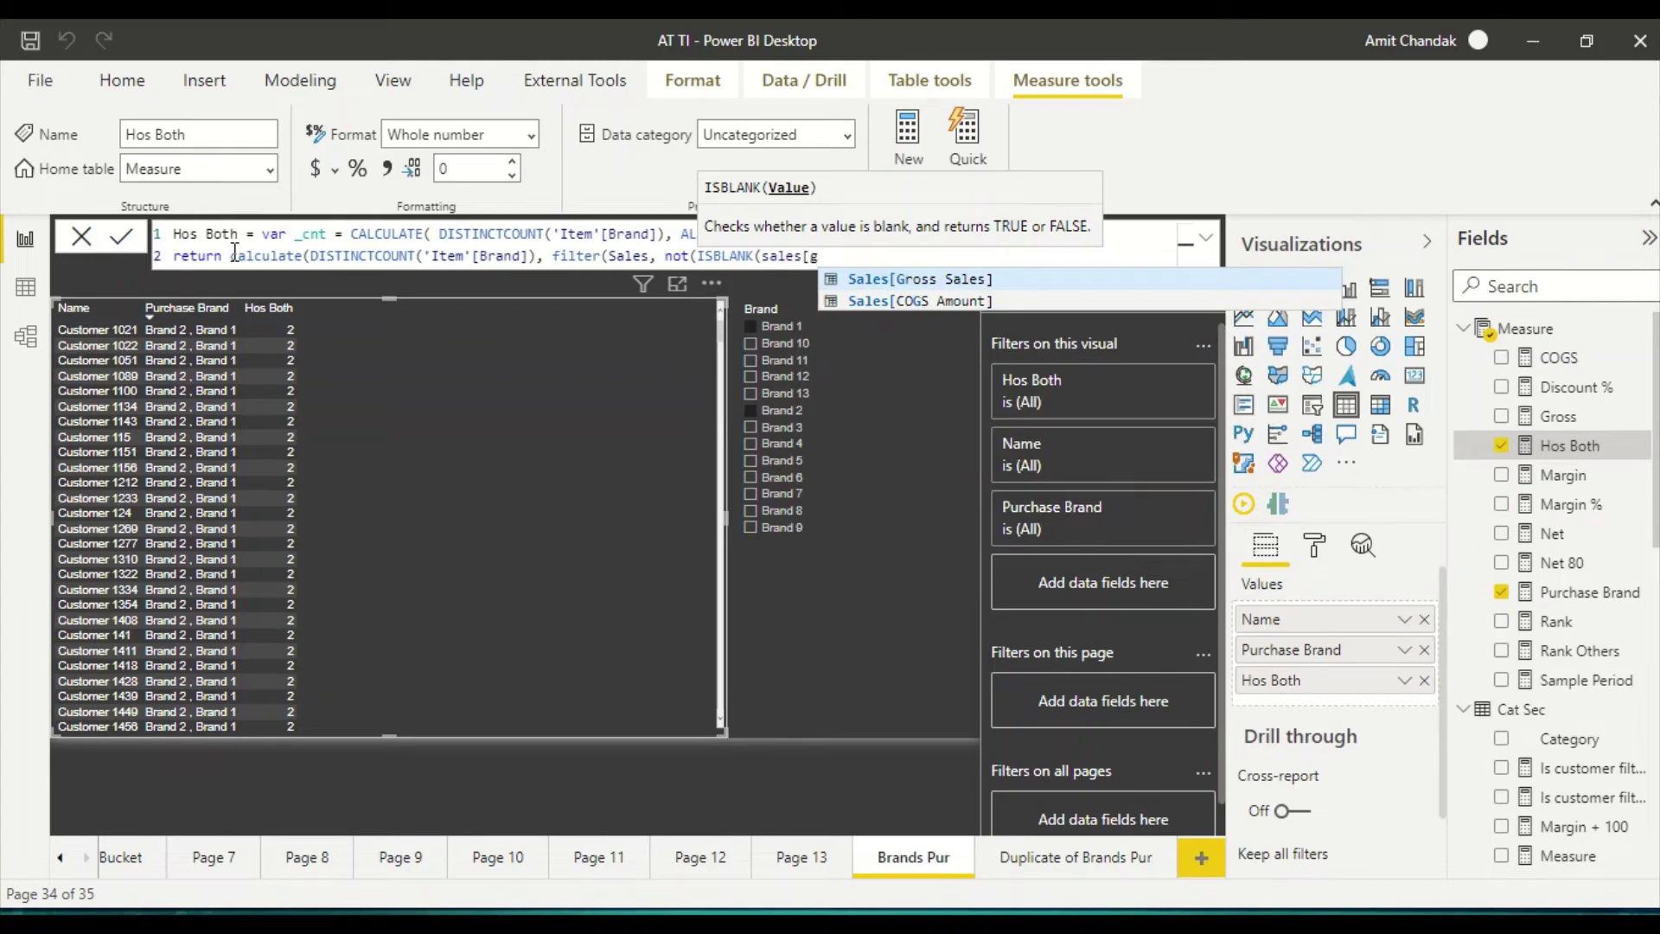
pyautogui.press('Tab')
pyautogui.write(')) )')
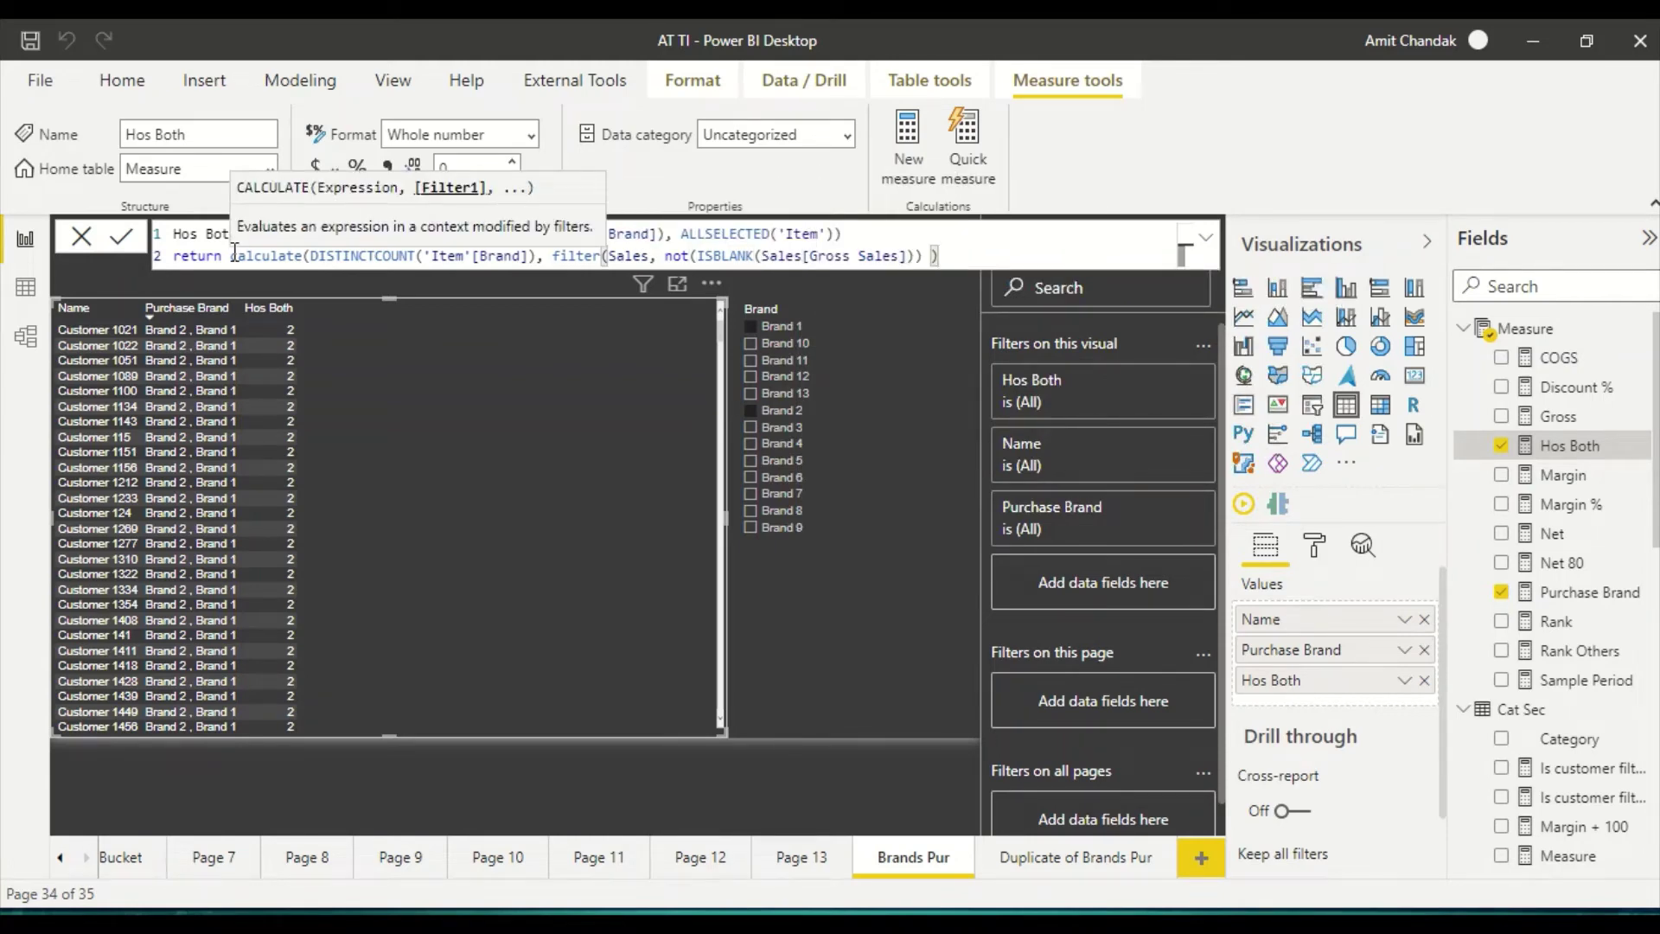
pyautogui.write(')')
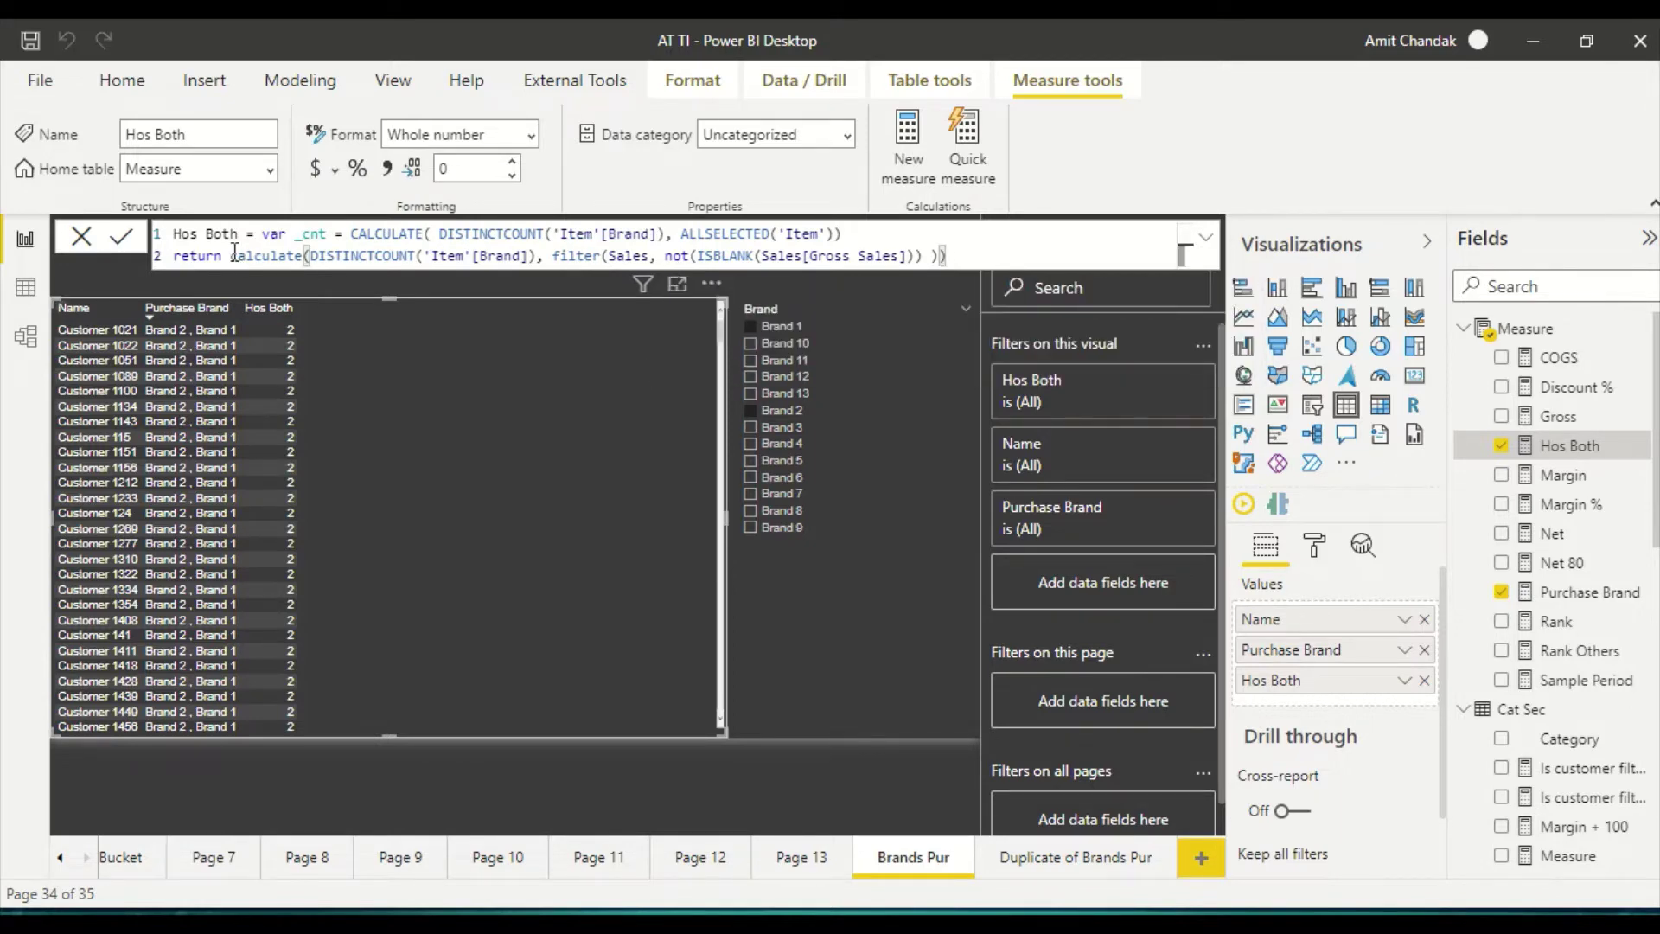
pyautogui.scroll(-10, 466, 441)
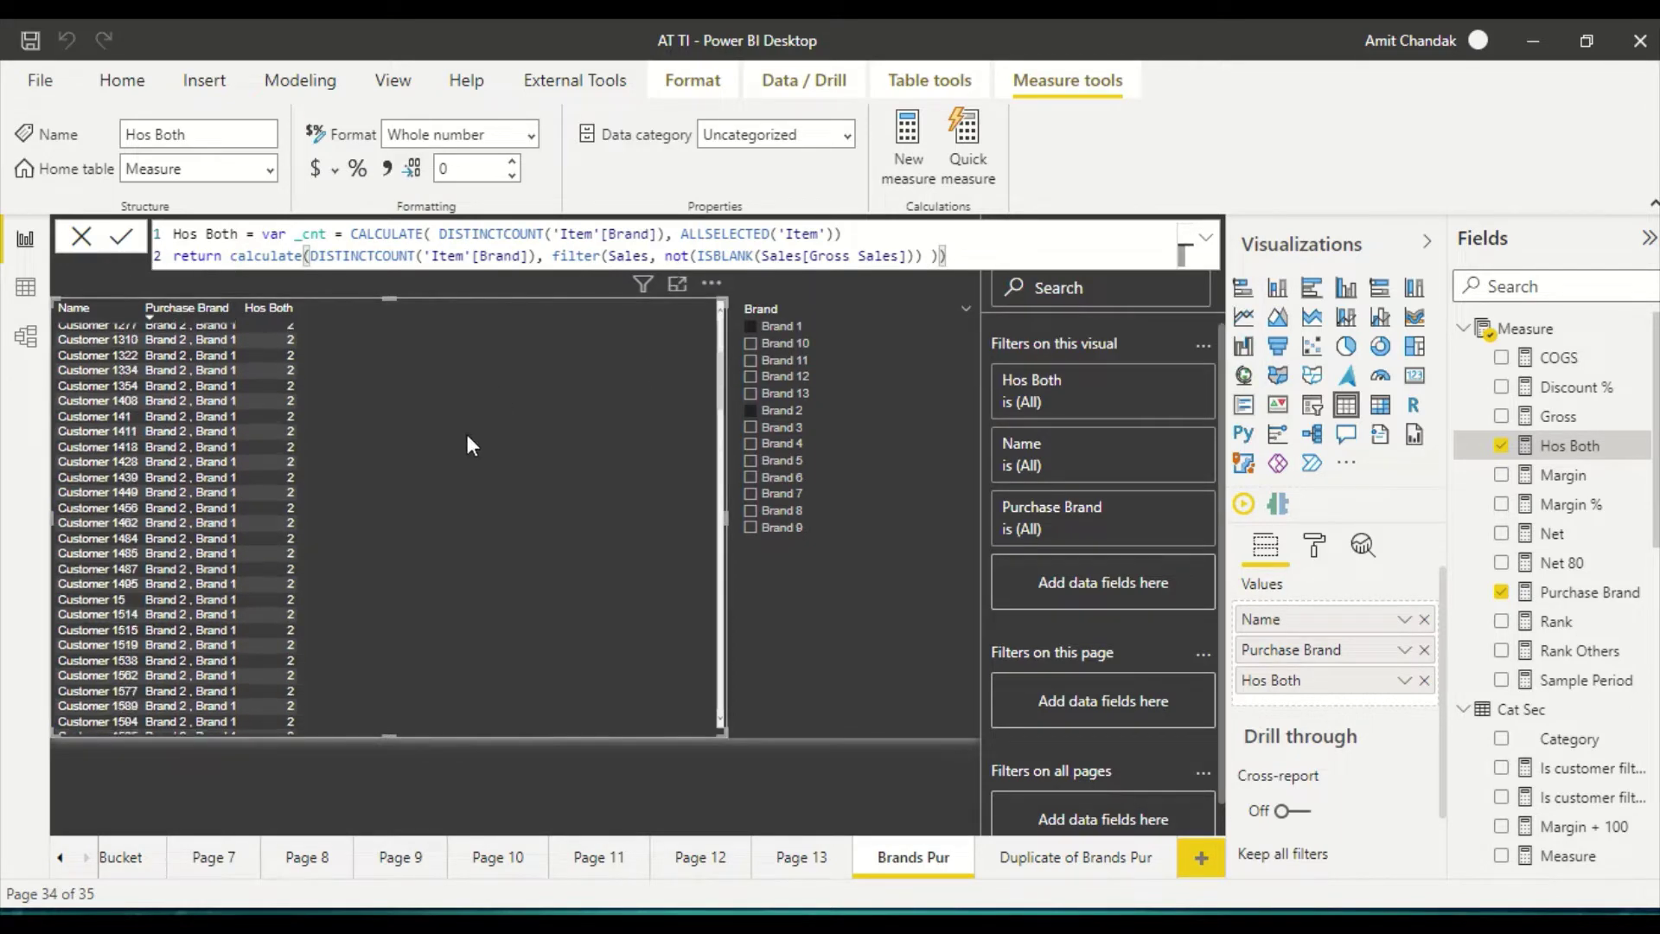
pyautogui.scroll(-15, 474, 484)
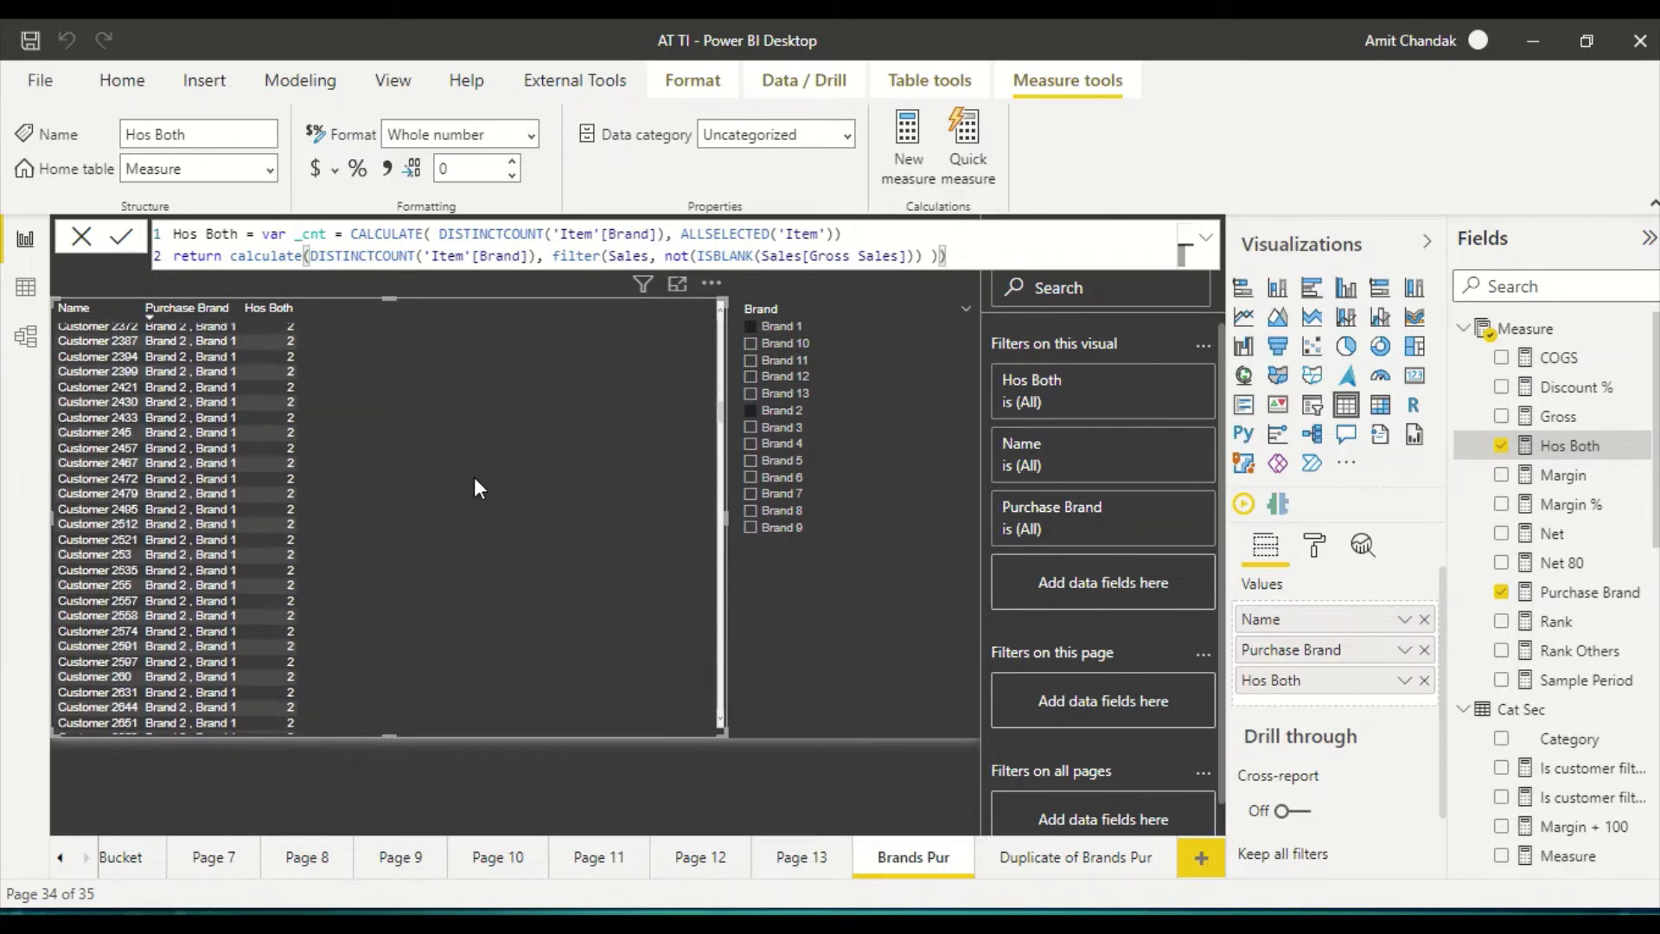
pyautogui.scroll(-15, 477, 489)
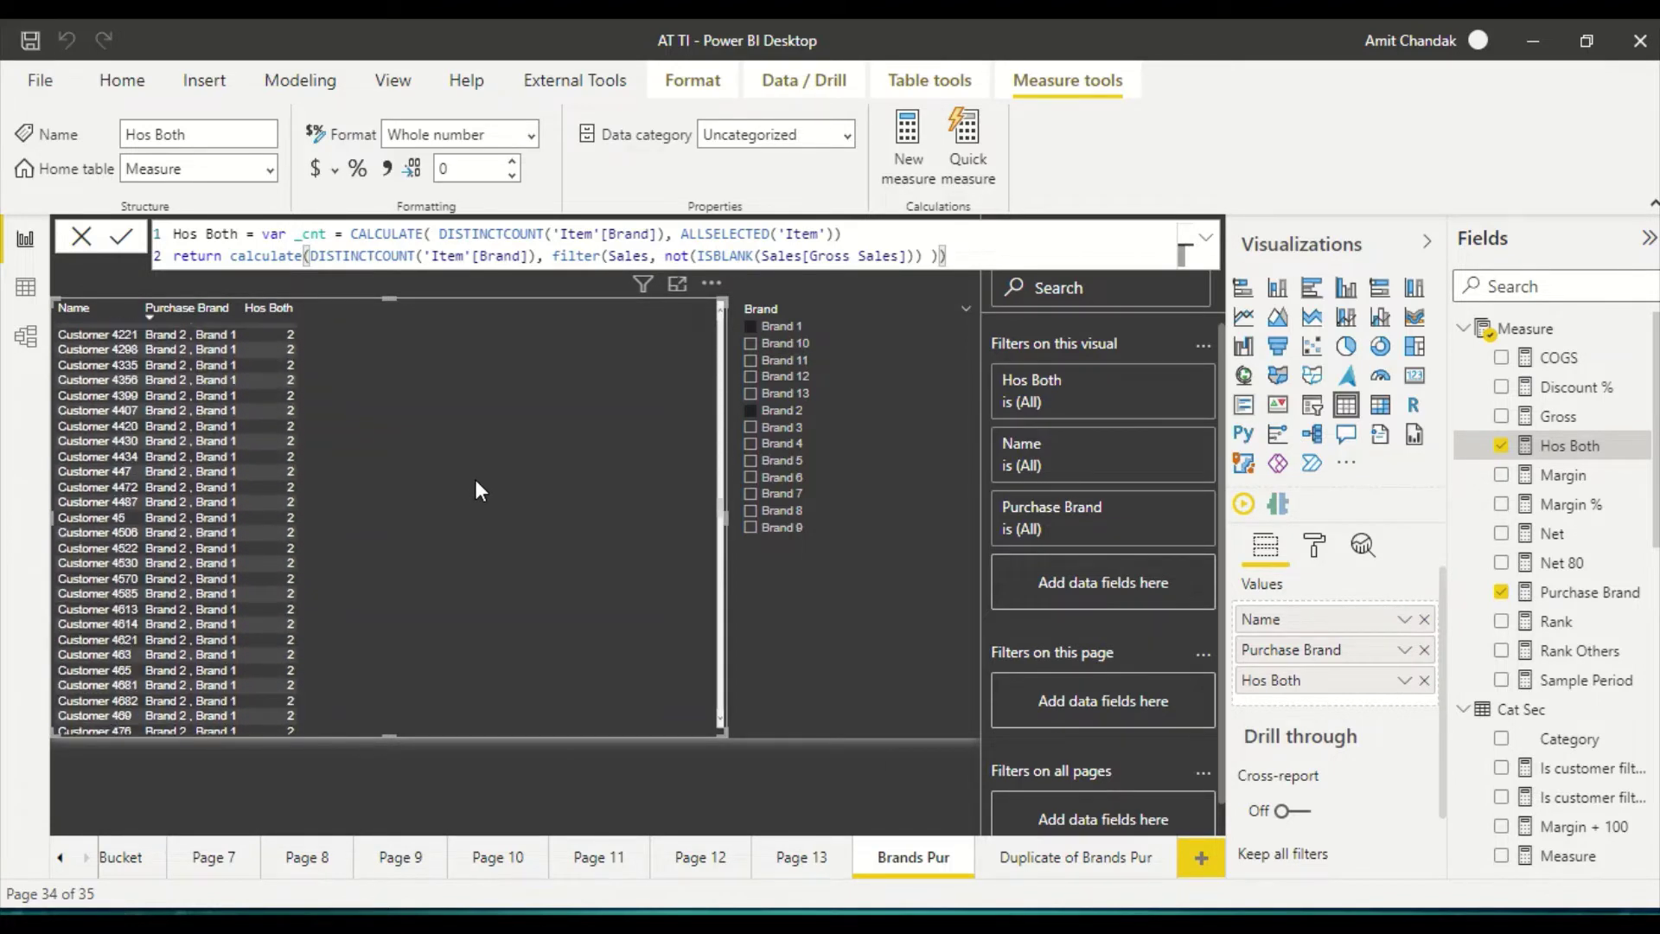
pyautogui.scroll(3, 476, 489)
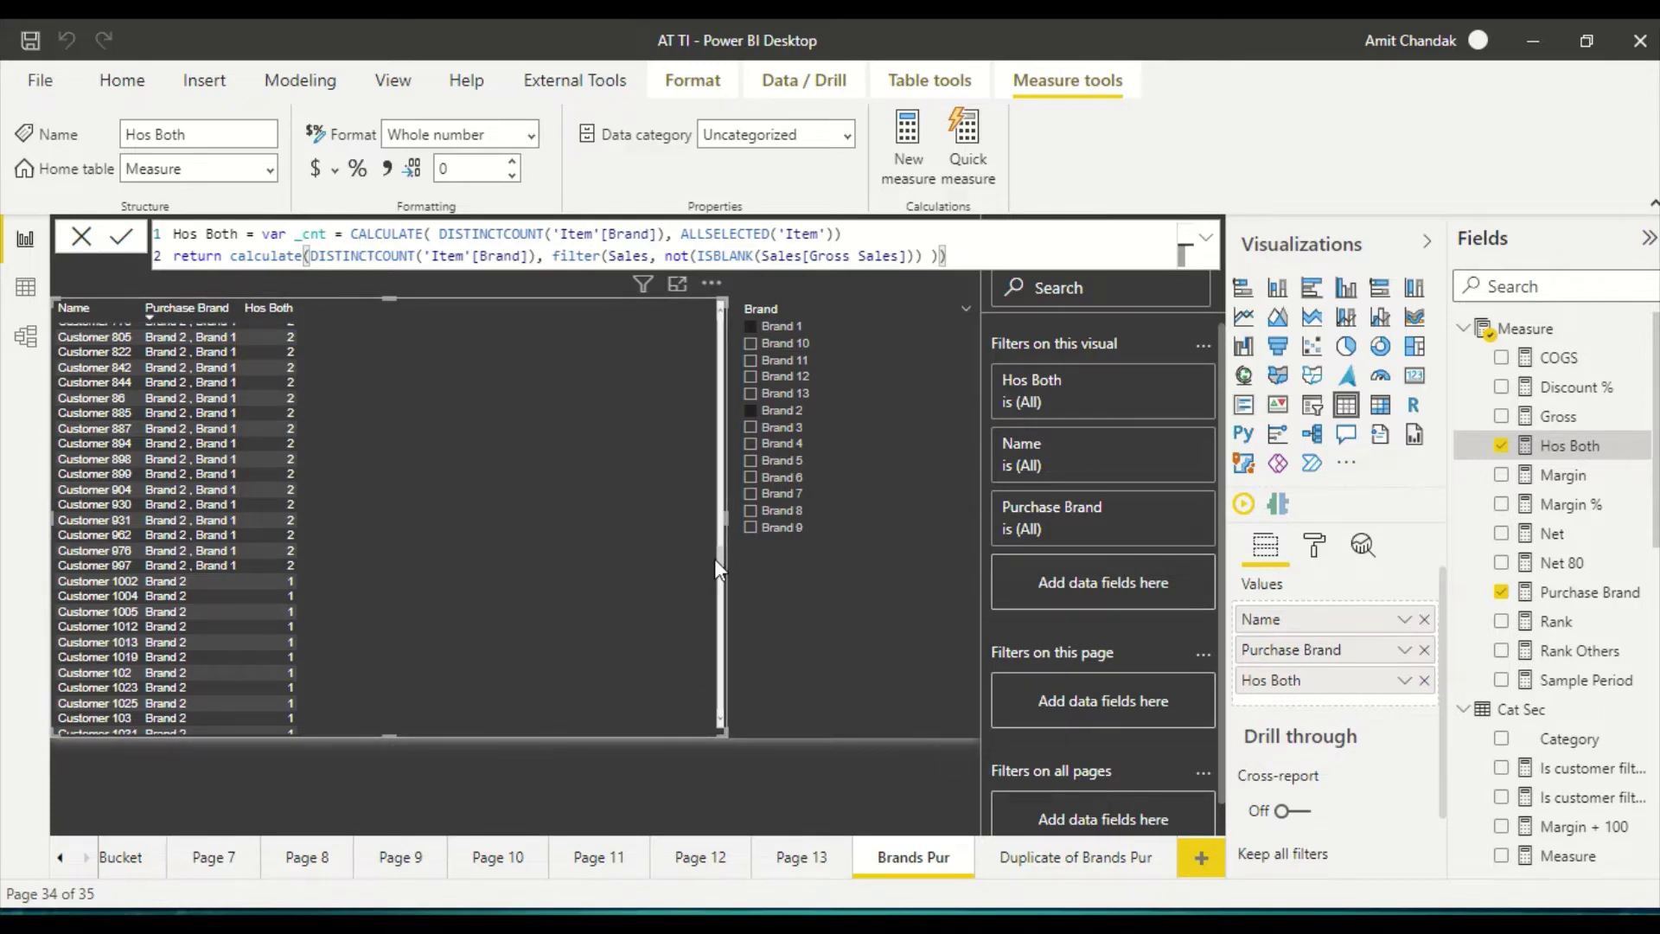
# - Narrow the customer table and add a small Card visual in the space between it and the Brand slicer
pyautogui.moveTo(729, 522); pyautogui.dragTo(542, 517)
pyautogui.click(630, 489)
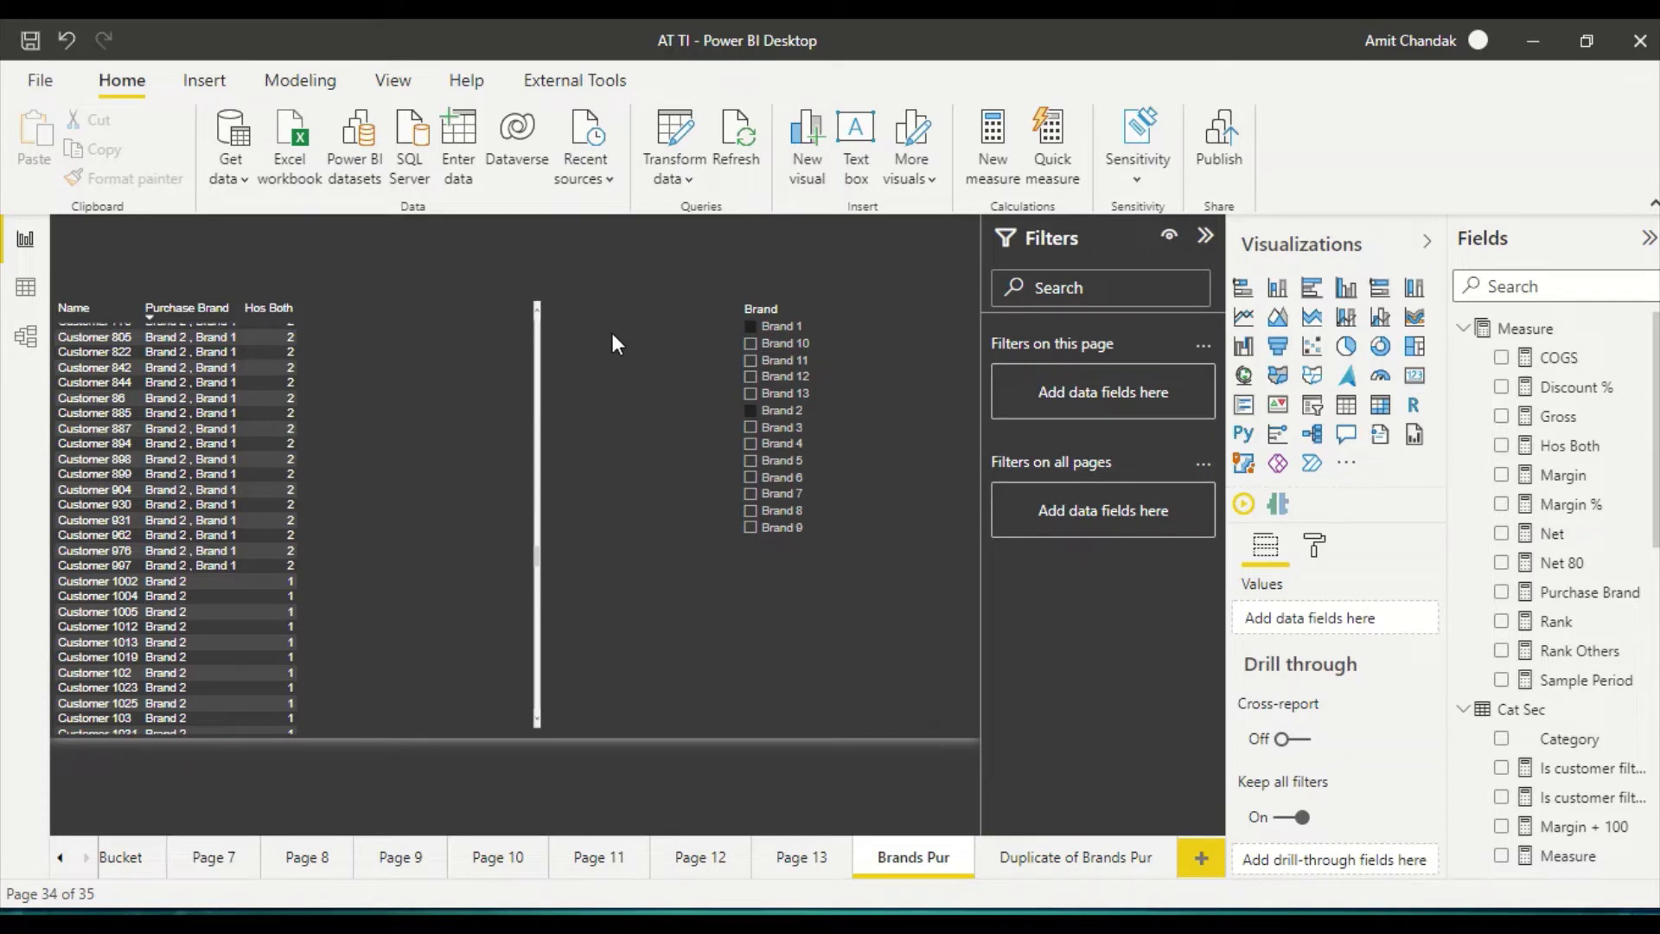
pyautogui.click(1414, 379)
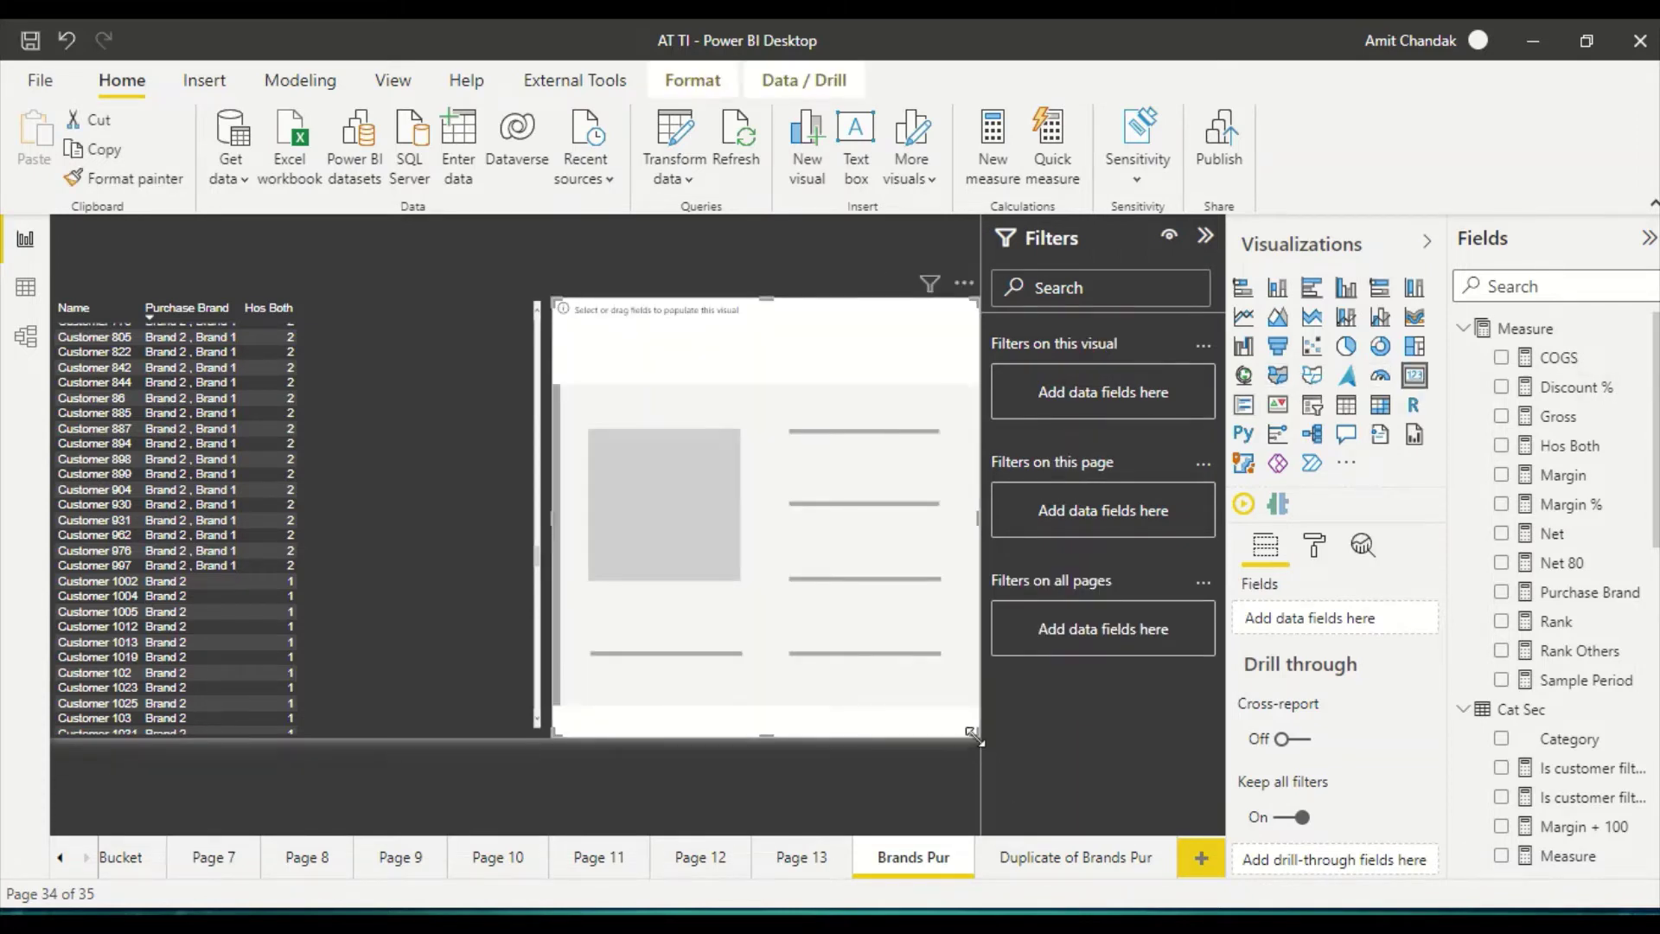
pyautogui.moveTo(978, 737); pyautogui.dragTo(707, 432)
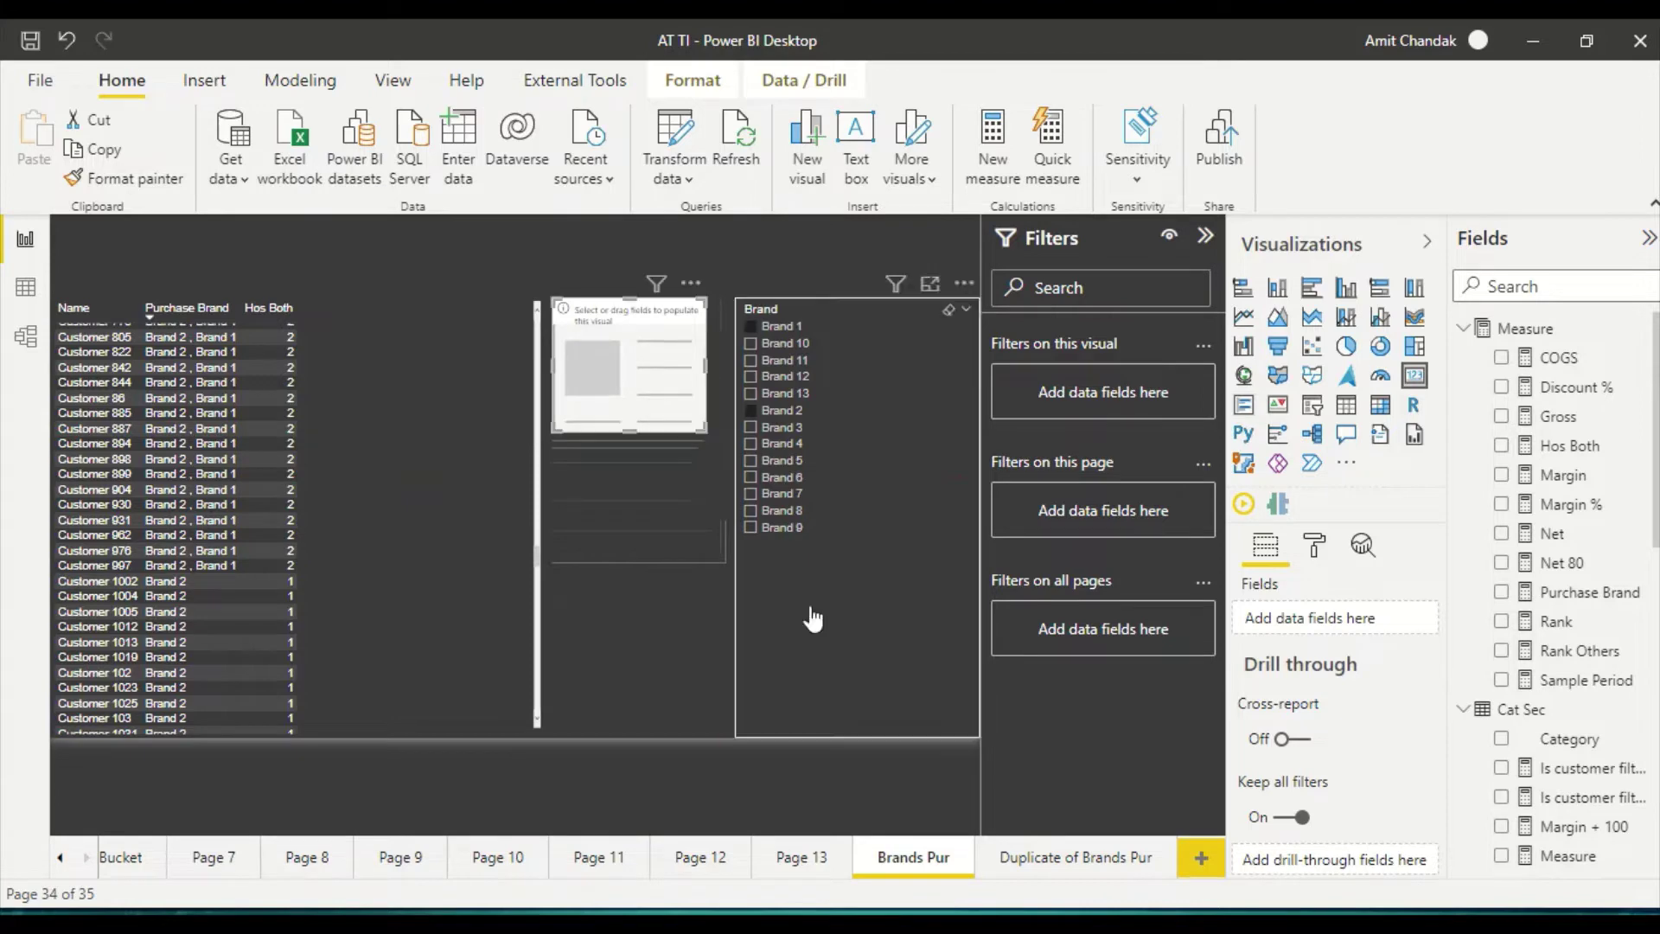
# - Narrow the Brand slicer toward the page edge and enlarge the empty card into the freed space
pyautogui.click(760, 629)
pyautogui.moveTo(736, 516); pyautogui.dragTo(869, 517)
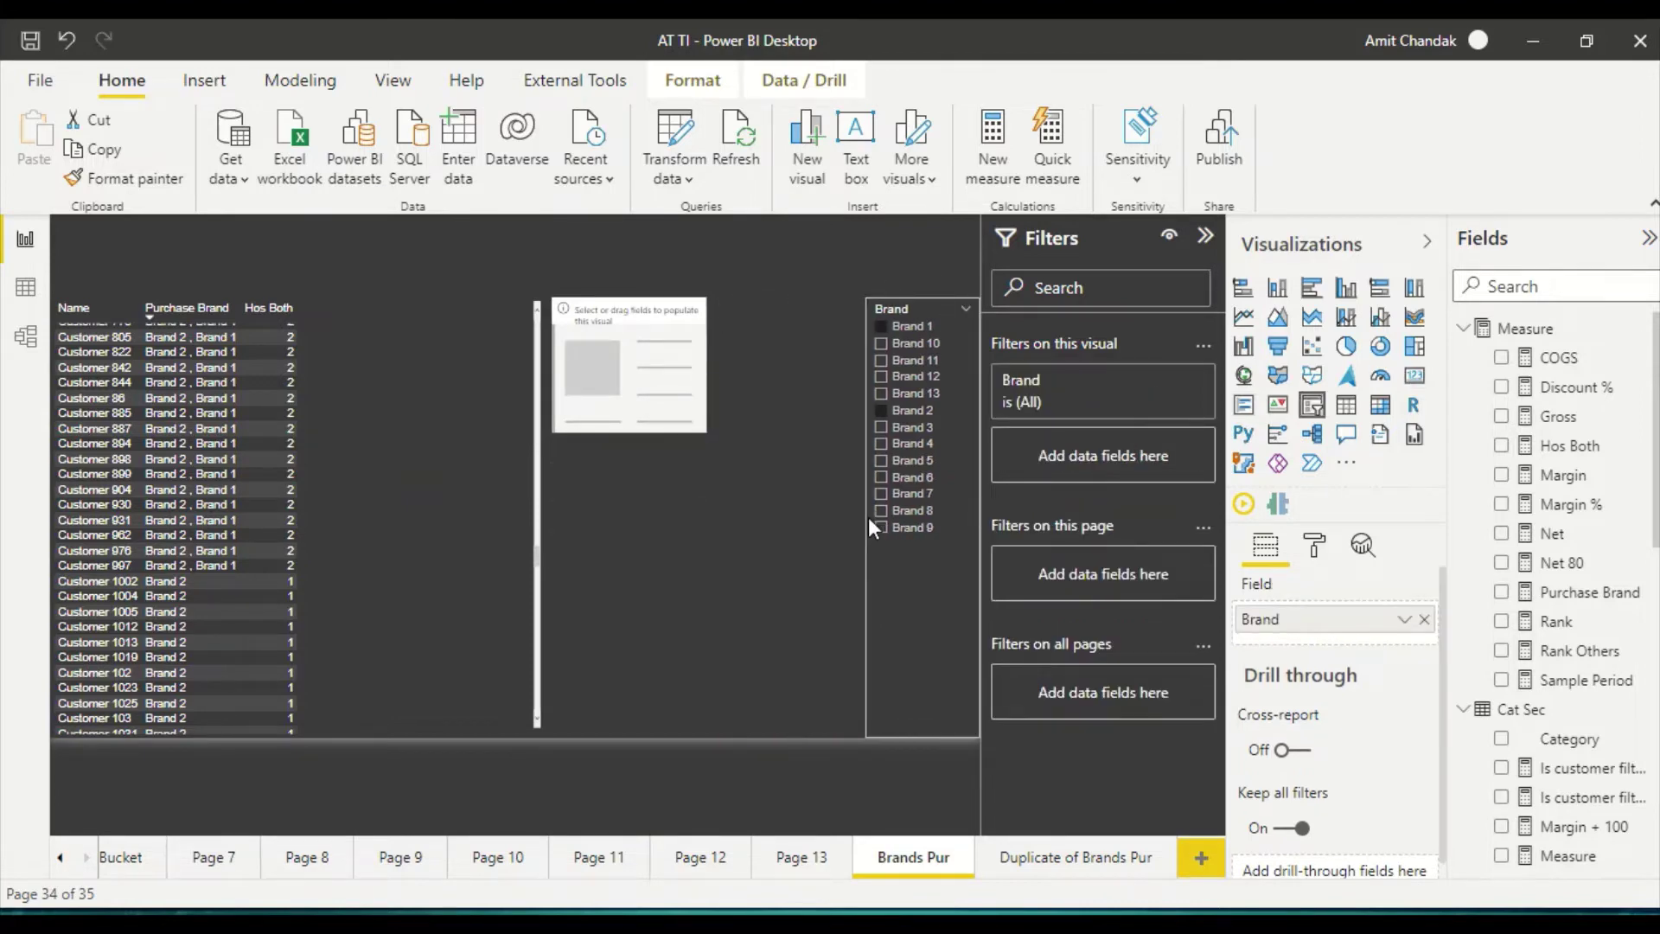
pyautogui.click(667, 401)
pyautogui.moveTo(703, 427); pyautogui.dragTo(830, 453)
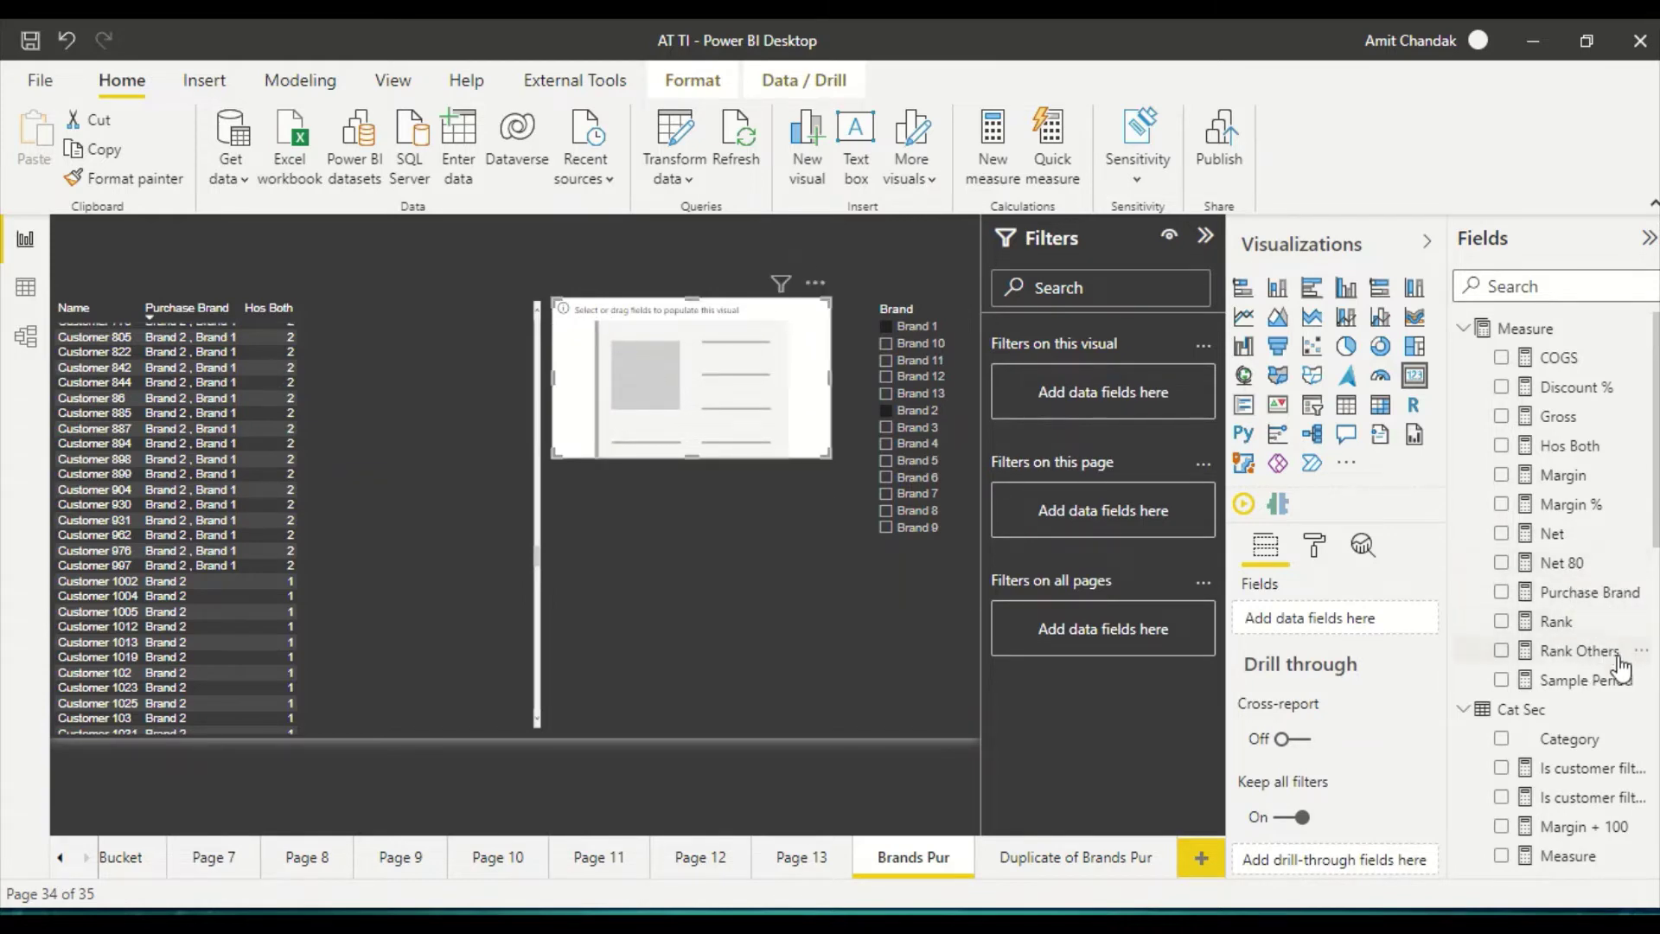
# - Put the Hos Both measure on the card and correct the measure name in its formula to Has Both
pyautogui.moveTo(1586, 464); pyautogui.dragTo(754, 396)
pyautogui.click(1566, 447)
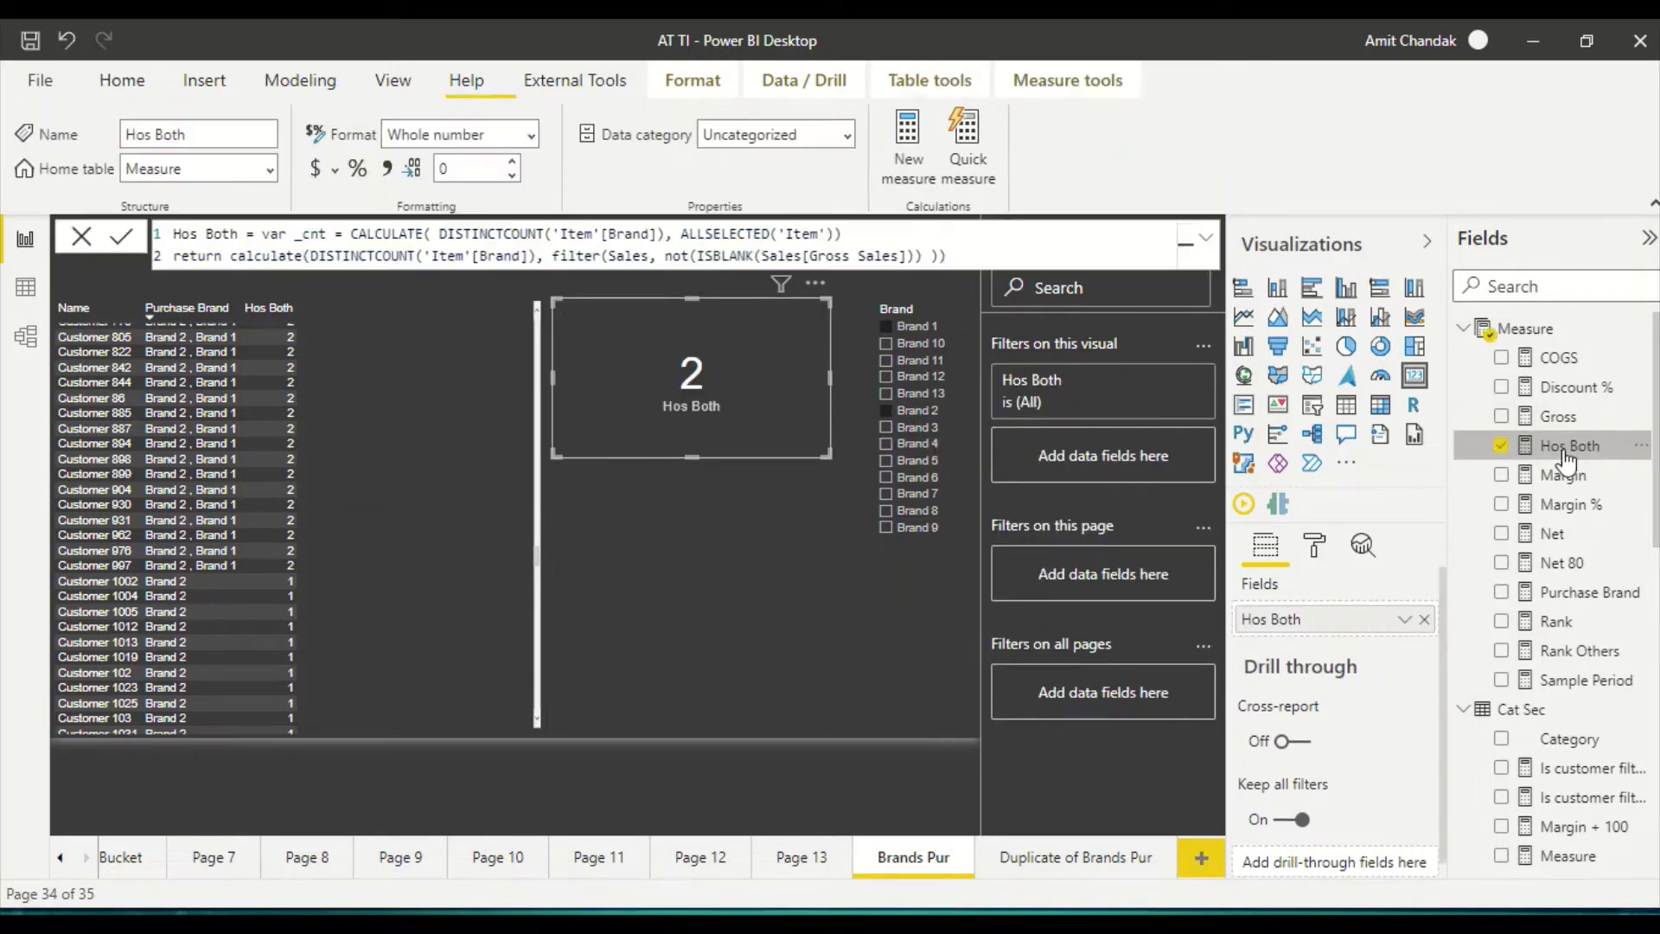
pyautogui.click(189, 234)
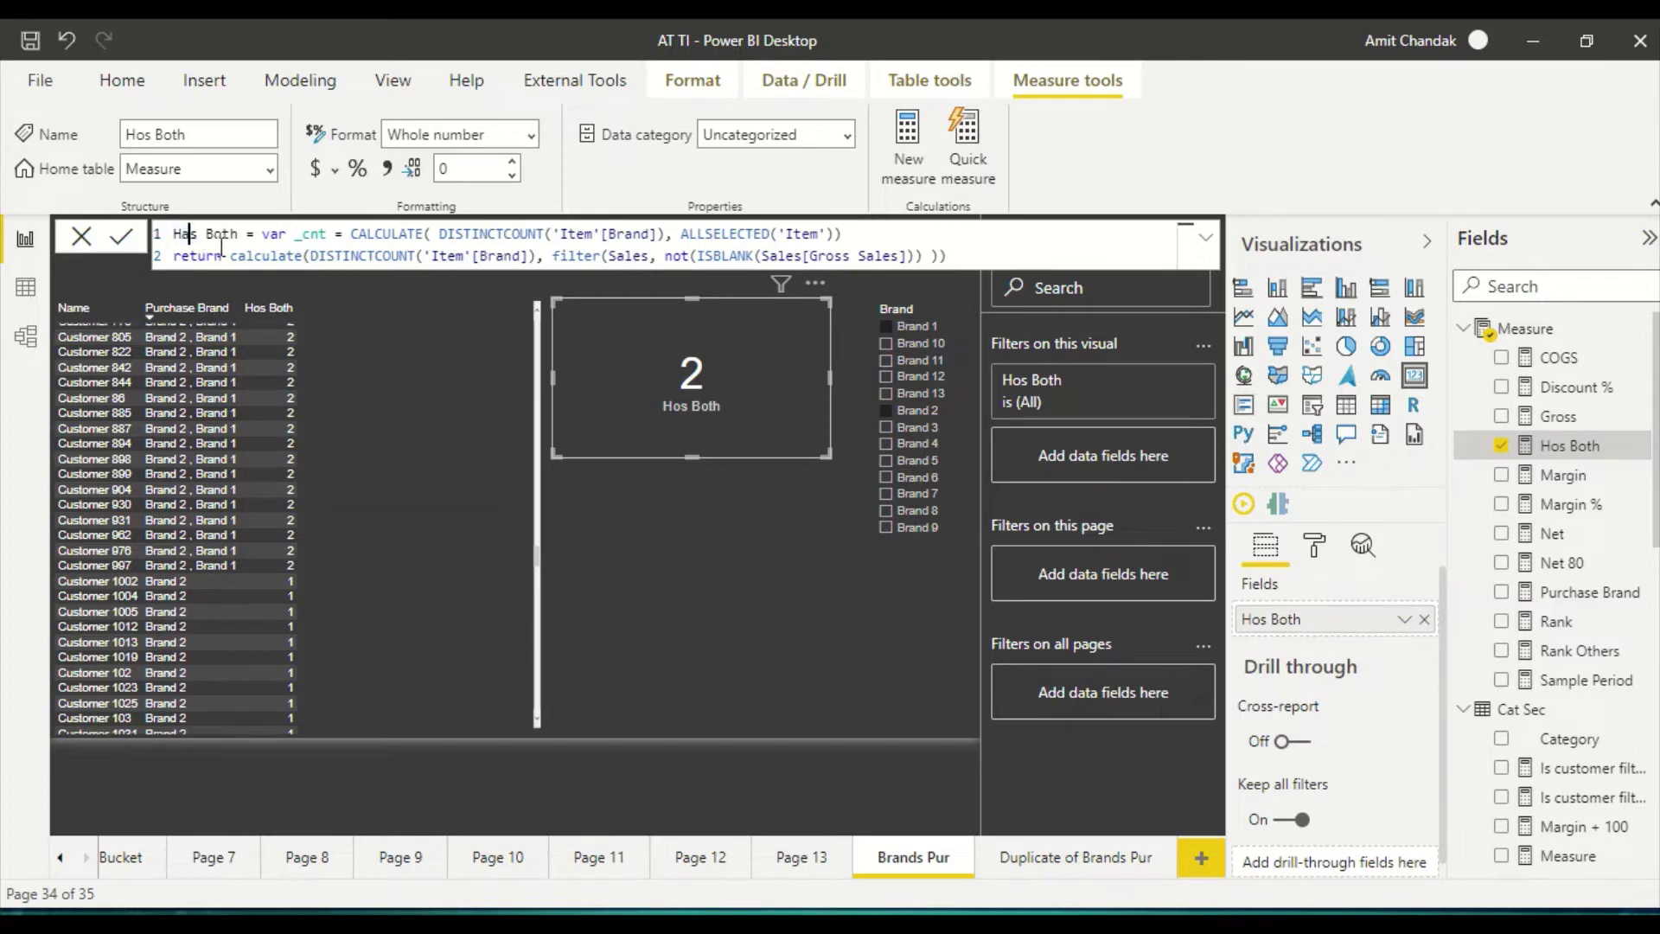
pyautogui.press('BackSpace')
pyautogui.write('a')
# - Wrap the returned CALCULATE in an IF that compares _cnt with it, giving 1 when equal and 0 otherwise
pyautogui.click(262, 255)
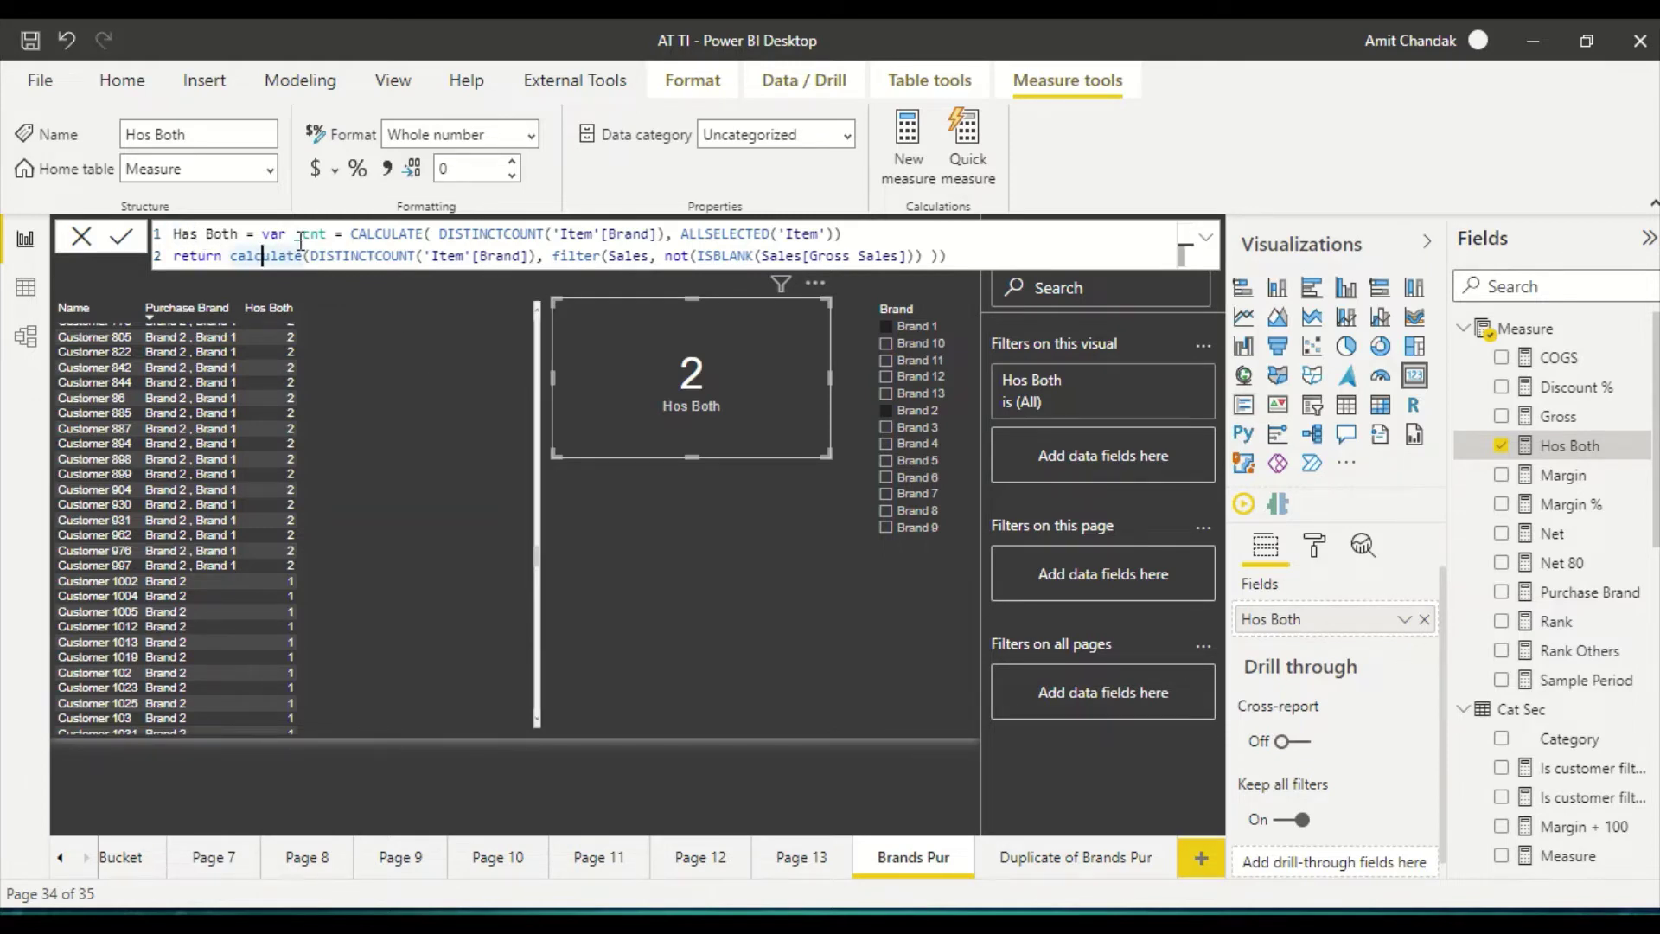
pyautogui.click(232, 257)
pyautogui.write('if( ')
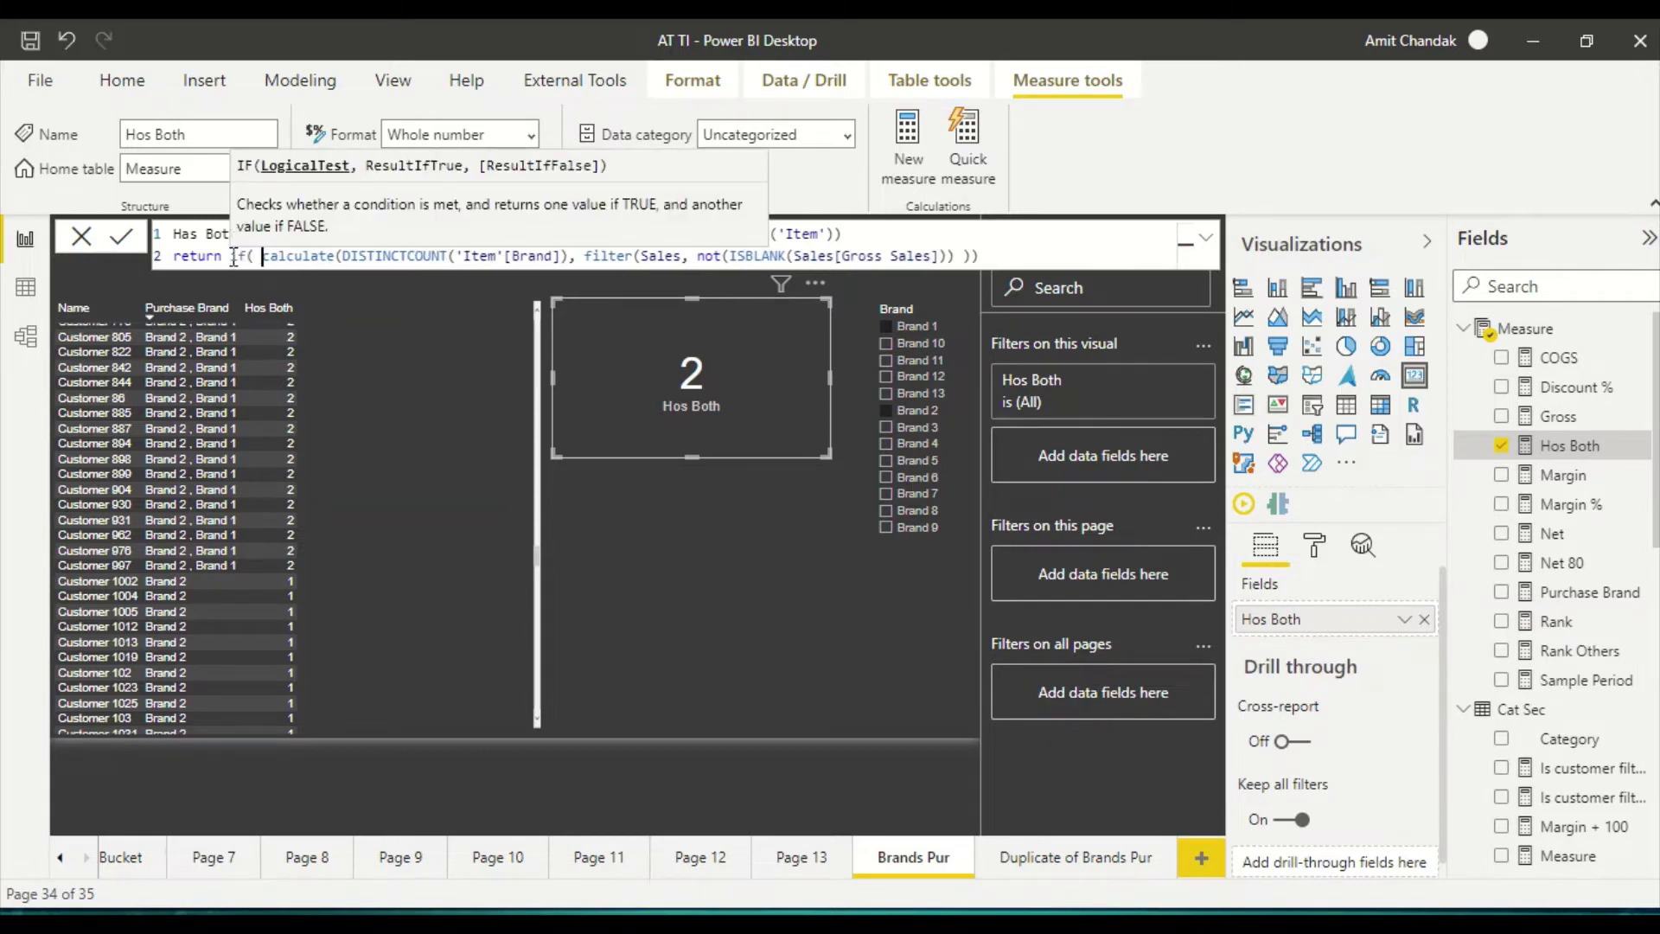
pyautogui.write('_cnt ')
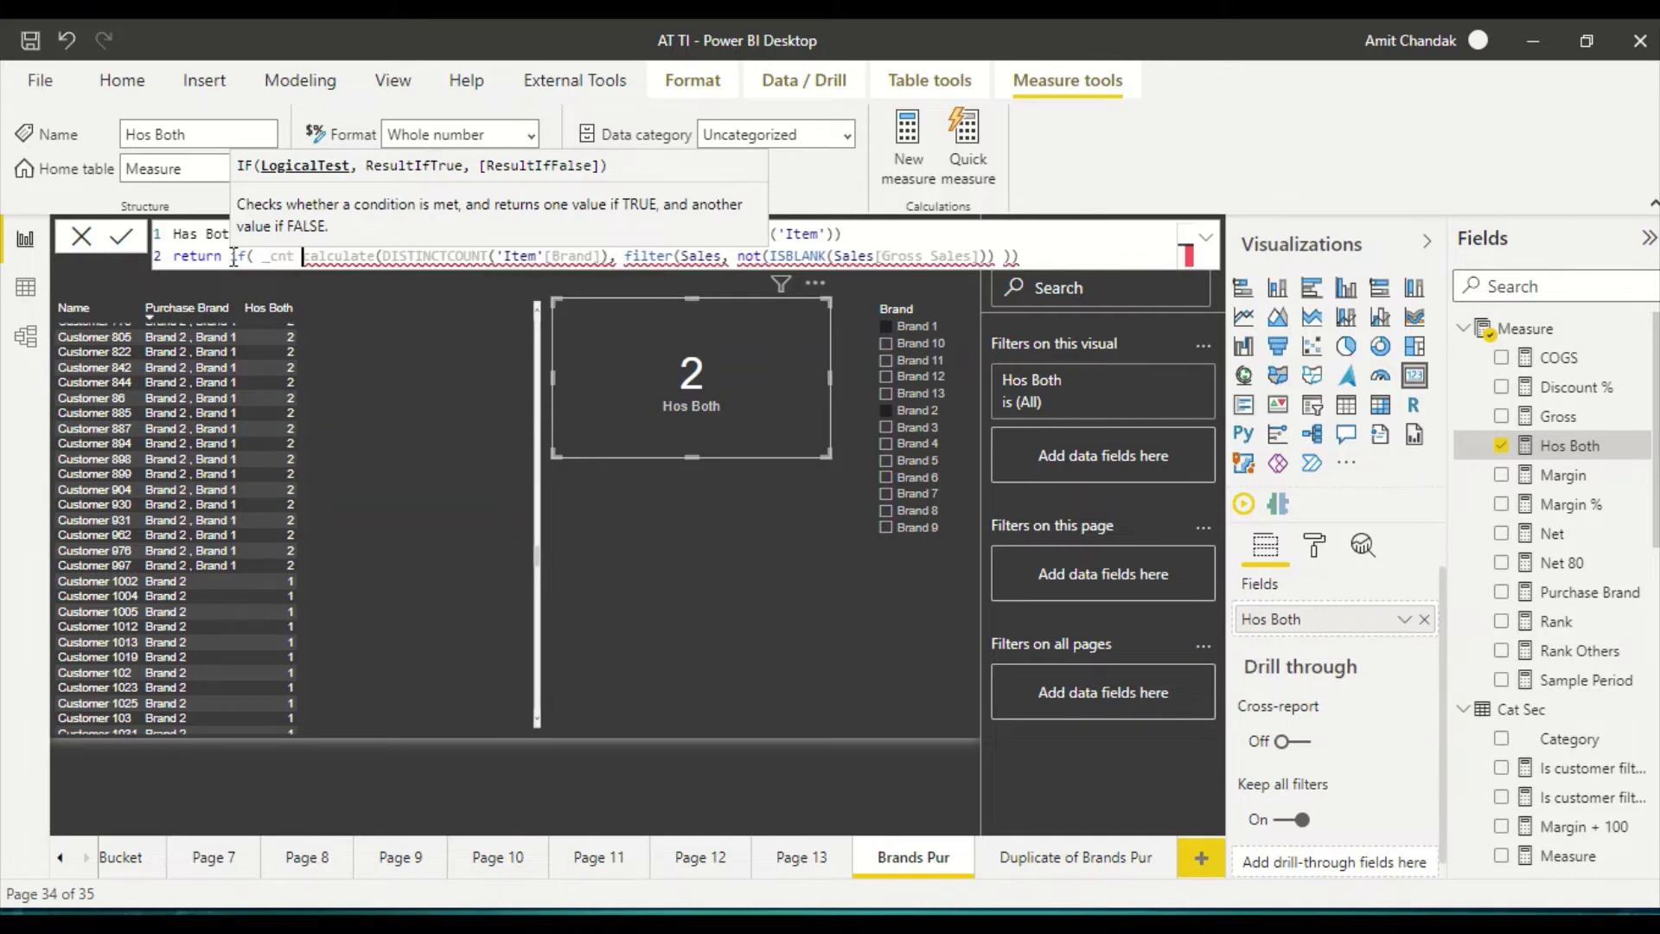
pyautogui.write('=')
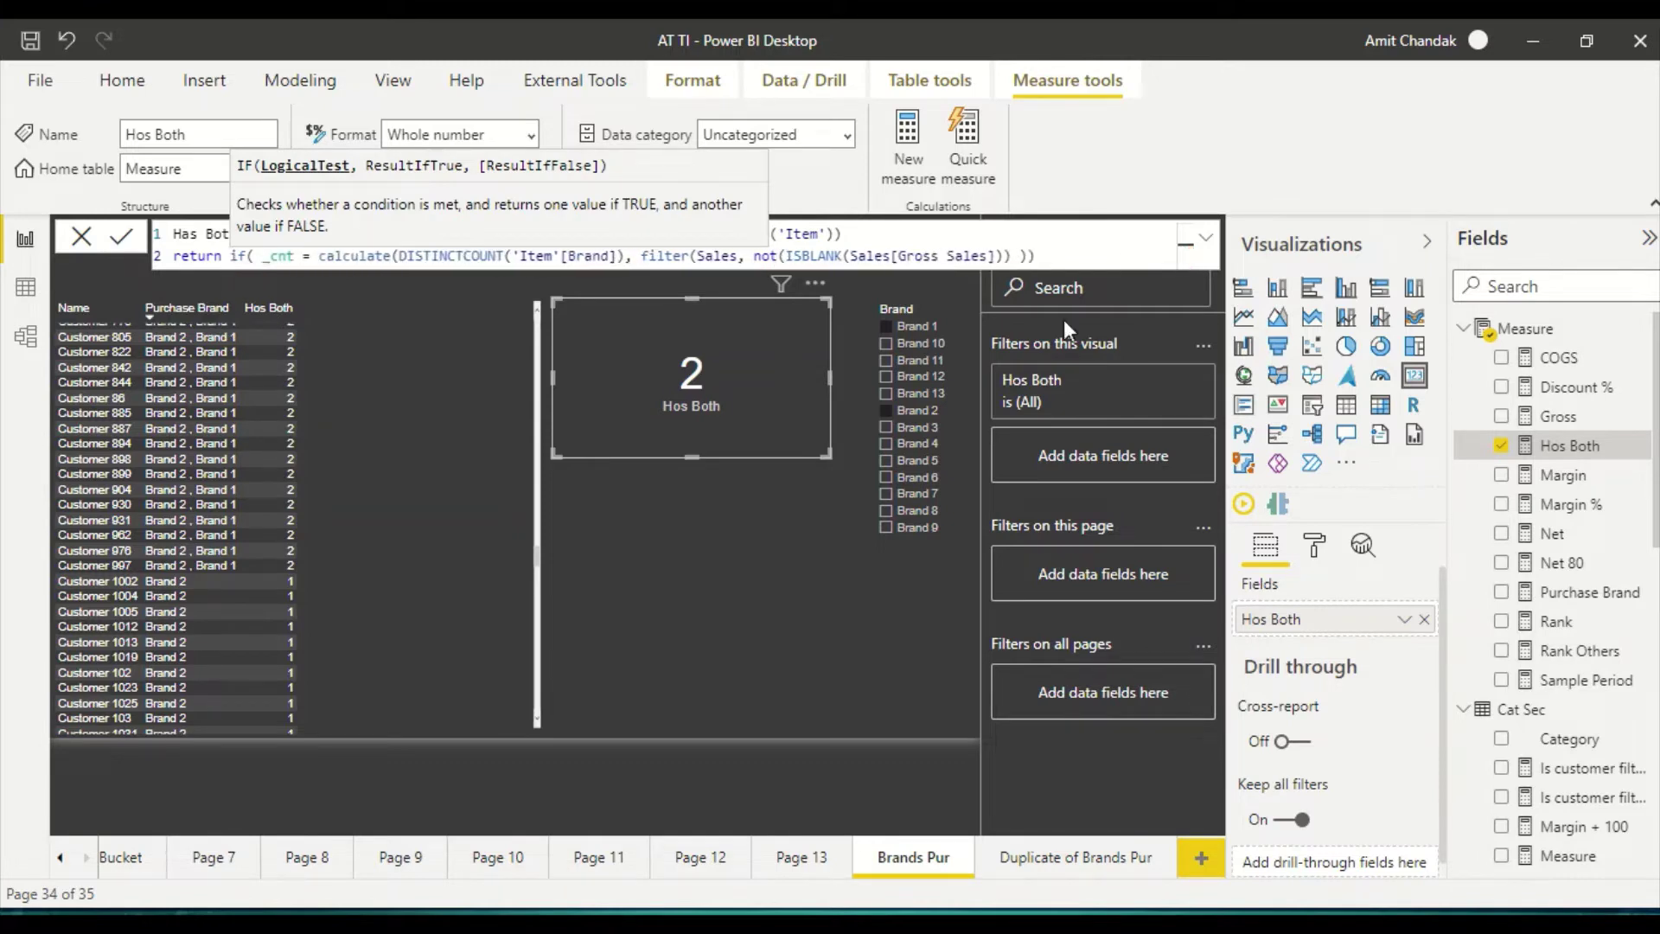
pyautogui.click(1066, 256)
pyautogui.write(',1')
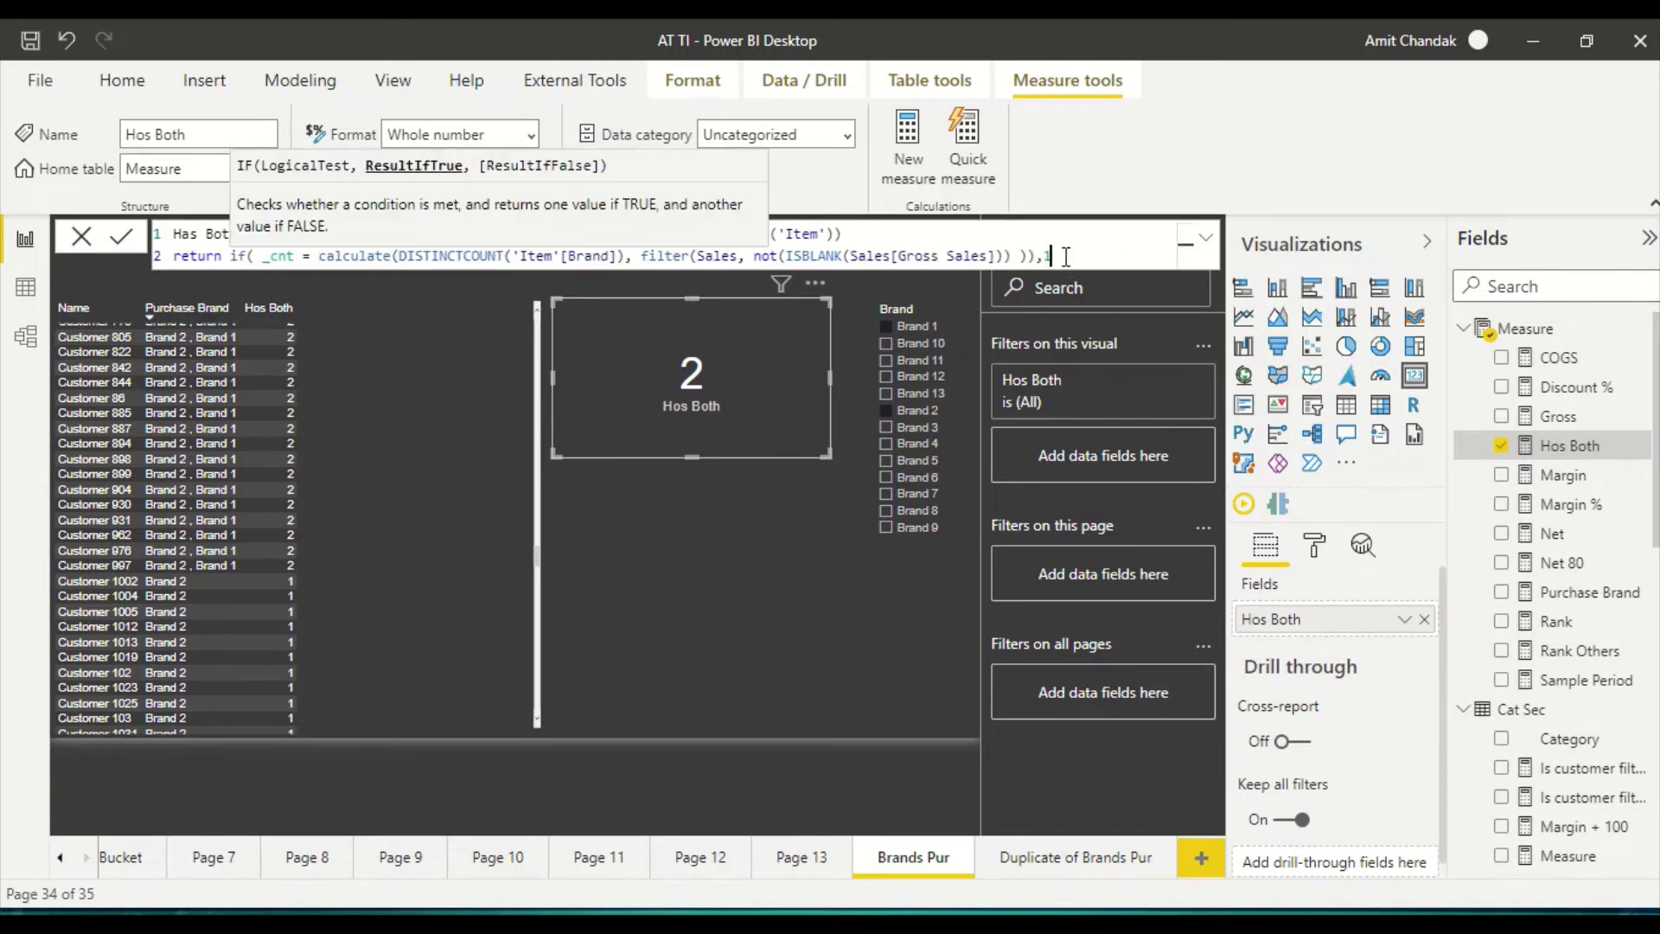
pyautogui.write(',0)')
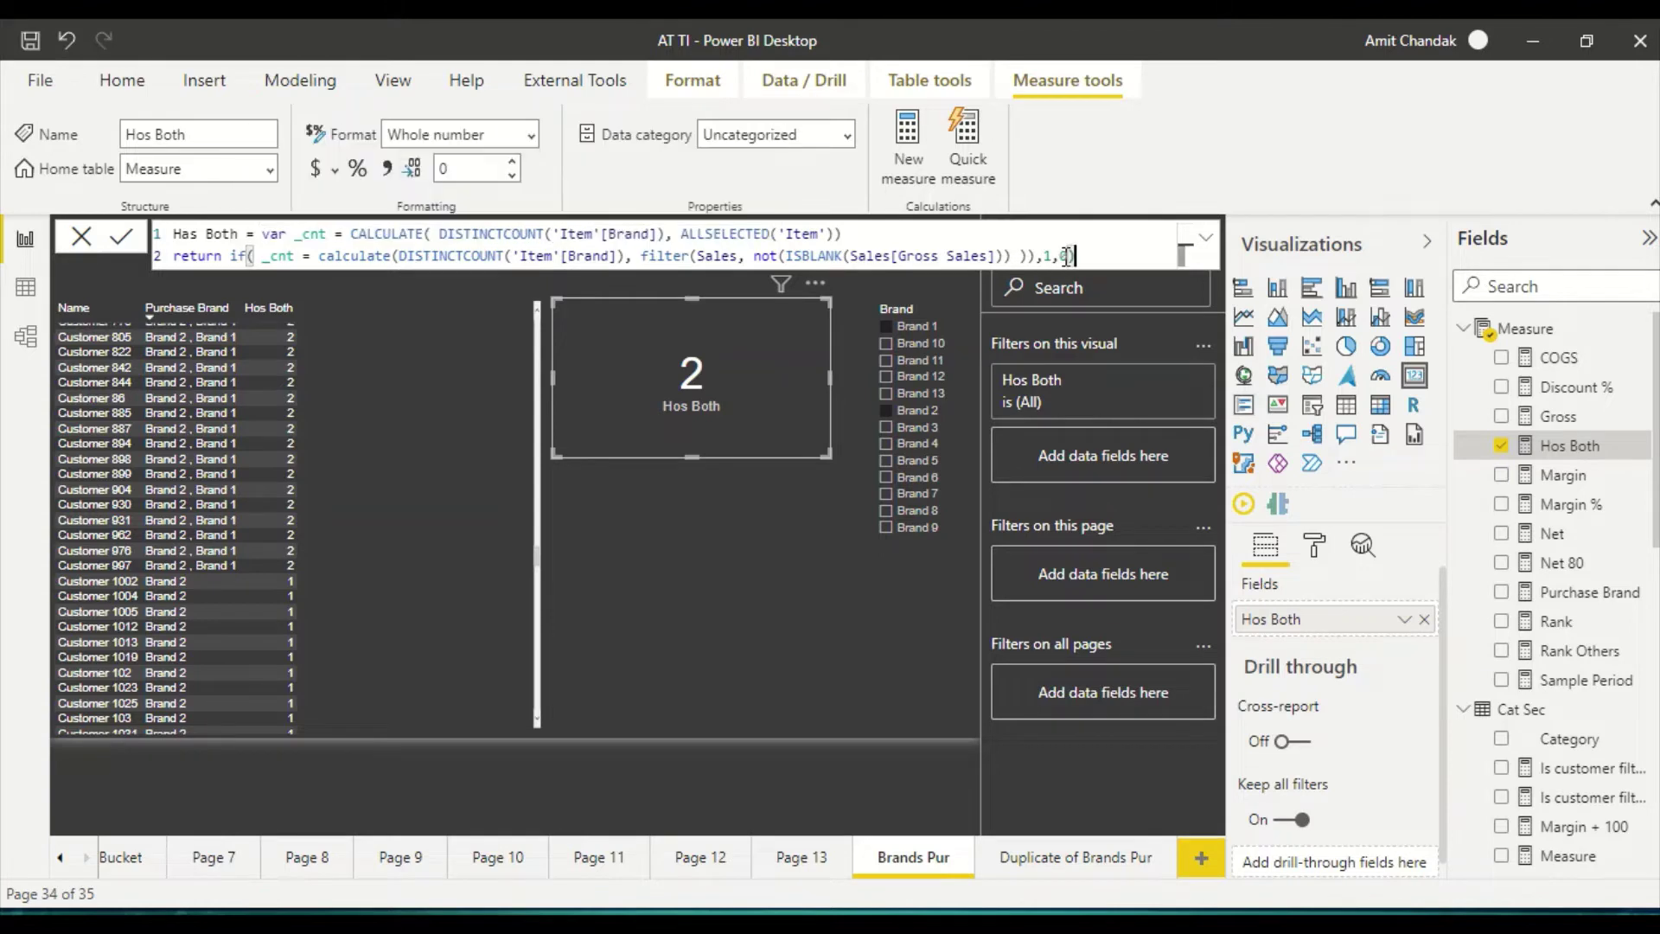
# - Replace the IF's false result with BLANK() and commit the Has Both formula
pyautogui.press('BackSpace')
pyautogui.press('BackSpace')
pyautogui.write('blank')
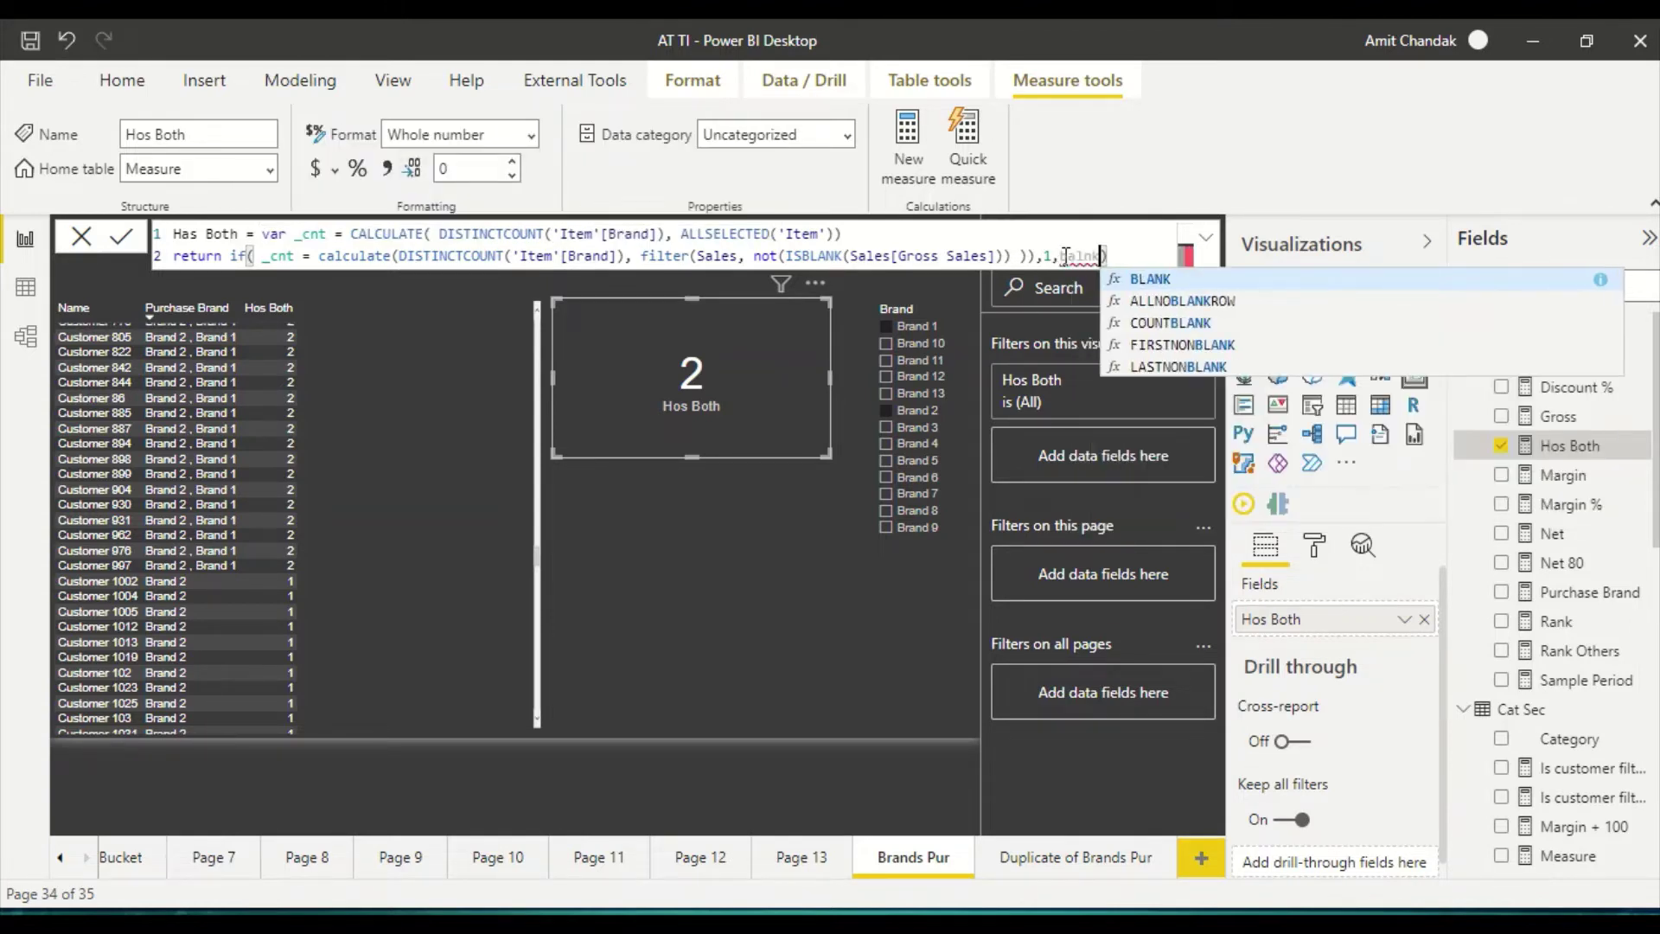
pyautogui.write('()')
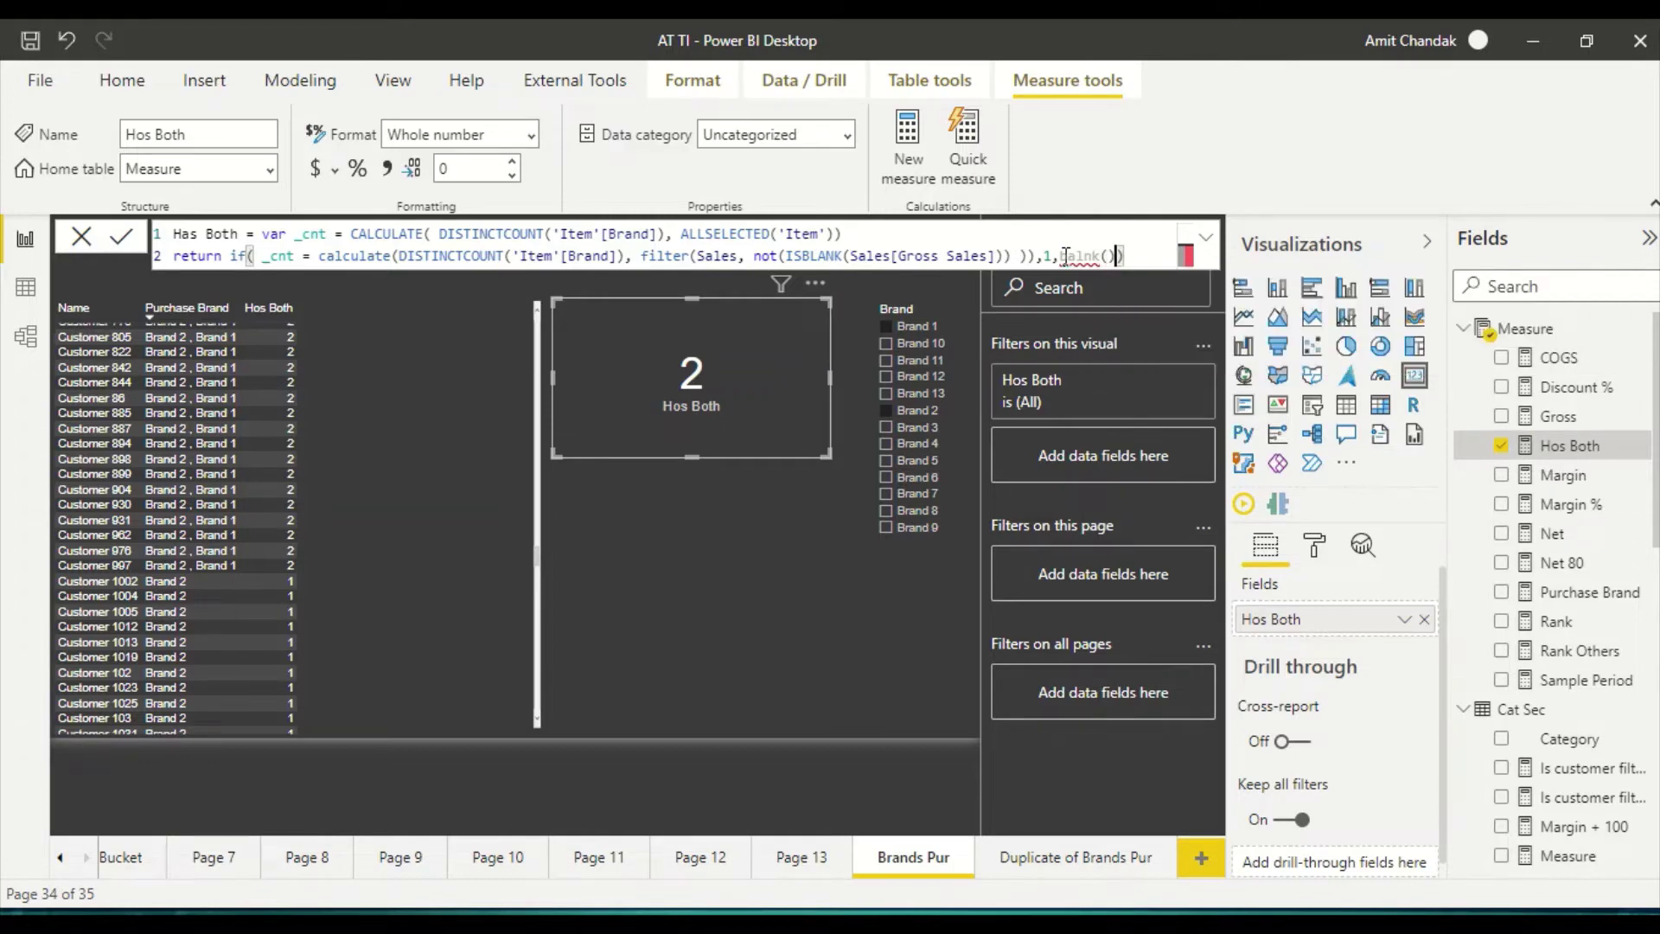
pyautogui.press('Left')
pyautogui.press('Left')
pyautogui.press('BackSpace')
pyautogui.press('BackSpace')
pyautogui.press('BackSpace')
pyautogui.press('BackSpace')
pyautogui.write('lank')
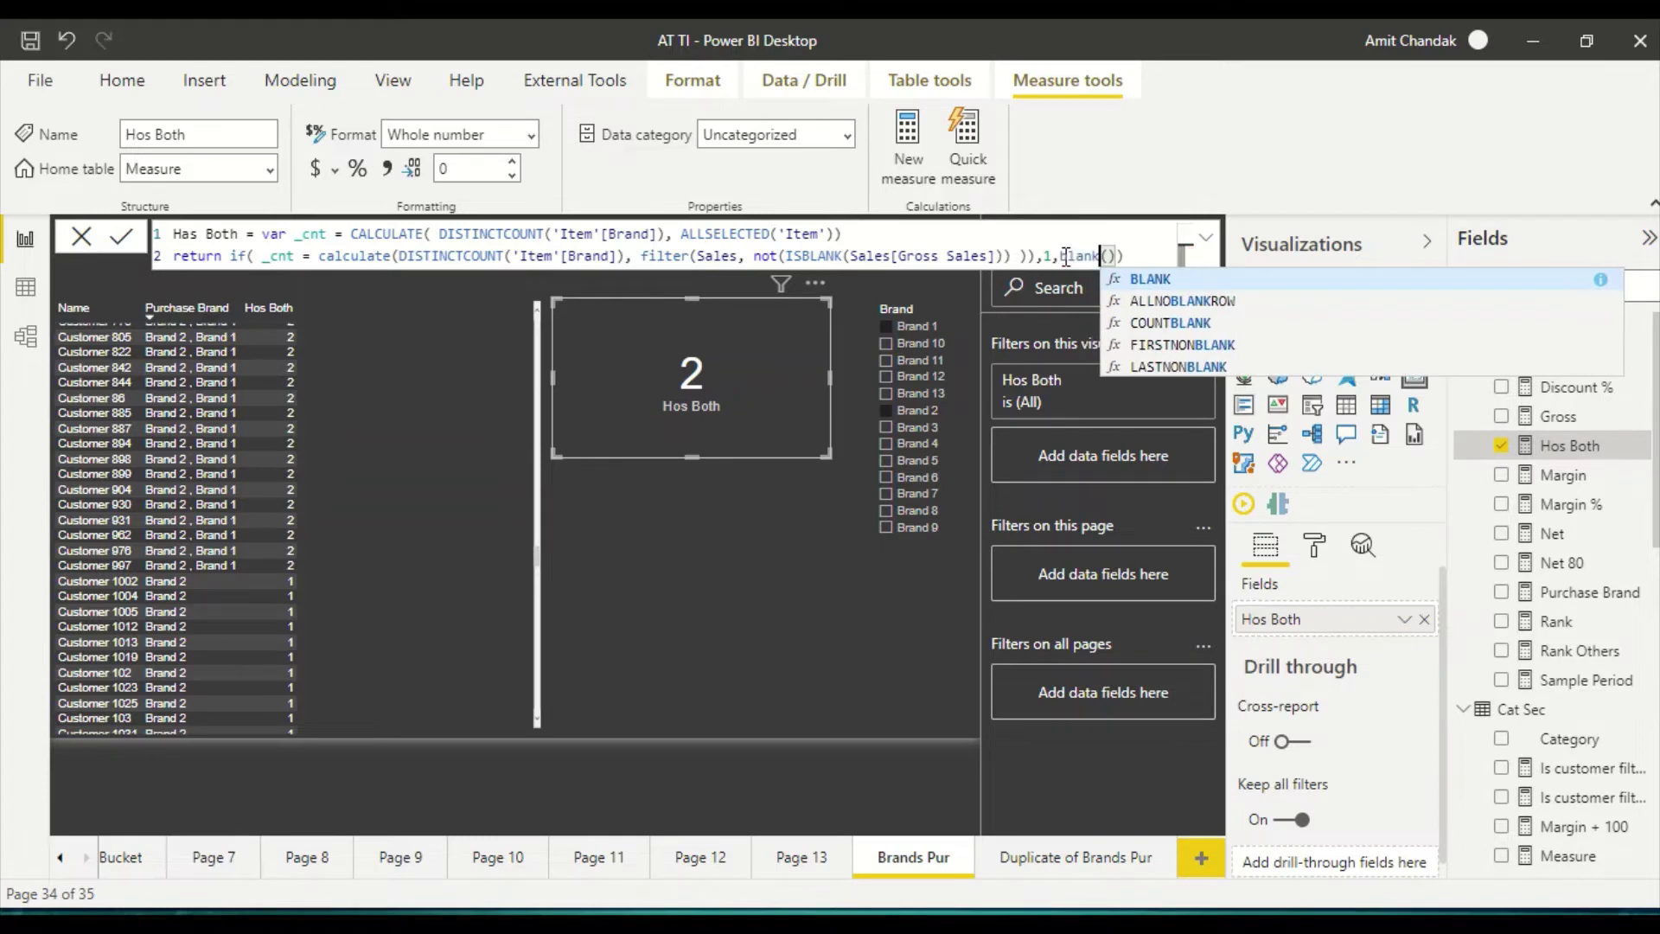
pyautogui.press('Right')
pyautogui.press('Right')
pyautogui.press('Return')
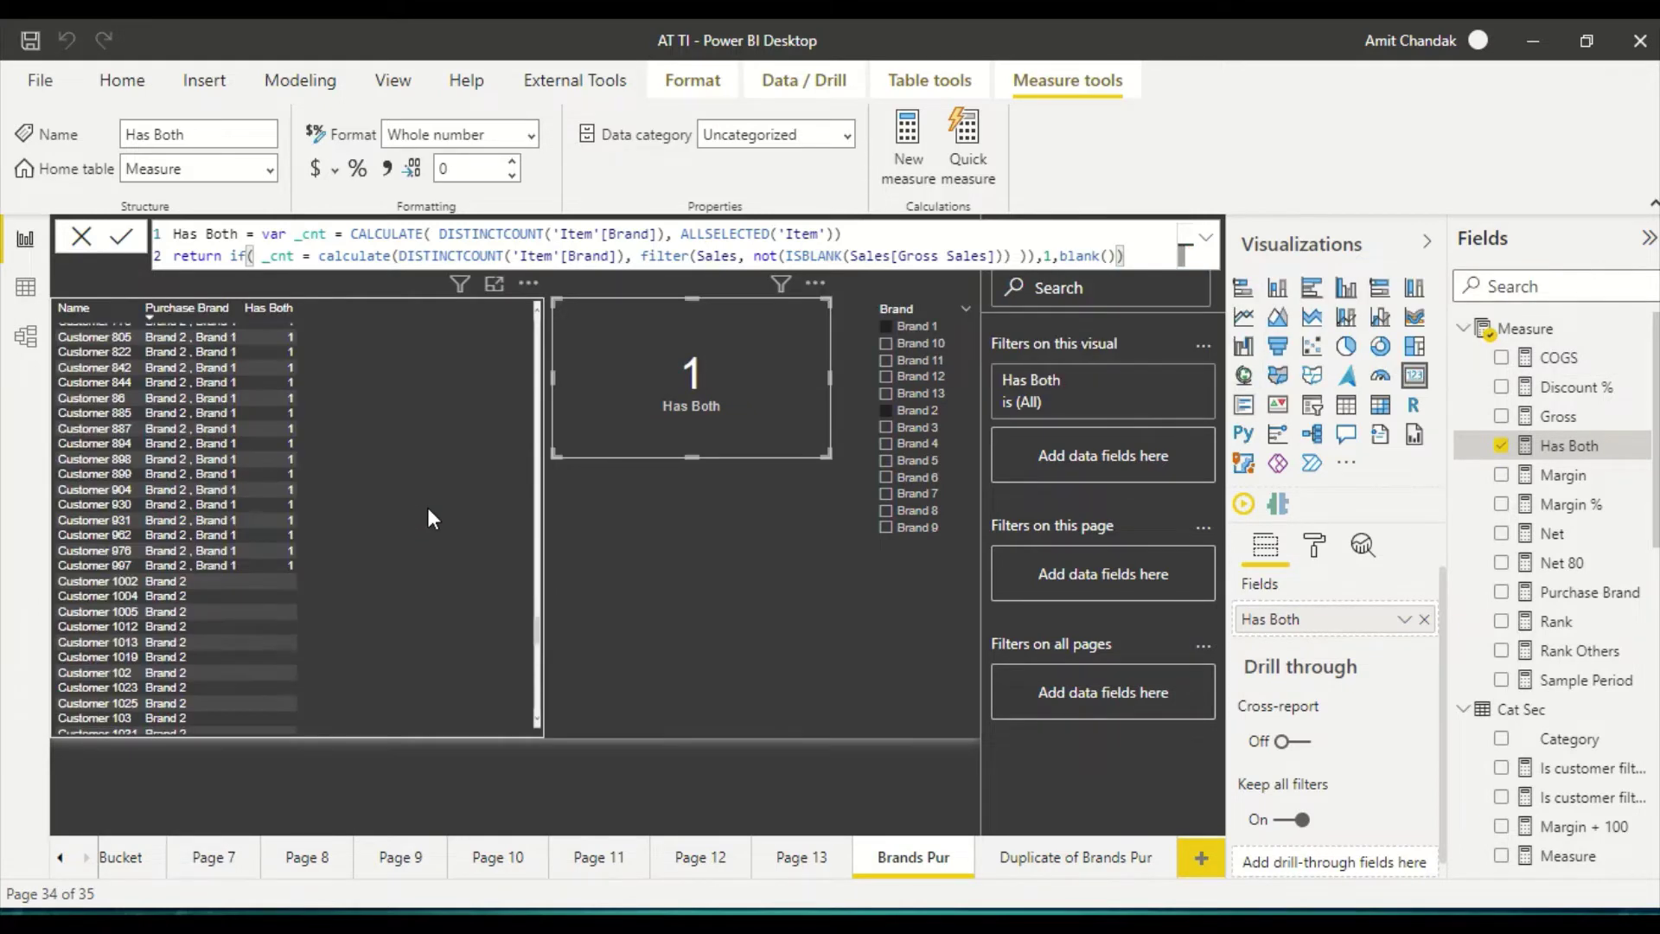
# - Review the Has Both values in the customer table and sort the table by Has Both
pyautogui.scroll(10, 308, 371)
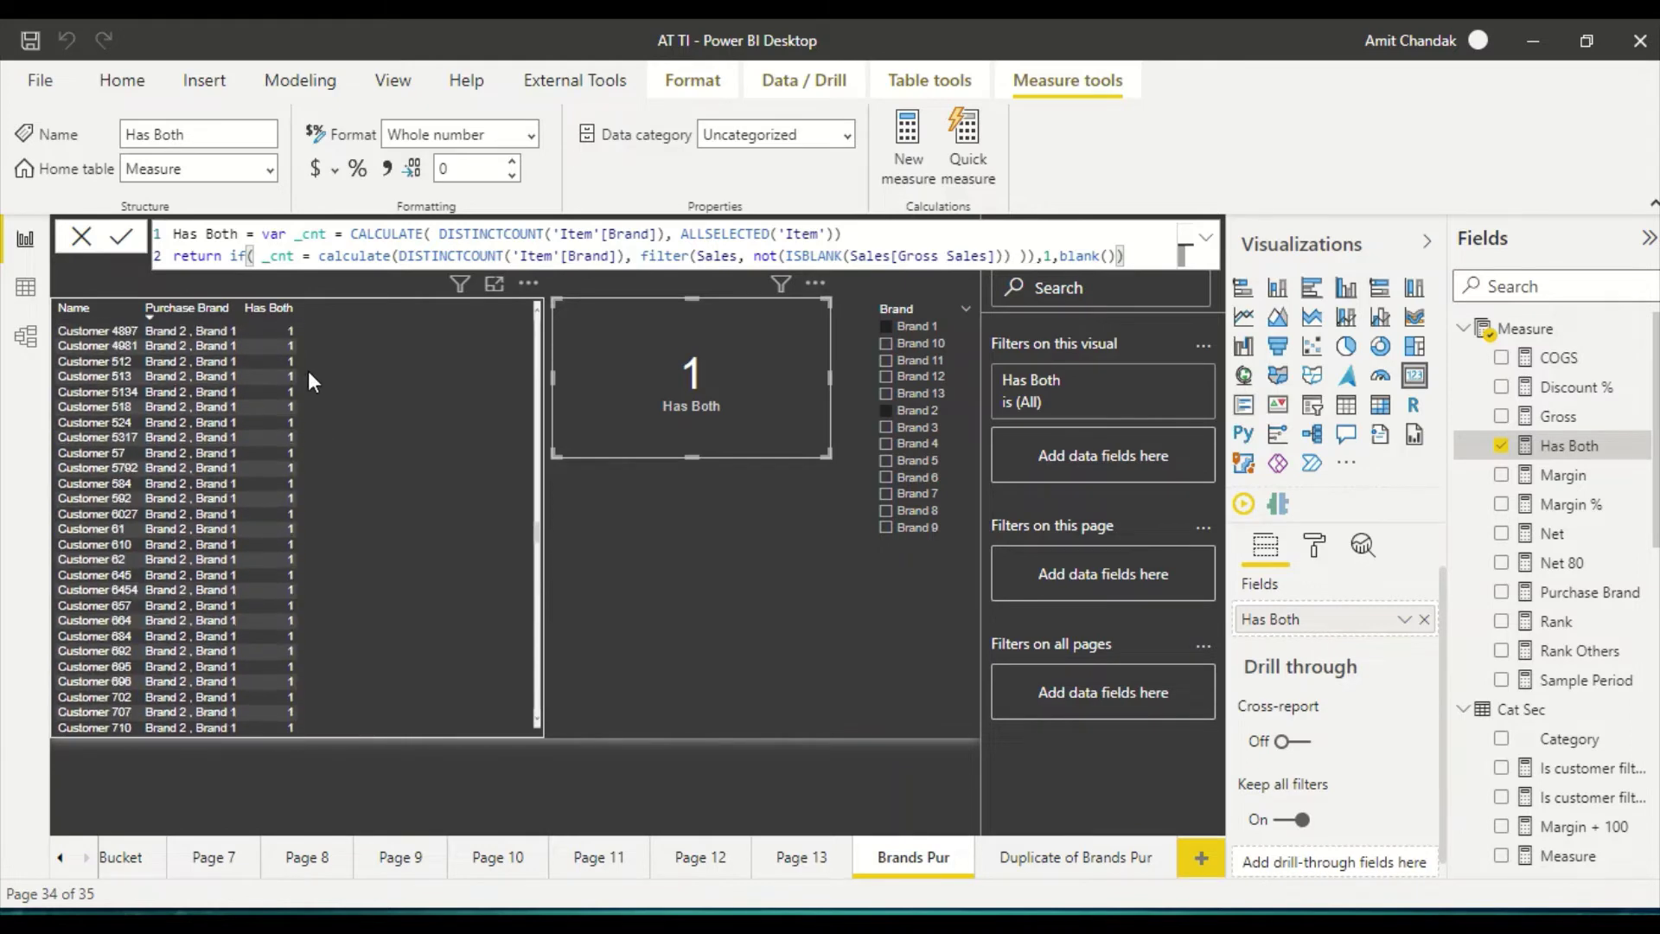
pyautogui.scroll(15, 308, 371)
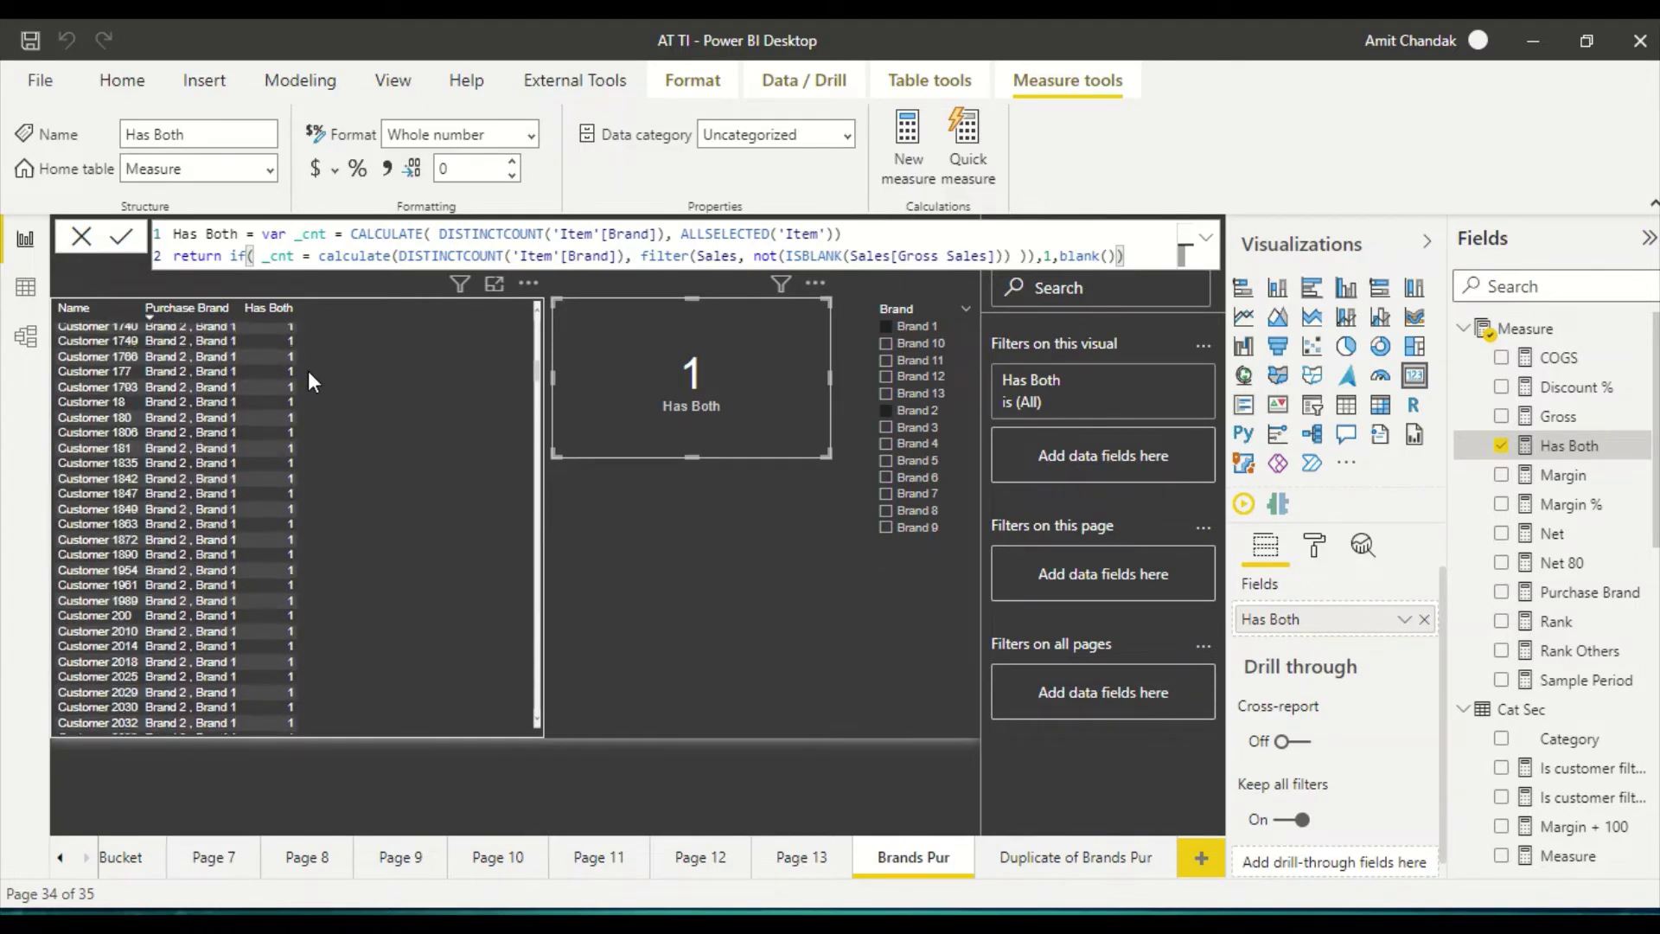
pyautogui.click(267, 305)
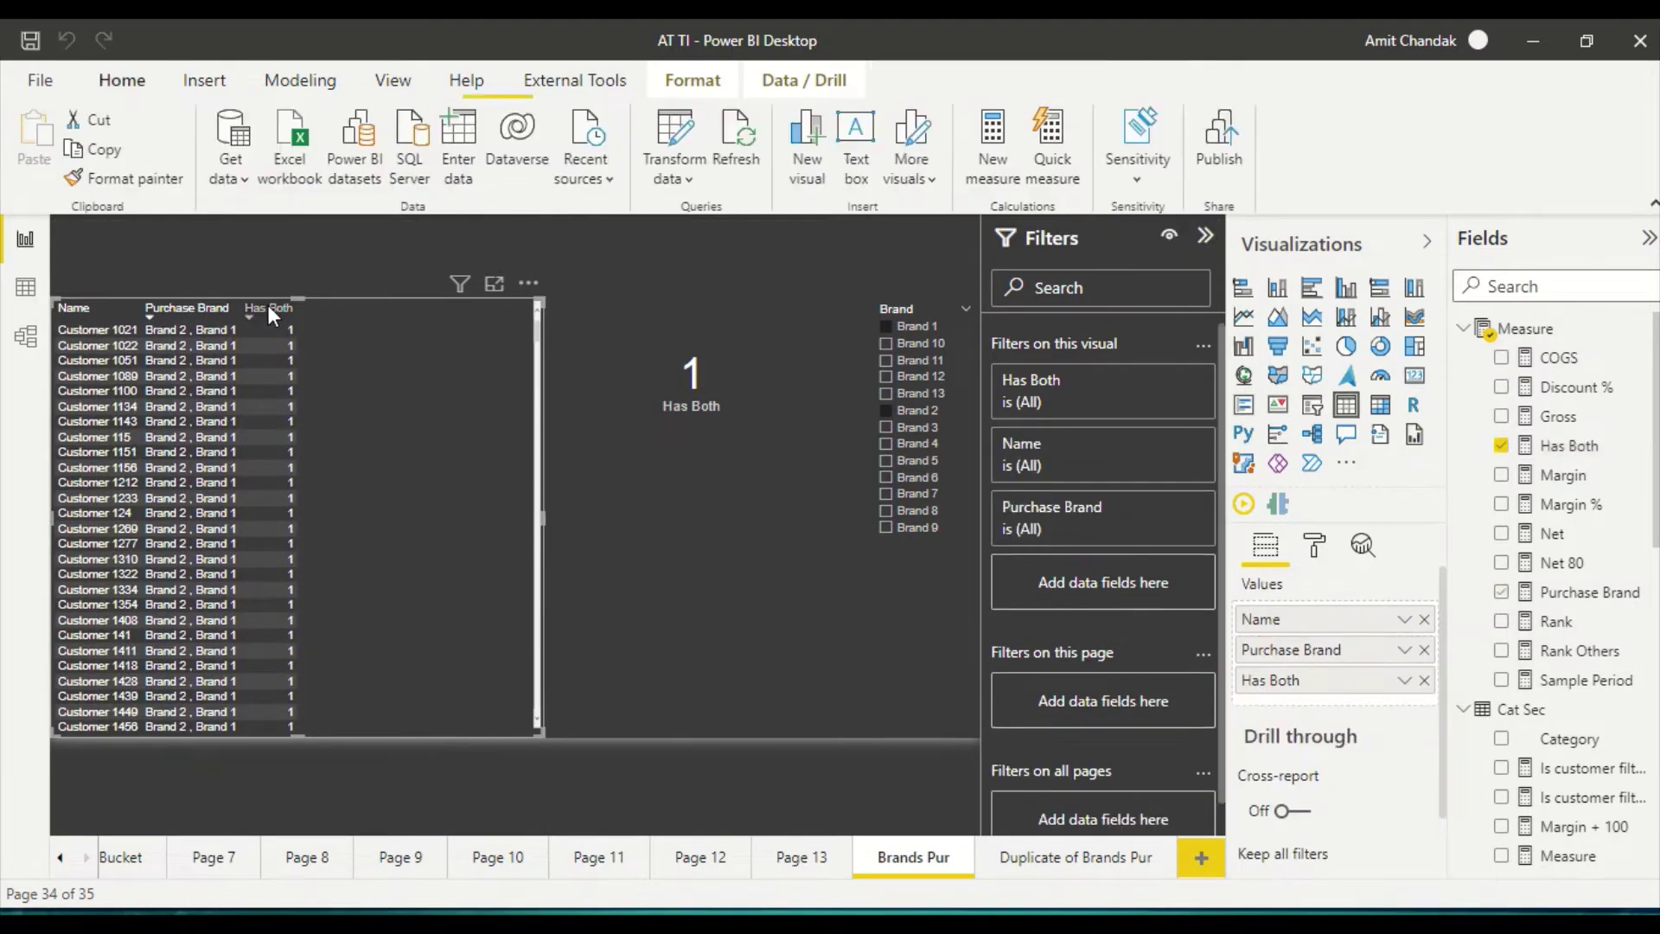
# - Examine the Has Both values against the purchased brands throughout the customer table
pyautogui.scroll(-2, 300, 398)
pyautogui.scroll(-10, 301, 402)
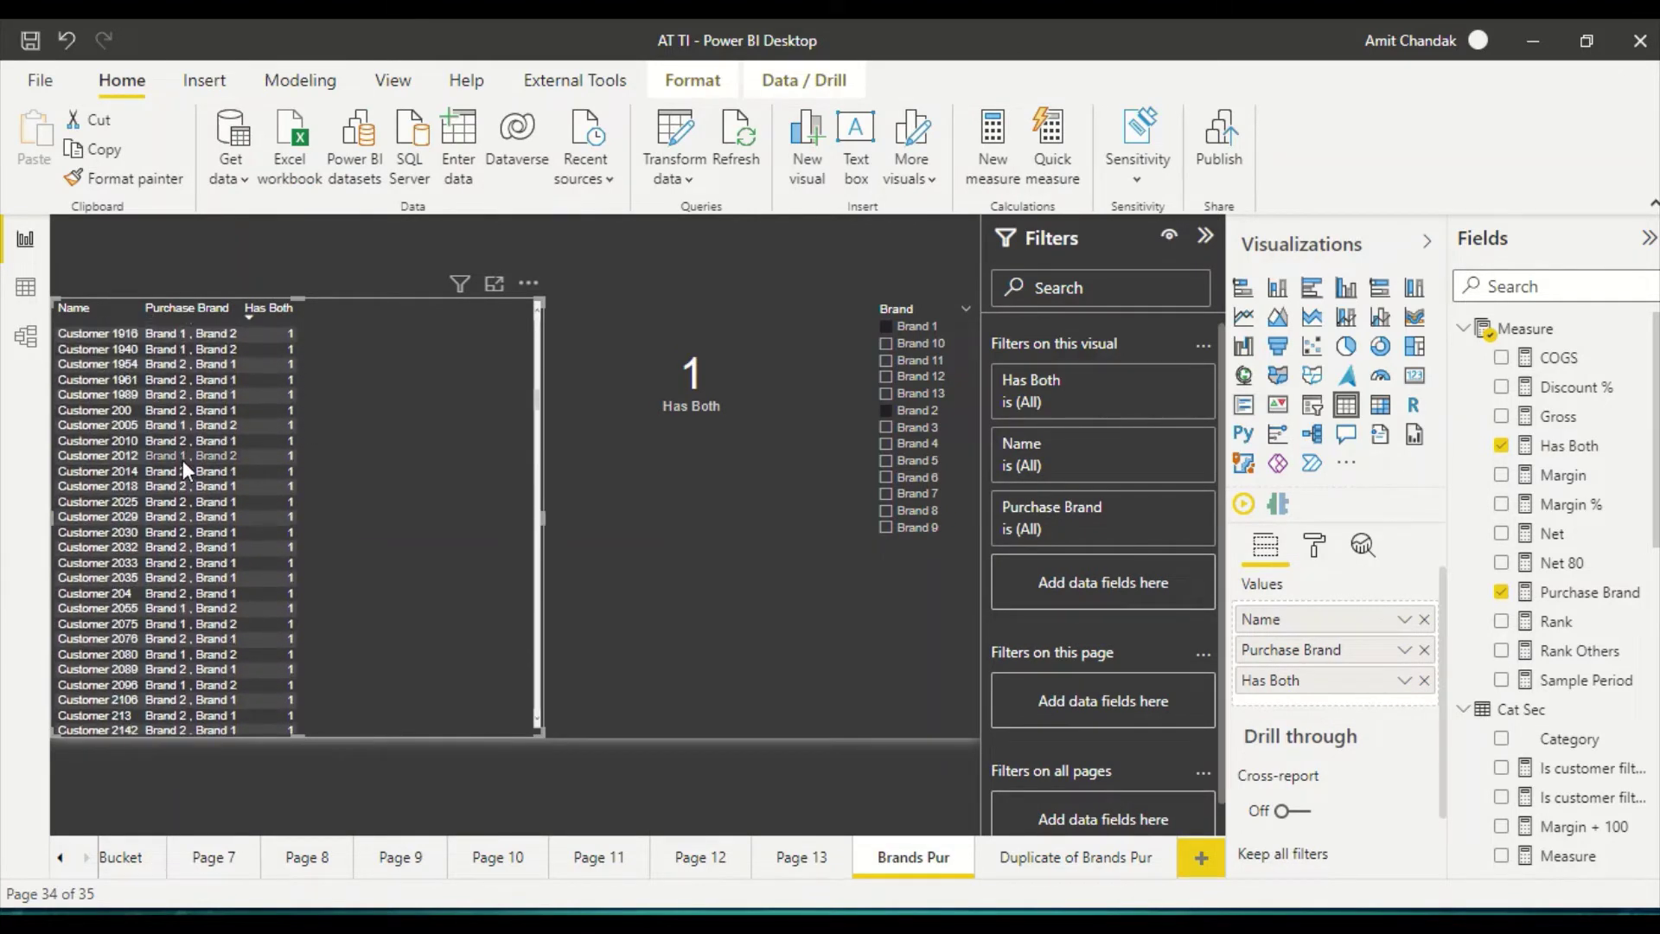
pyautogui.scroll(-10, 255, 490)
pyautogui.scroll(-20, 267, 511)
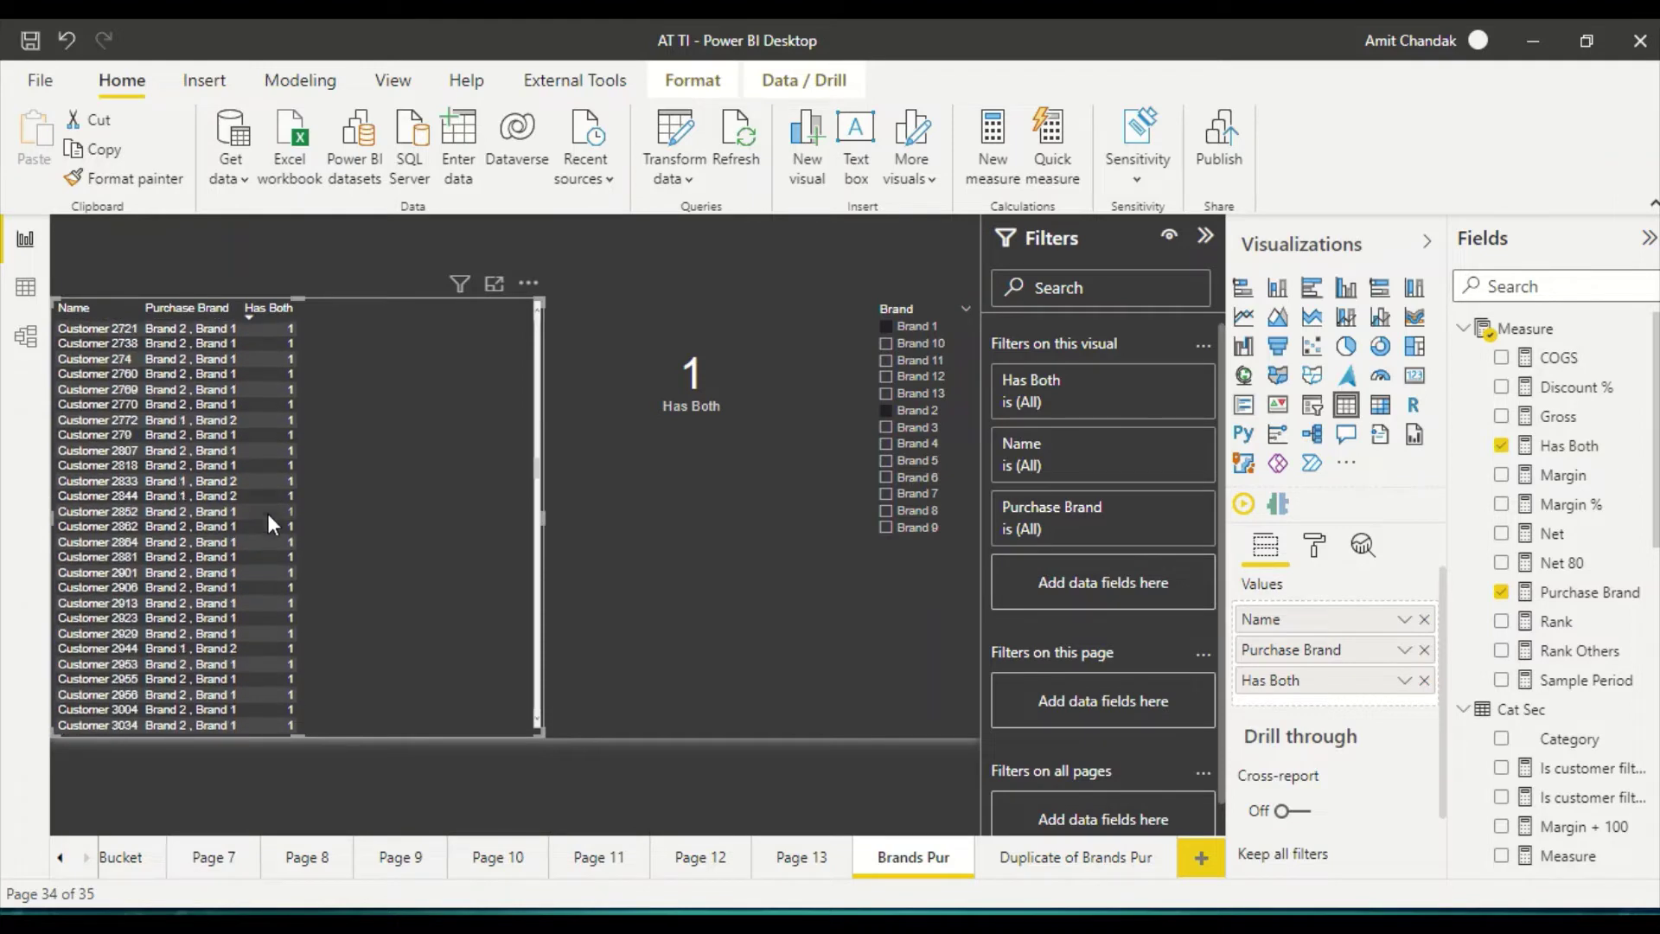
pyautogui.scroll(-15, 268, 518)
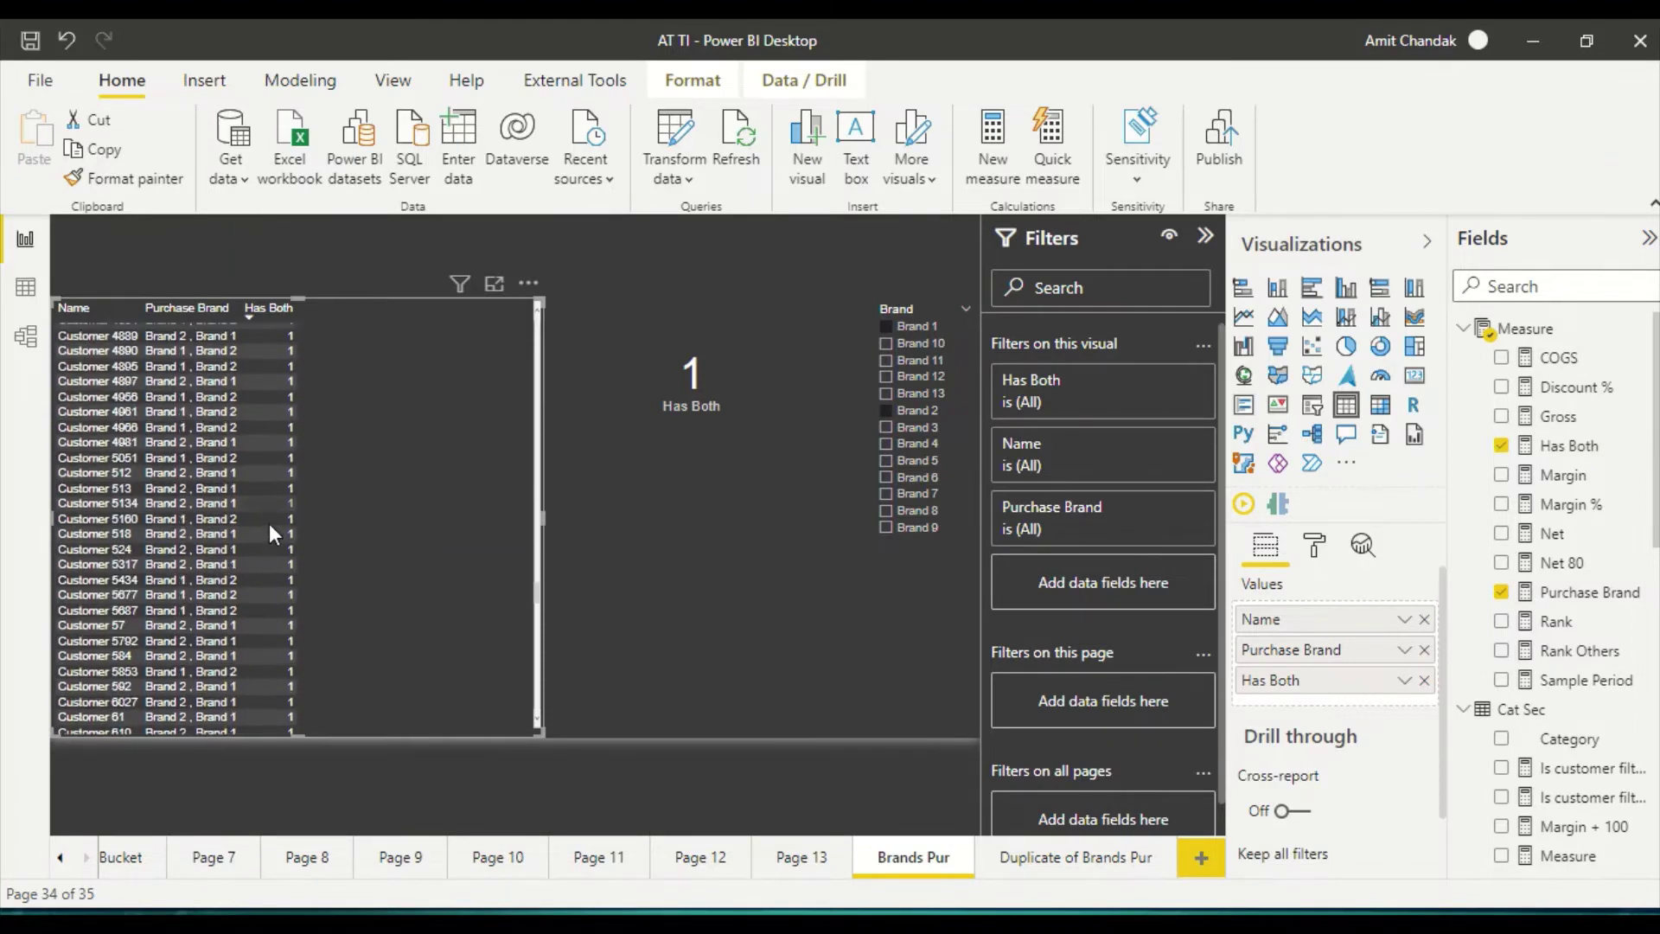
pyautogui.scroll(15, 268, 526)
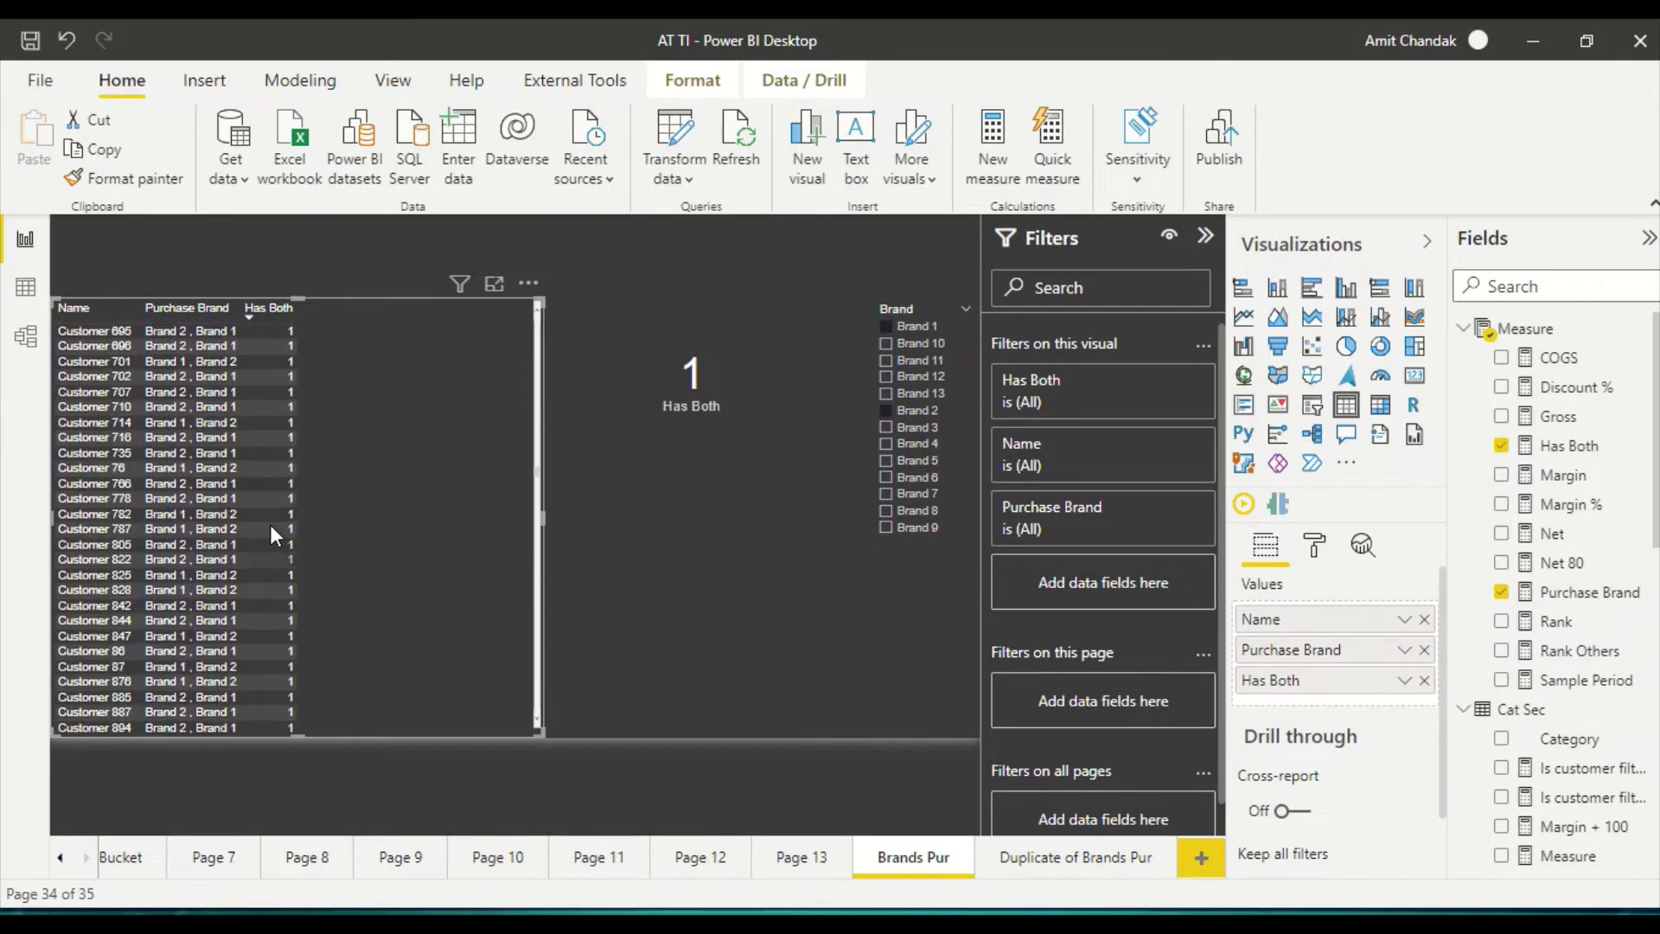
pyautogui.scroll(10, 292, 506)
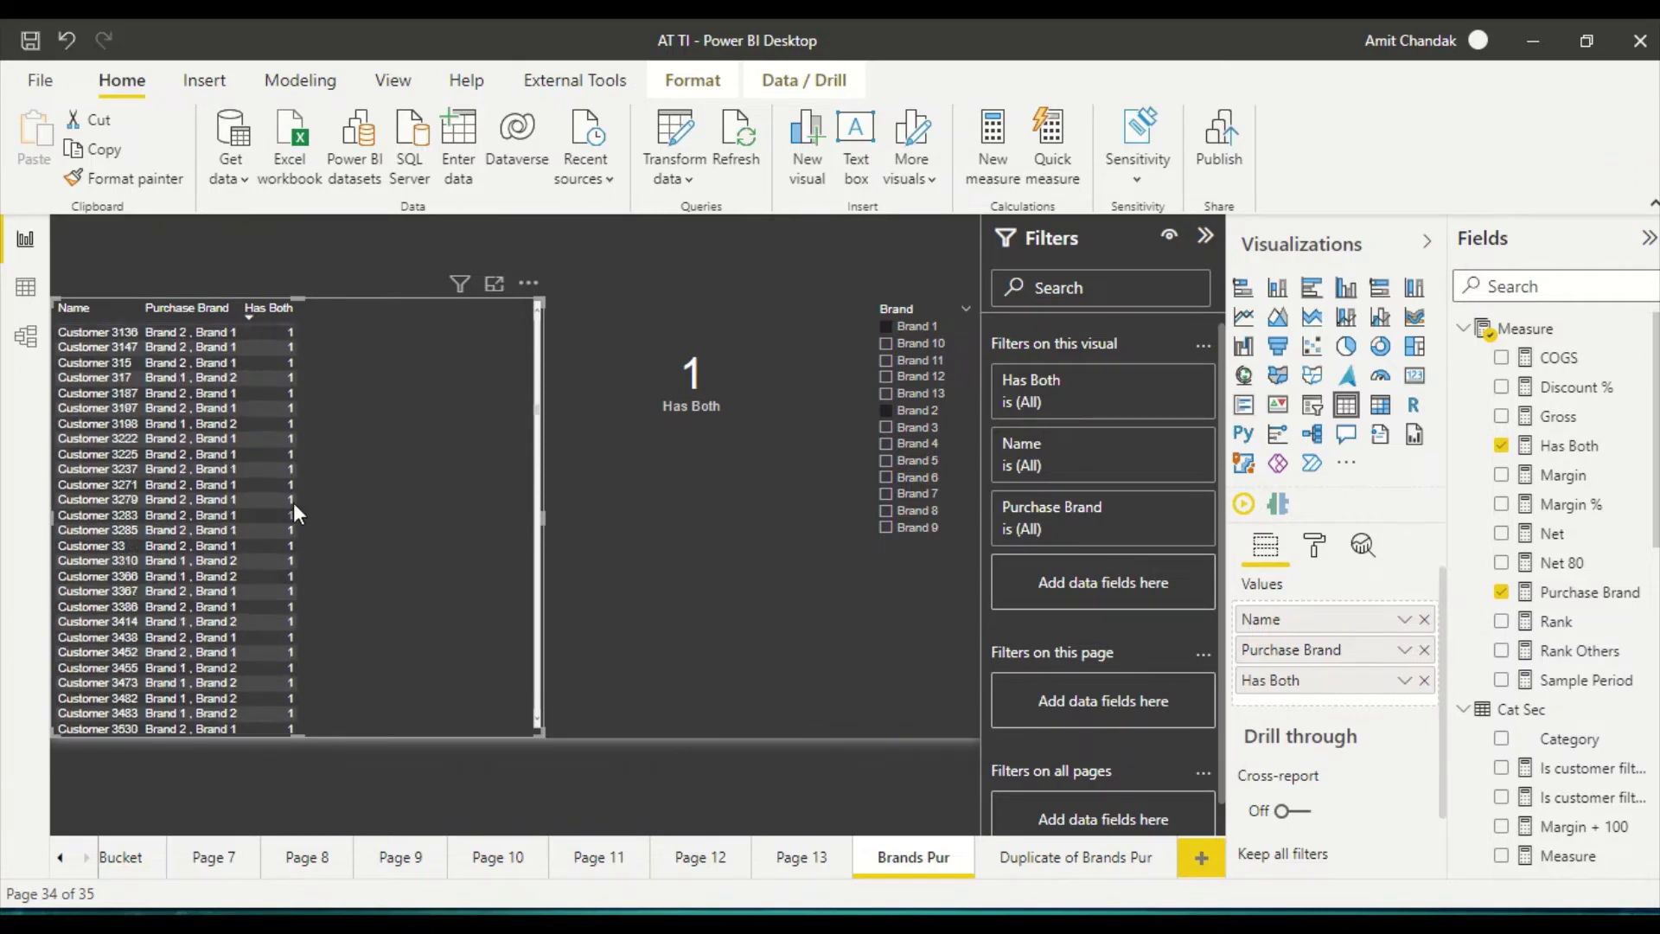
pyautogui.scroll(15, 372, 448)
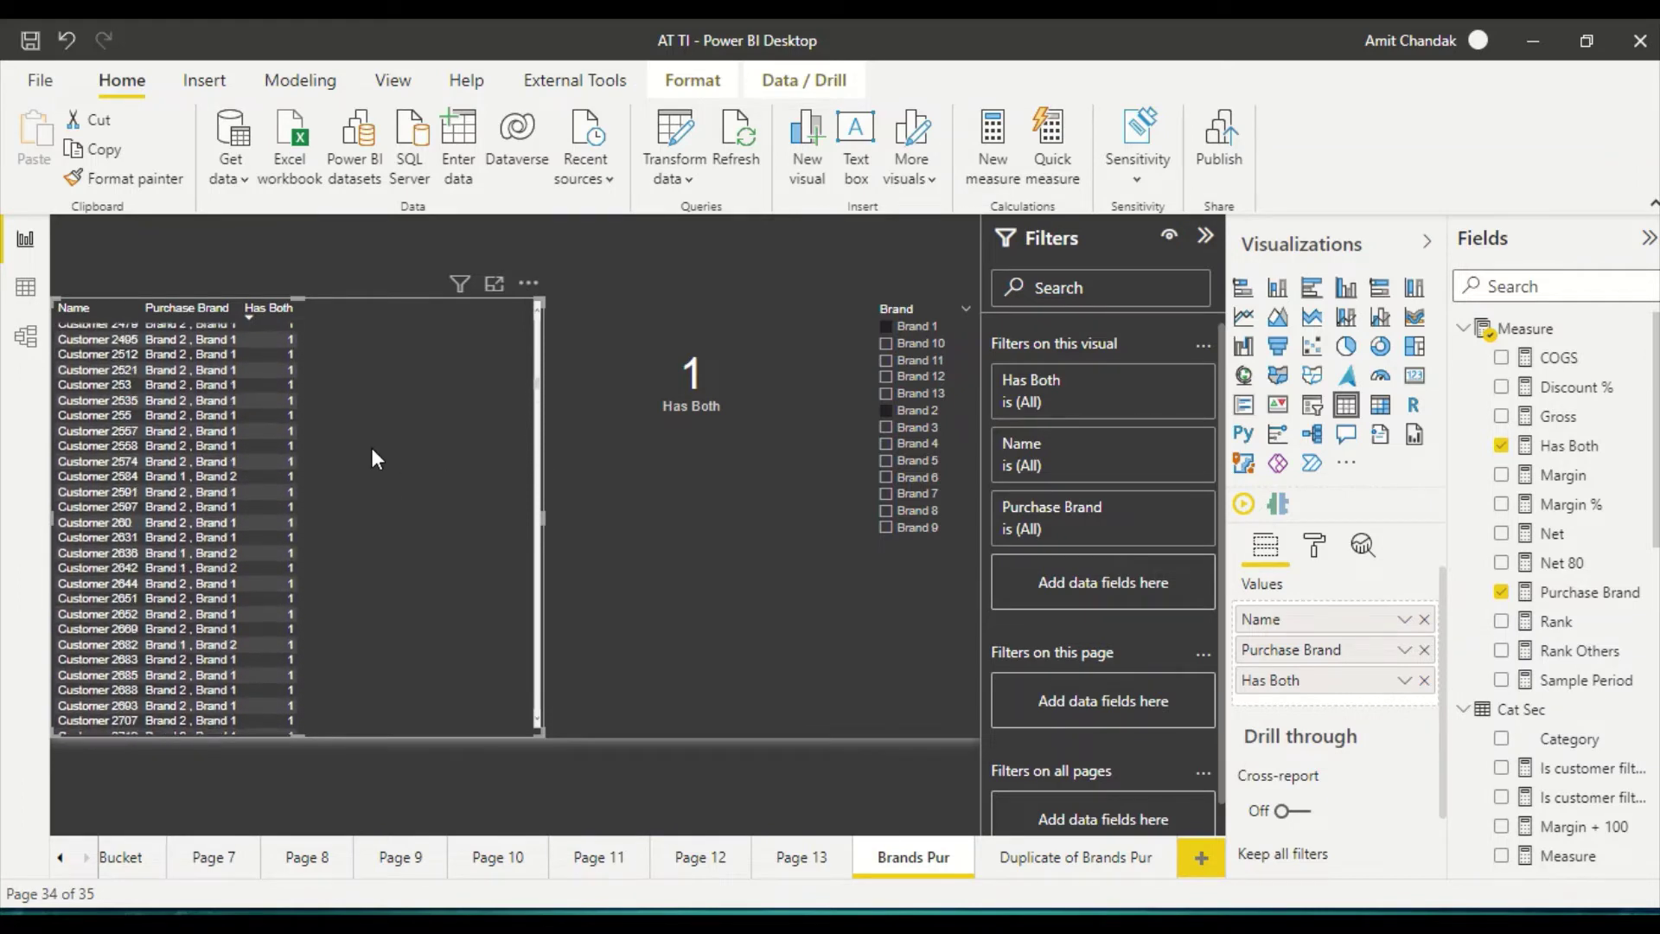
pyautogui.scroll(1, 371, 448)
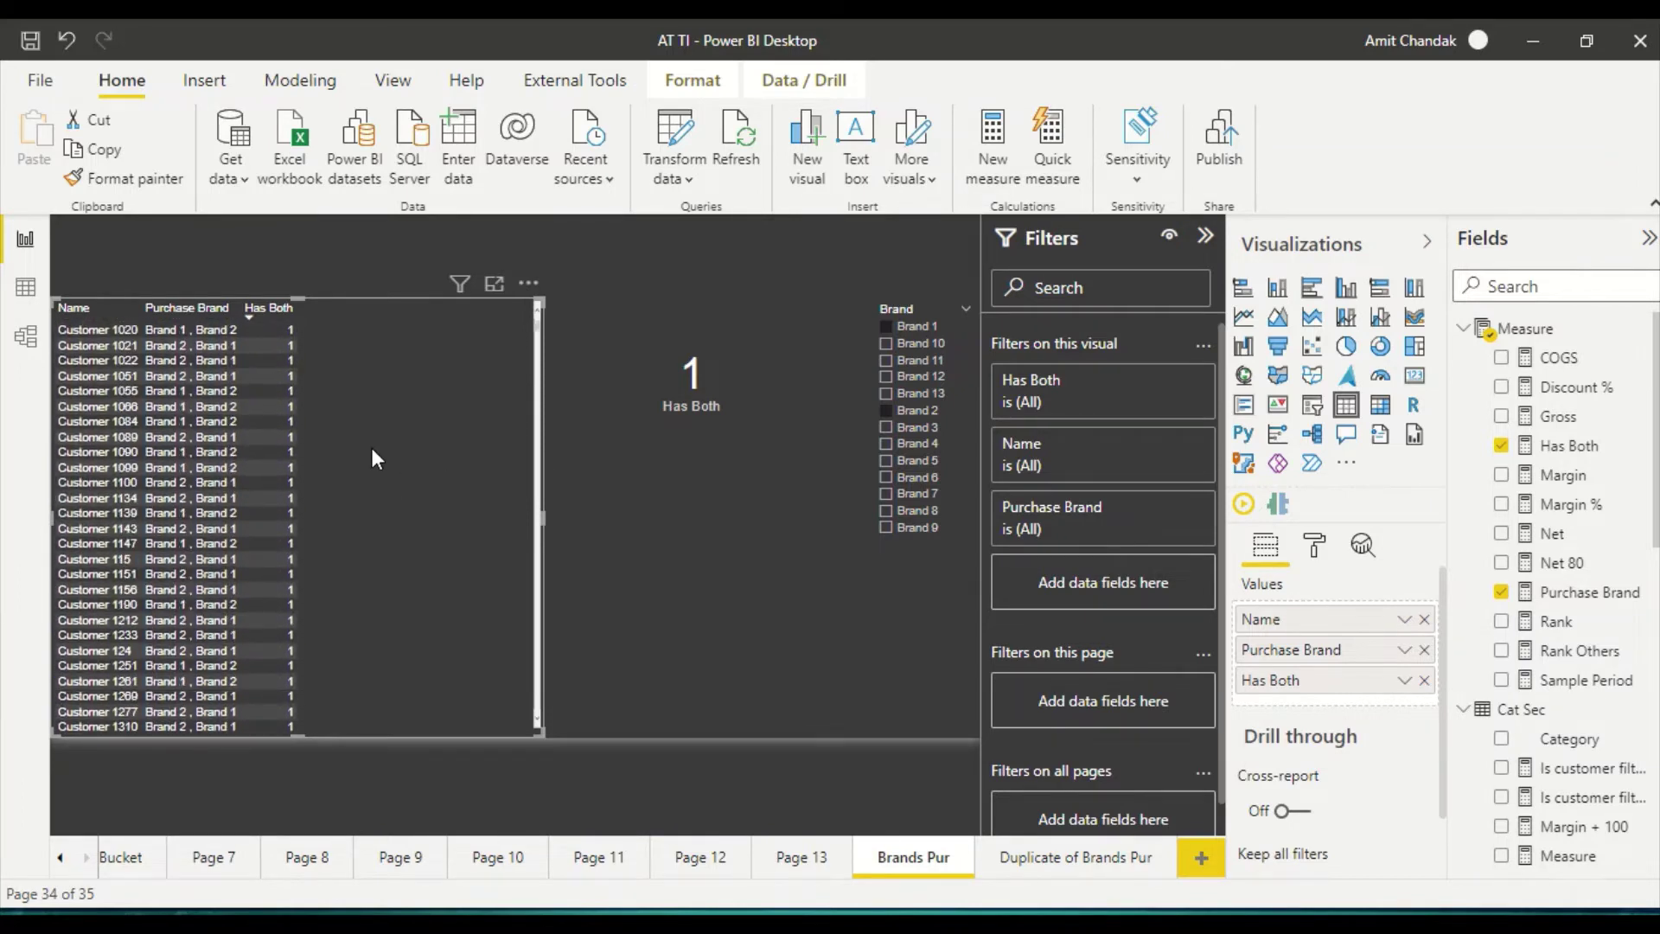
# - Add the Has Both measure to the category table on the Duplicate of Brands Pur page
pyautogui.click(1607, 595)
pyautogui.click(1078, 856)
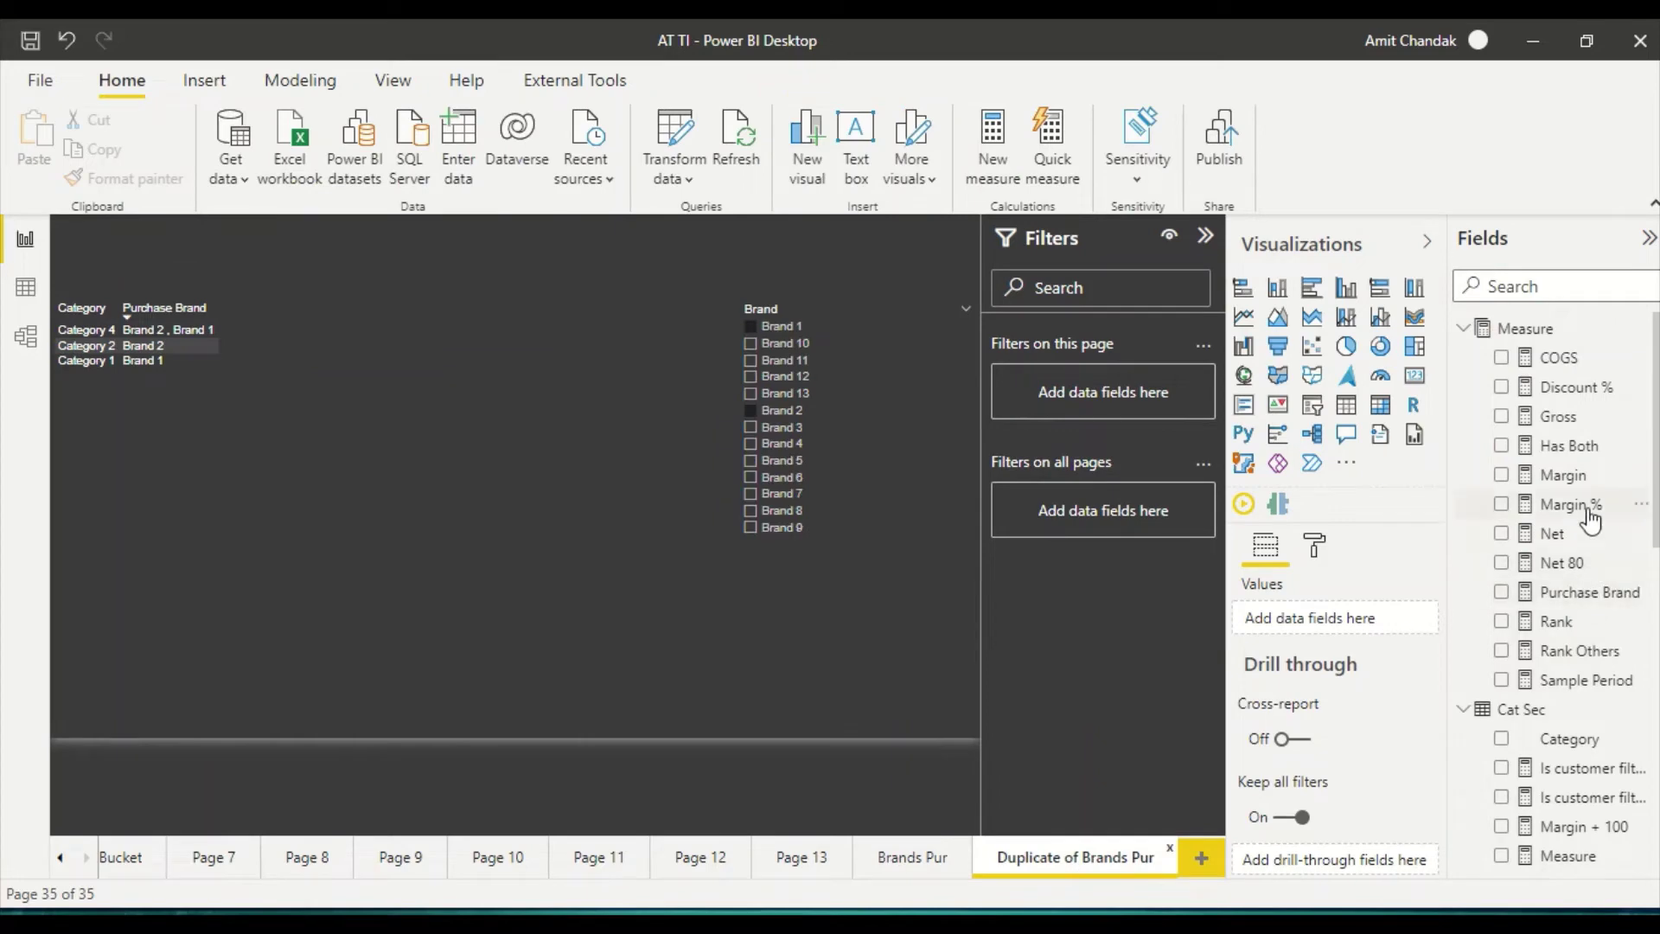
pyautogui.moveTo(1569, 445); pyautogui.dragTo(260, 507)
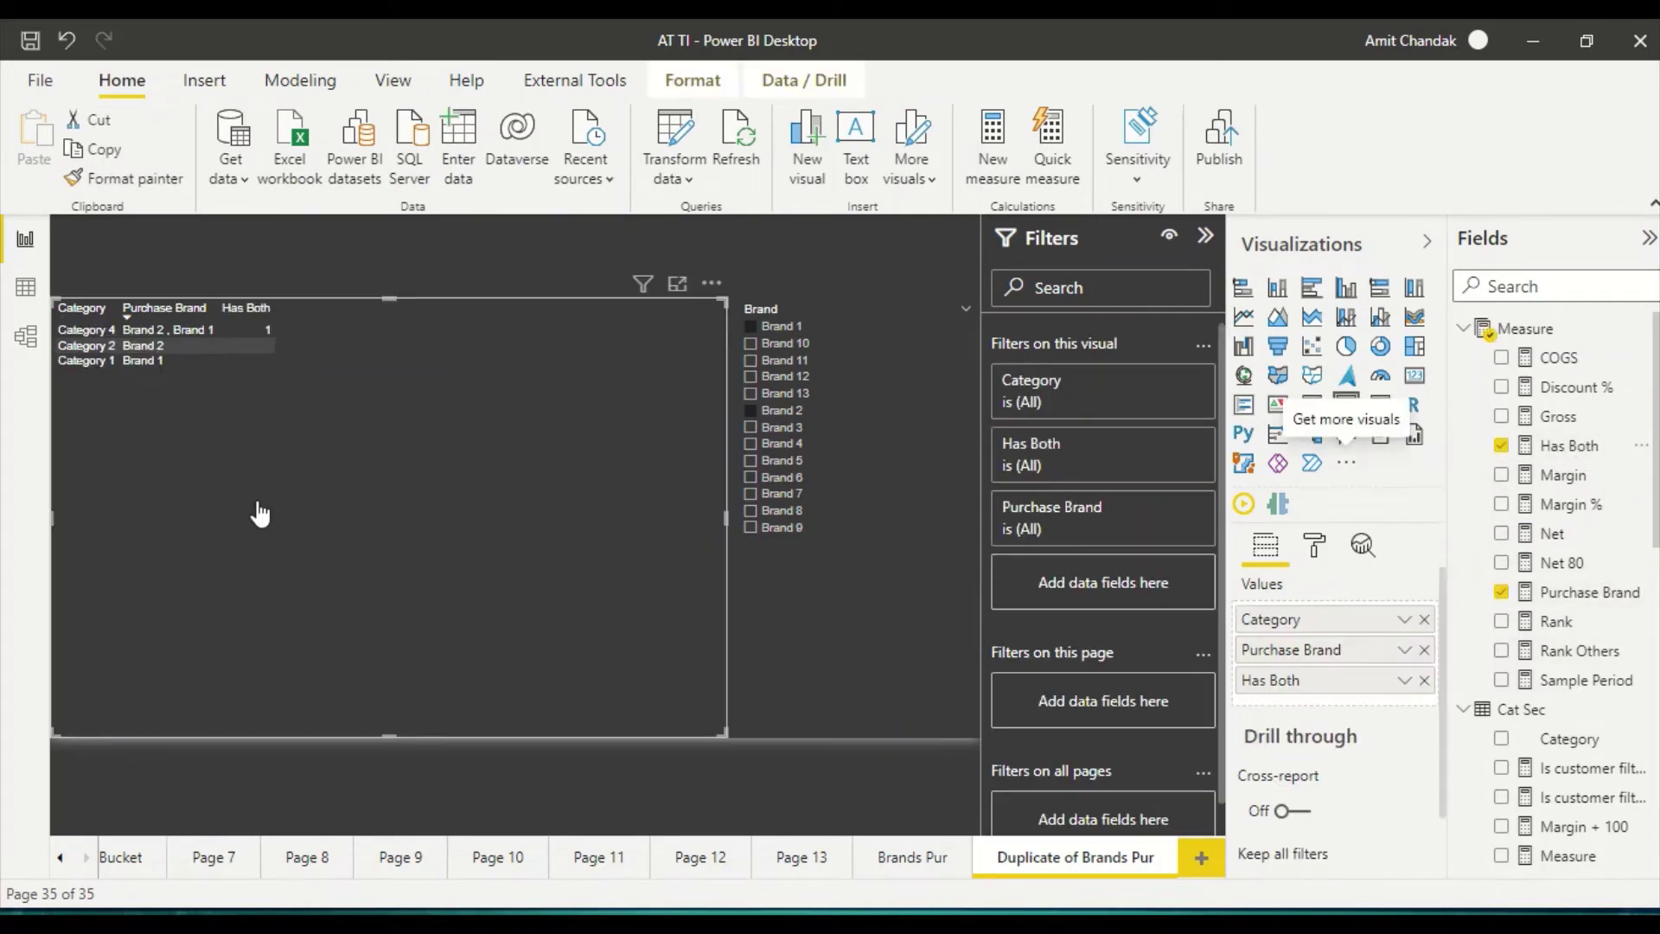
# - Open the Has Both formula from the Brands Pur page and start a SUMX before the returned IF
pyautogui.click(918, 862)
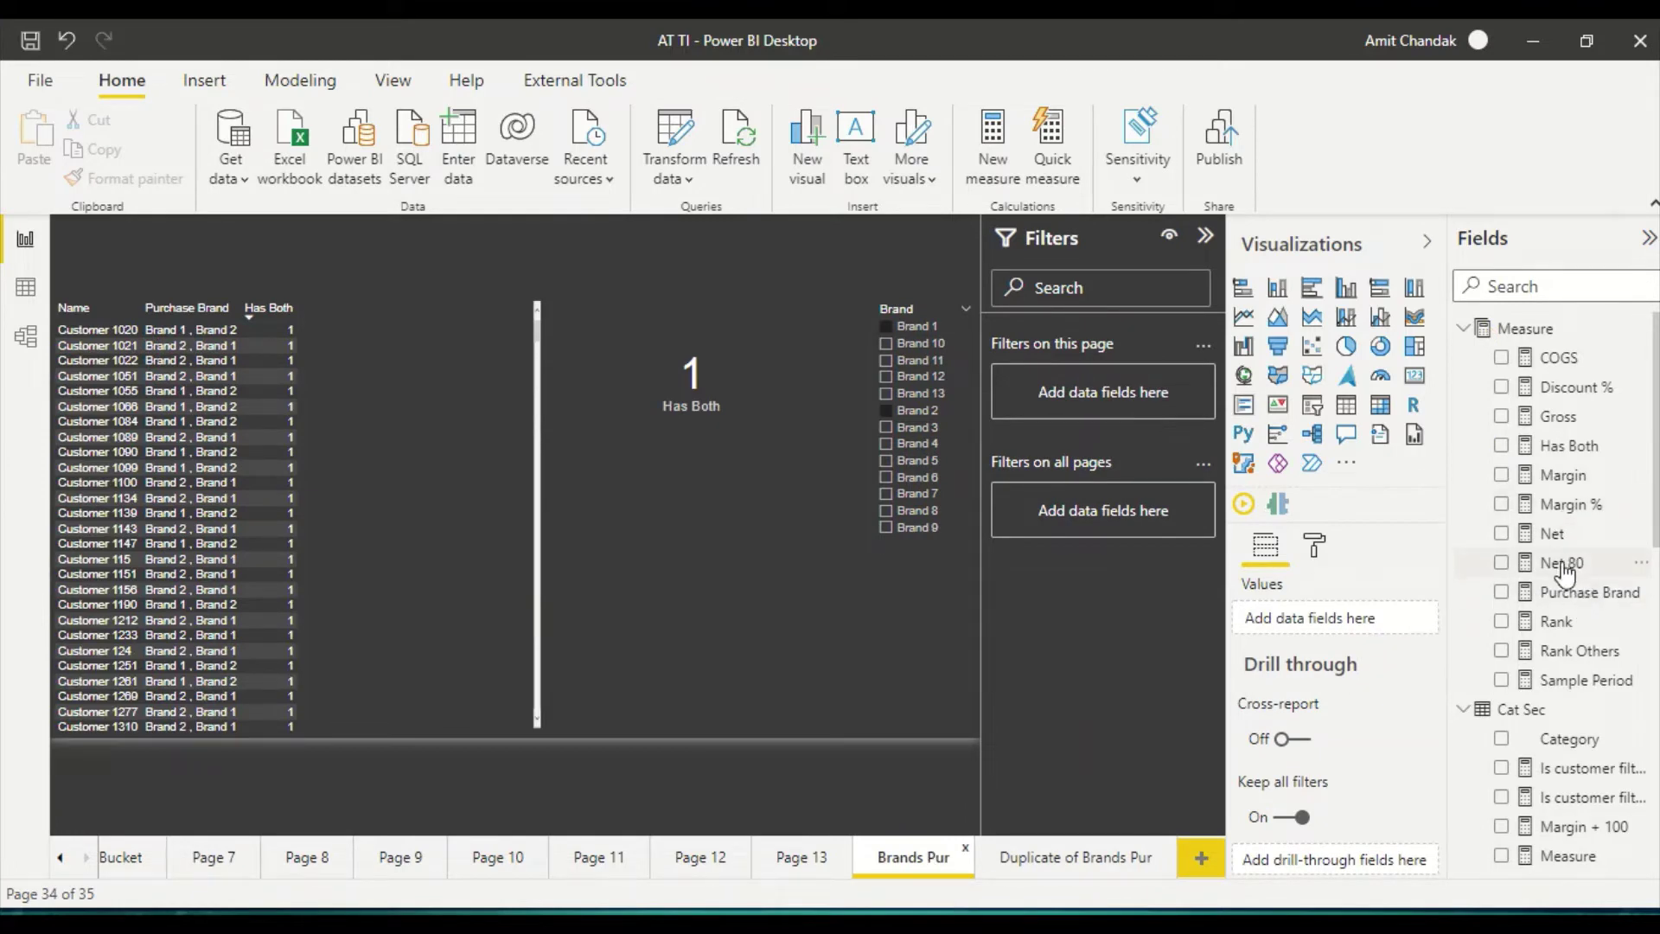
pyautogui.click(1566, 447)
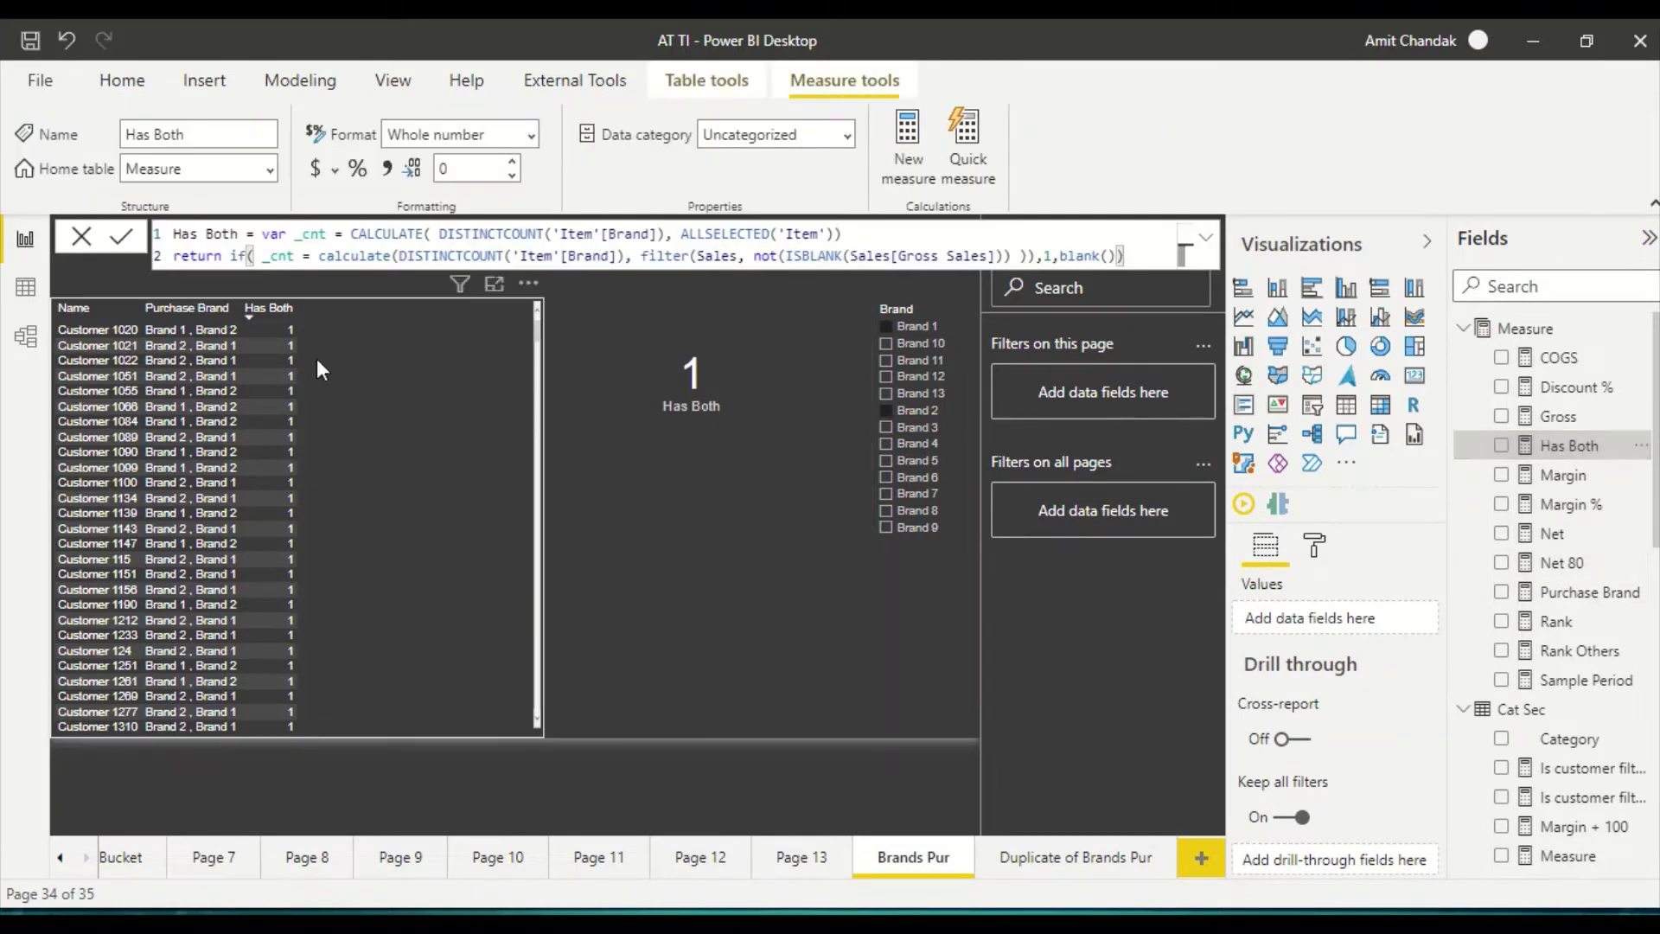
pyautogui.click(242, 247)
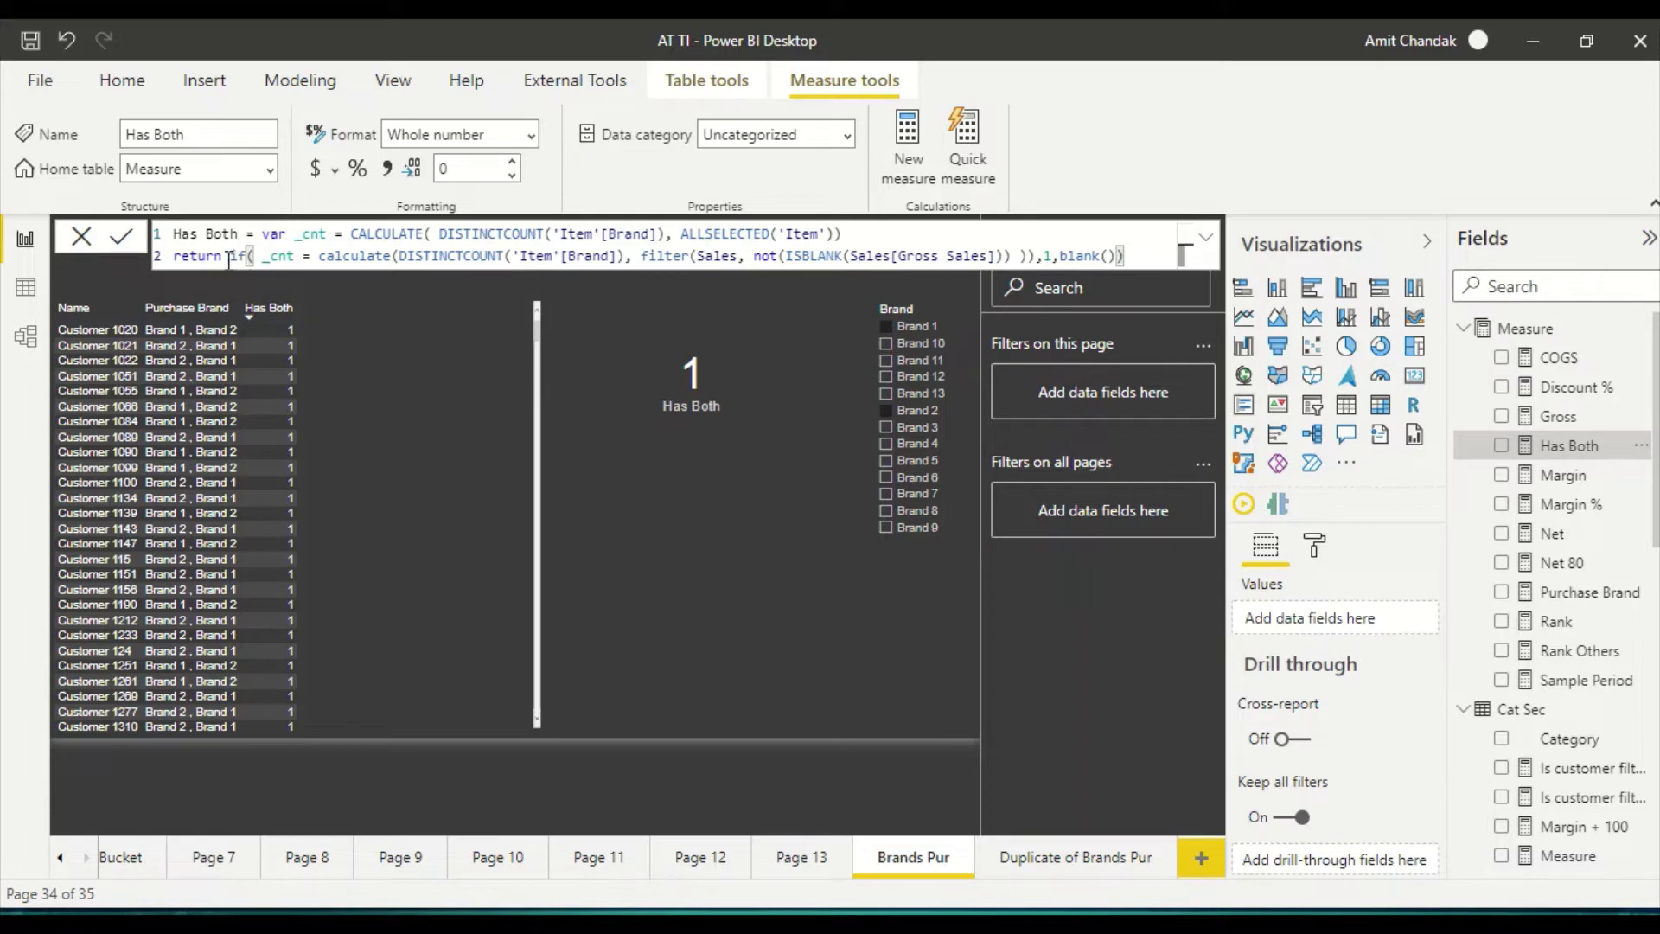
pyautogui.click(229, 257)
pyautogui.write('sumx(')
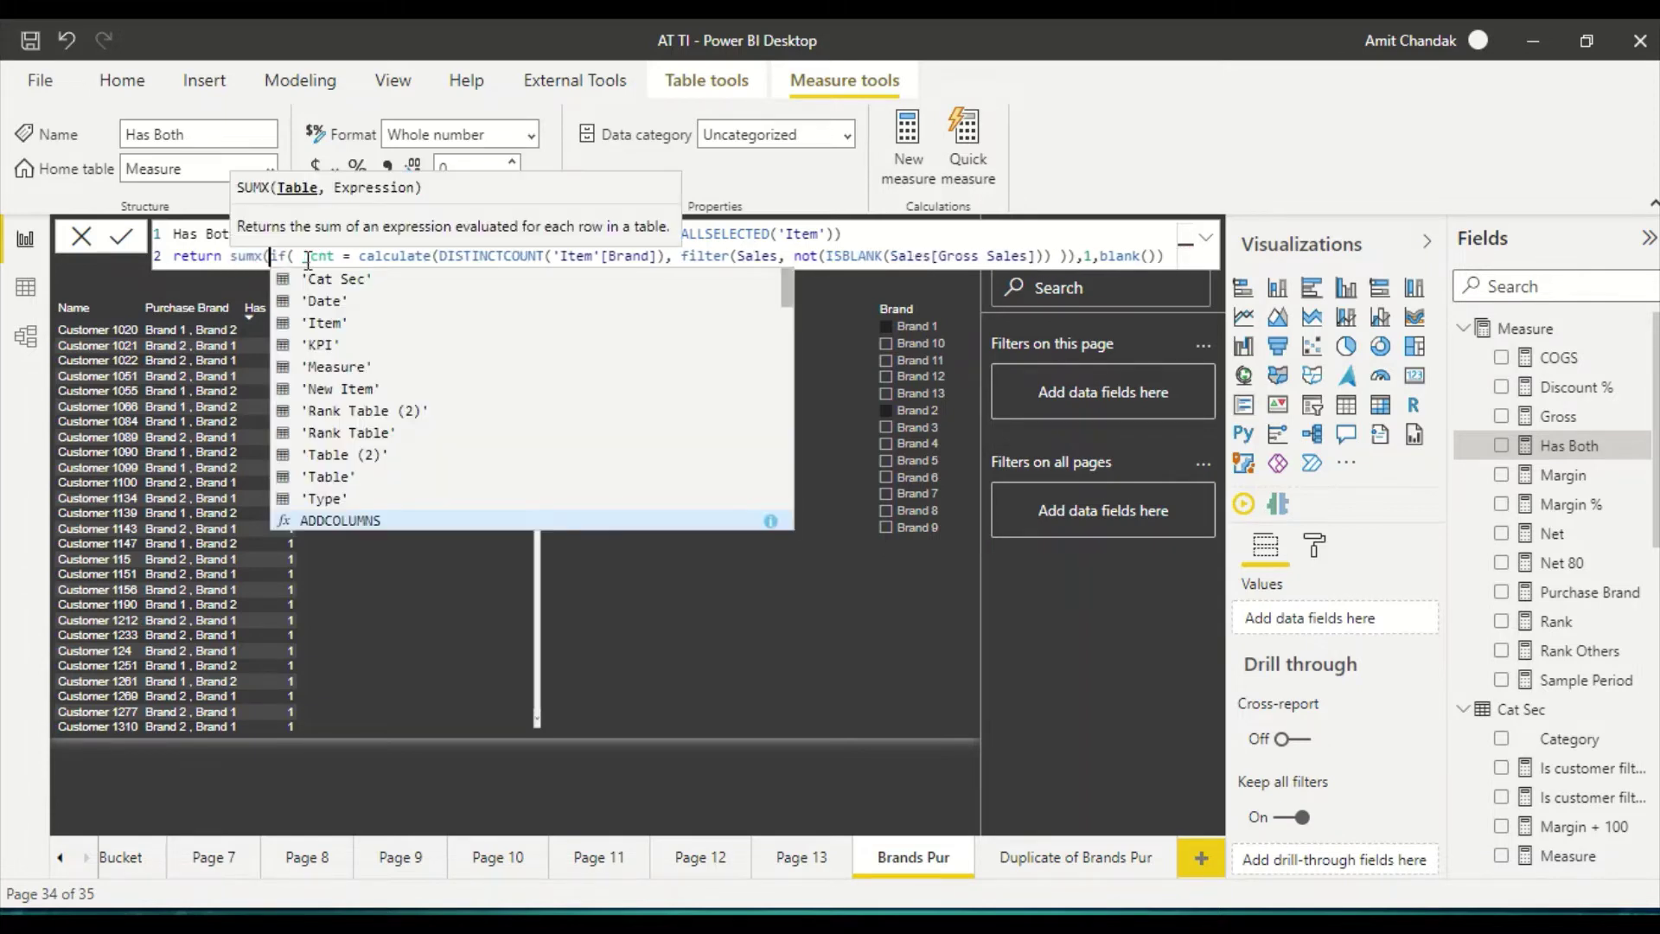
# - Give the SUMX VALUES(Customer[Name]) as its table argument, with the IF as its expression
pyautogui.write('valu ')
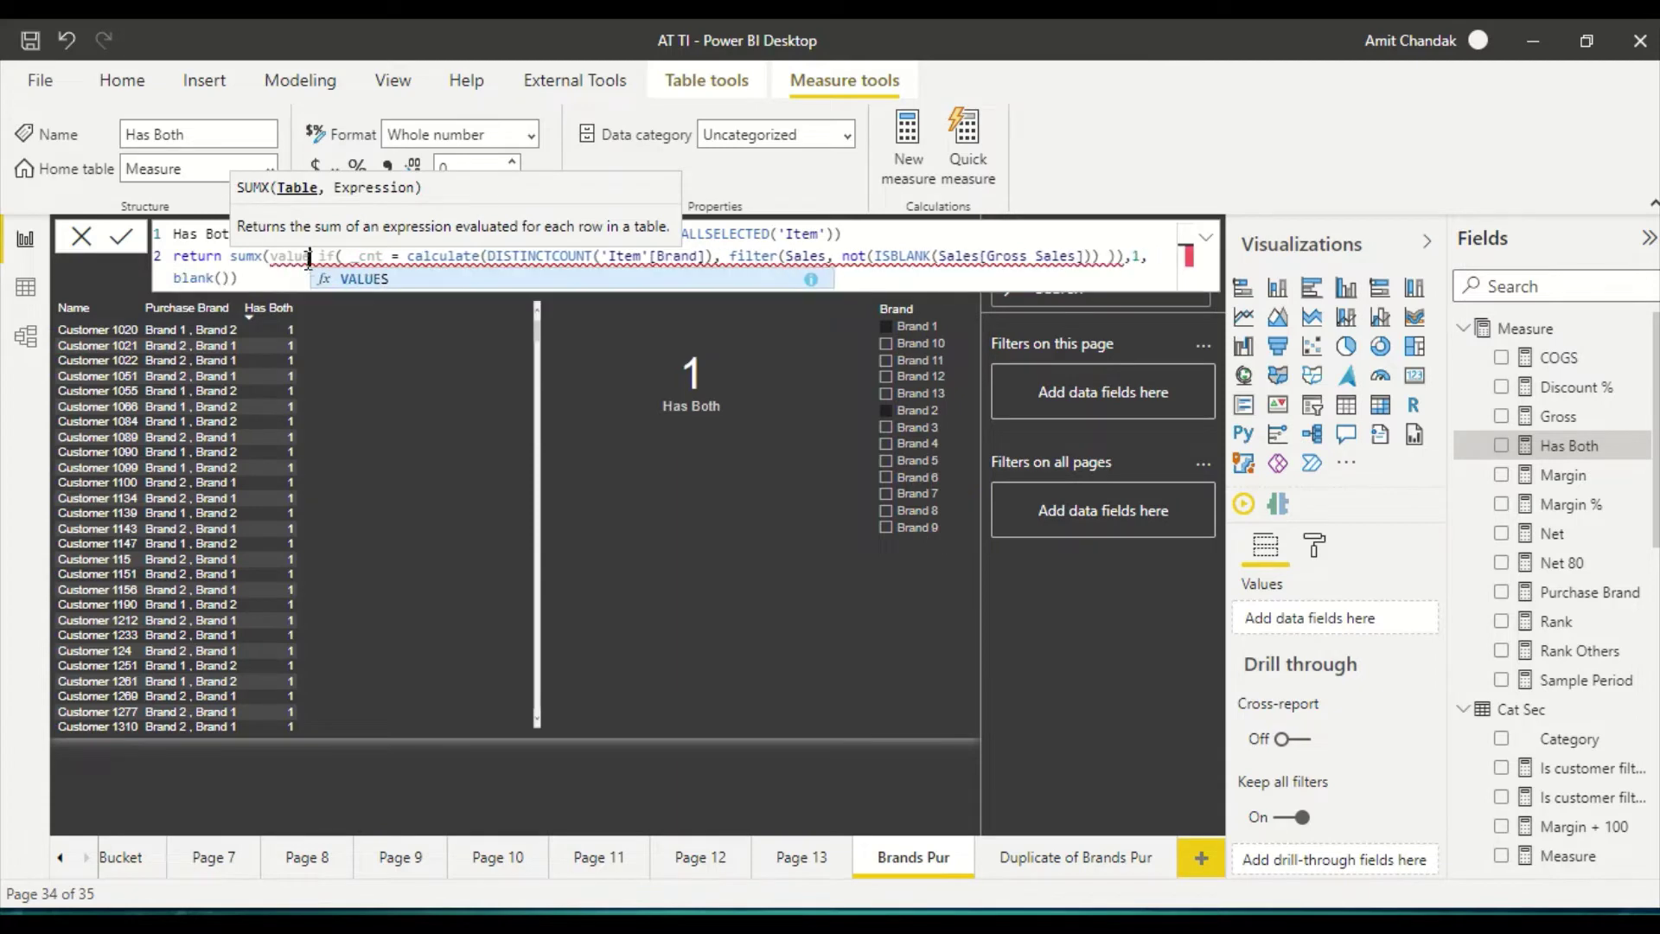
pyautogui.write('es(')
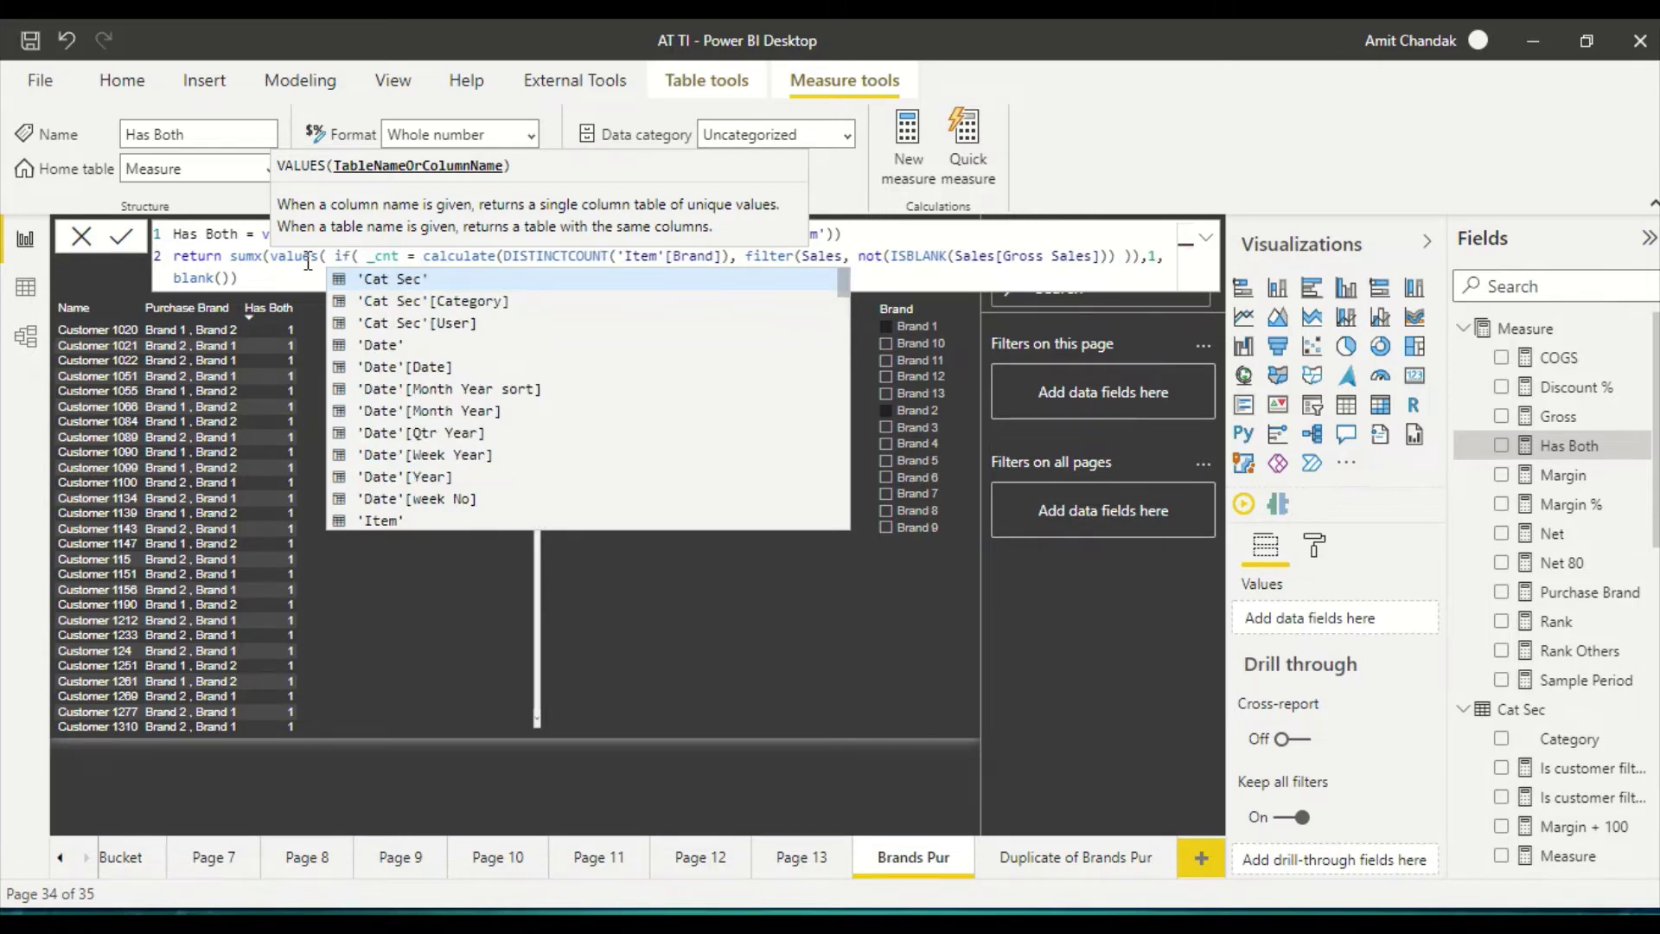
pyautogui.write('cus')
pyautogui.press('Down')
pyautogui.press('Down')
pyautogui.press('Down')
pyautogui.press('Down')
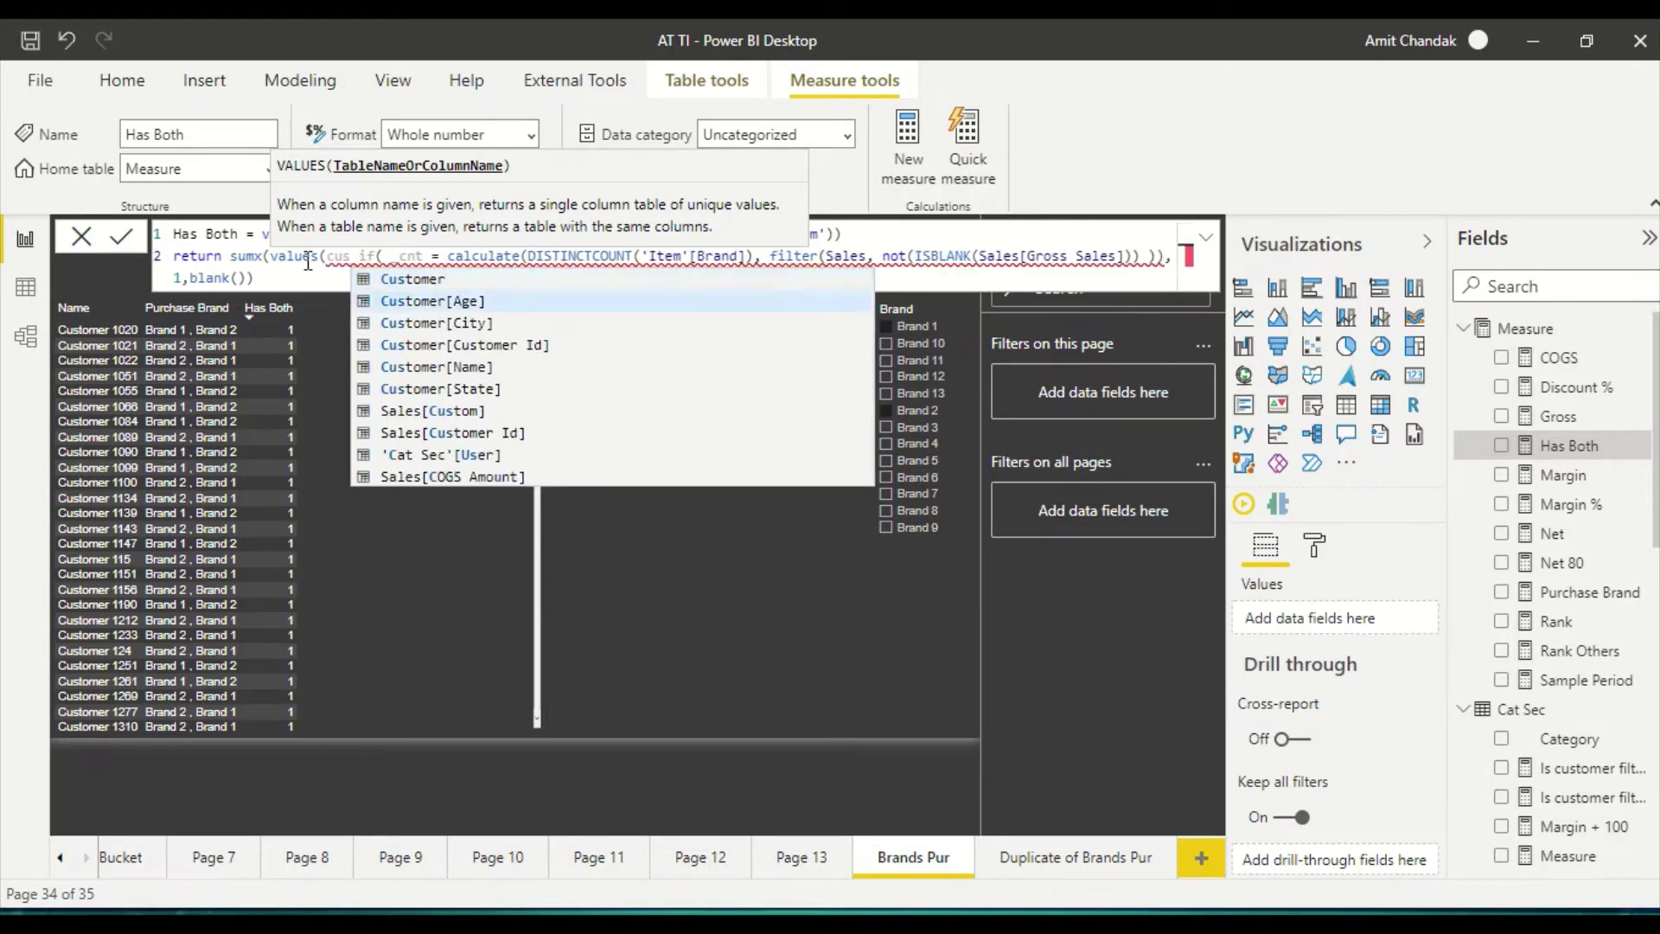
pyautogui.press('Tab')
pyautogui.write('),')
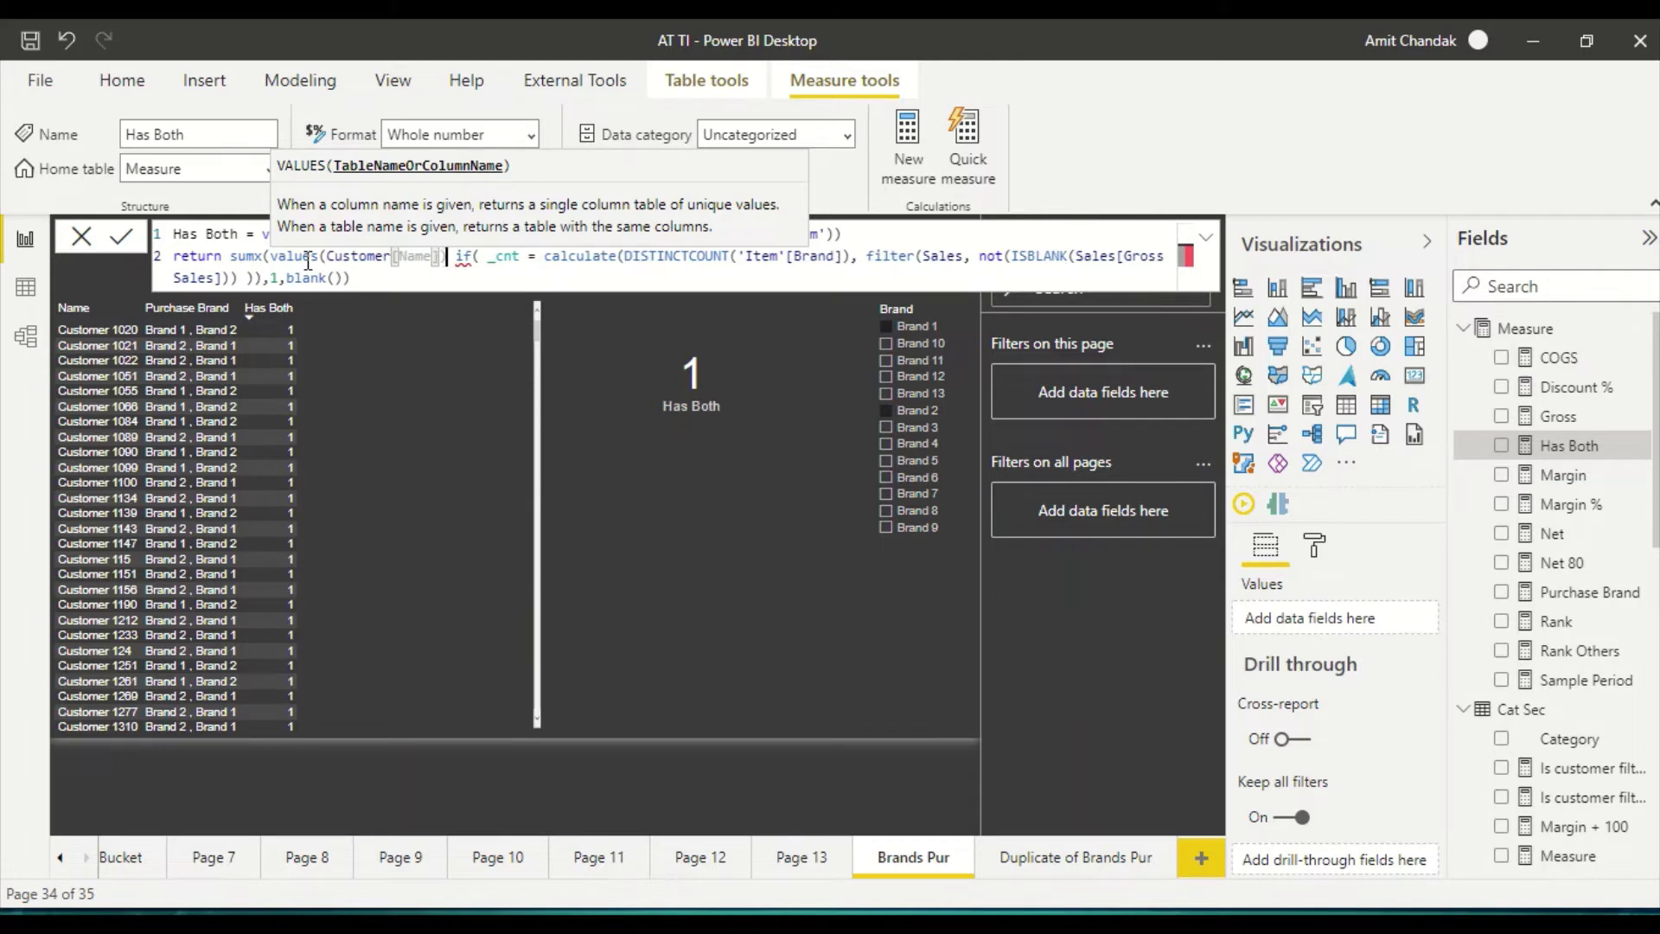
# - Close the SUMX at the end of the formula and commit the Has Both measure
pyautogui.hotkey('ctrl', 'End')
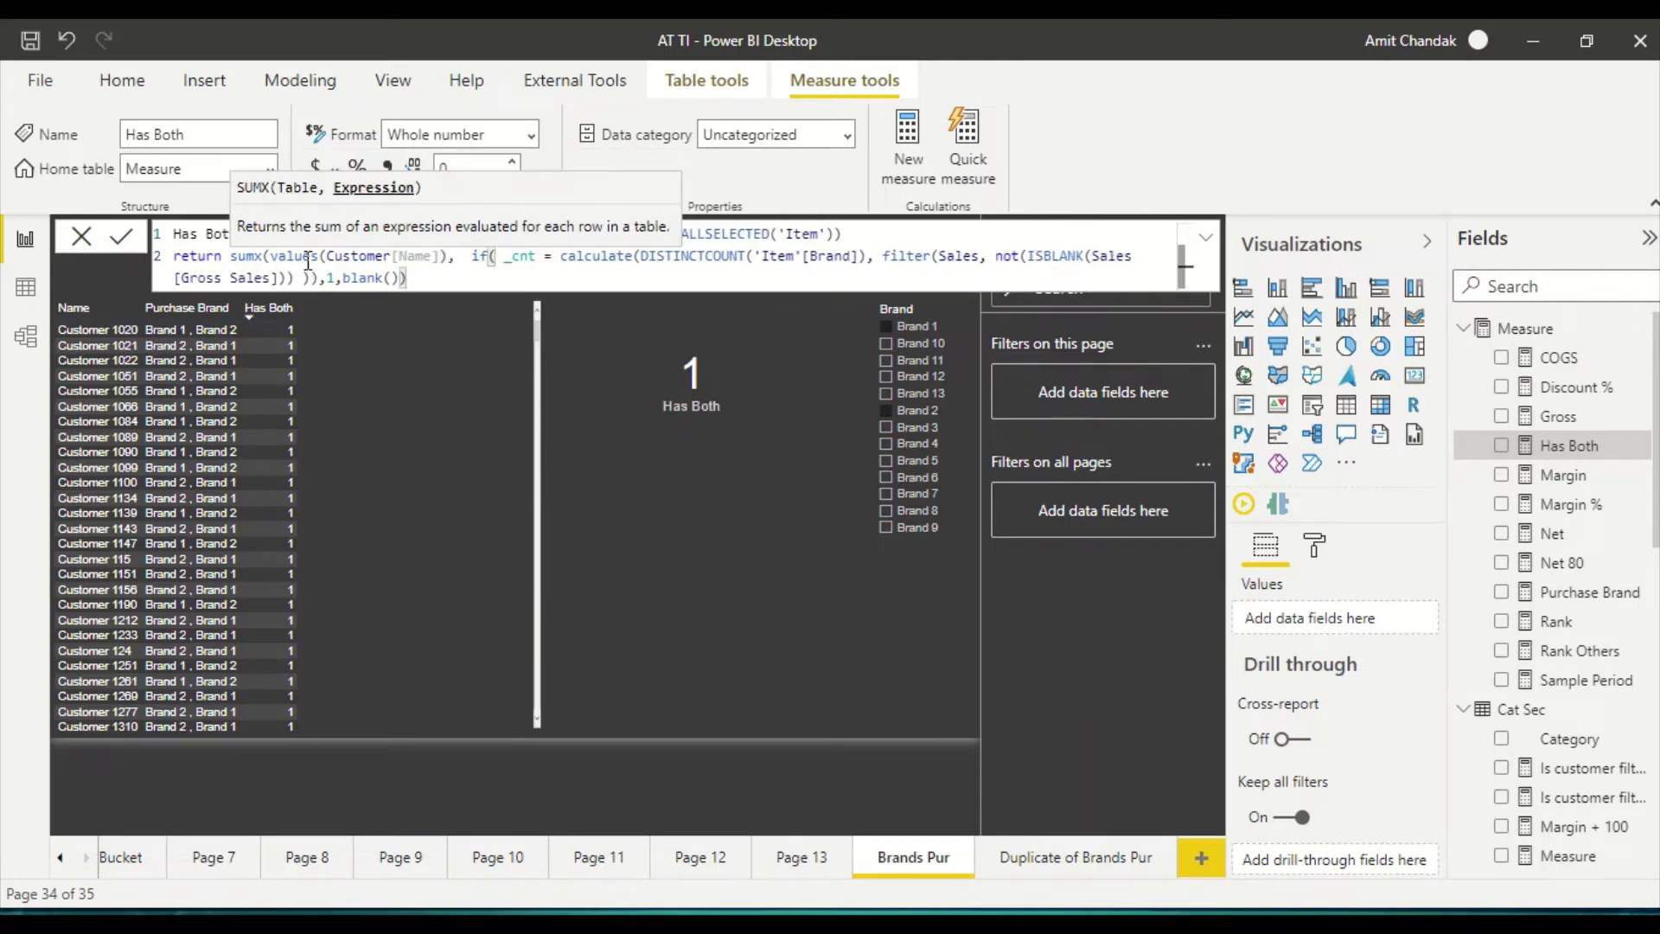
pyautogui.write(')')
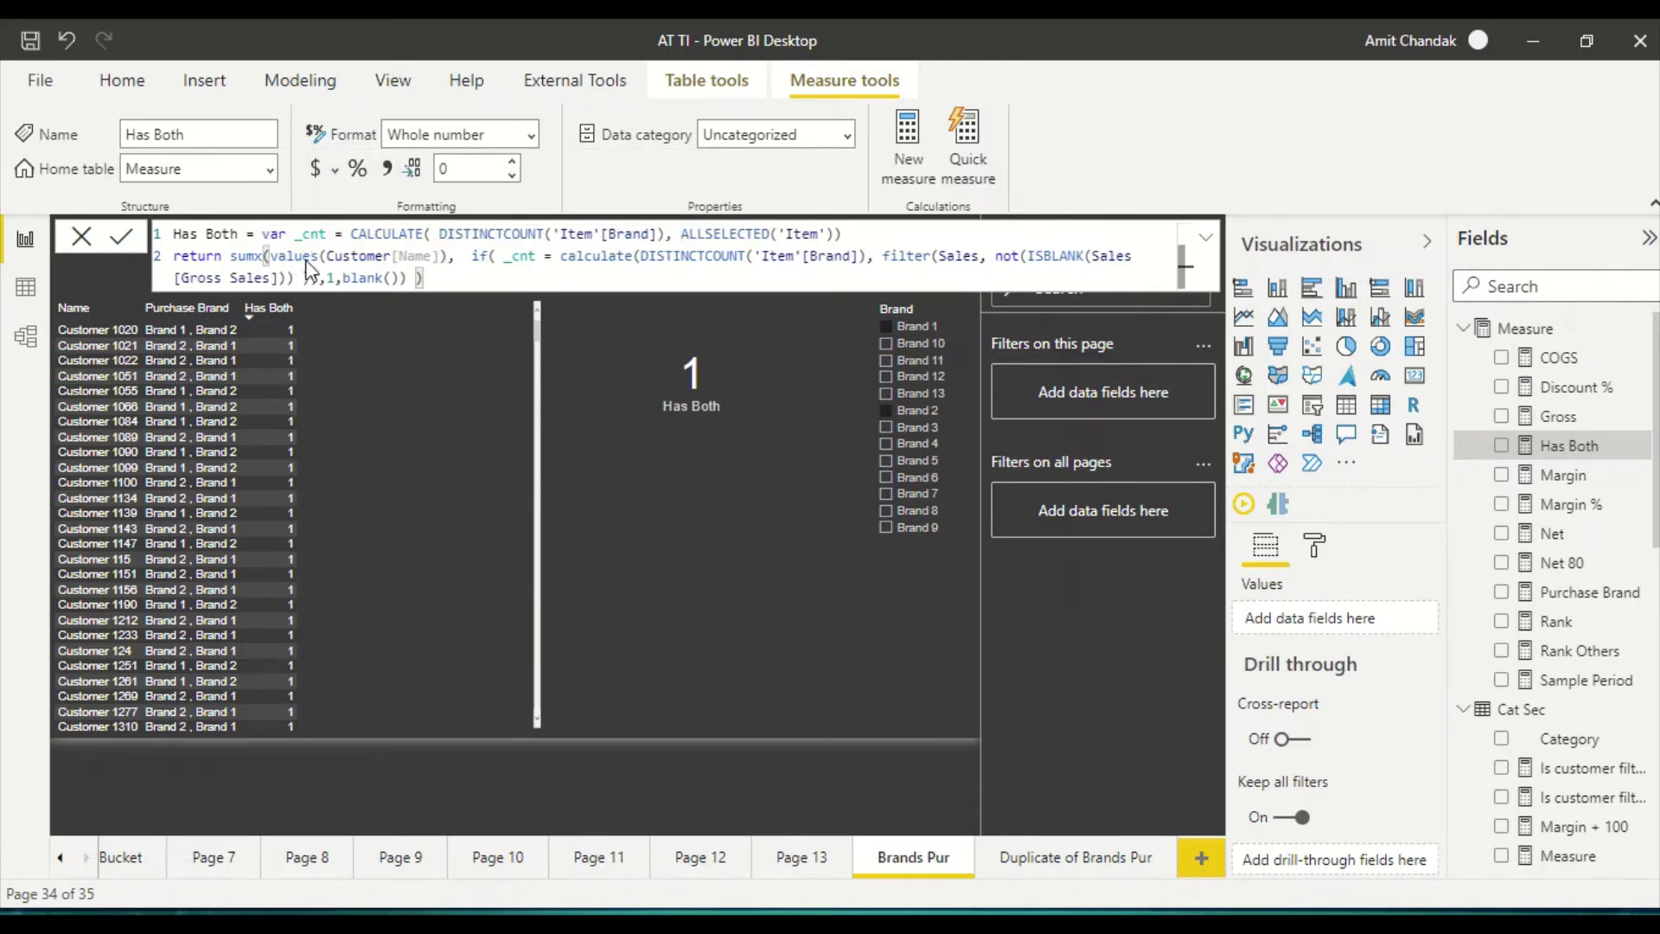
pyautogui.click(392, 507)
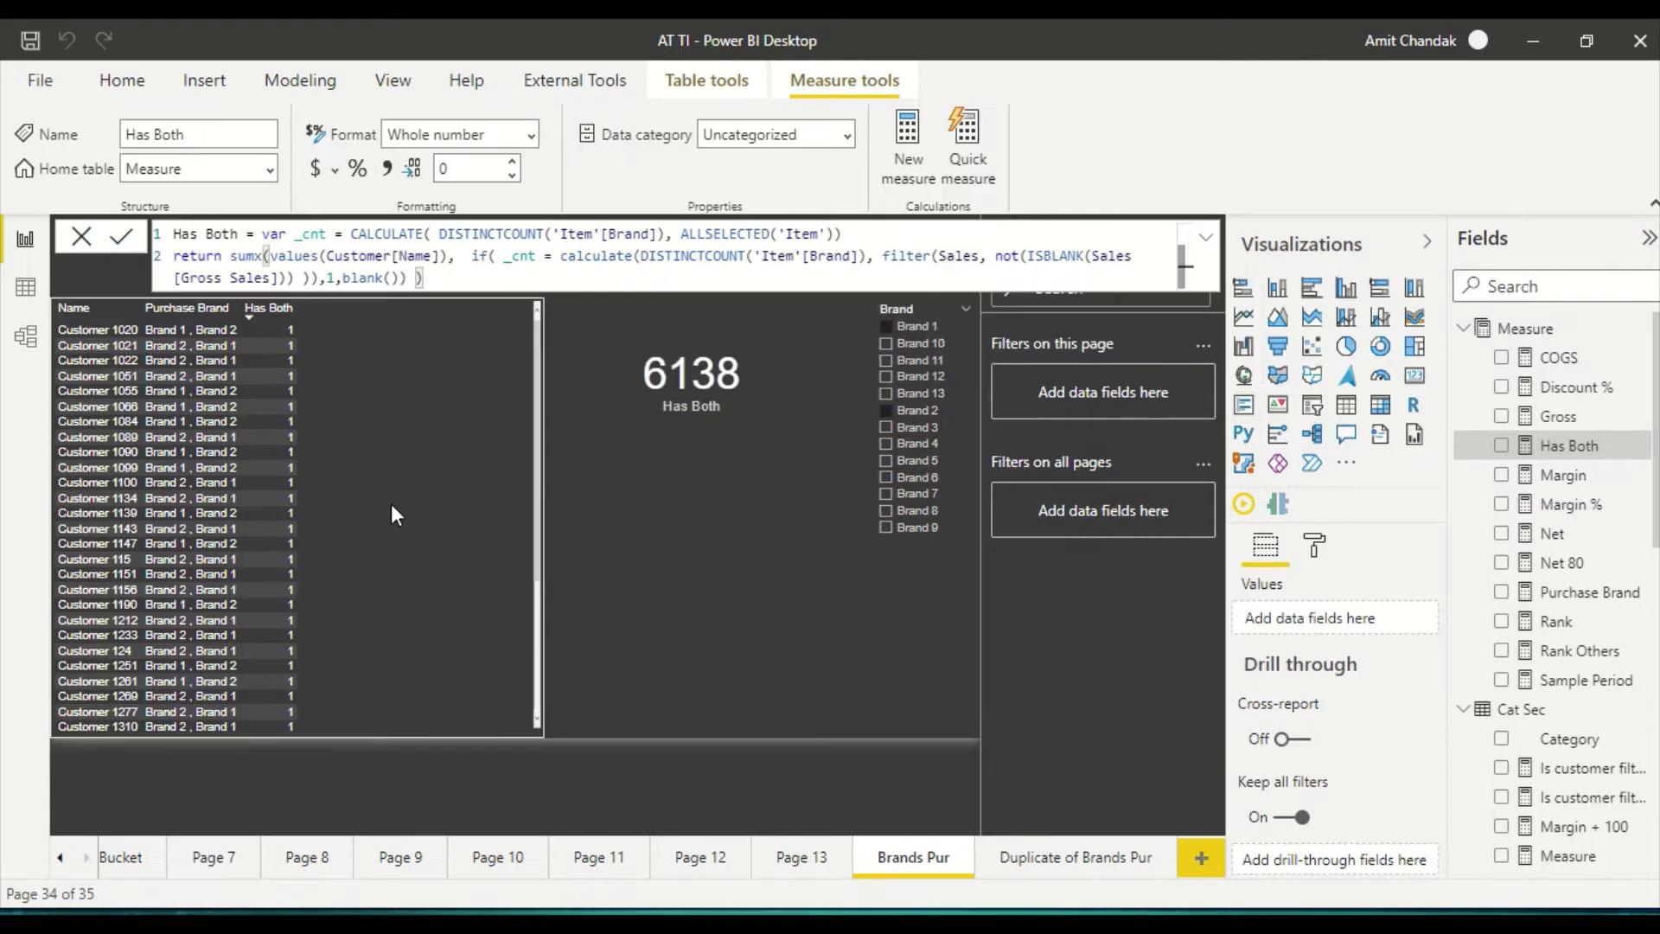
# - Review the customer table's Has Both values with the SUMX formula, for customers with both brands and with only one
pyautogui.scroll(-20, 402, 484)
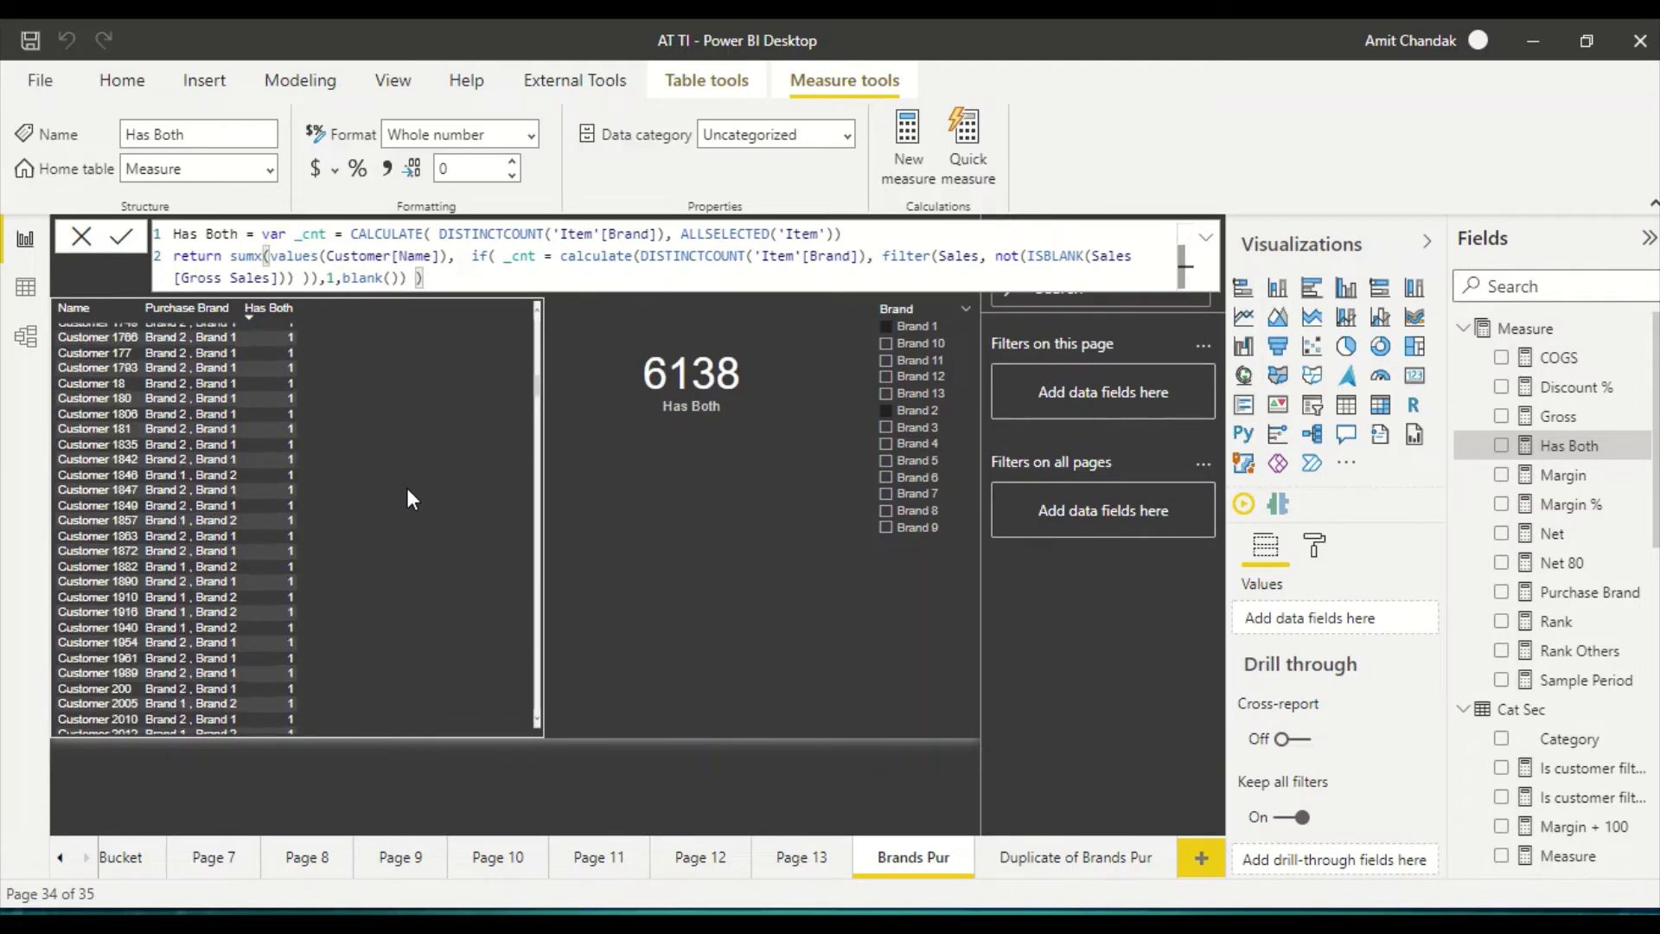
pyautogui.scroll(-20, 410, 508)
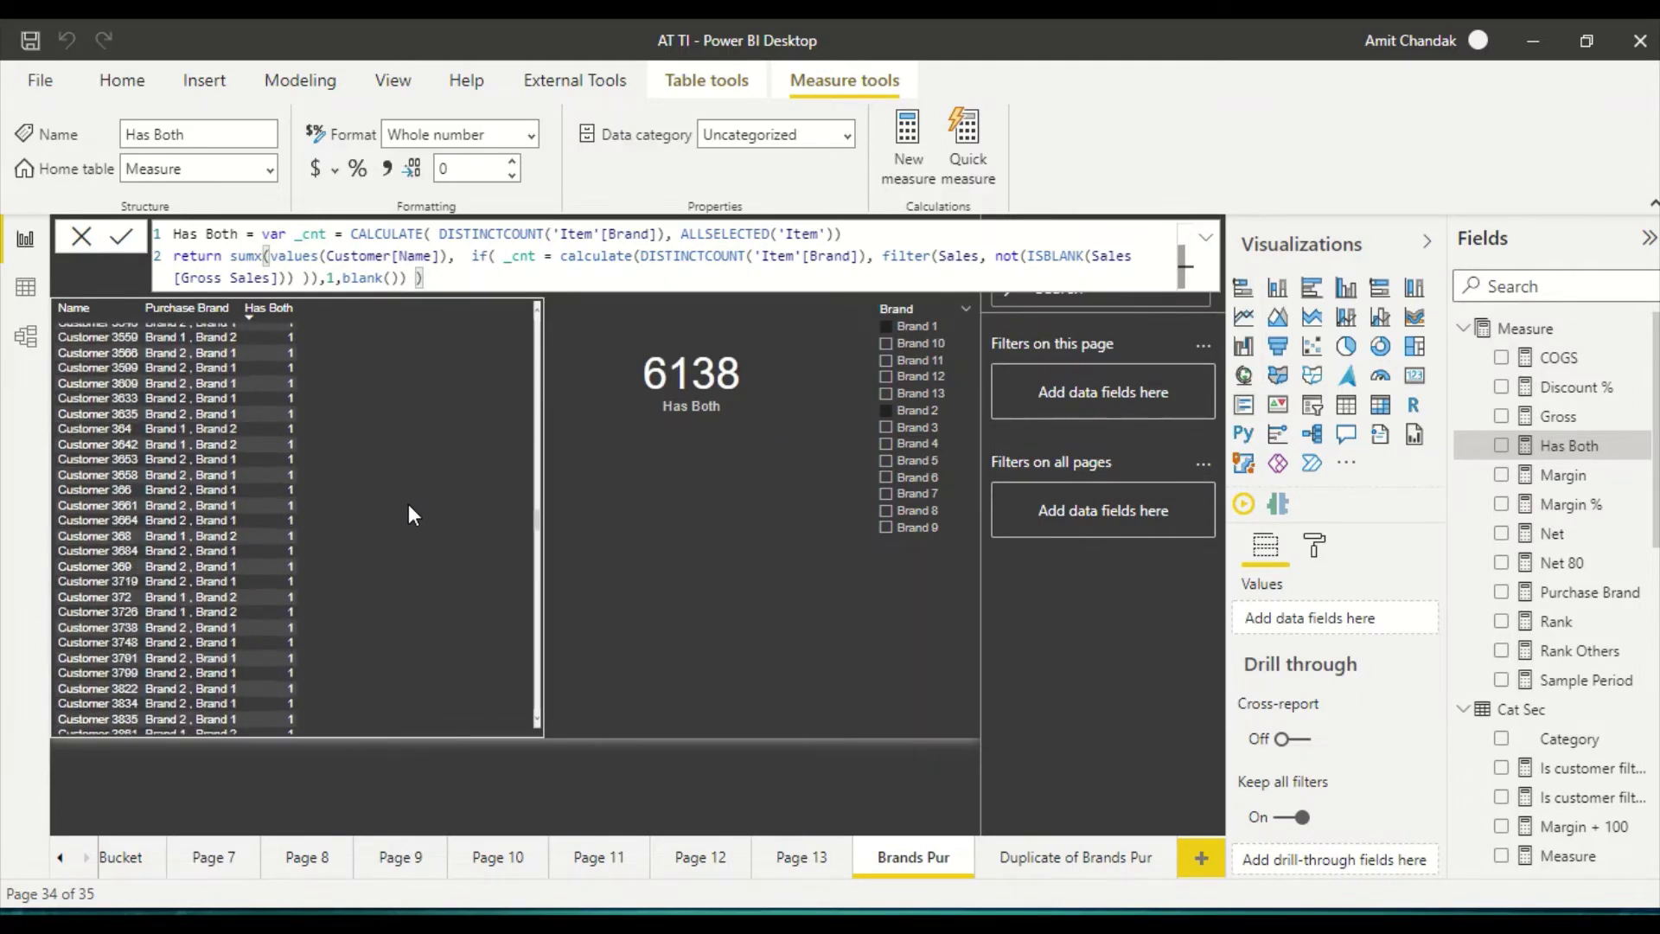
pyautogui.scroll(-20, 408, 510)
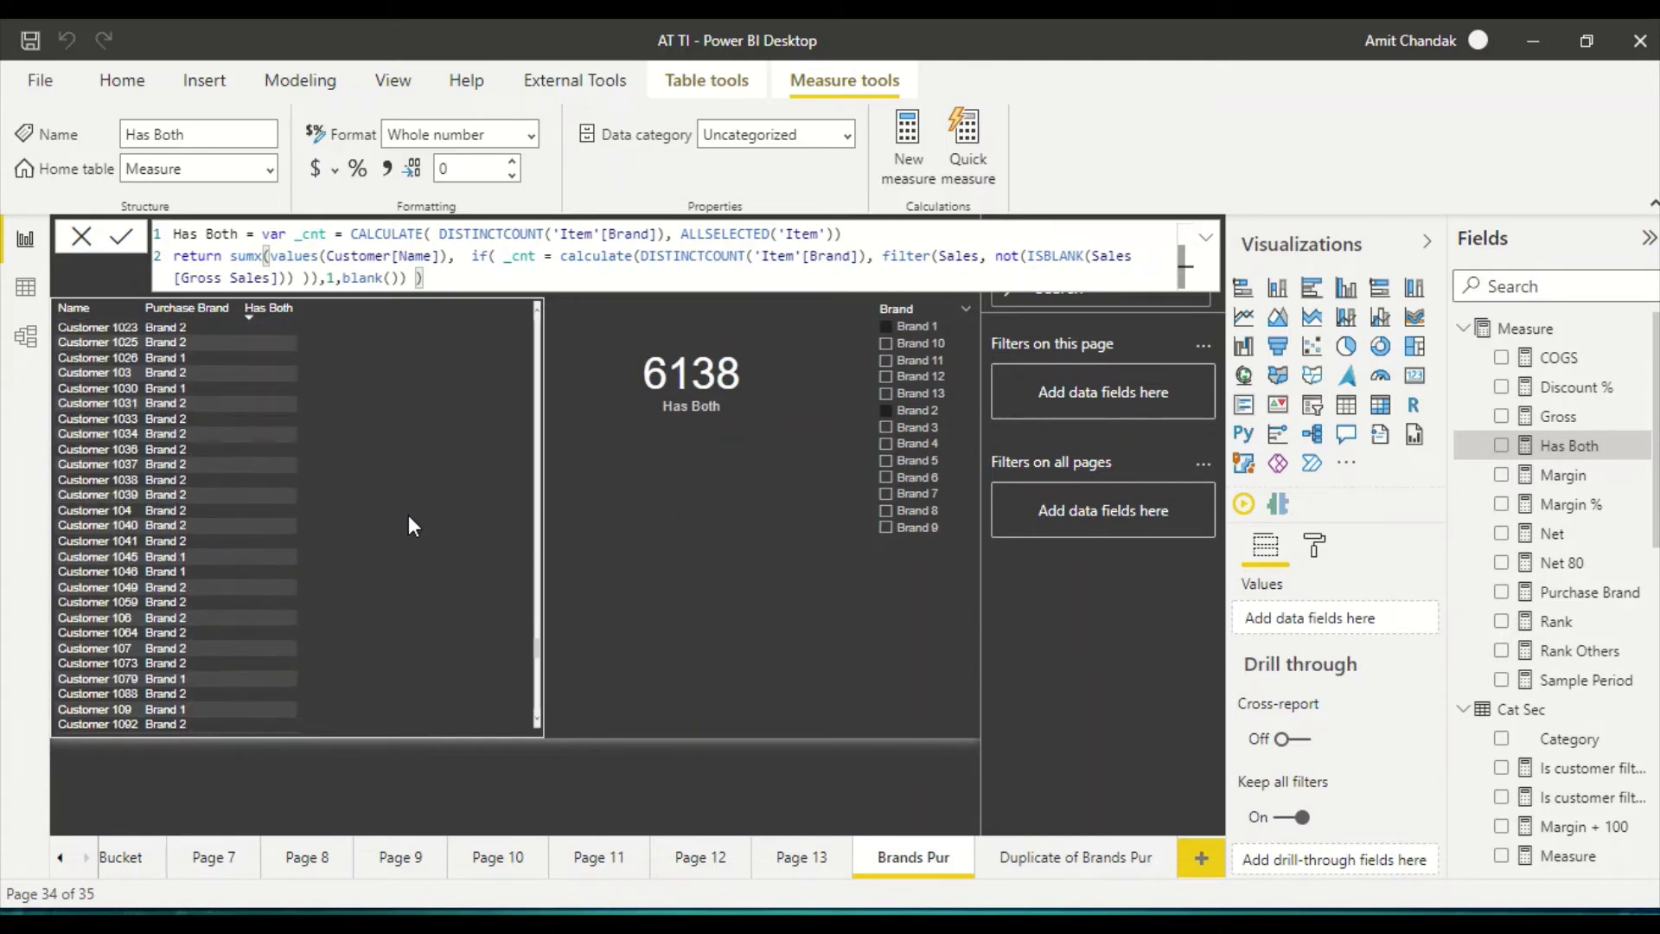
pyautogui.scroll(6, 336, 589)
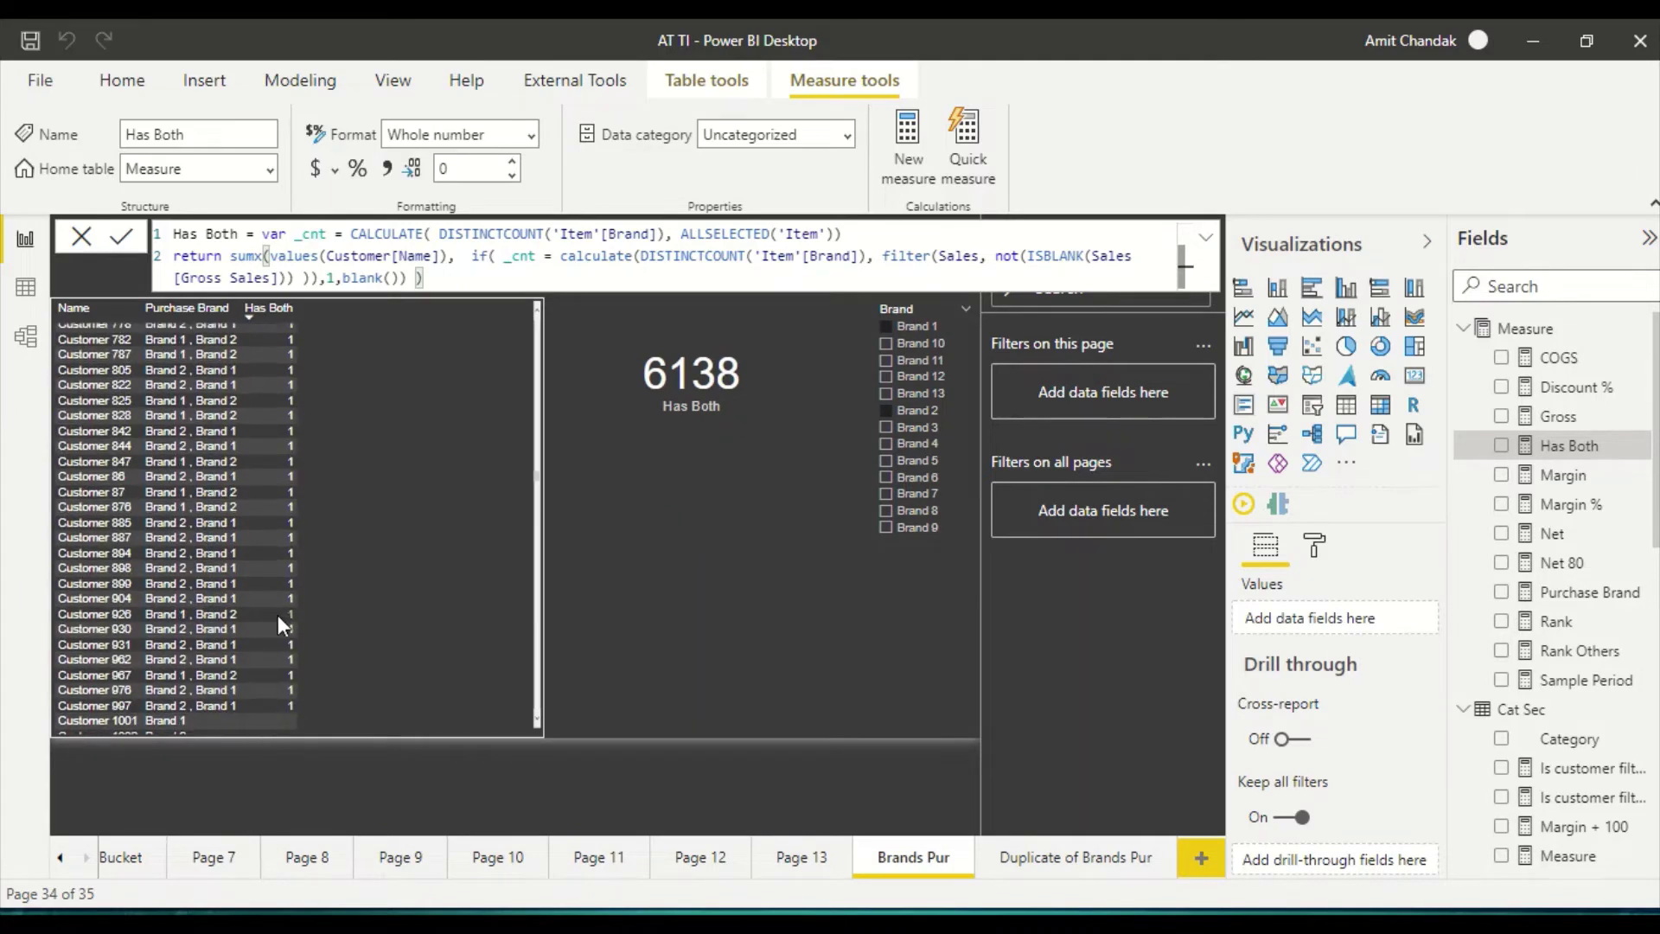
pyautogui.scroll(20, 278, 614)
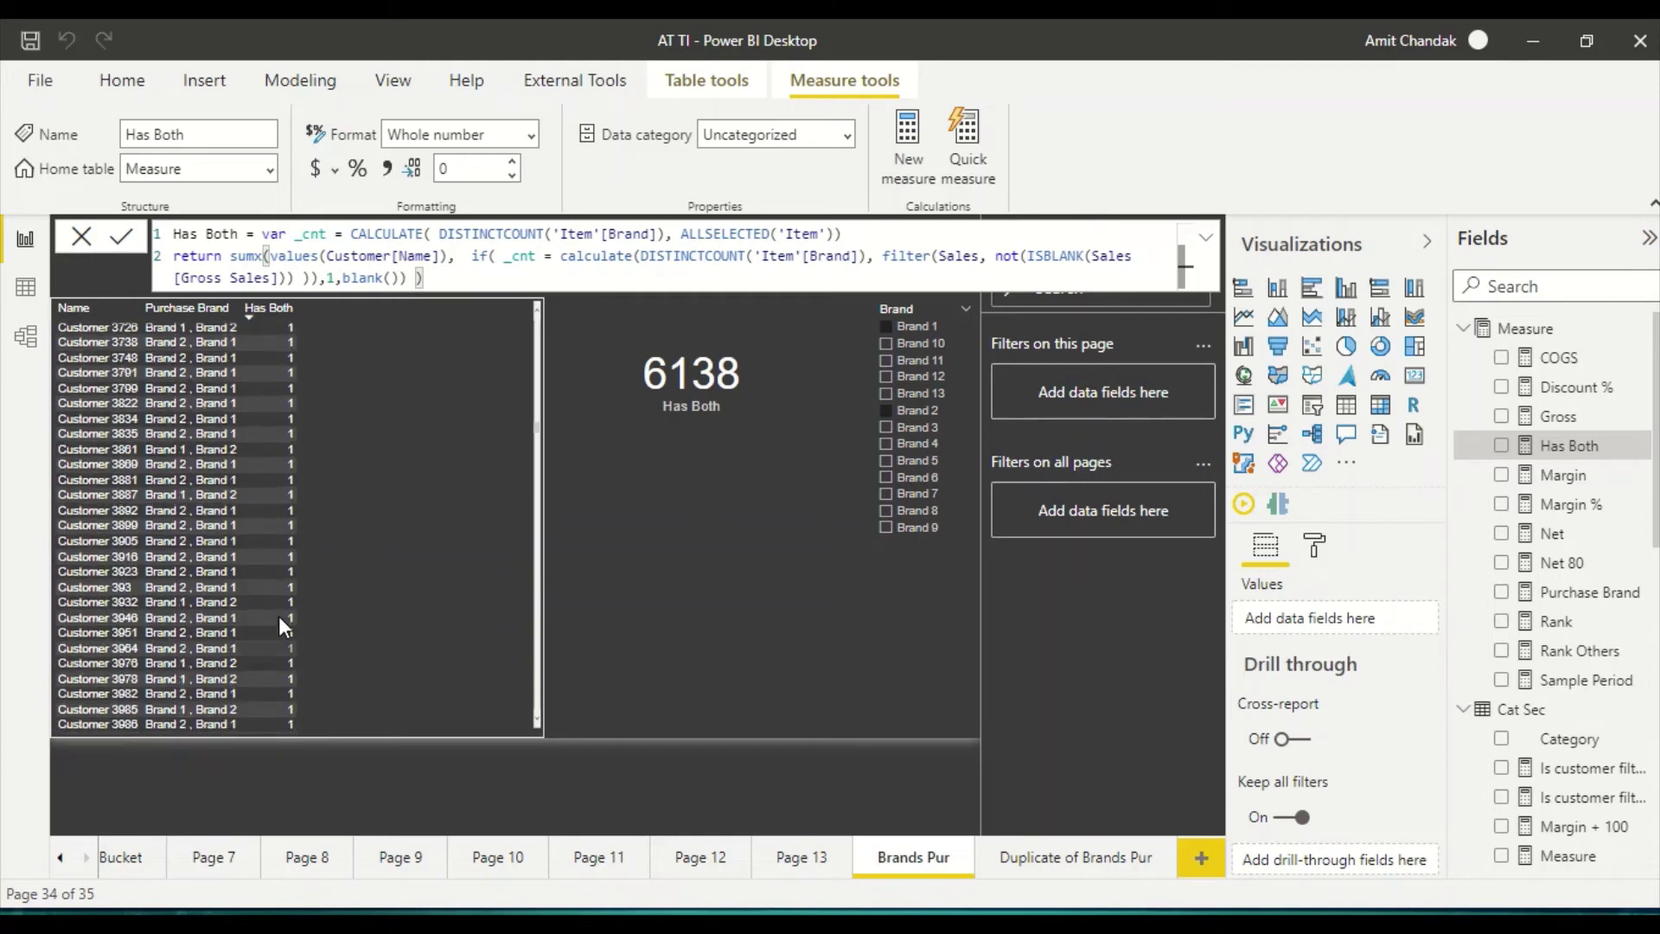
pyautogui.scroll(20, 279, 616)
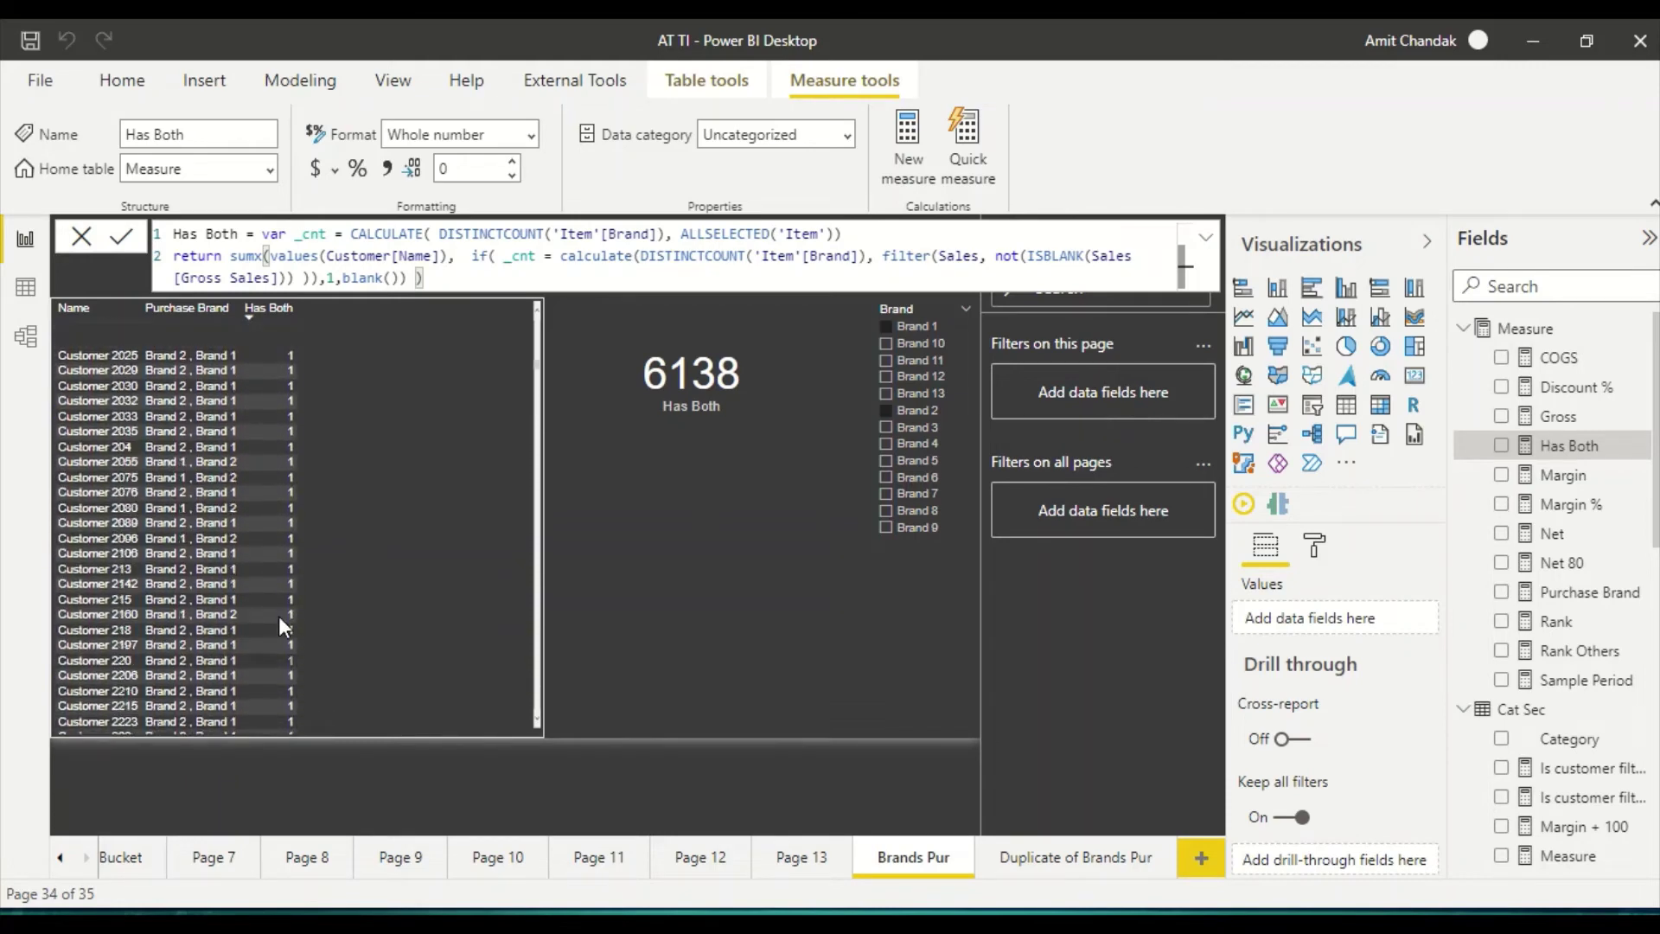
pyautogui.scroll(15, 278, 615)
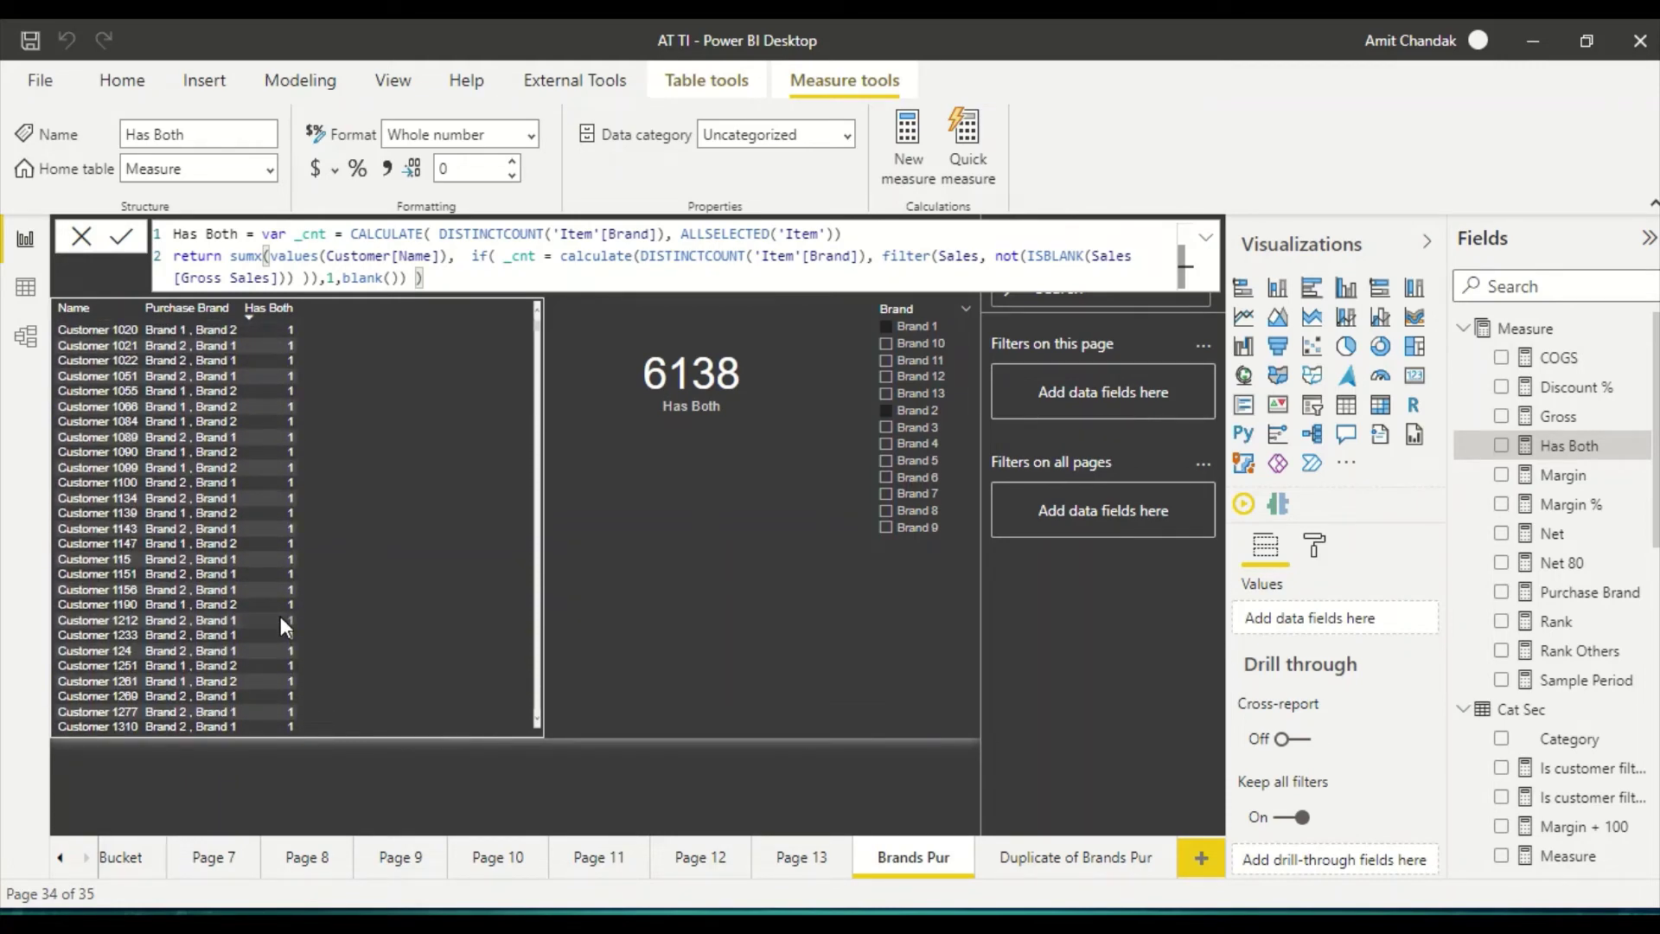
pyautogui.scroll(-15, 281, 616)
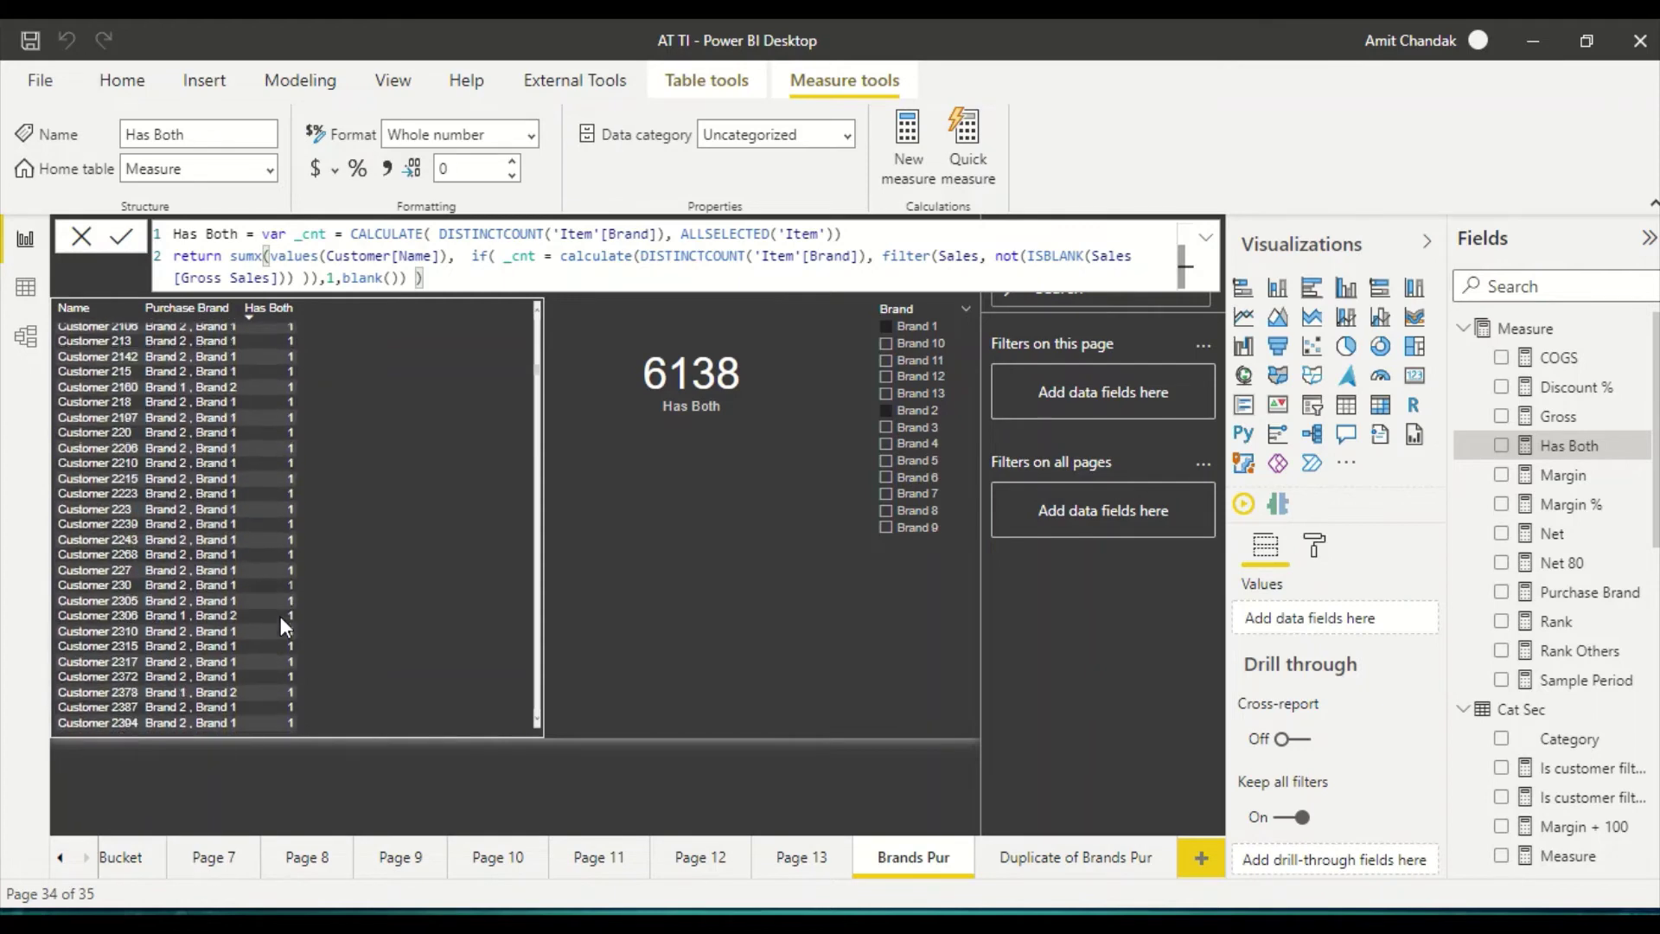
pyautogui.scroll(-20, 281, 615)
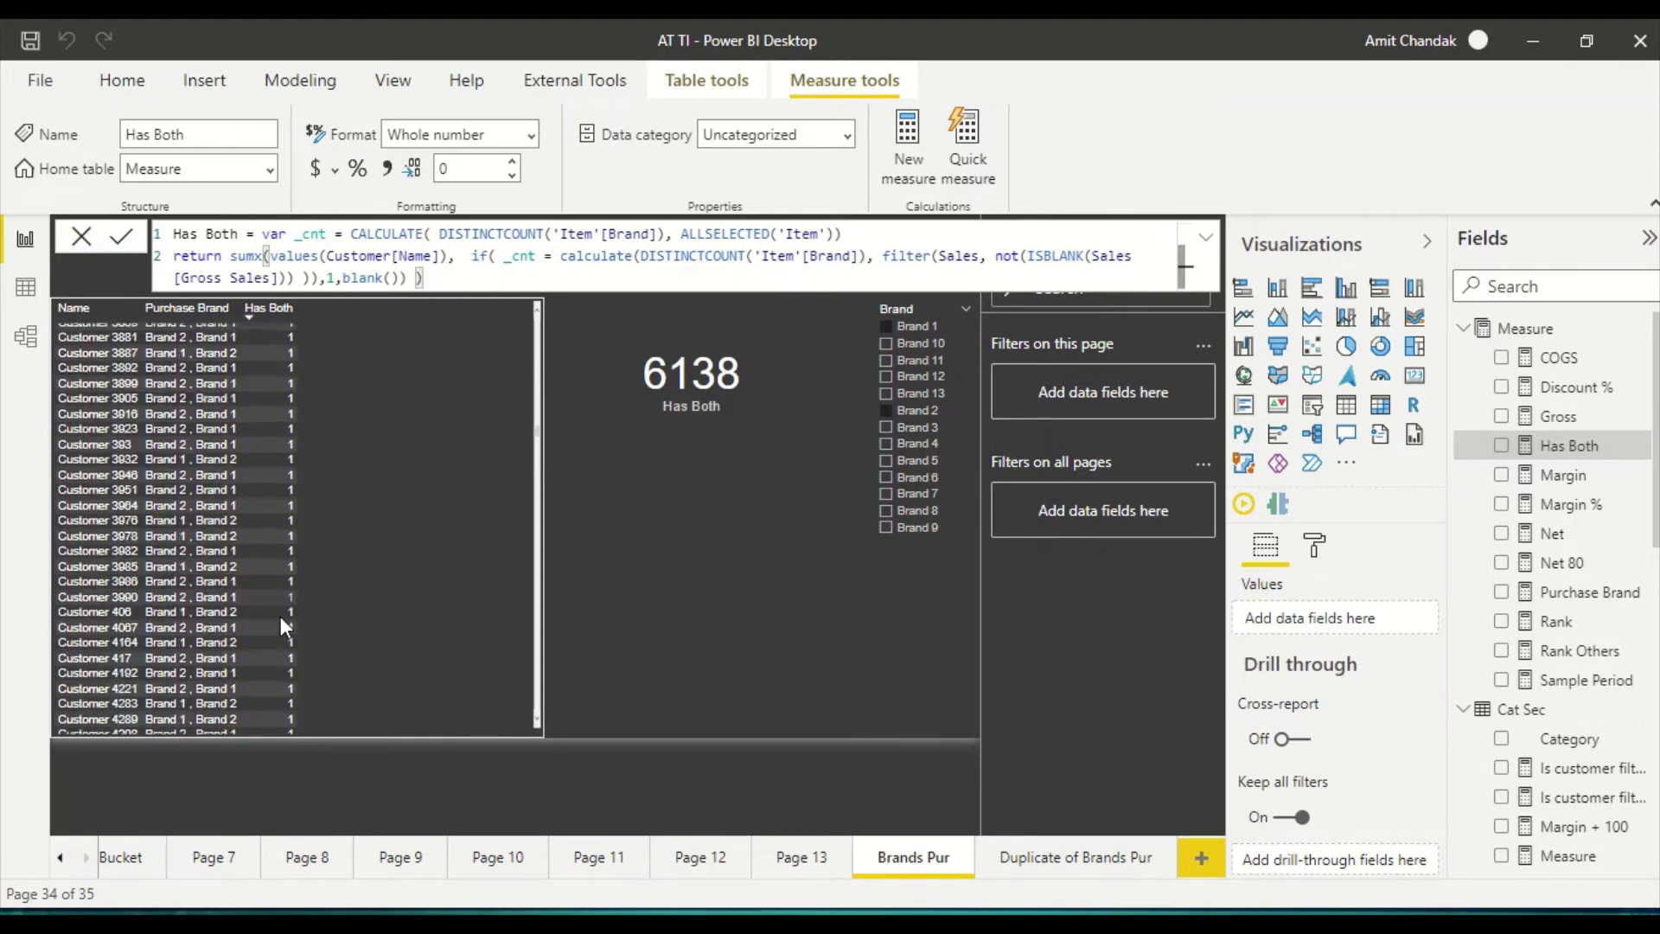
pyautogui.scroll(-20, 280, 615)
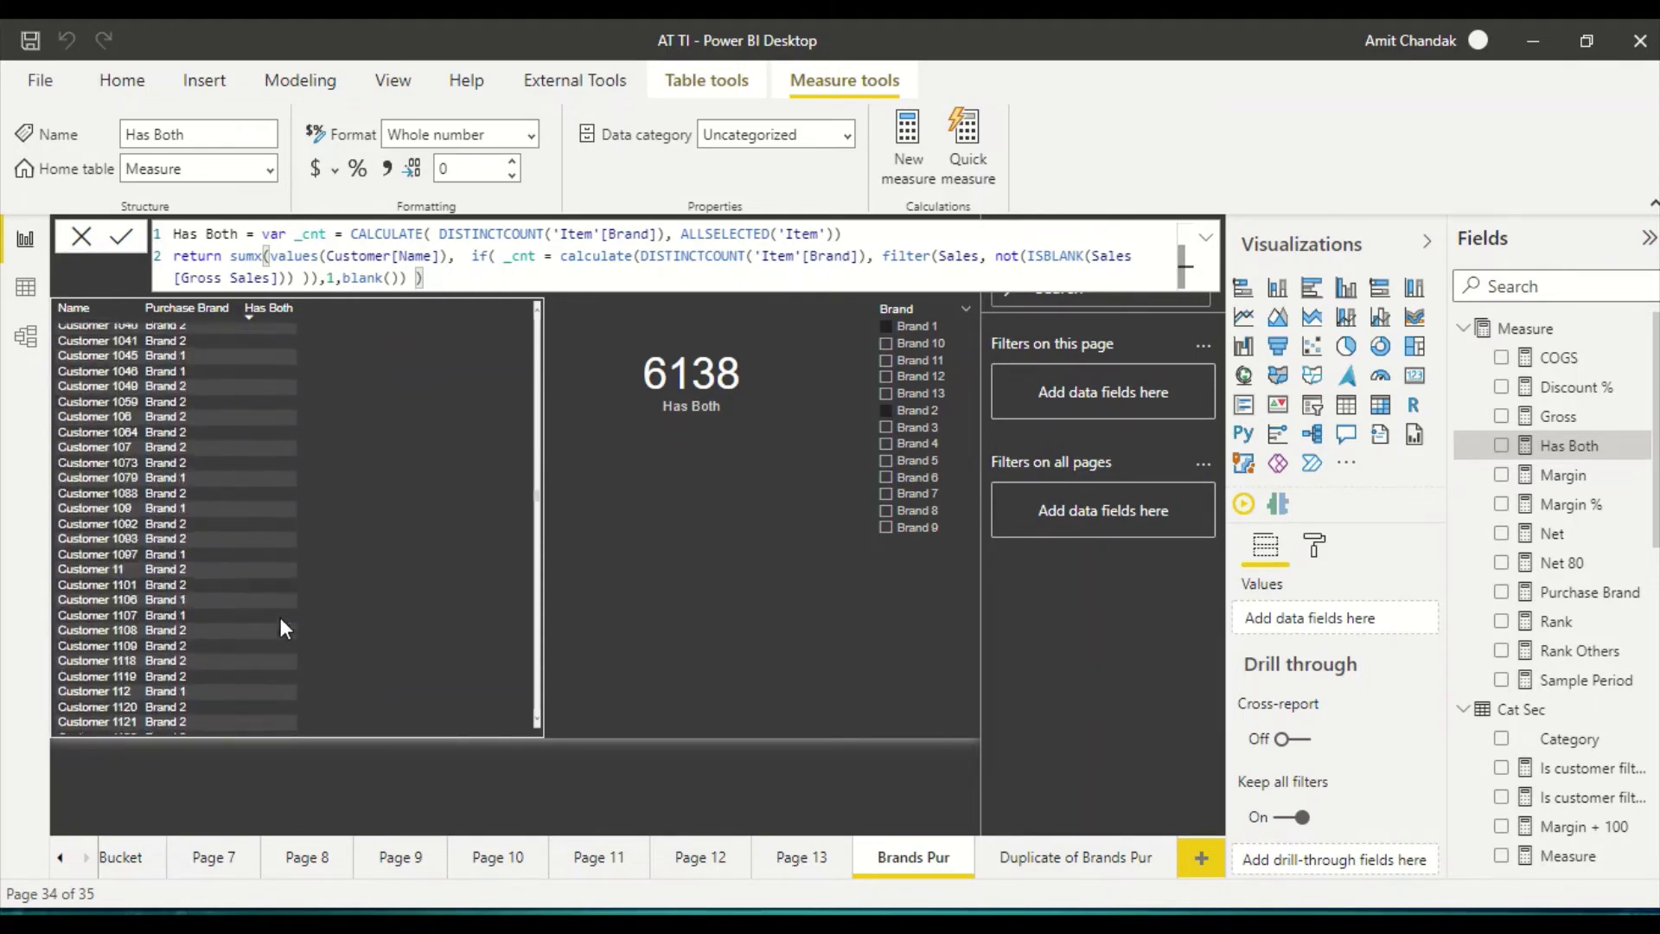
pyautogui.scroll(-15, 281, 618)
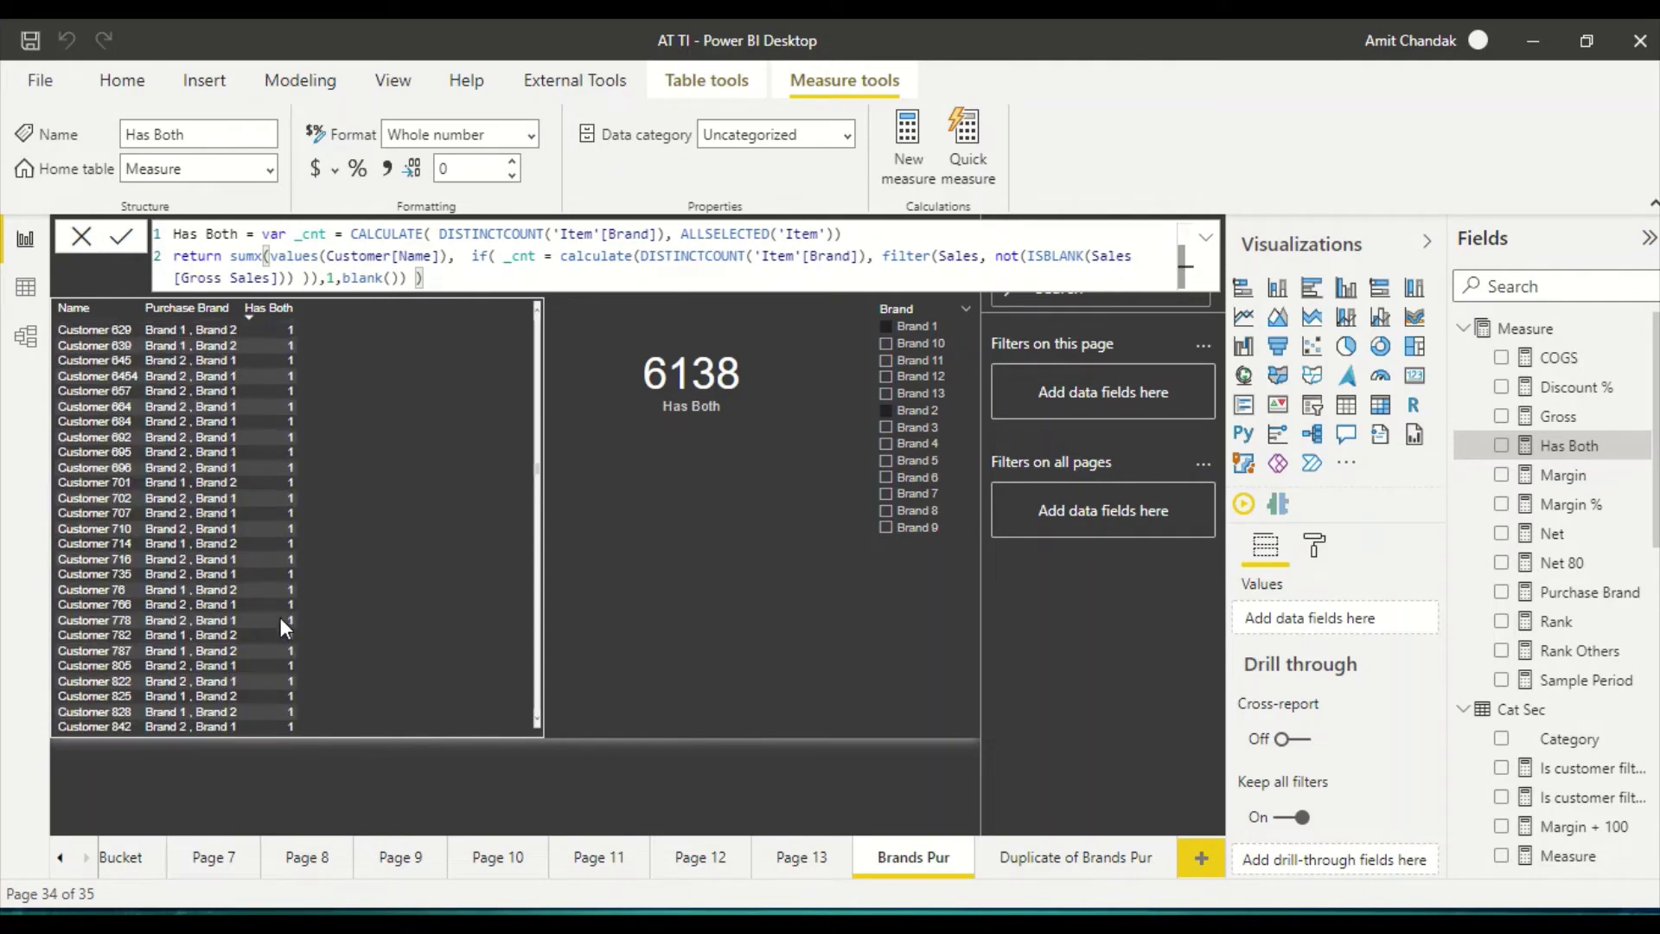
pyautogui.scroll(-20, 295, 610)
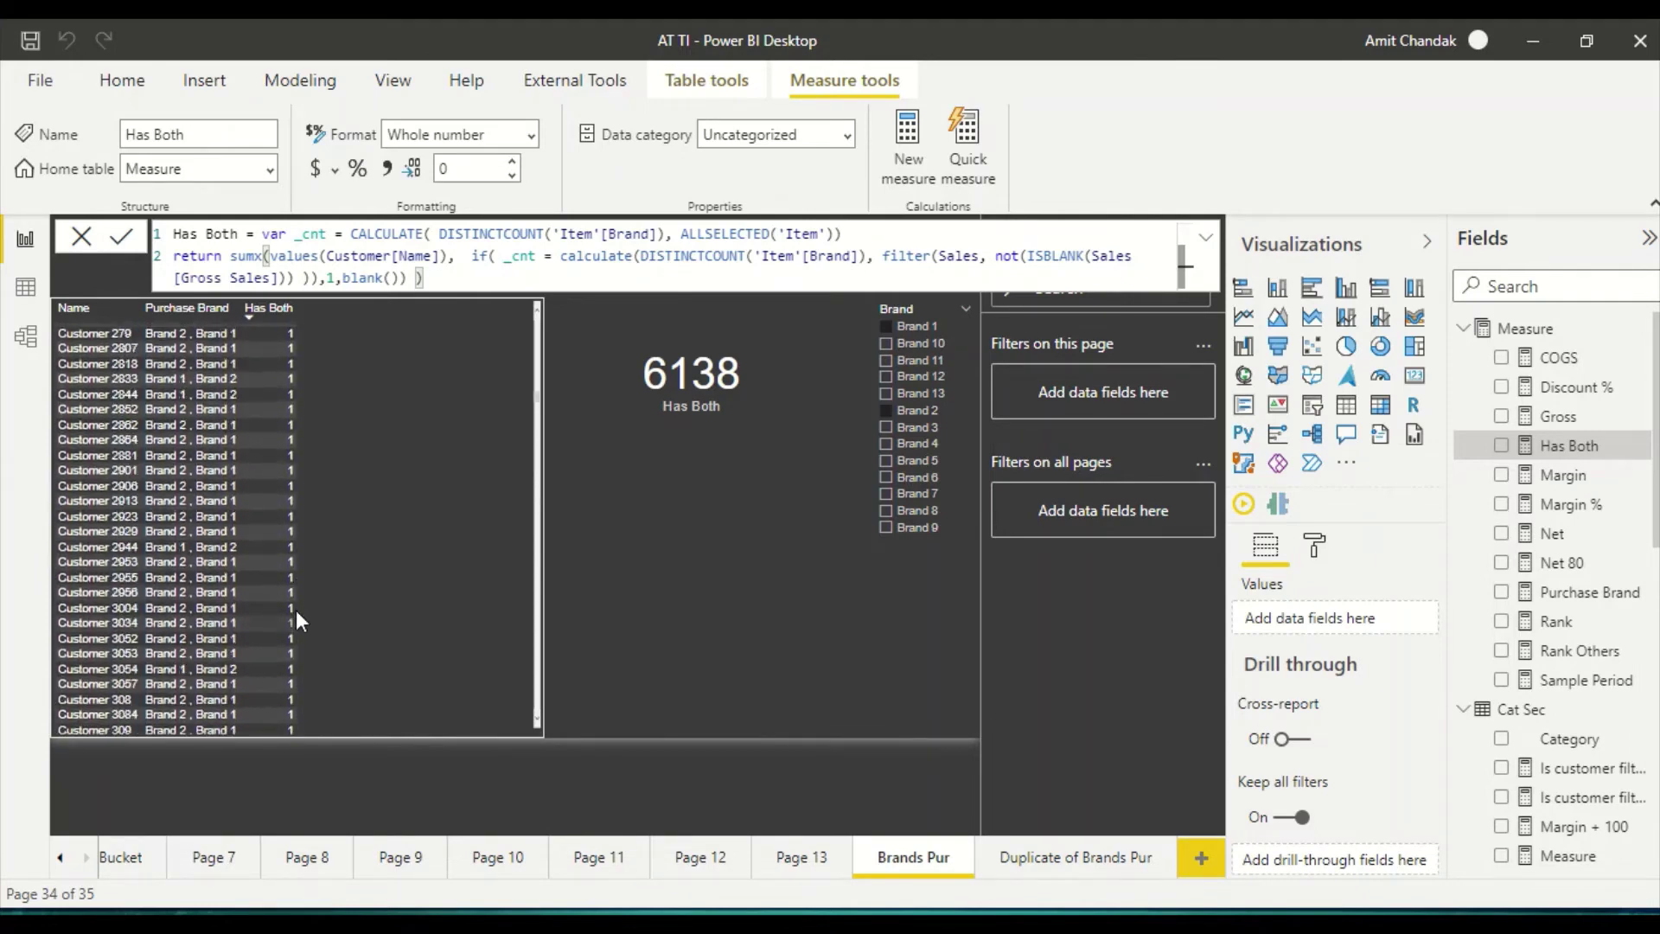
pyautogui.scroll(20, 296, 610)
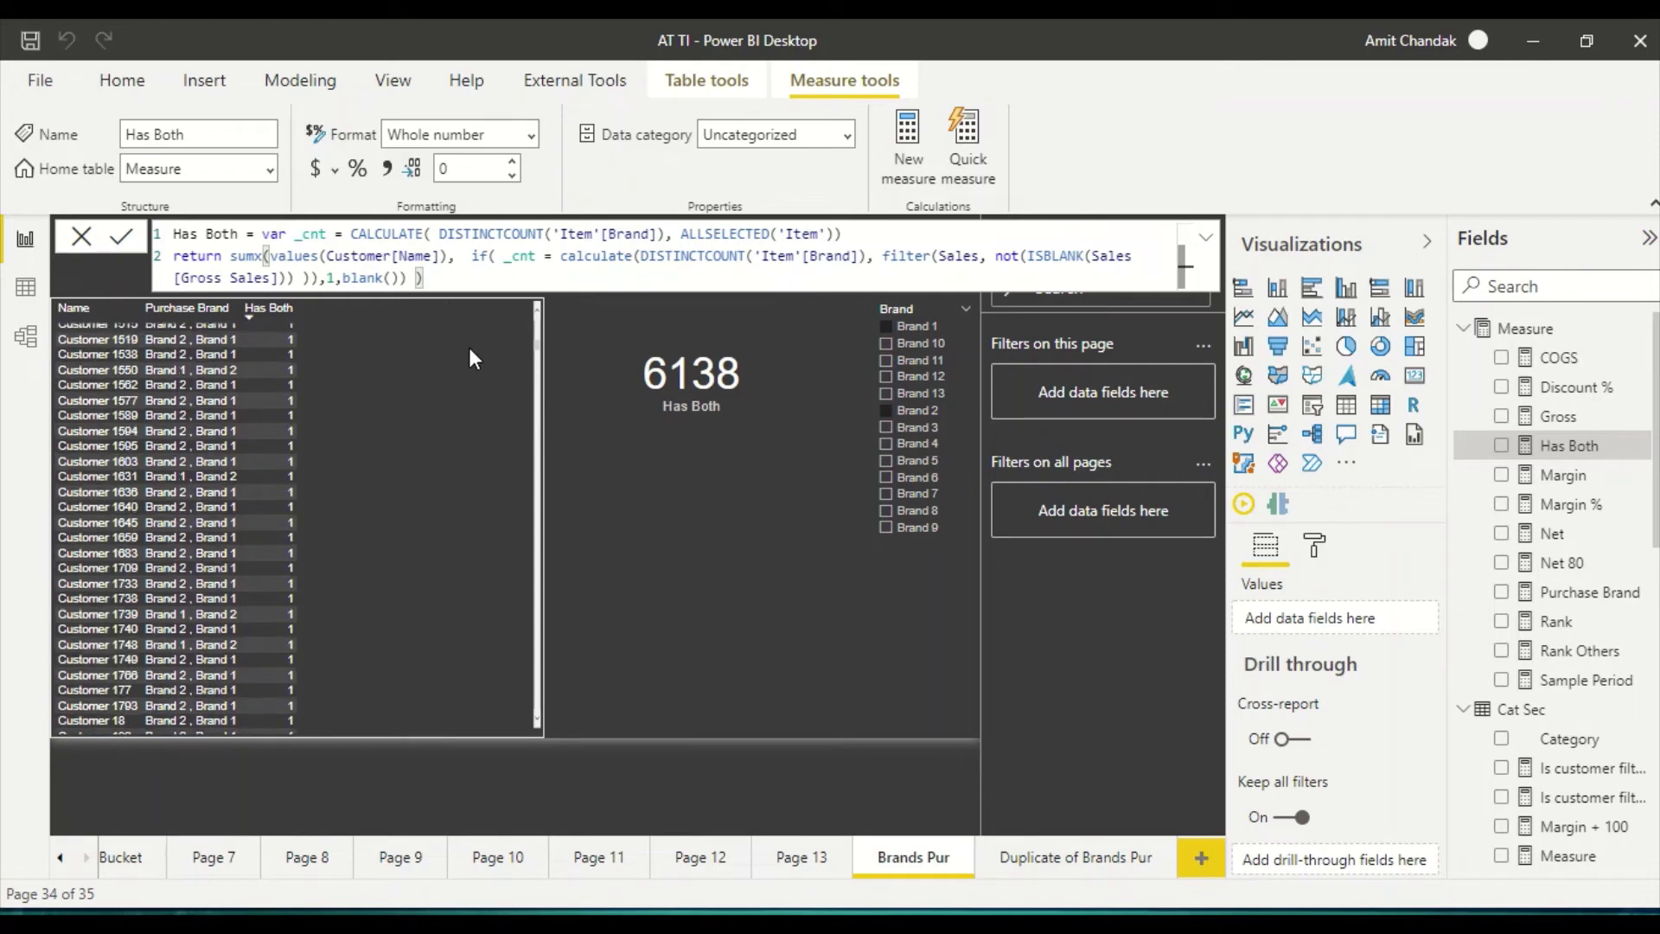
pyautogui.scroll(10, 427, 448)
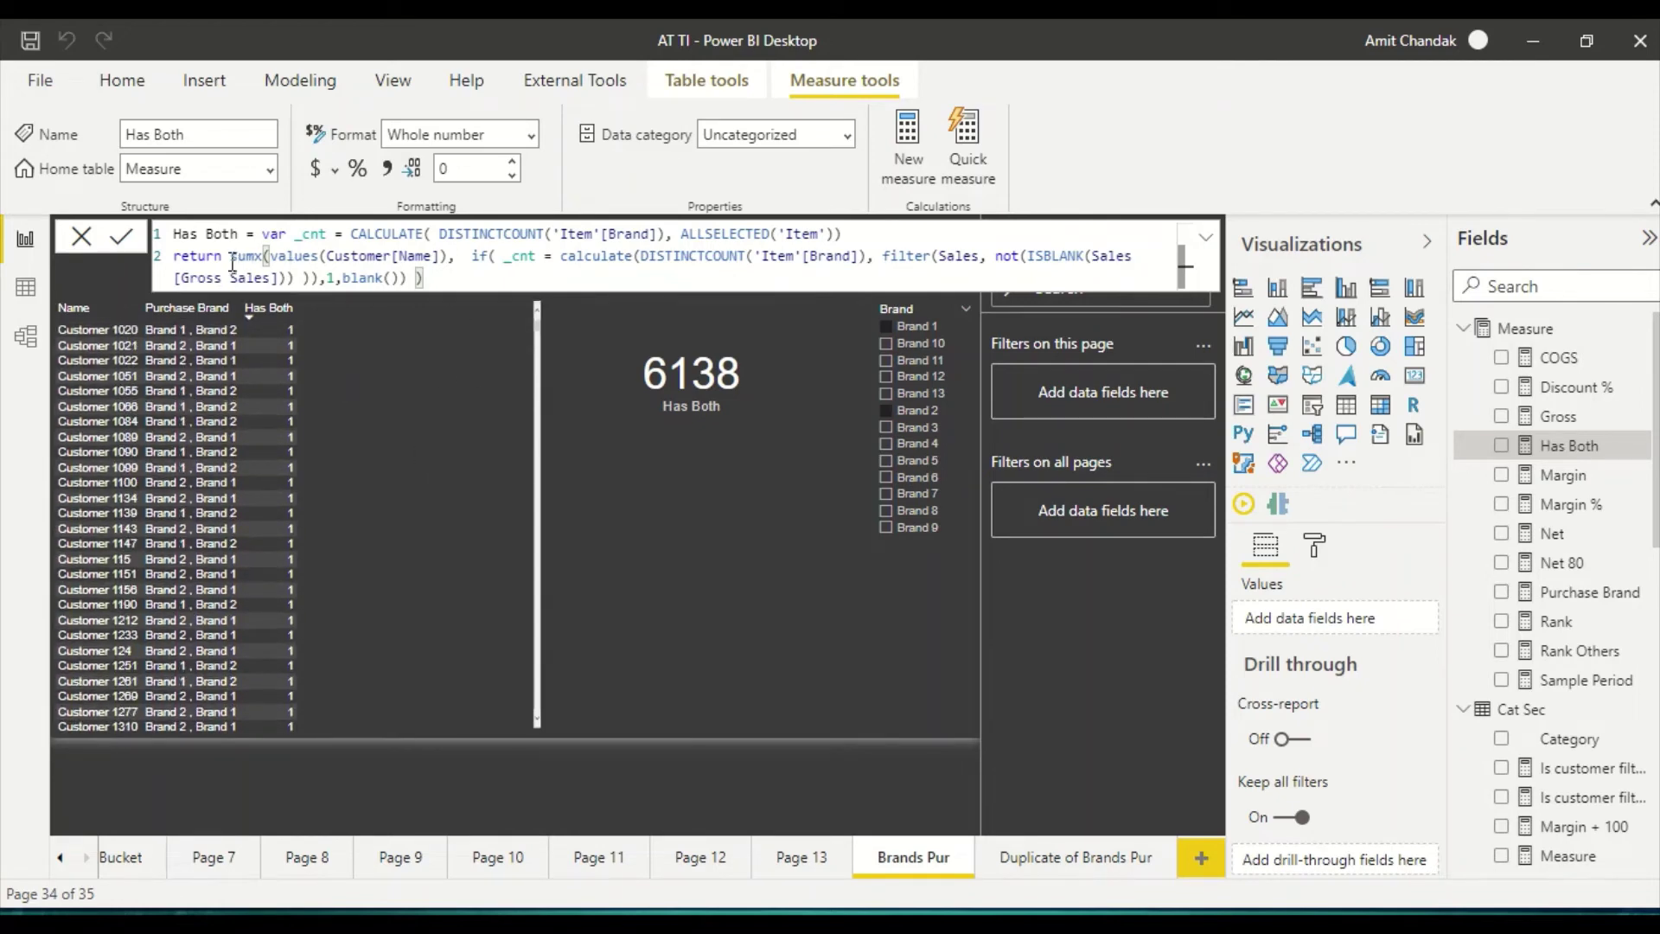
# - Move the returned SUMX expression of Has Both into a // comment three lines below the return
pyautogui.moveTo(232, 260); pyautogui.dragTo(473, 288)
pyautogui.hotkey('ctrl', 'c')
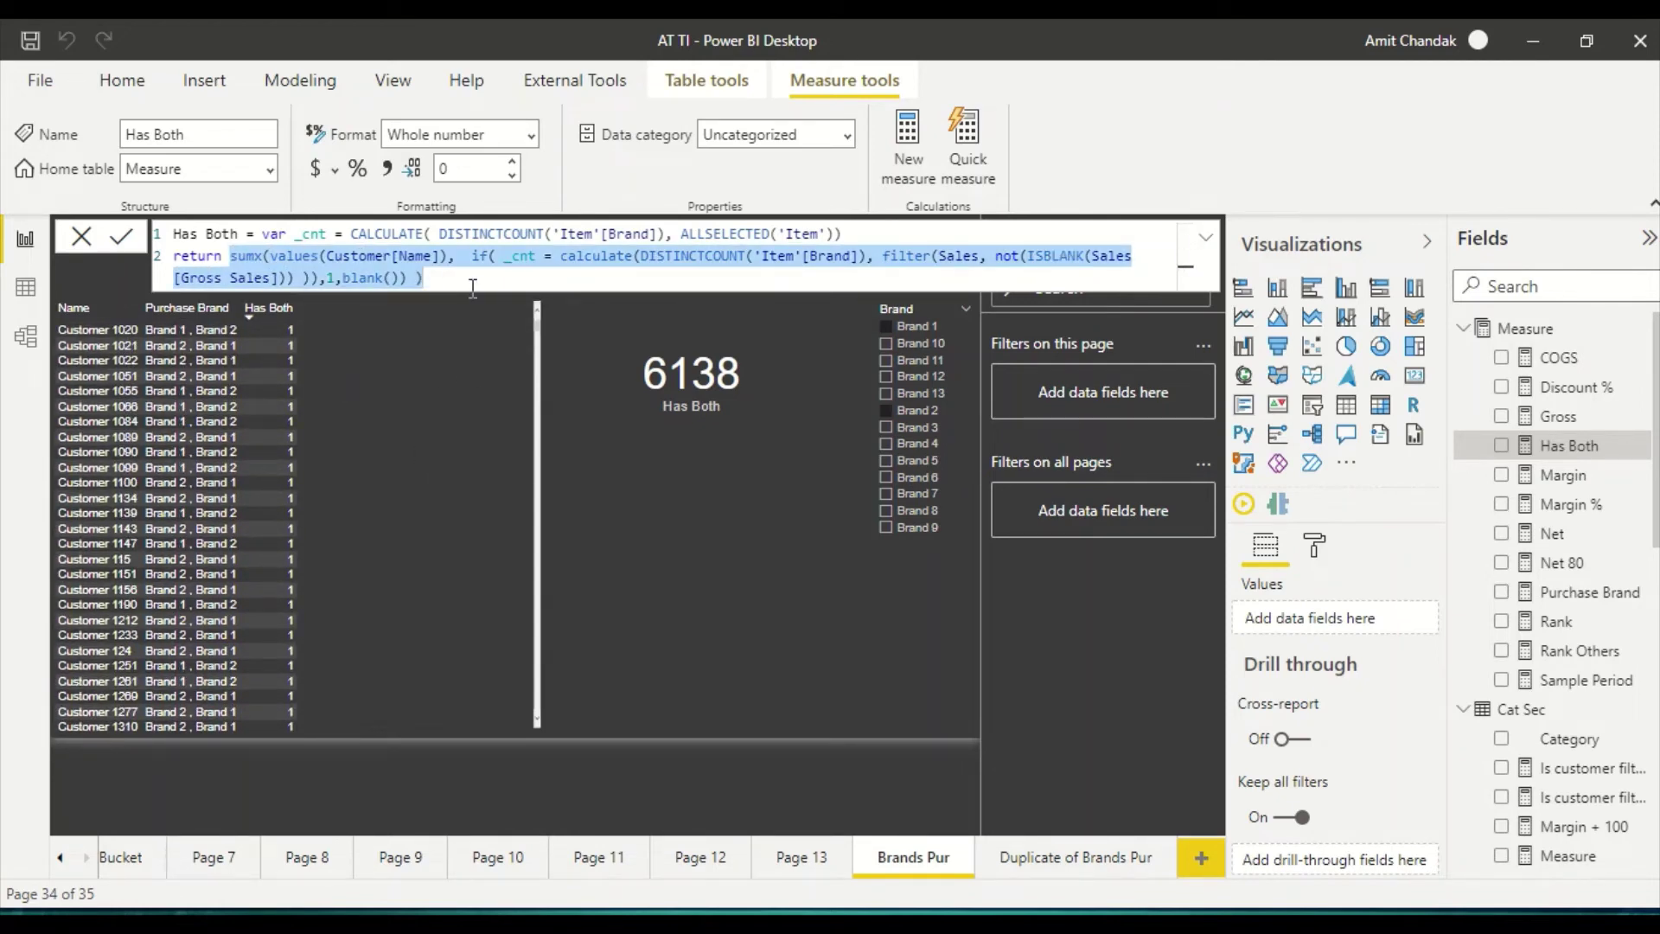
pyautogui.press('BackSpace')
pyautogui.press('Return')
pyautogui.press('Return')
pyautogui.press('Return')
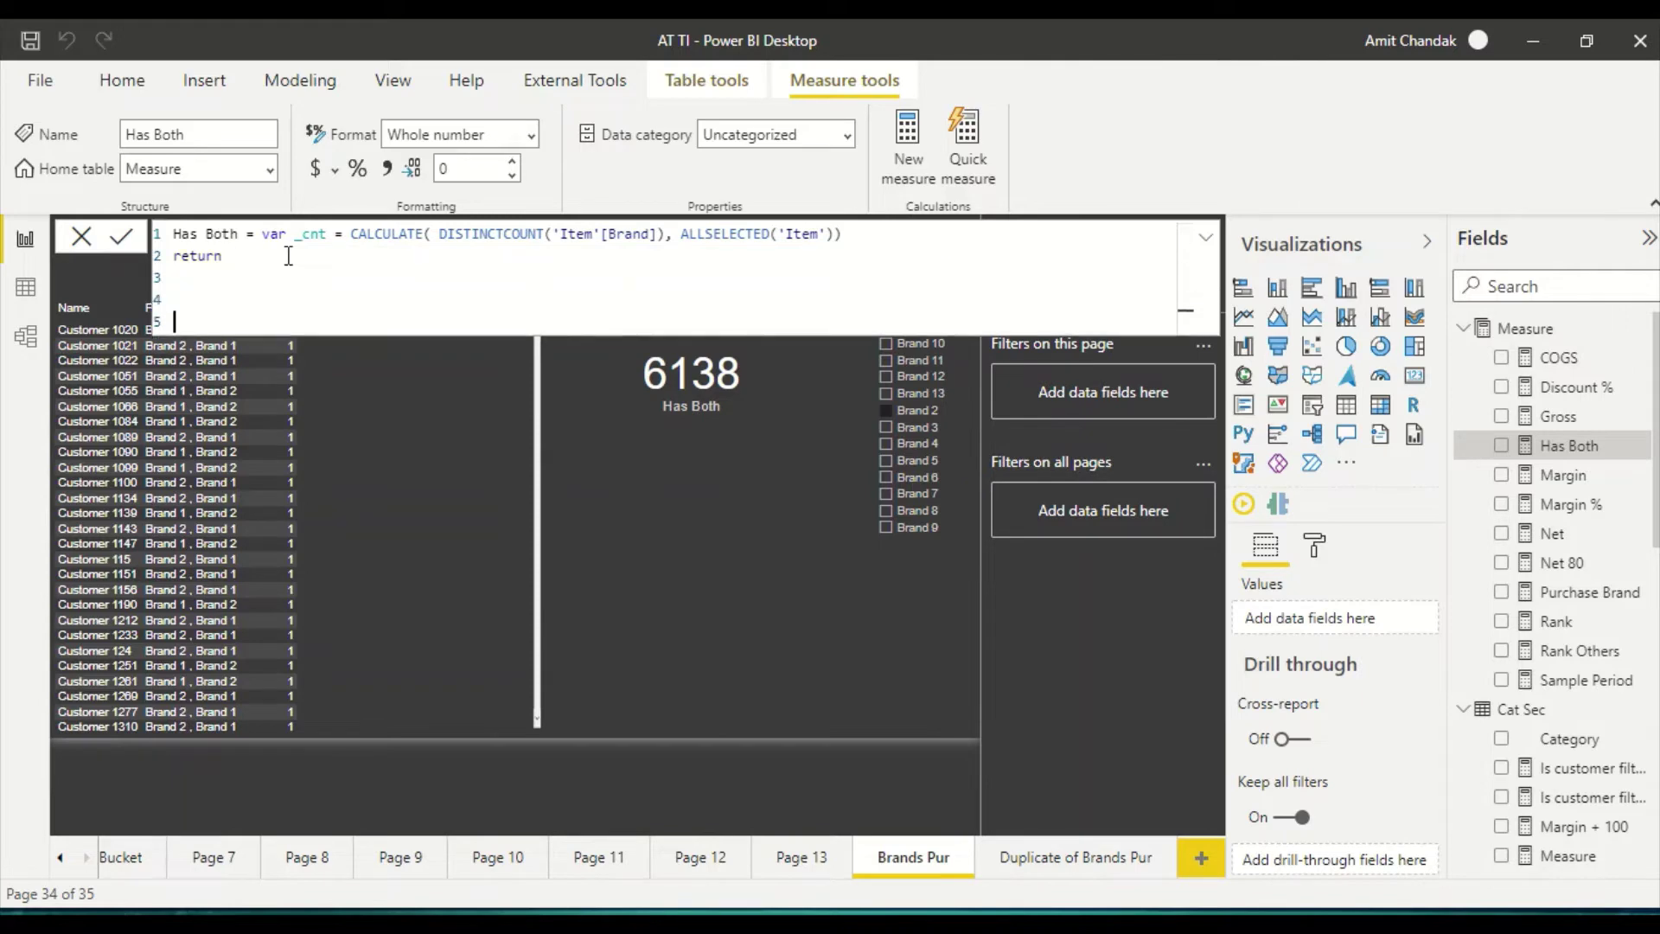
pyautogui.write('//')
pyautogui.hotkey('ctrl', 'v')
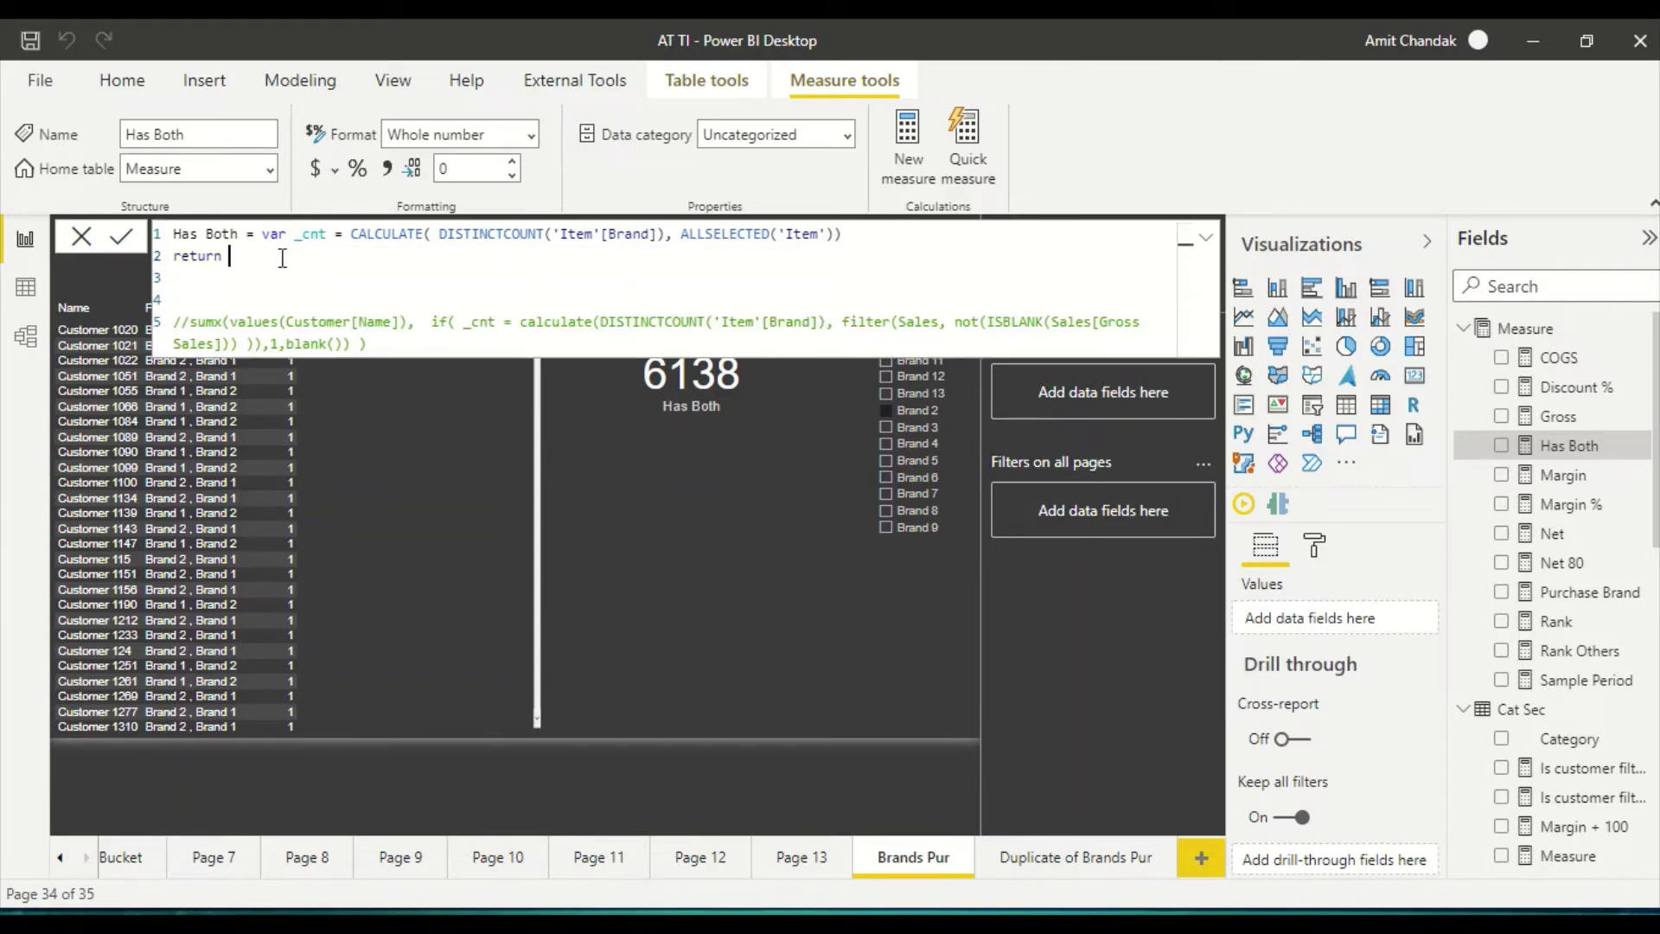
# - Start a COUNTX after the return in Has Both, with SUMMARIZE as its table argument
pyautogui.write('su')
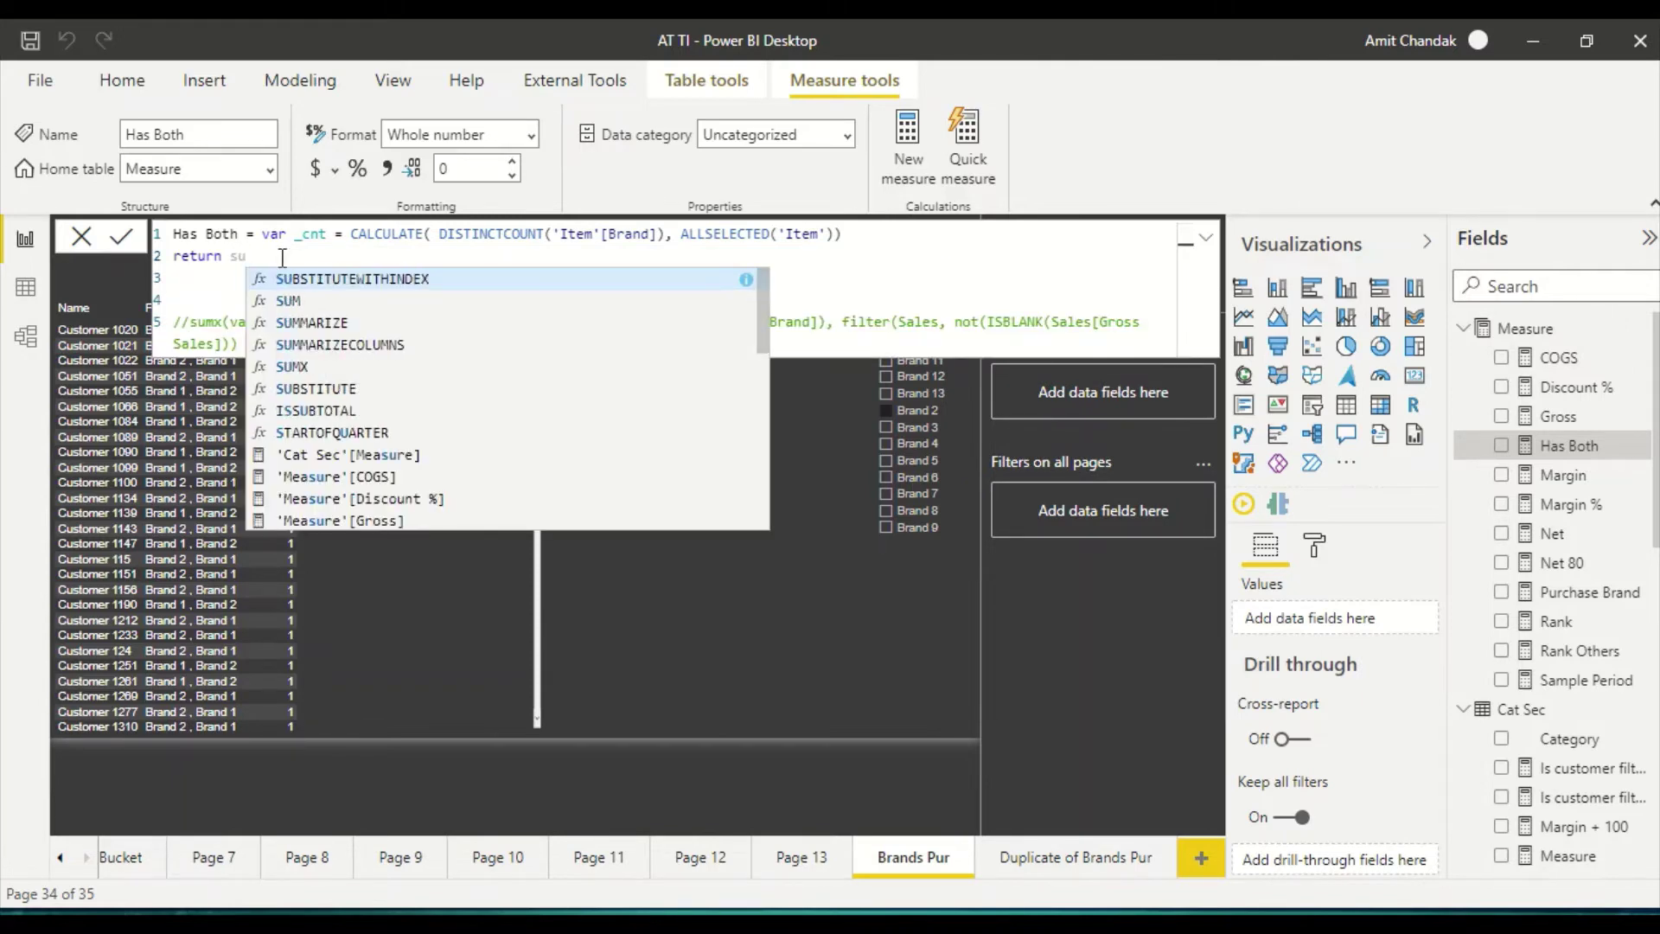
pyautogui.press('BackSpace')
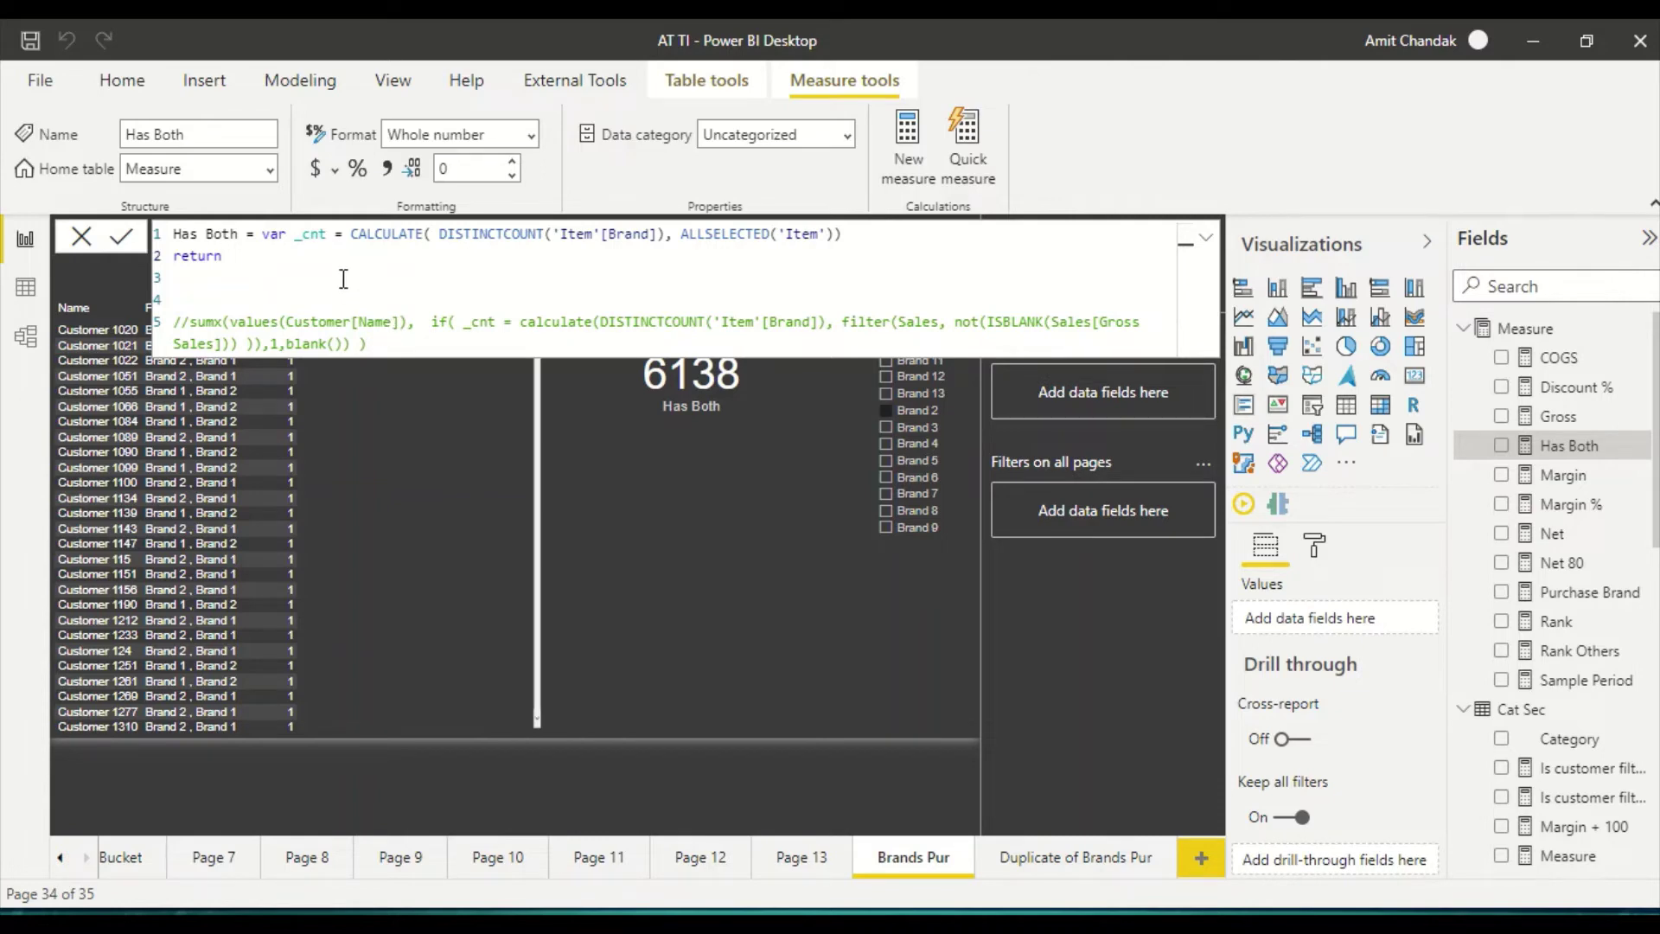
pyautogui.write('coun')
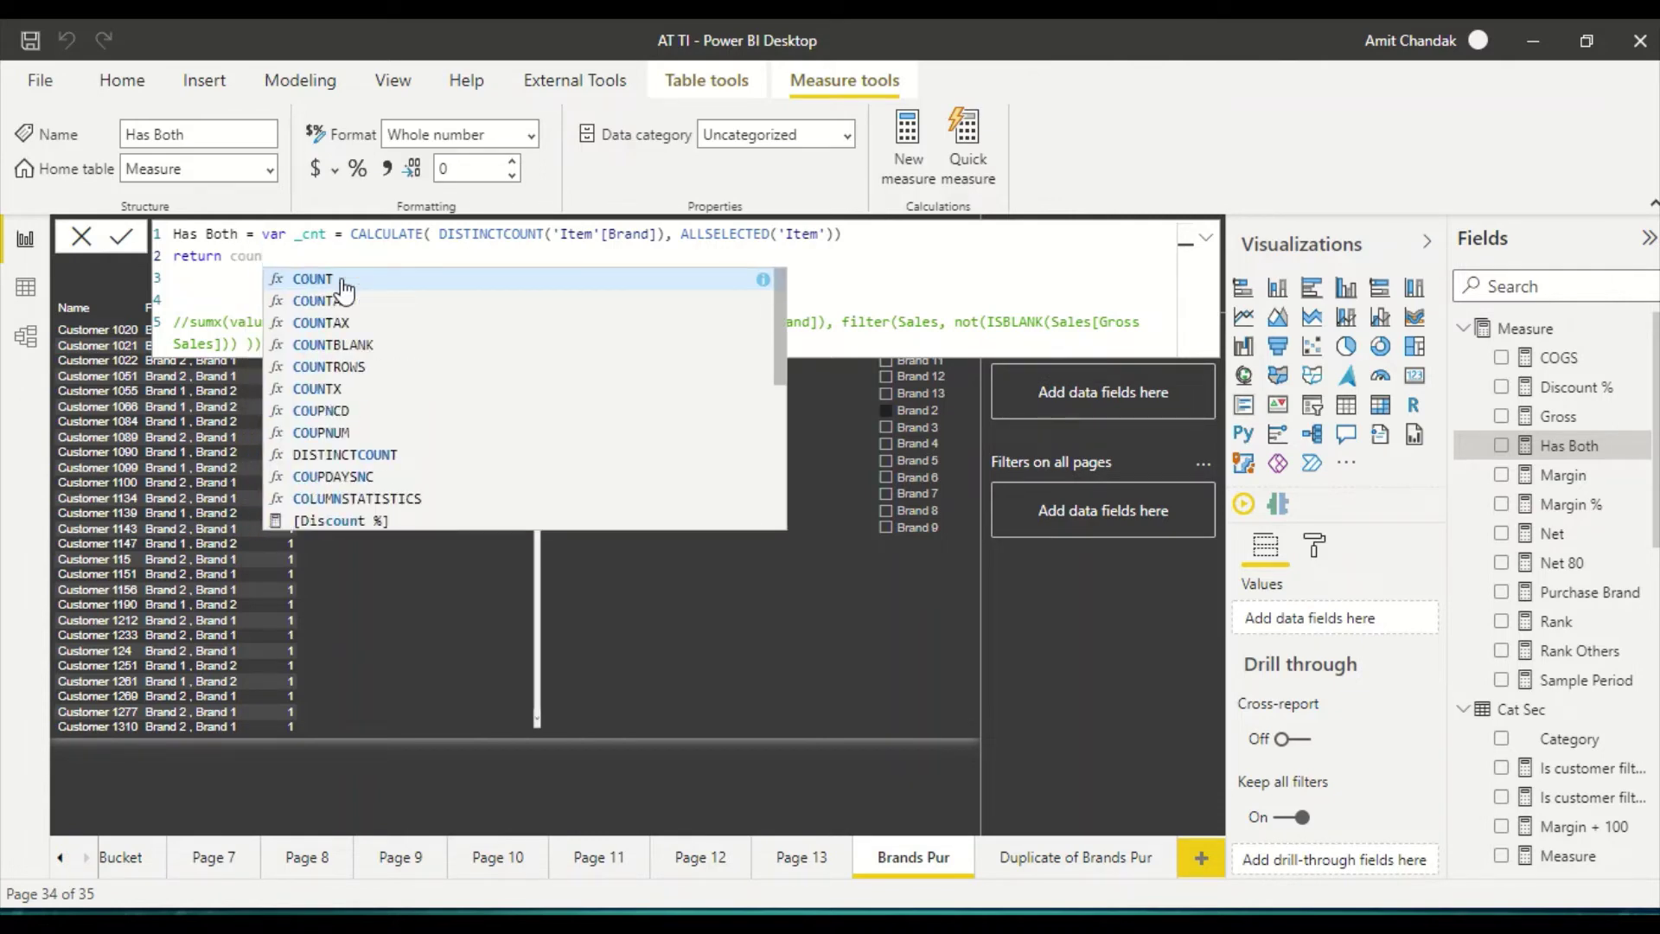
pyautogui.press('Down')
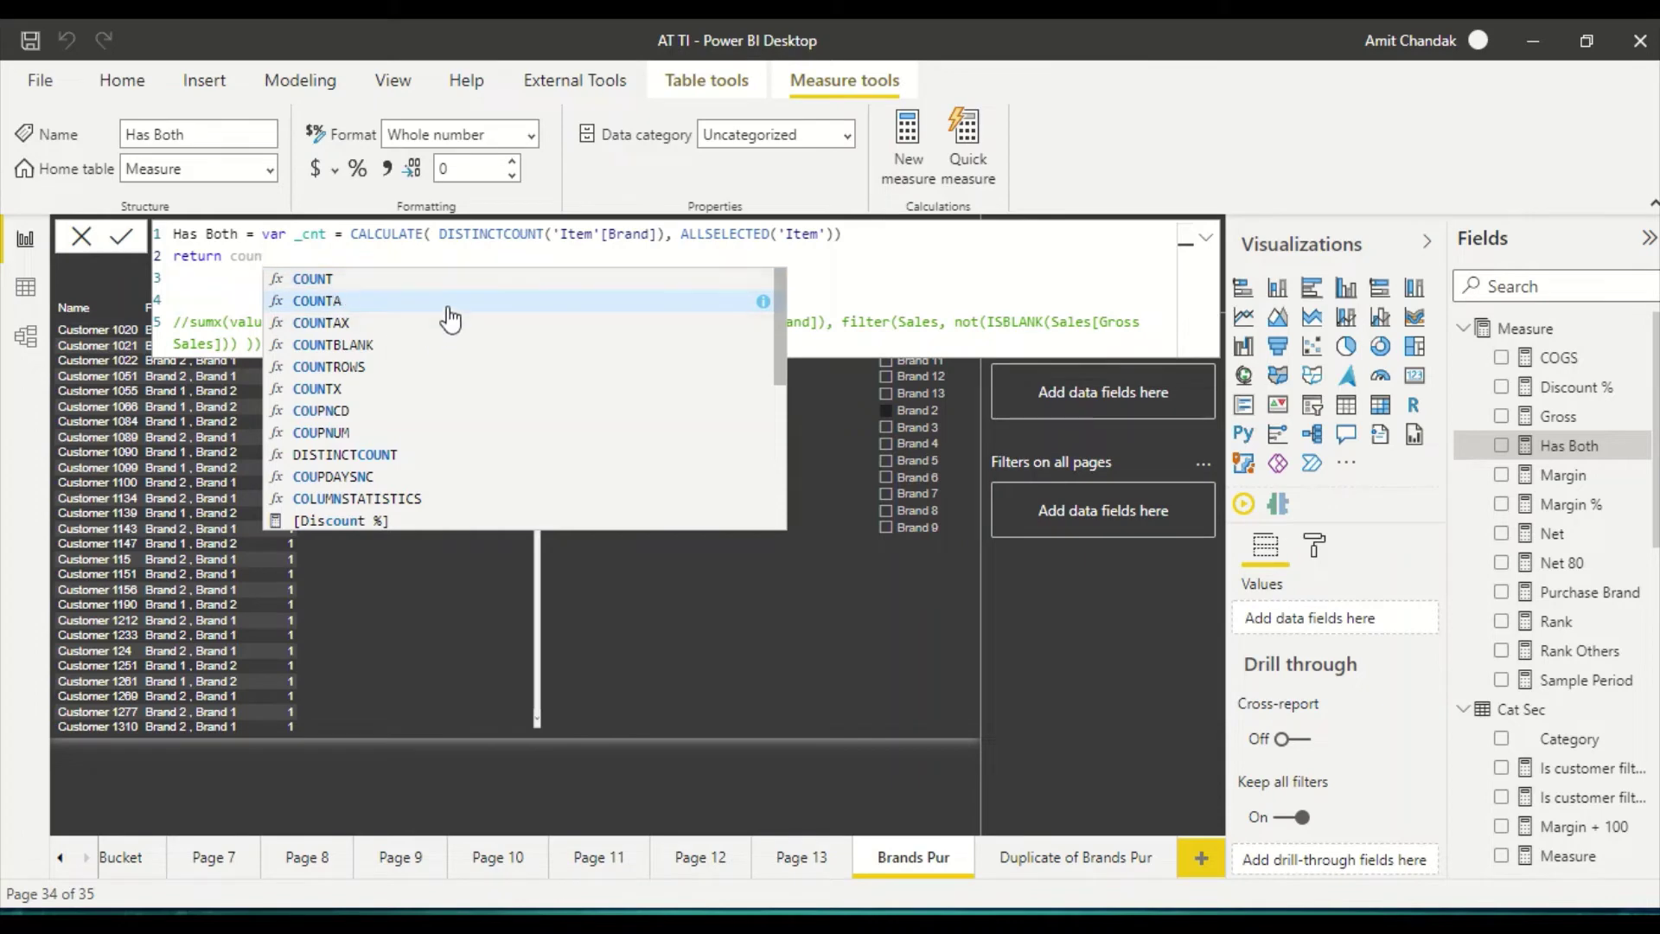
pyautogui.press('Down')
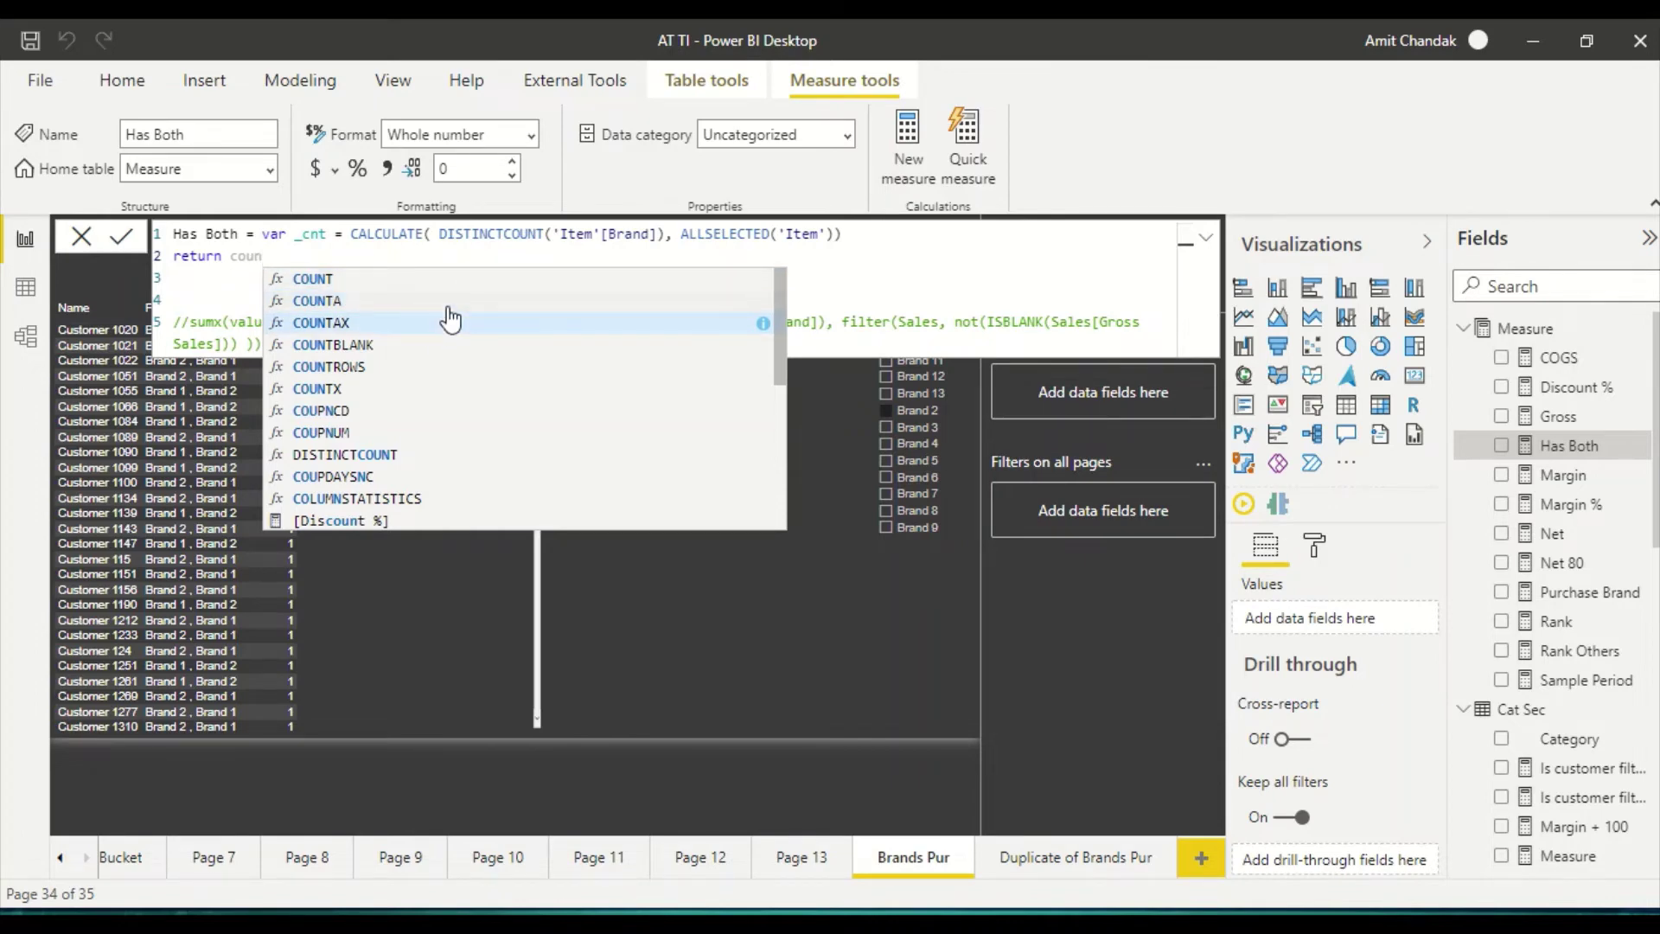
pyautogui.write('tx(')
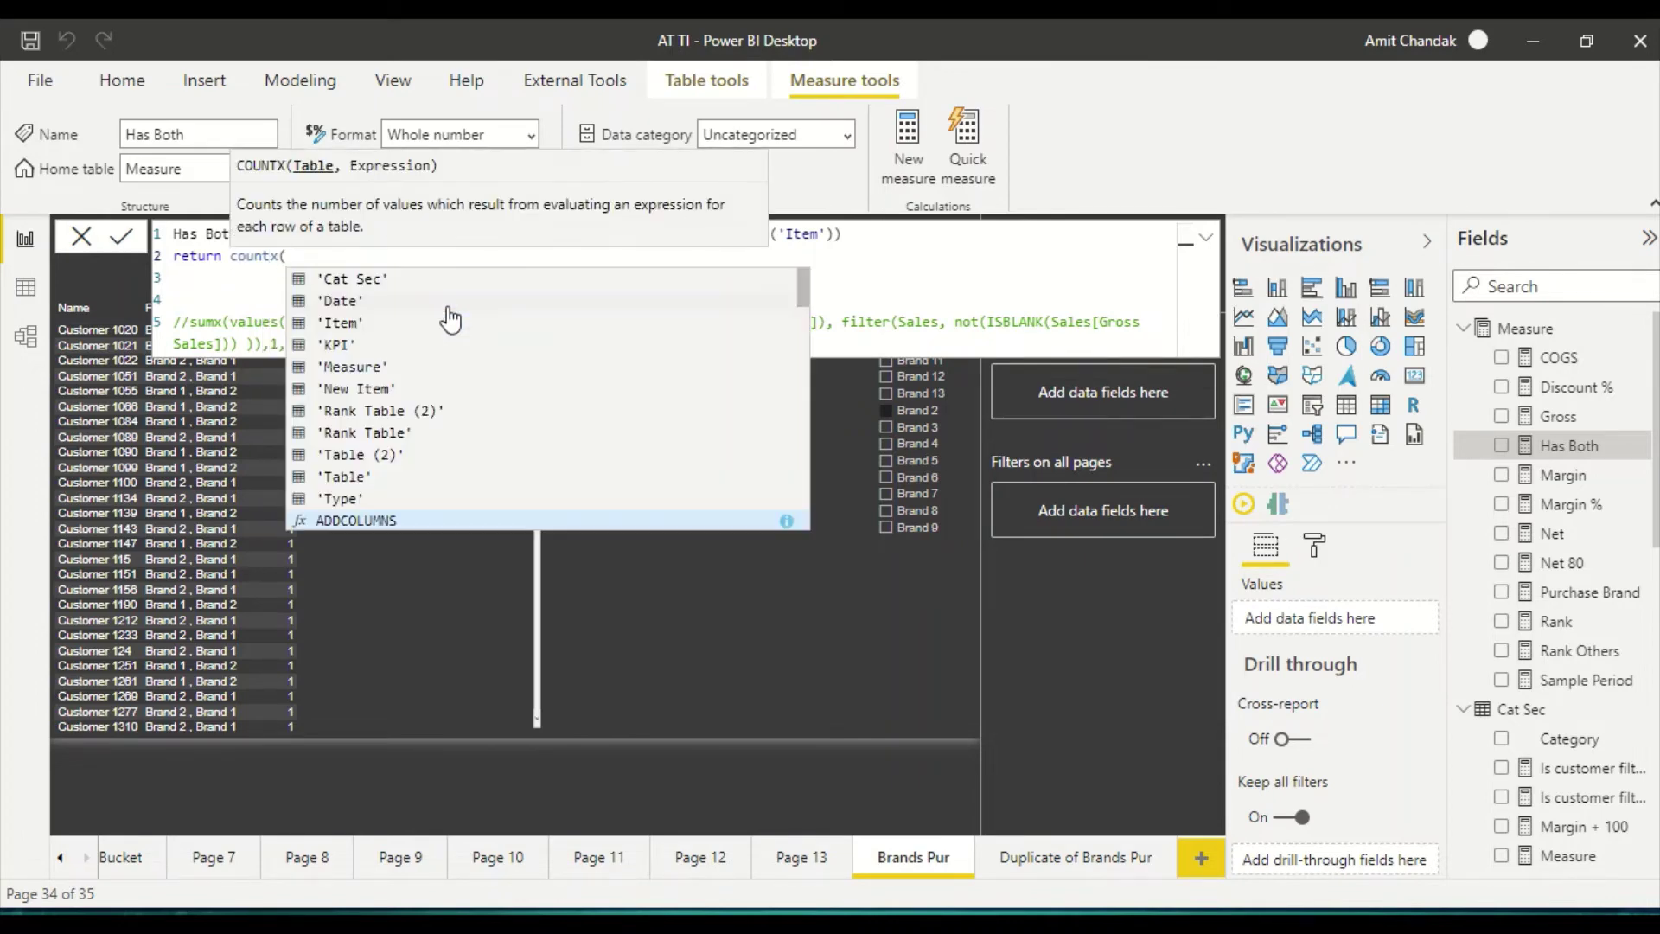
pyautogui.write('SUMMARIZE(')
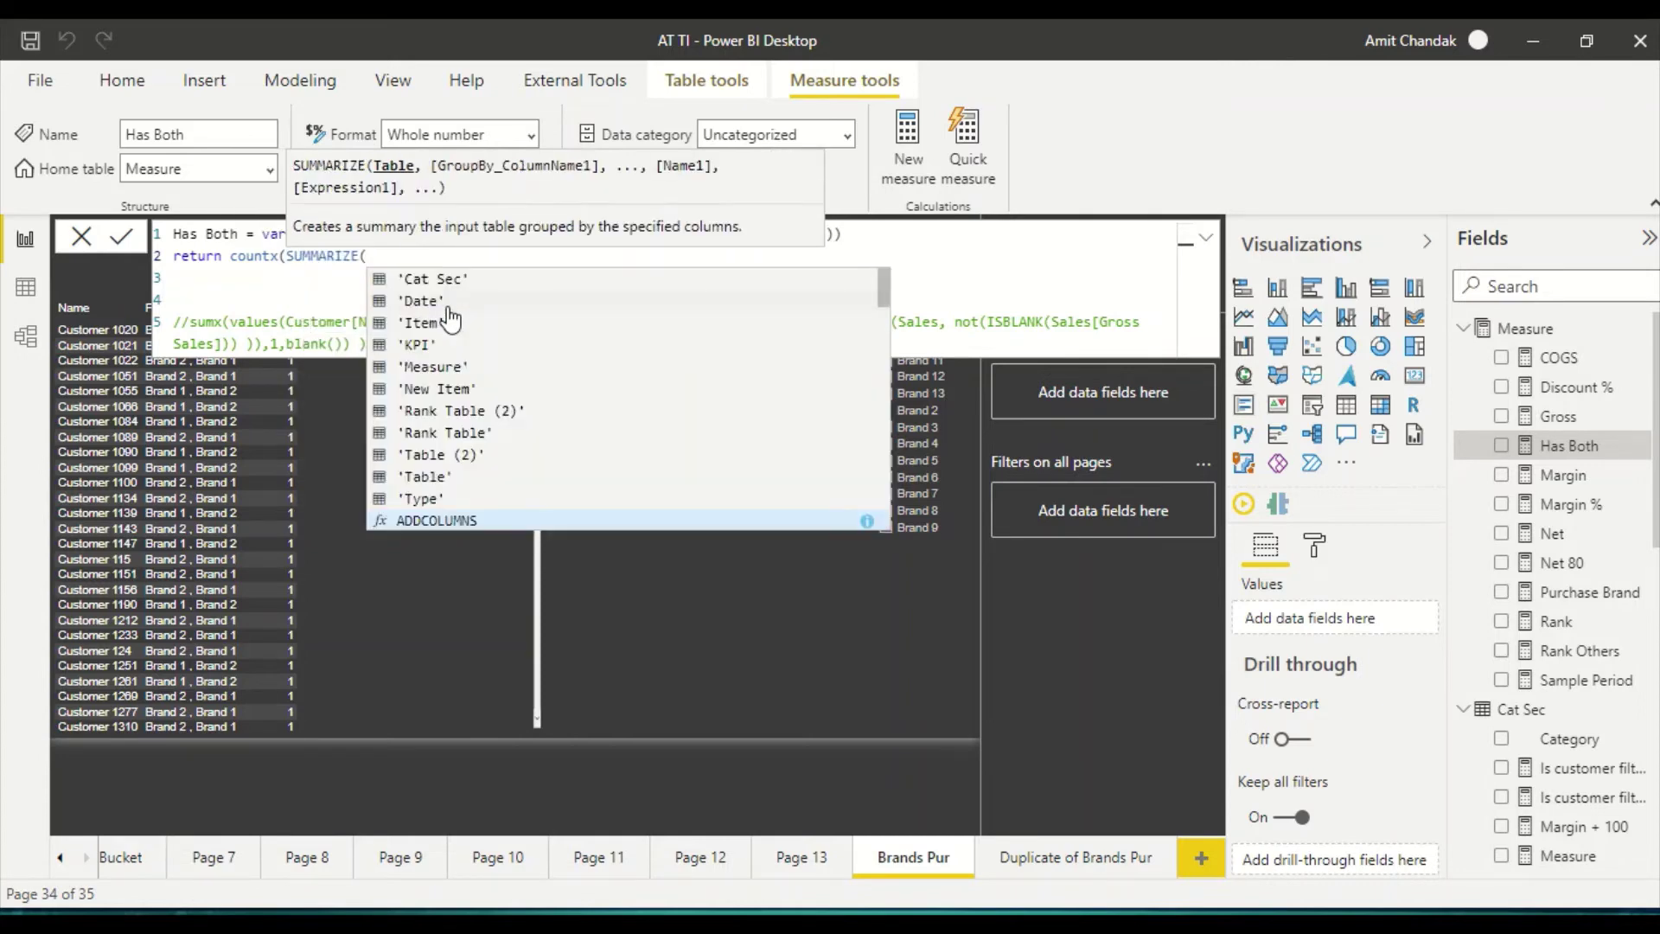
# - Have the SUMMARIZE group Sales by Customer[Name] and add a column named "_1"
pyautogui.write('Sales')
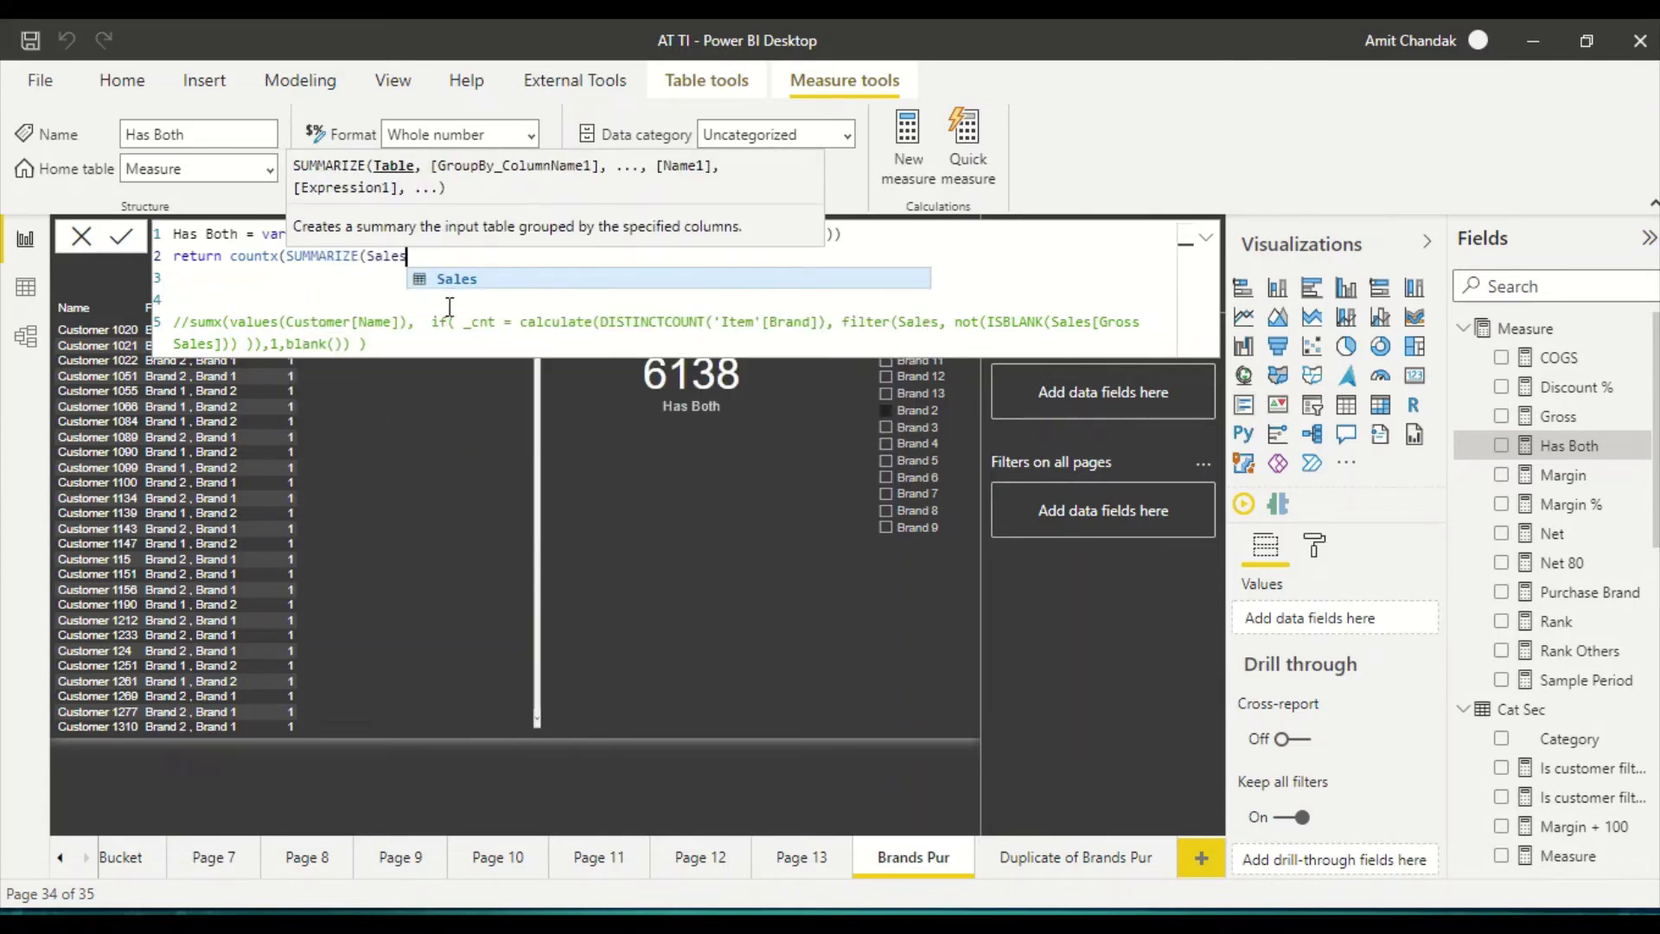
pyautogui.write(',cust')
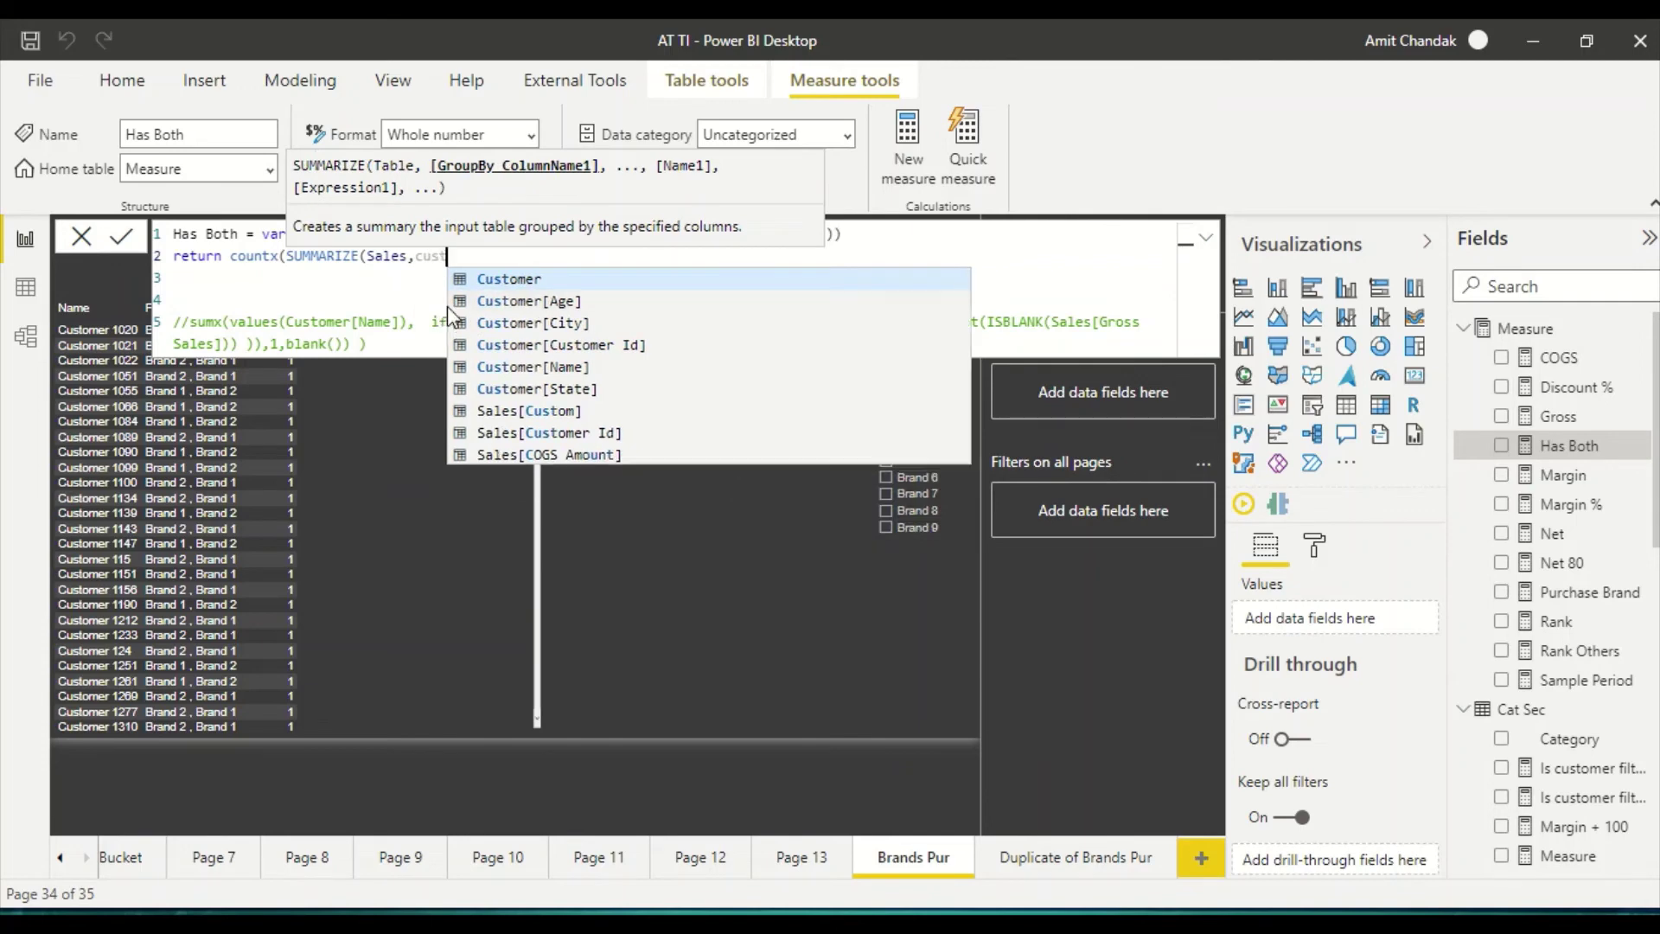
pyautogui.press('Down')
pyautogui.press('Down')
pyautogui.press('Down')
pyautogui.press('Down')
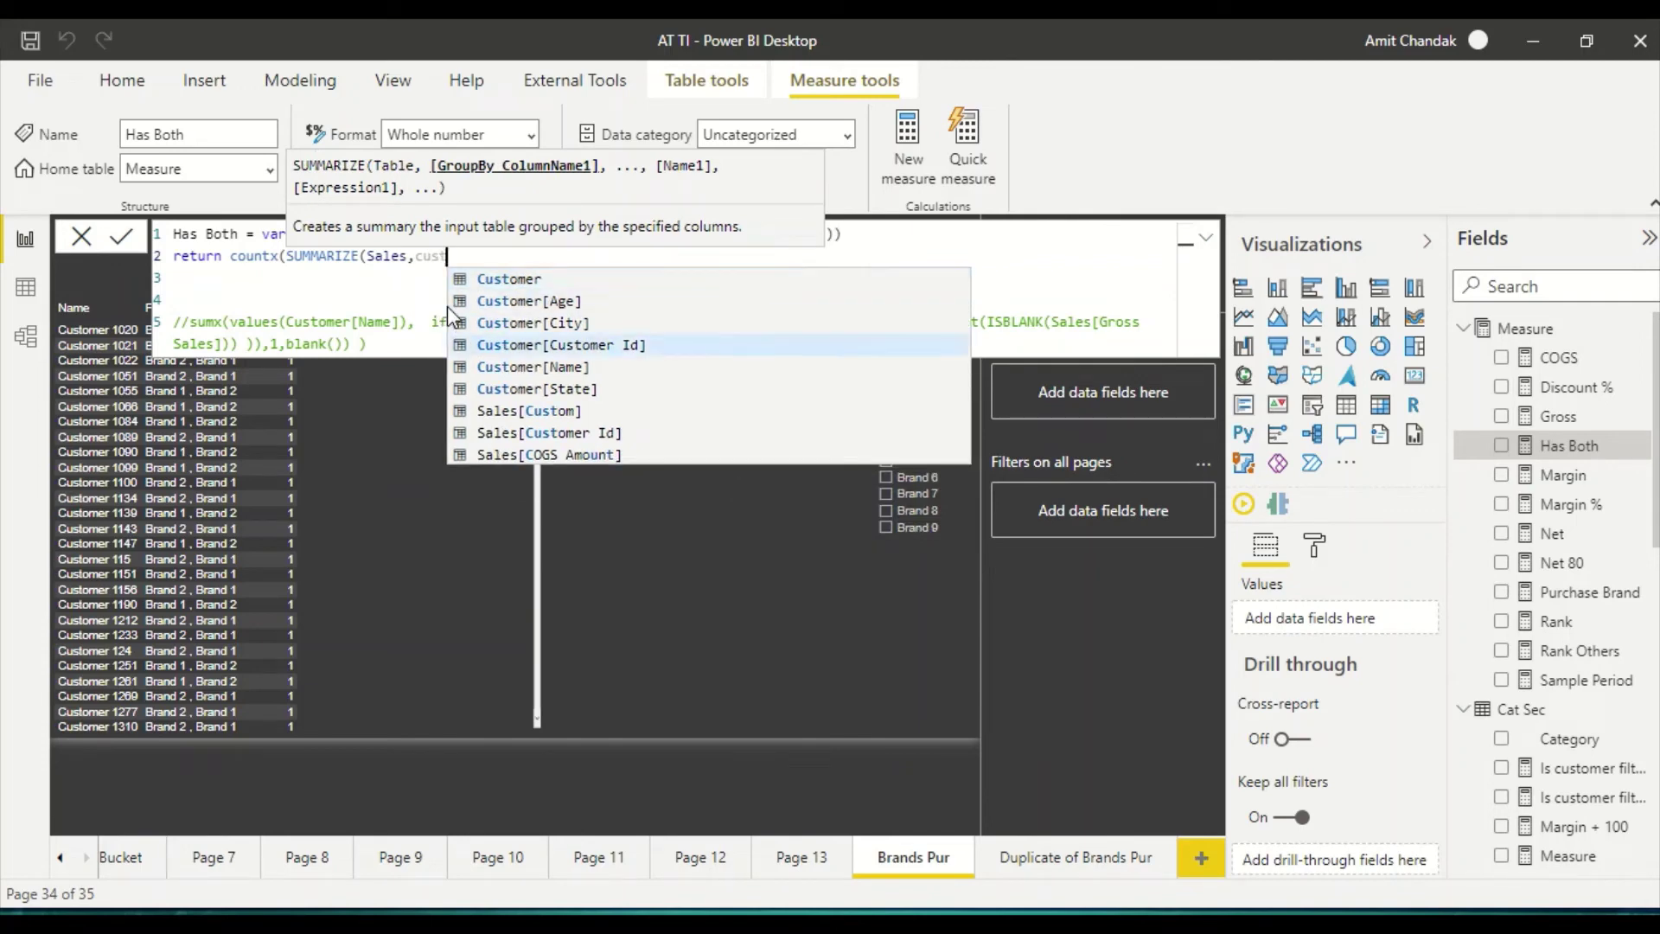
pyautogui.press('Tab')
pyautogui.write(', ""')
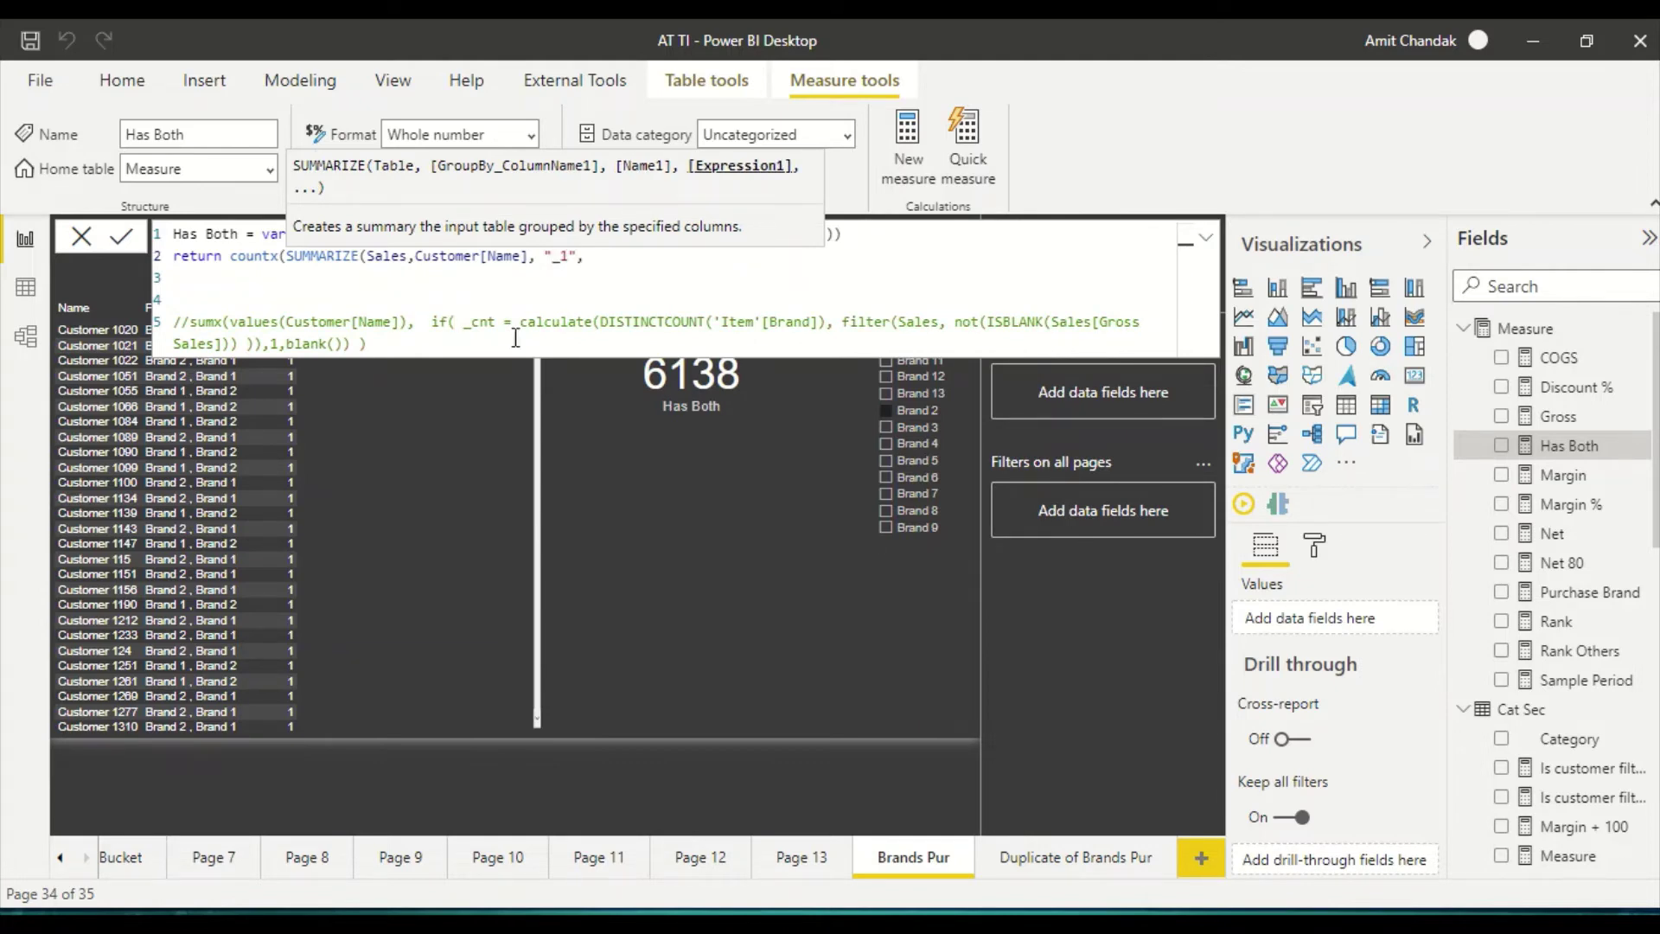
# - Copy the calculate(DISTINCTCOUNT('Item'[Brand]), filter(...)) expression from the comment in as the "_1" expression and close the SUMMARIZE
pyautogui.moveTo(519, 321); pyautogui.dragTo(513, 343)
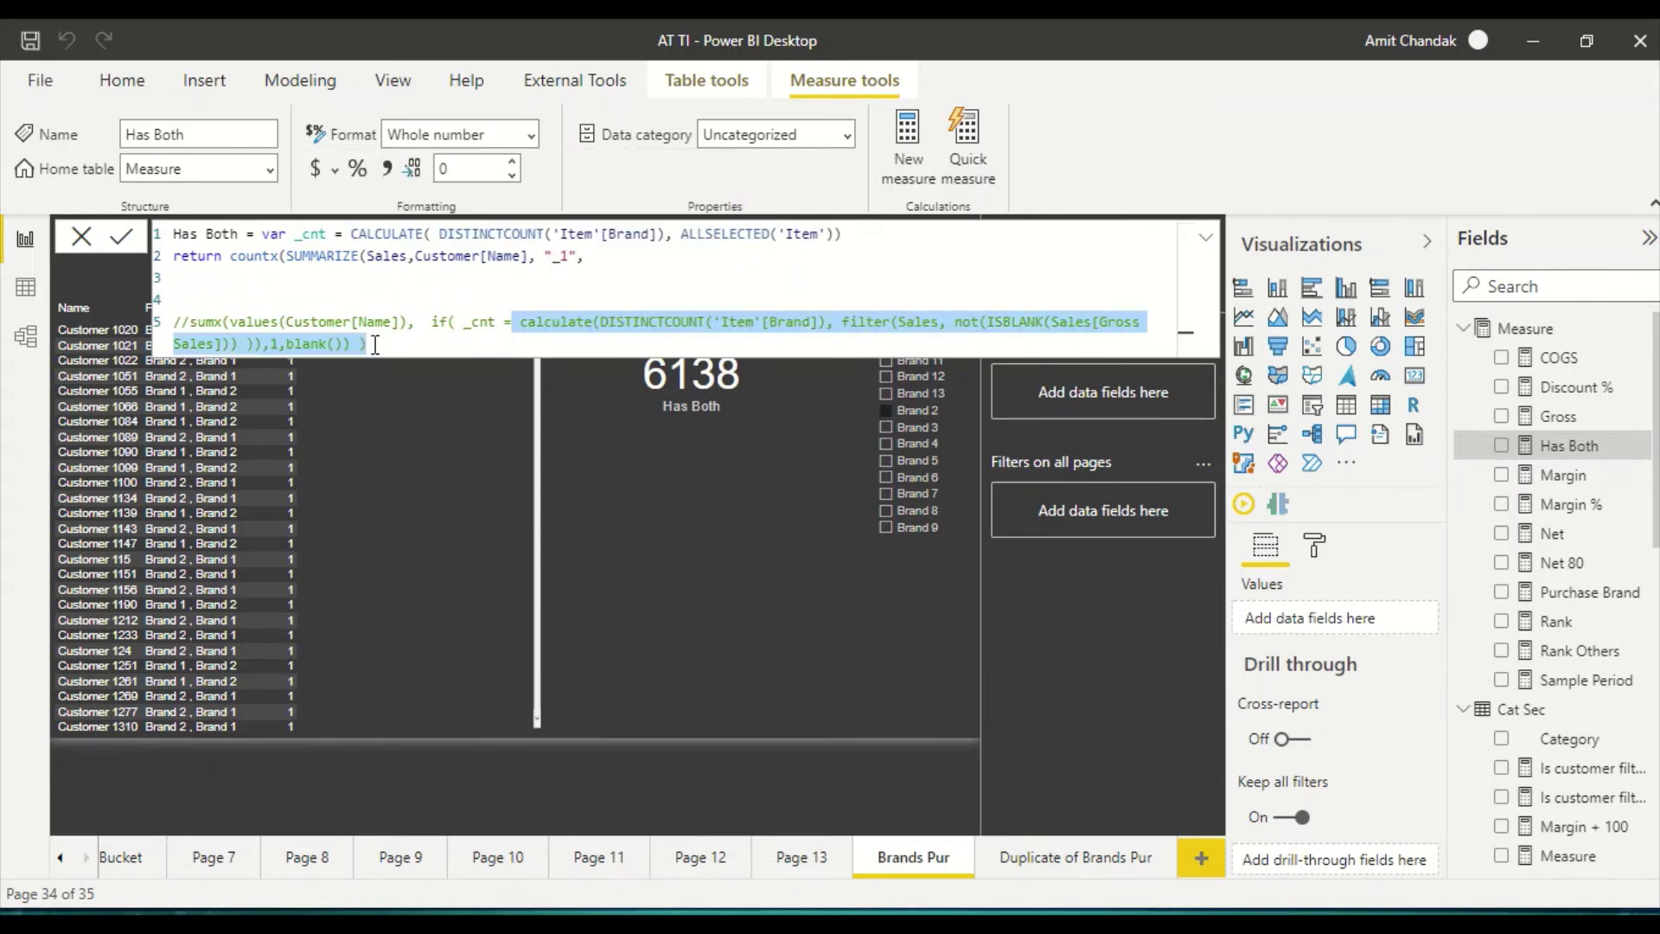
pyautogui.moveTo(367, 343); pyautogui.dragTo(265, 343)
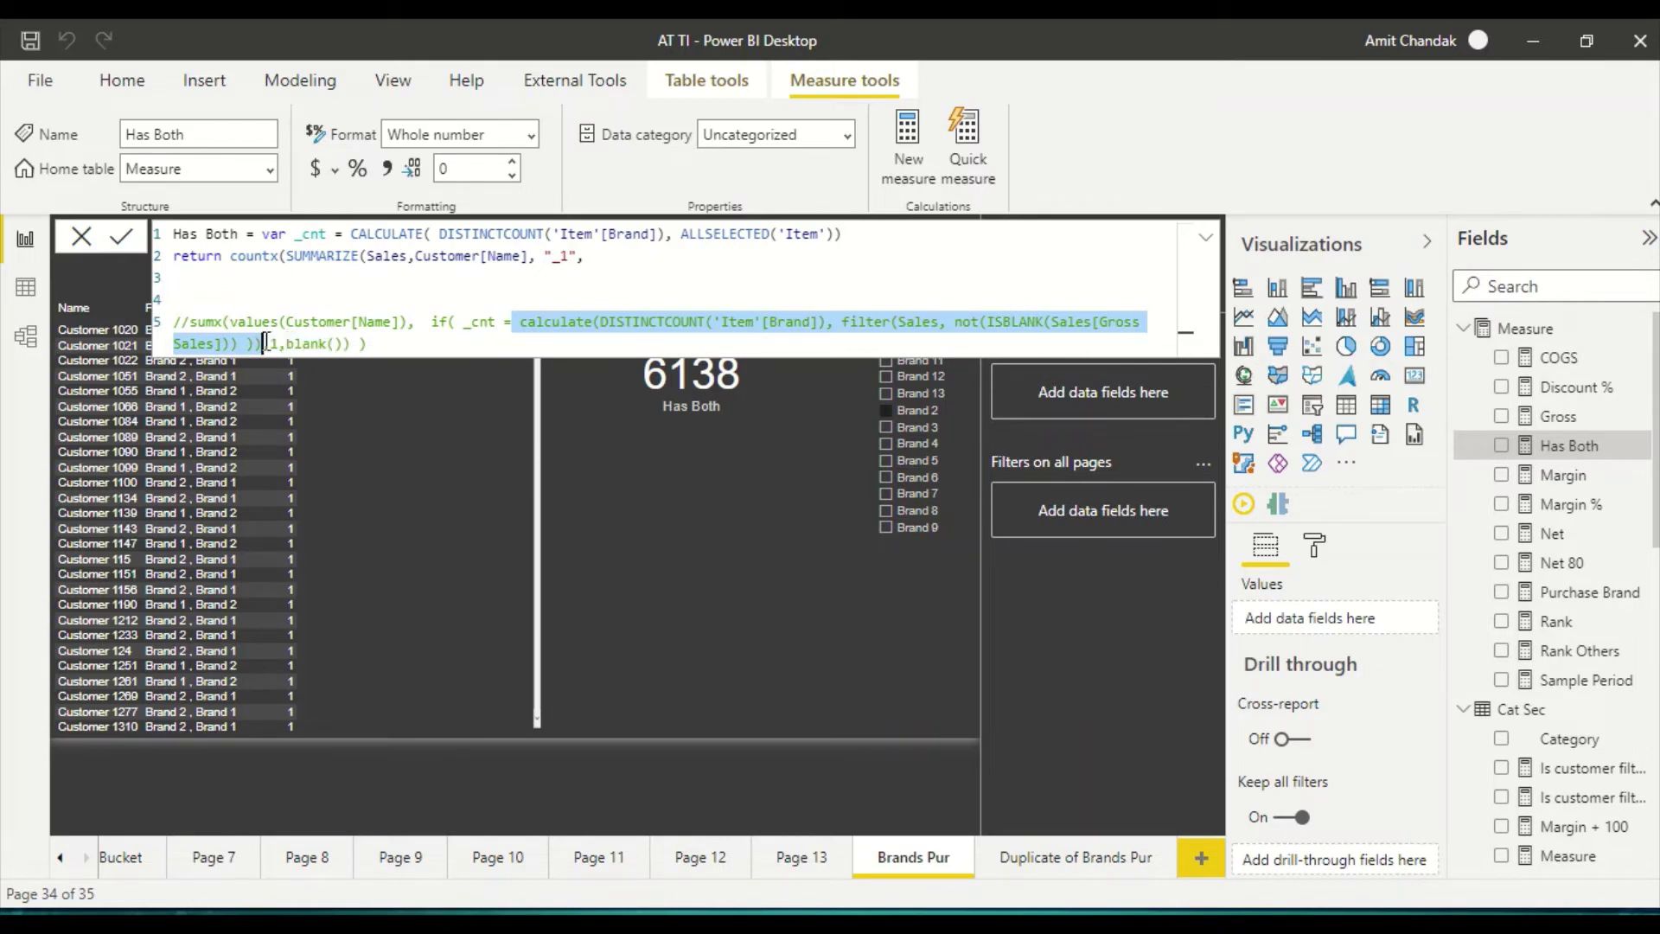
pyautogui.hotkey('ctrl', 'c')
pyautogui.press('Up')
pyautogui.press('Up')
pyautogui.press('Up')
pyautogui.press('Up')
pyautogui.press('End')
pyautogui.hotkey('ctrl', 'v')
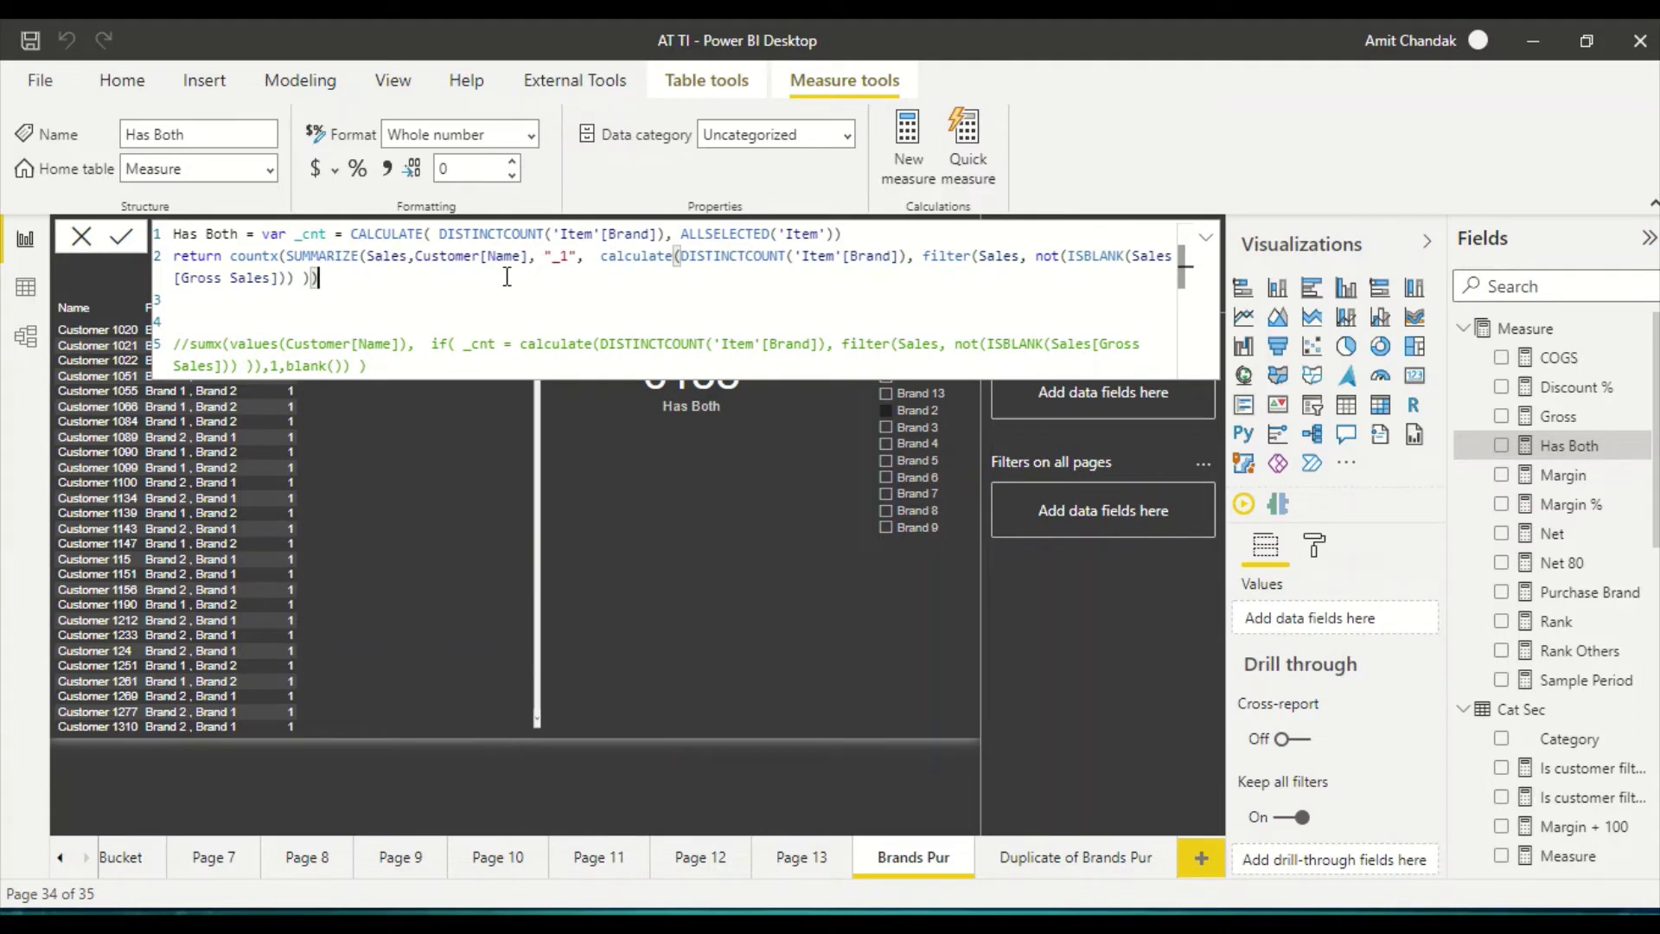
pyautogui.write(') ,')
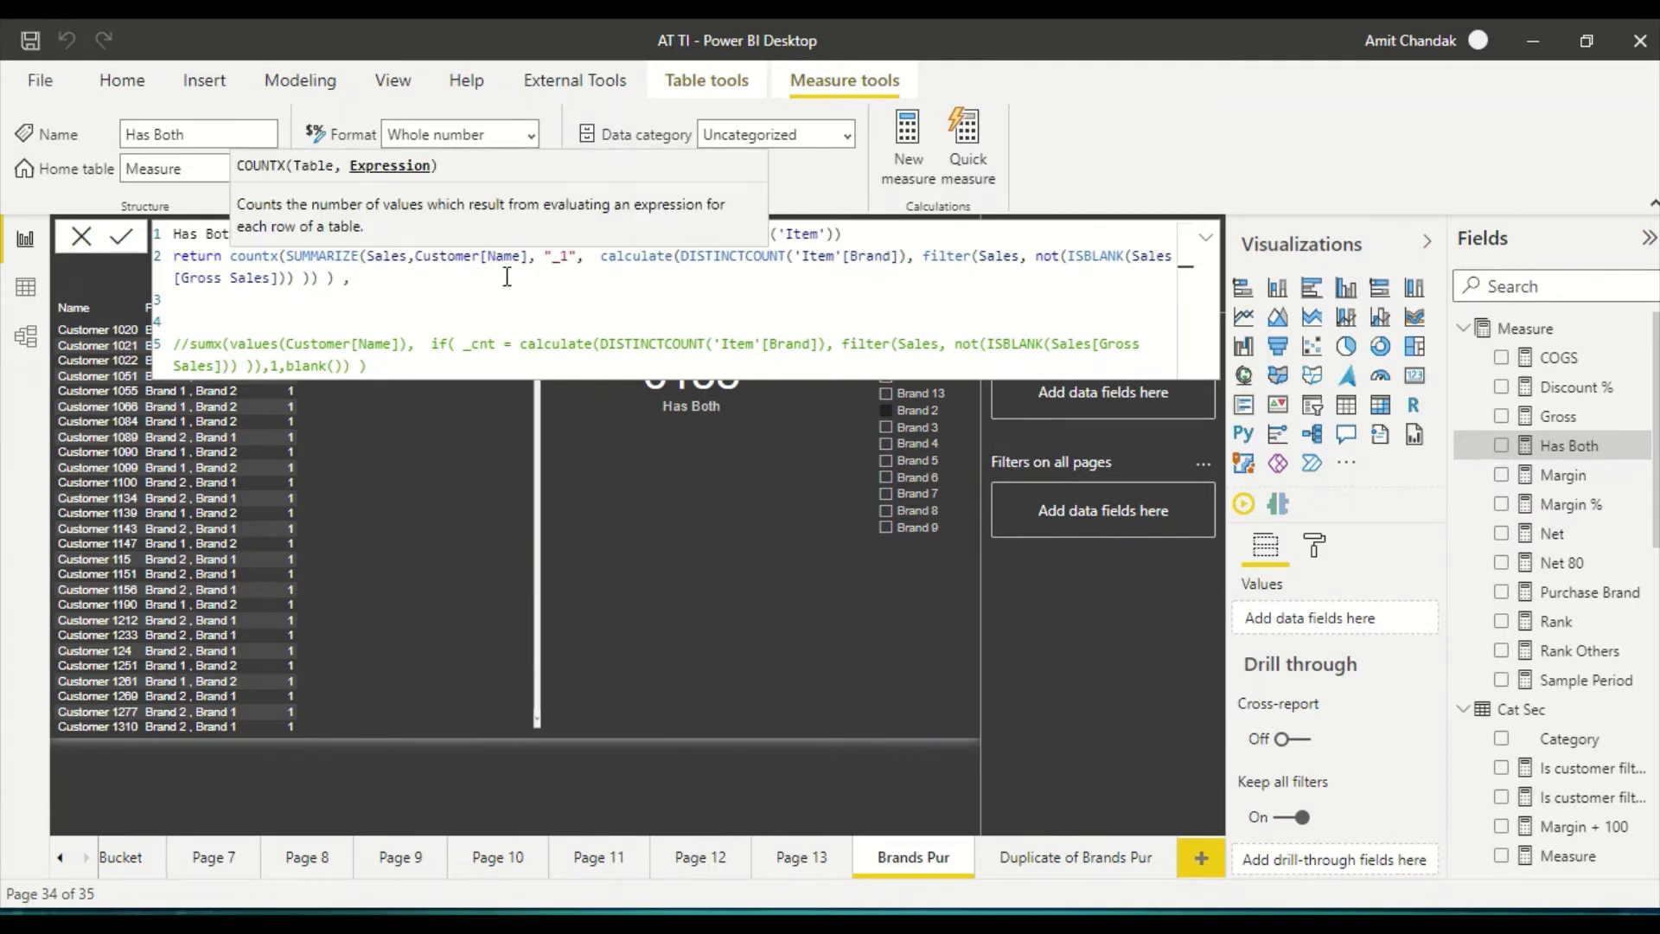
# - Wrap the SUMMARIZE in a FILTER with the condition [_1] = _cnt
pyautogui.click(289, 258)
pyautogui.write('filter(')
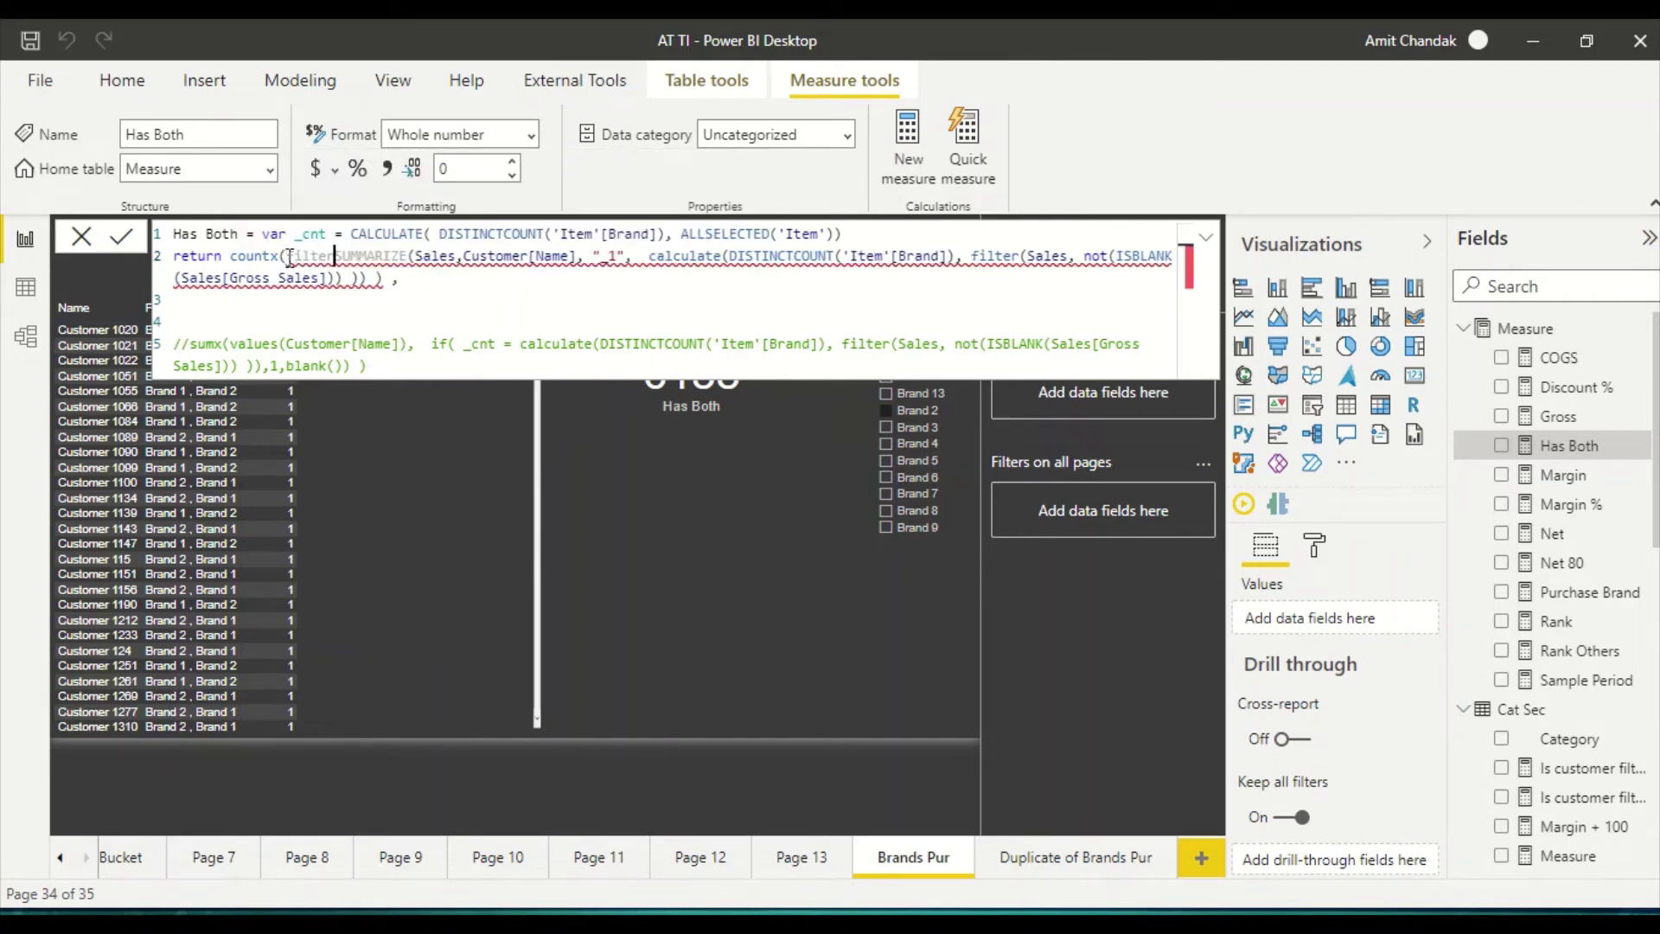
pyautogui.click(509, 275)
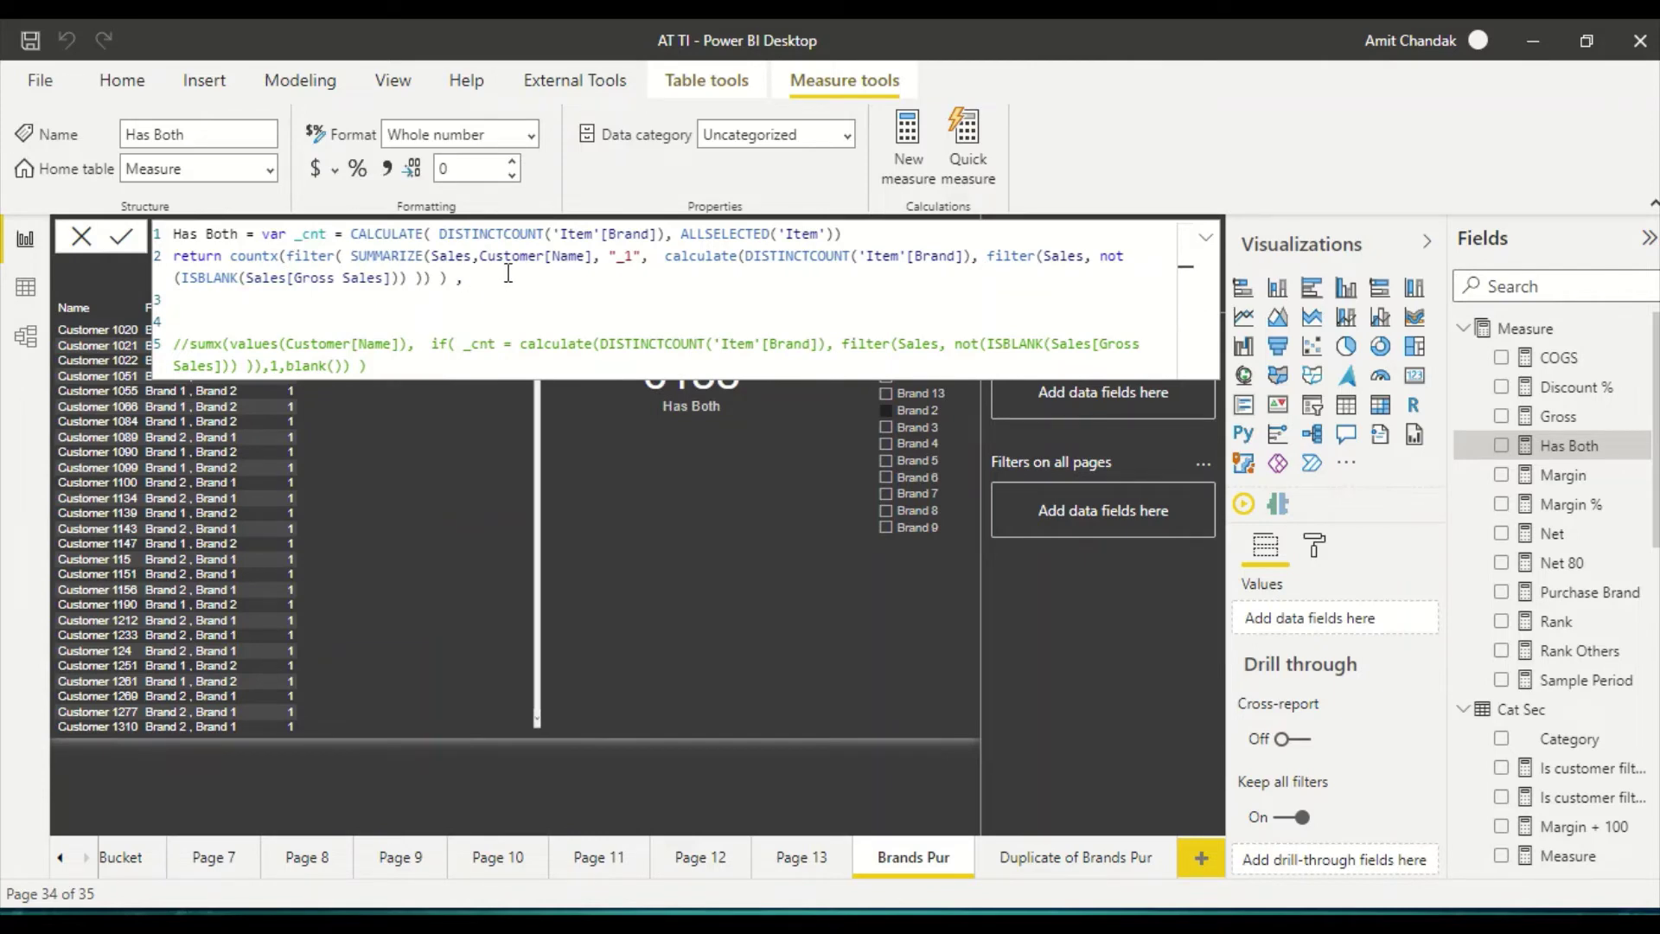
pyautogui.write('_1')
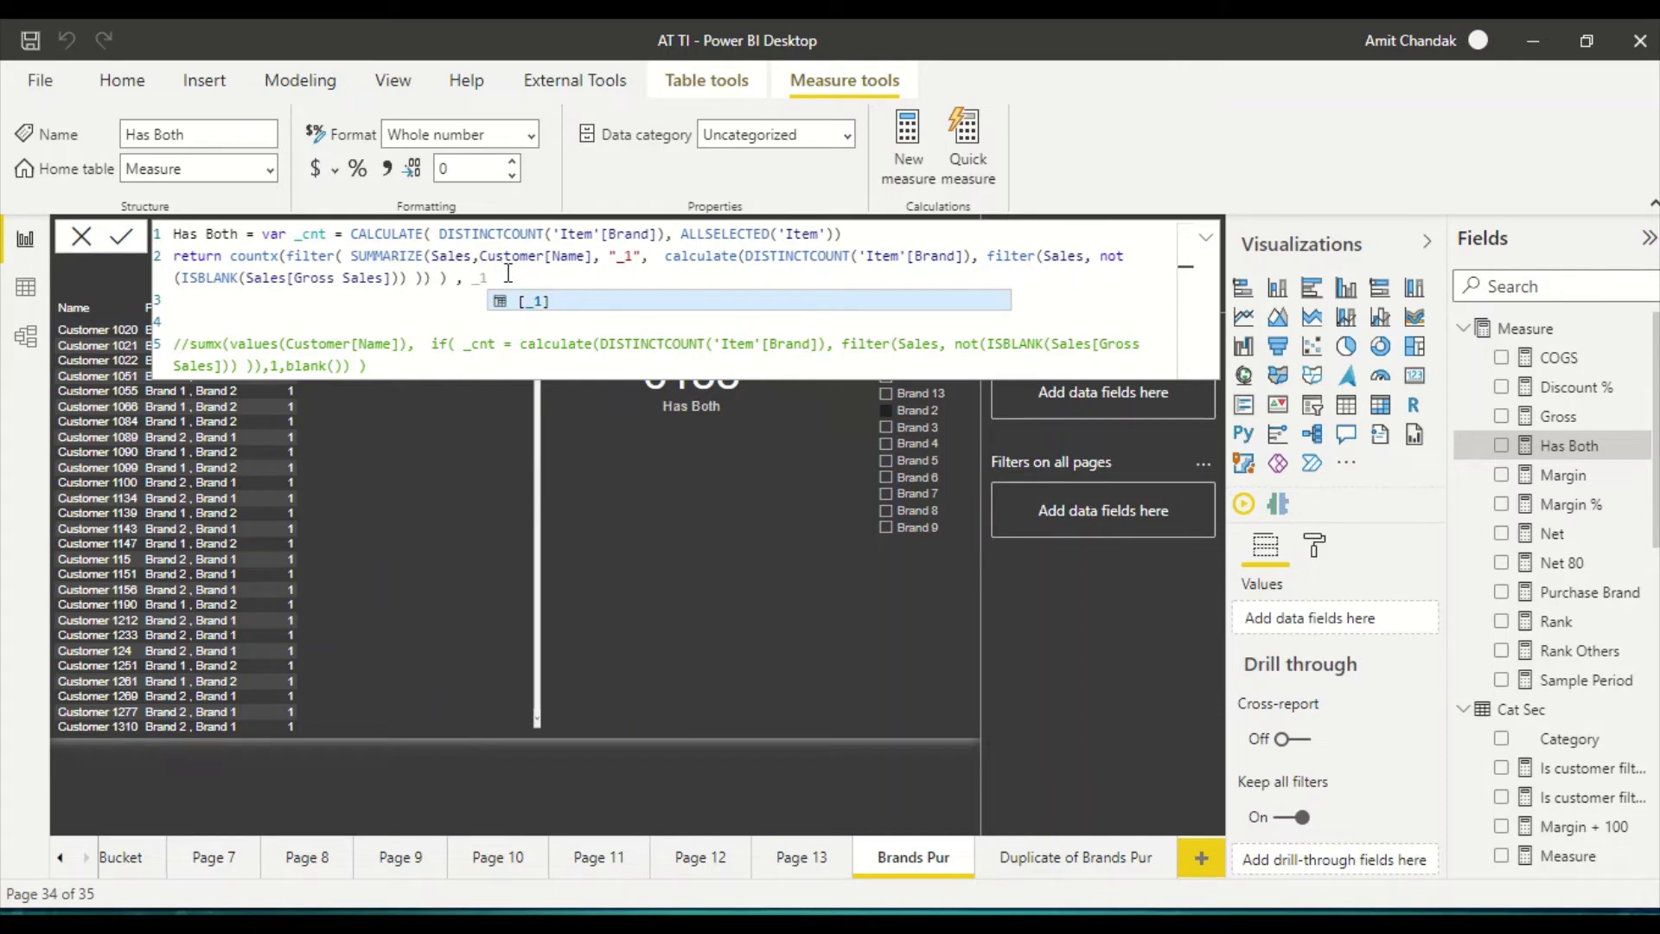
pyautogui.press('Tab')
pyautogui.write('=')
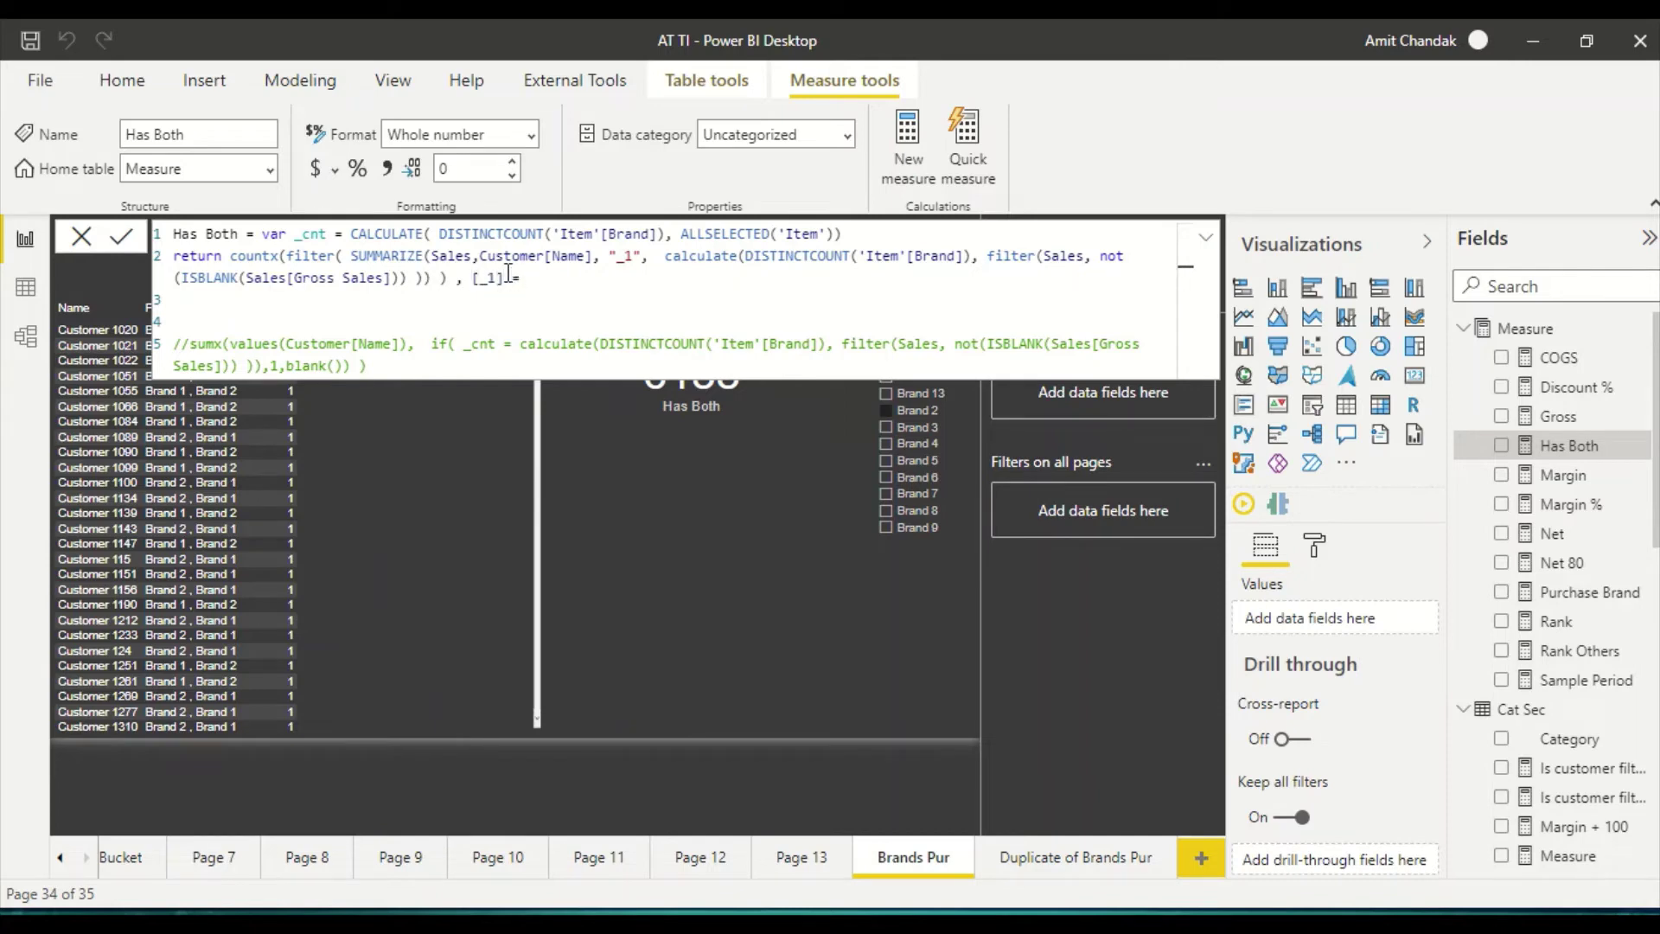
pyautogui.write(' _cnt')
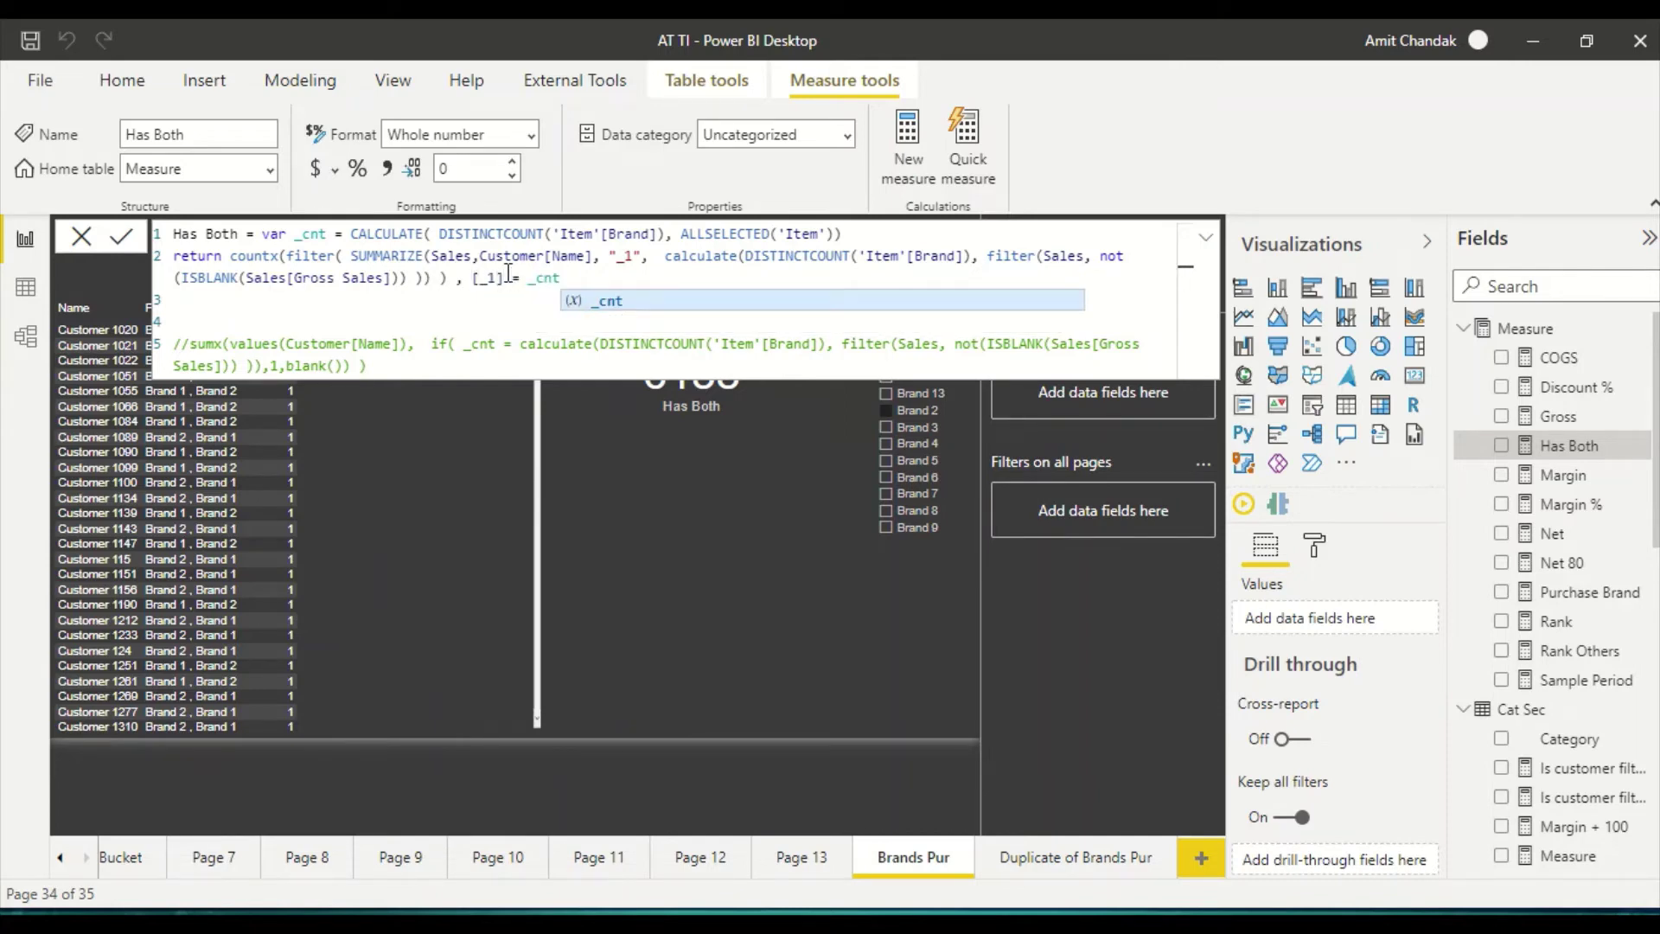
pyautogui.write(')')
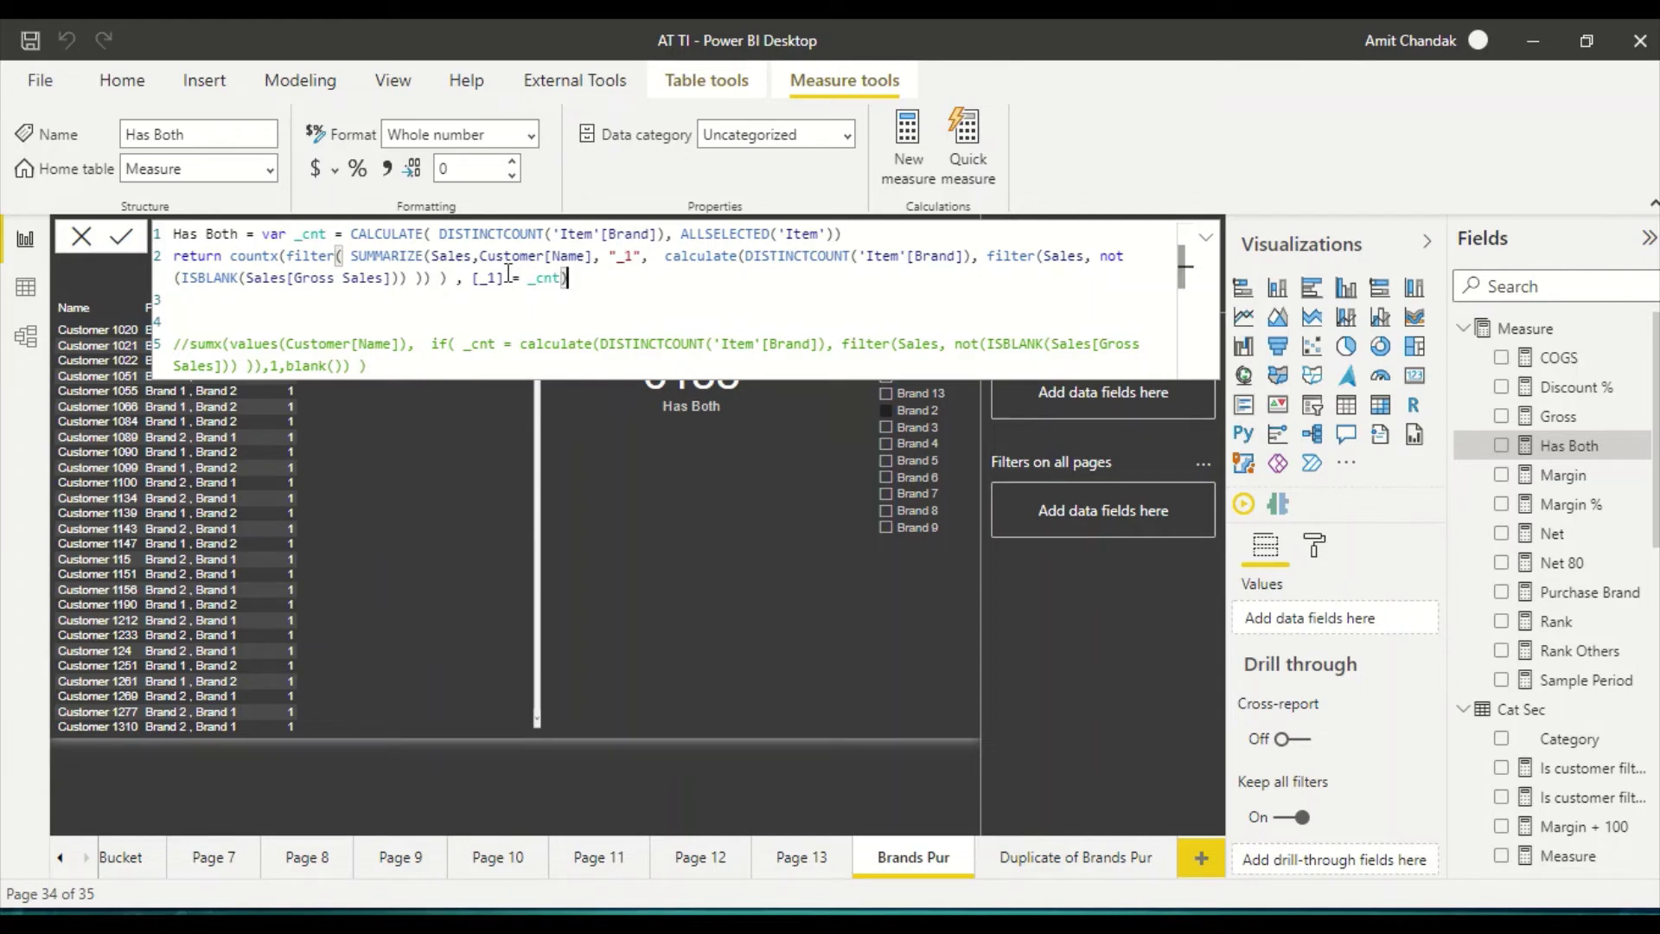
# - Give the COUNTX [Name] as its expression, close it and commit the Has Both measure
pyautogui.write(',[c')
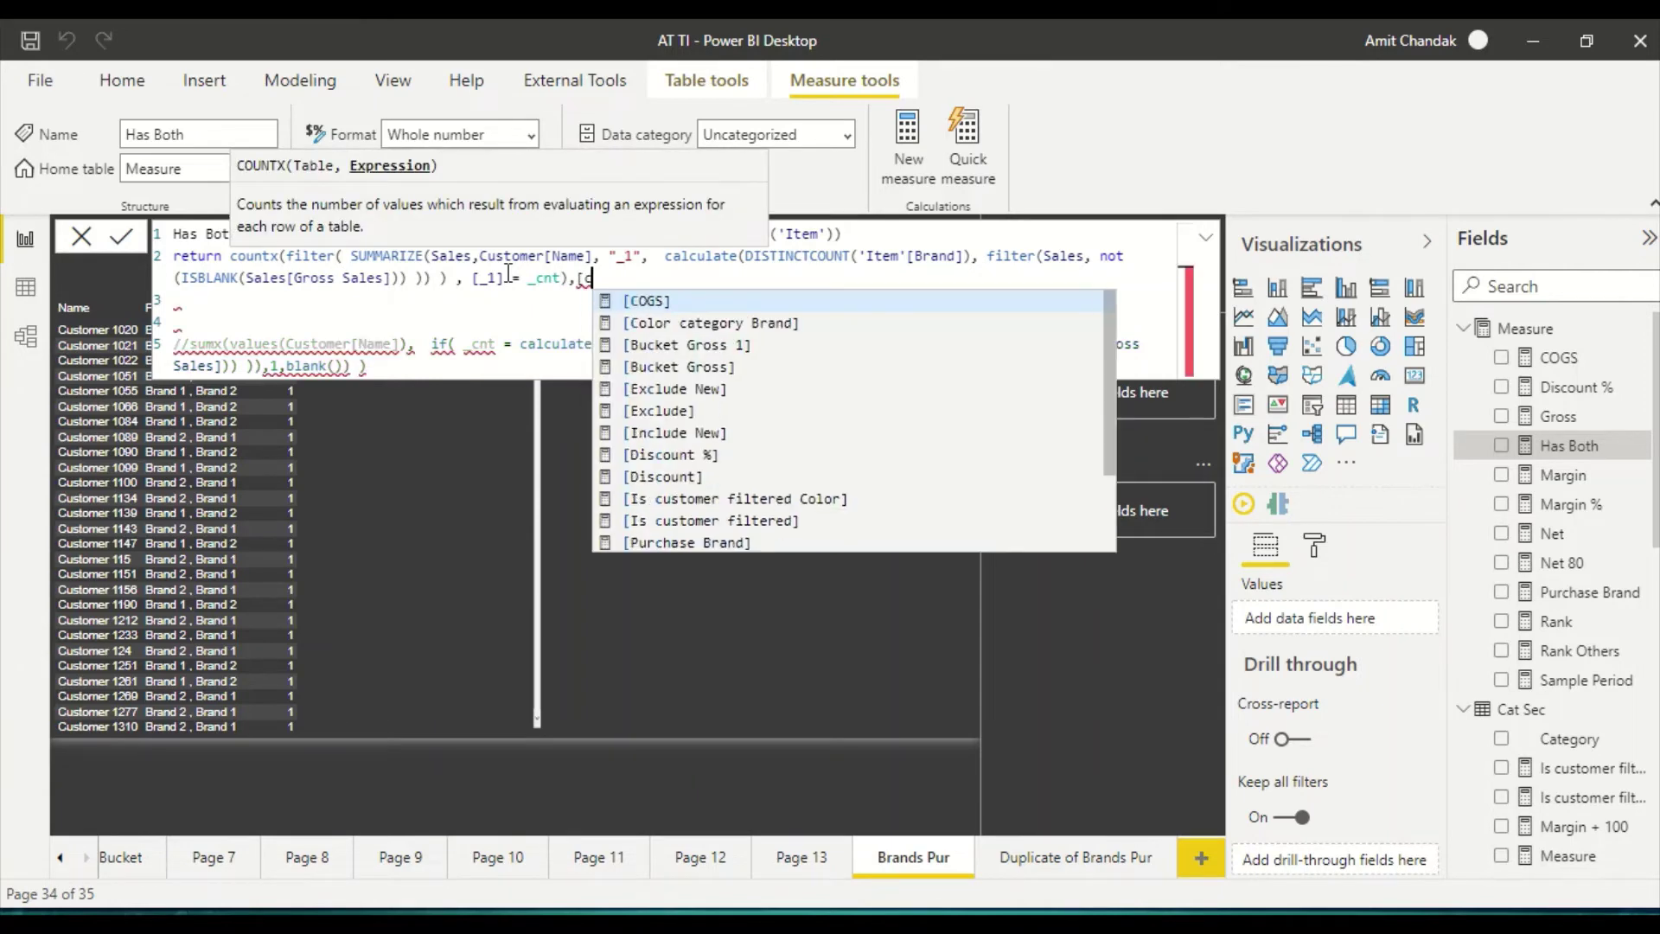
pyautogui.write('ut')
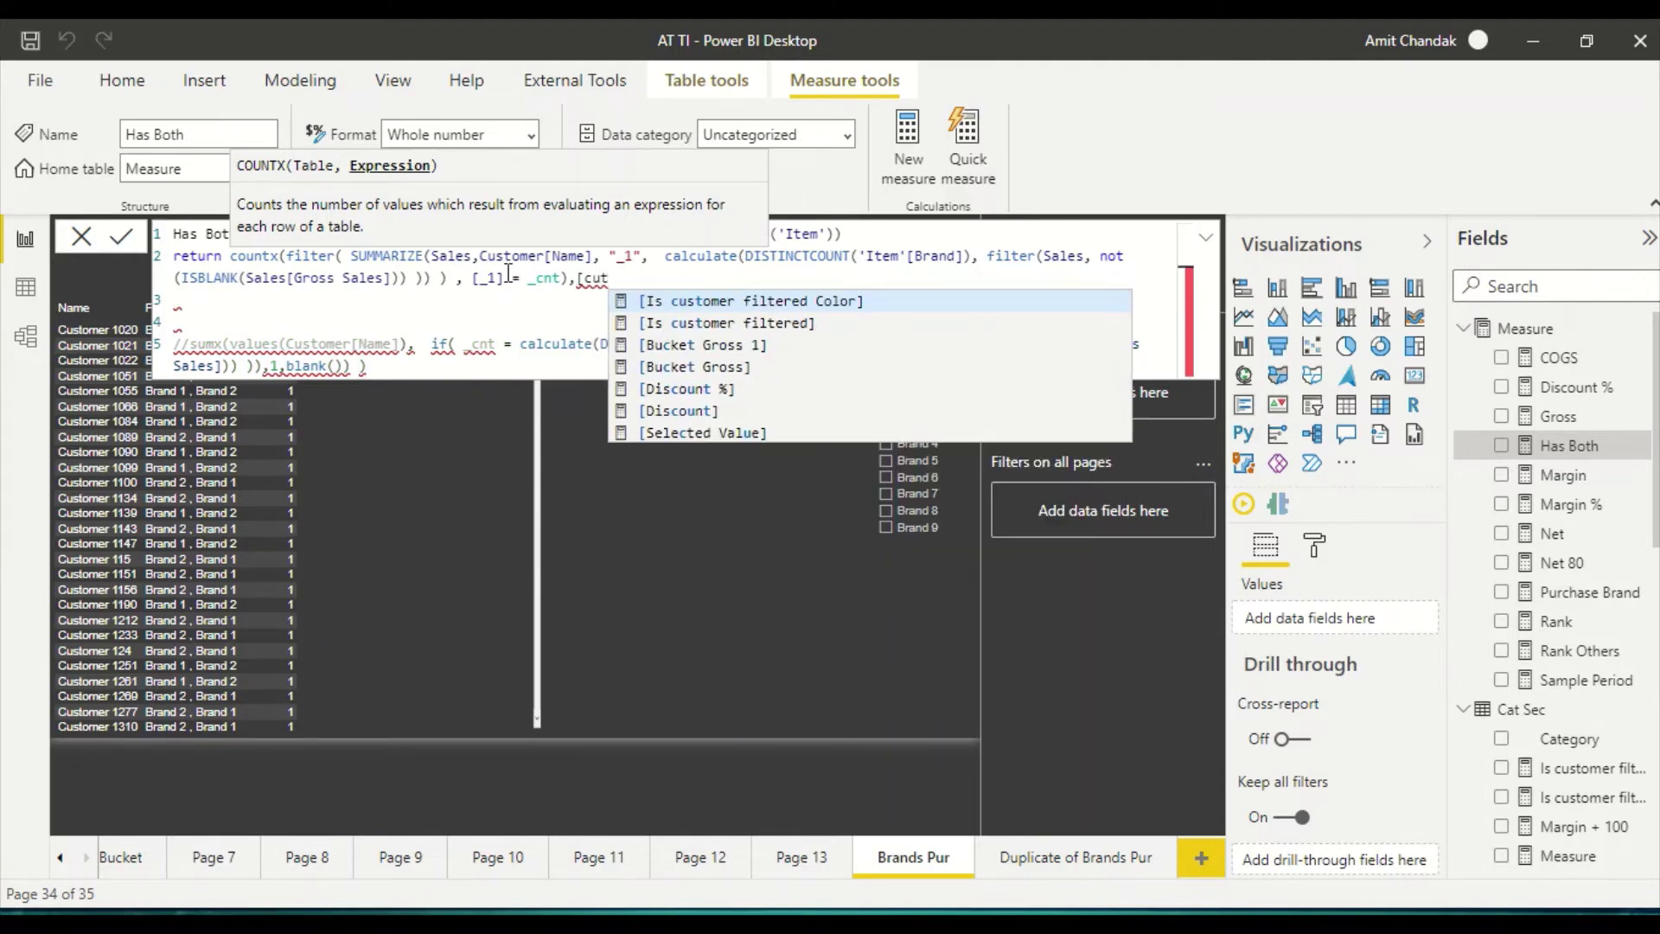
pyautogui.press('BackSpace')
pyautogui.press('BackSpace')
pyautogui.press('BackSpace')
pyautogui.write('Name1]')
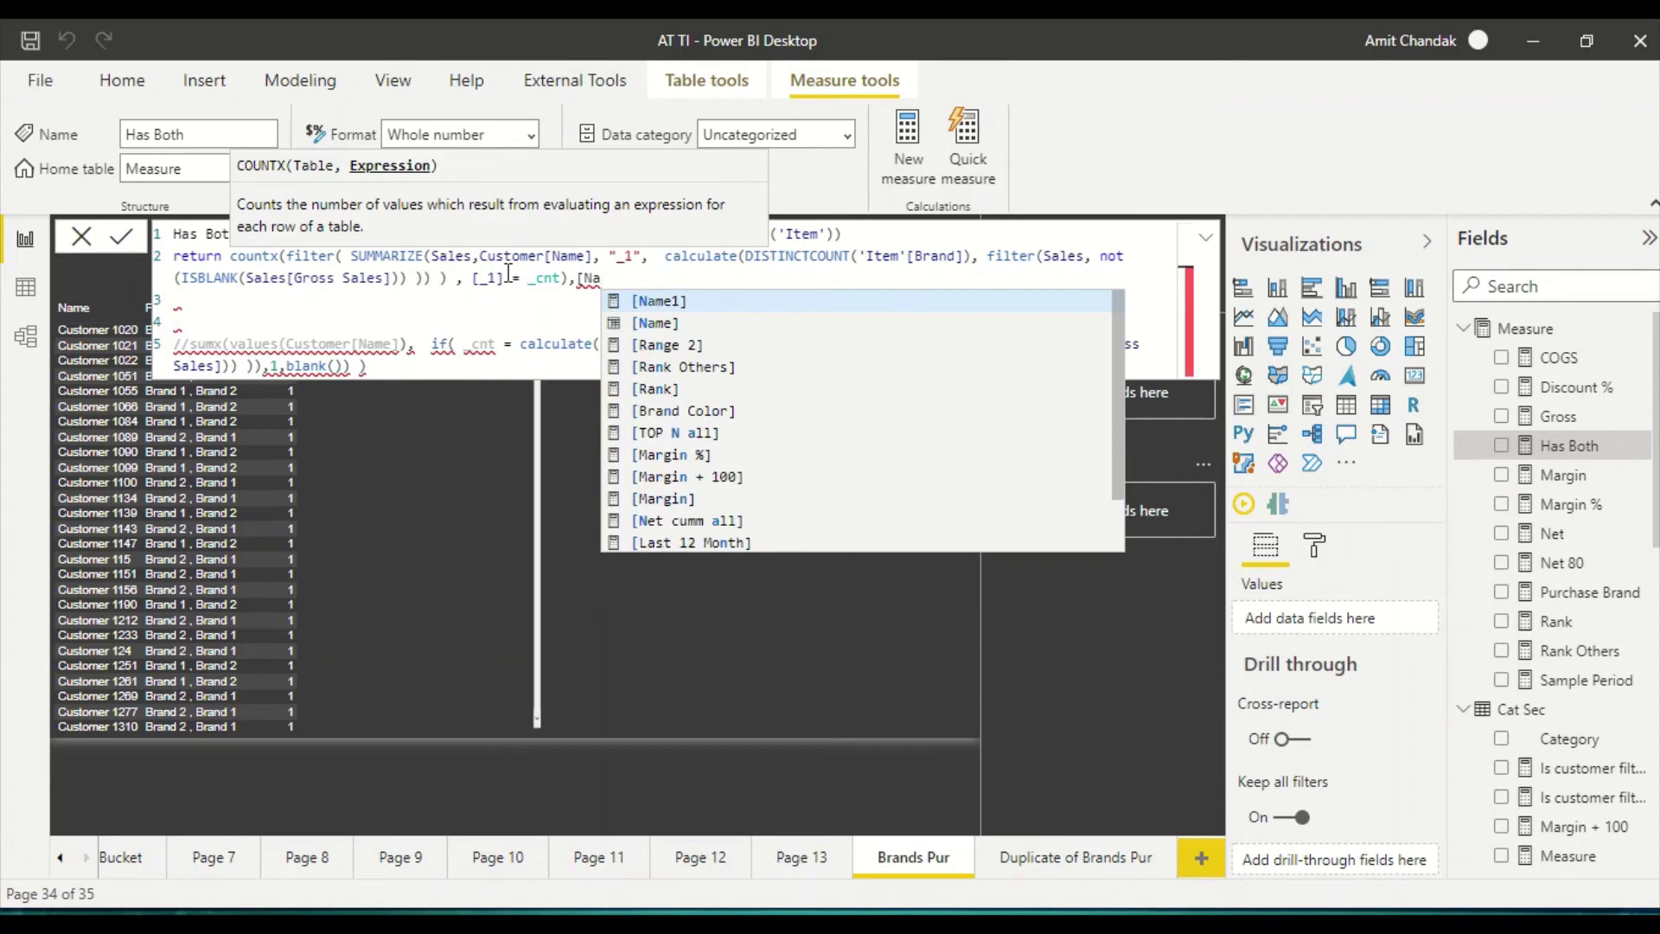
pyautogui.press('BackSpace')
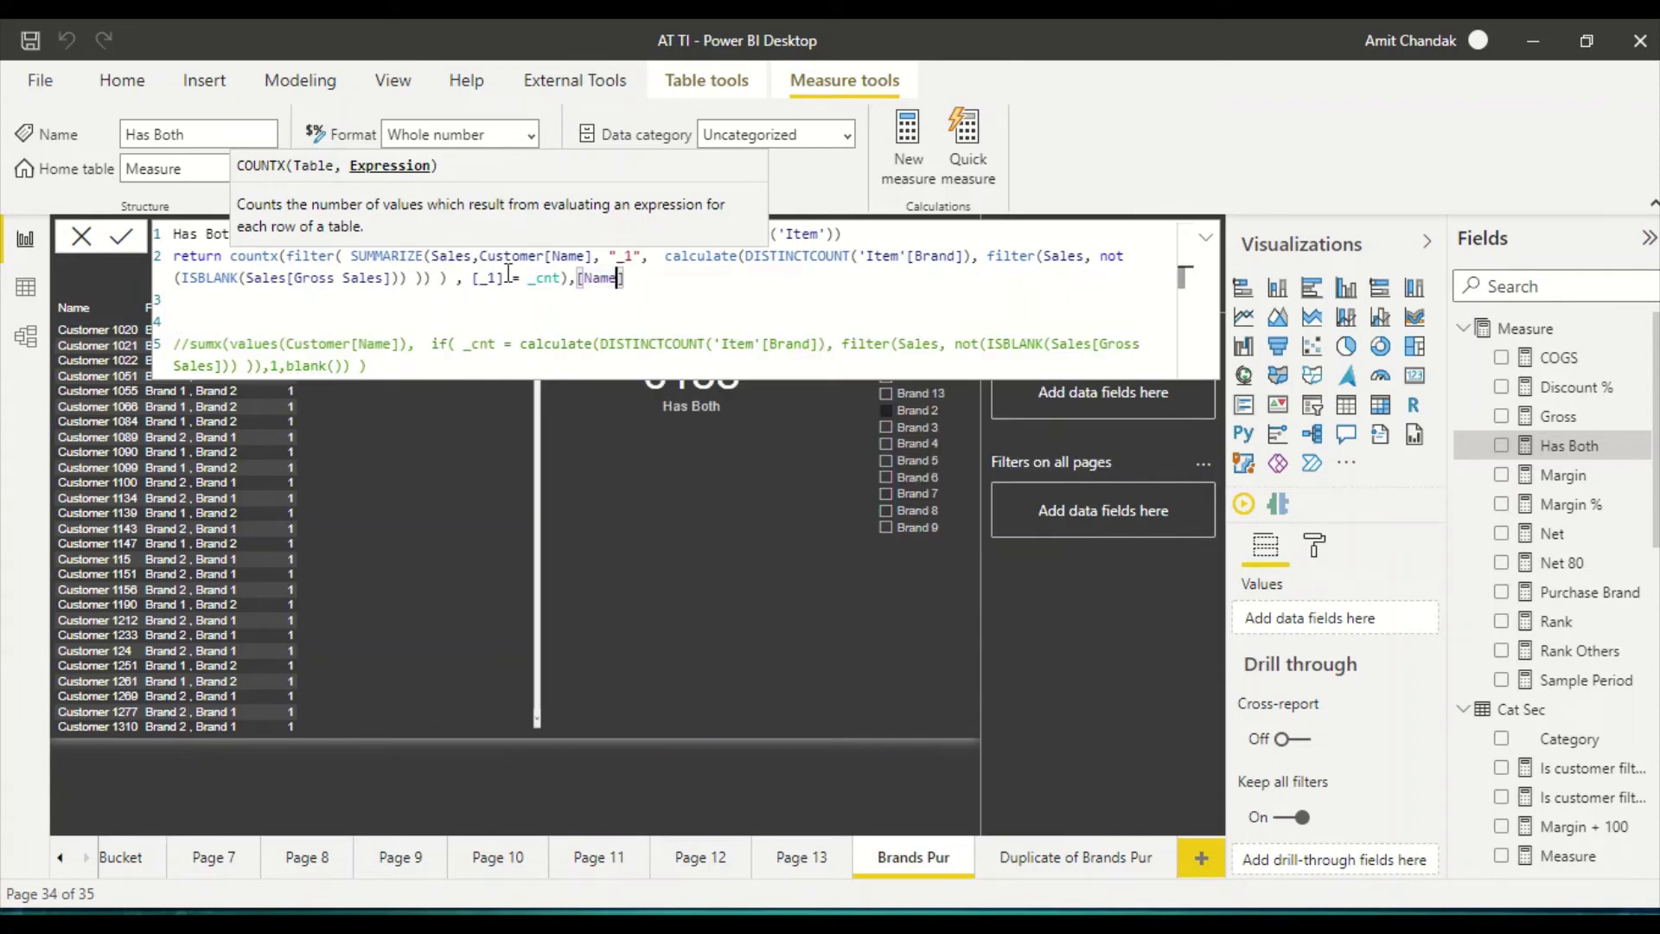
pyautogui.write(')')
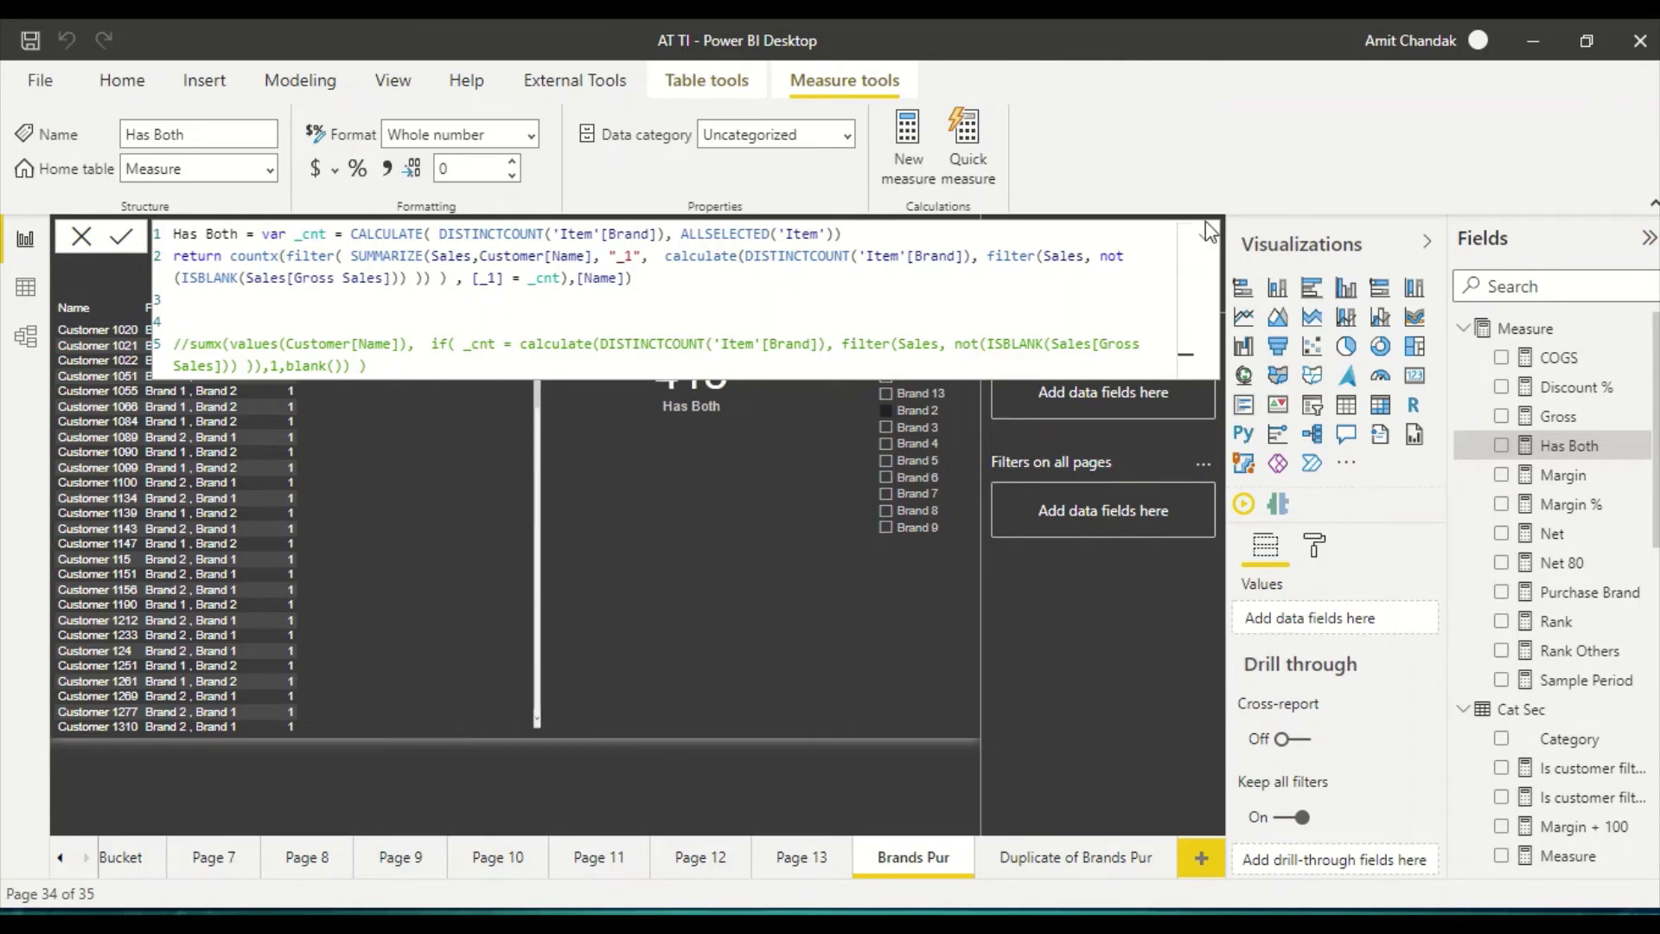
# - Review the card and the customer table's Has Both values with the COUNTX formula, and reopen the full formula
pyautogui.click(1206, 238)
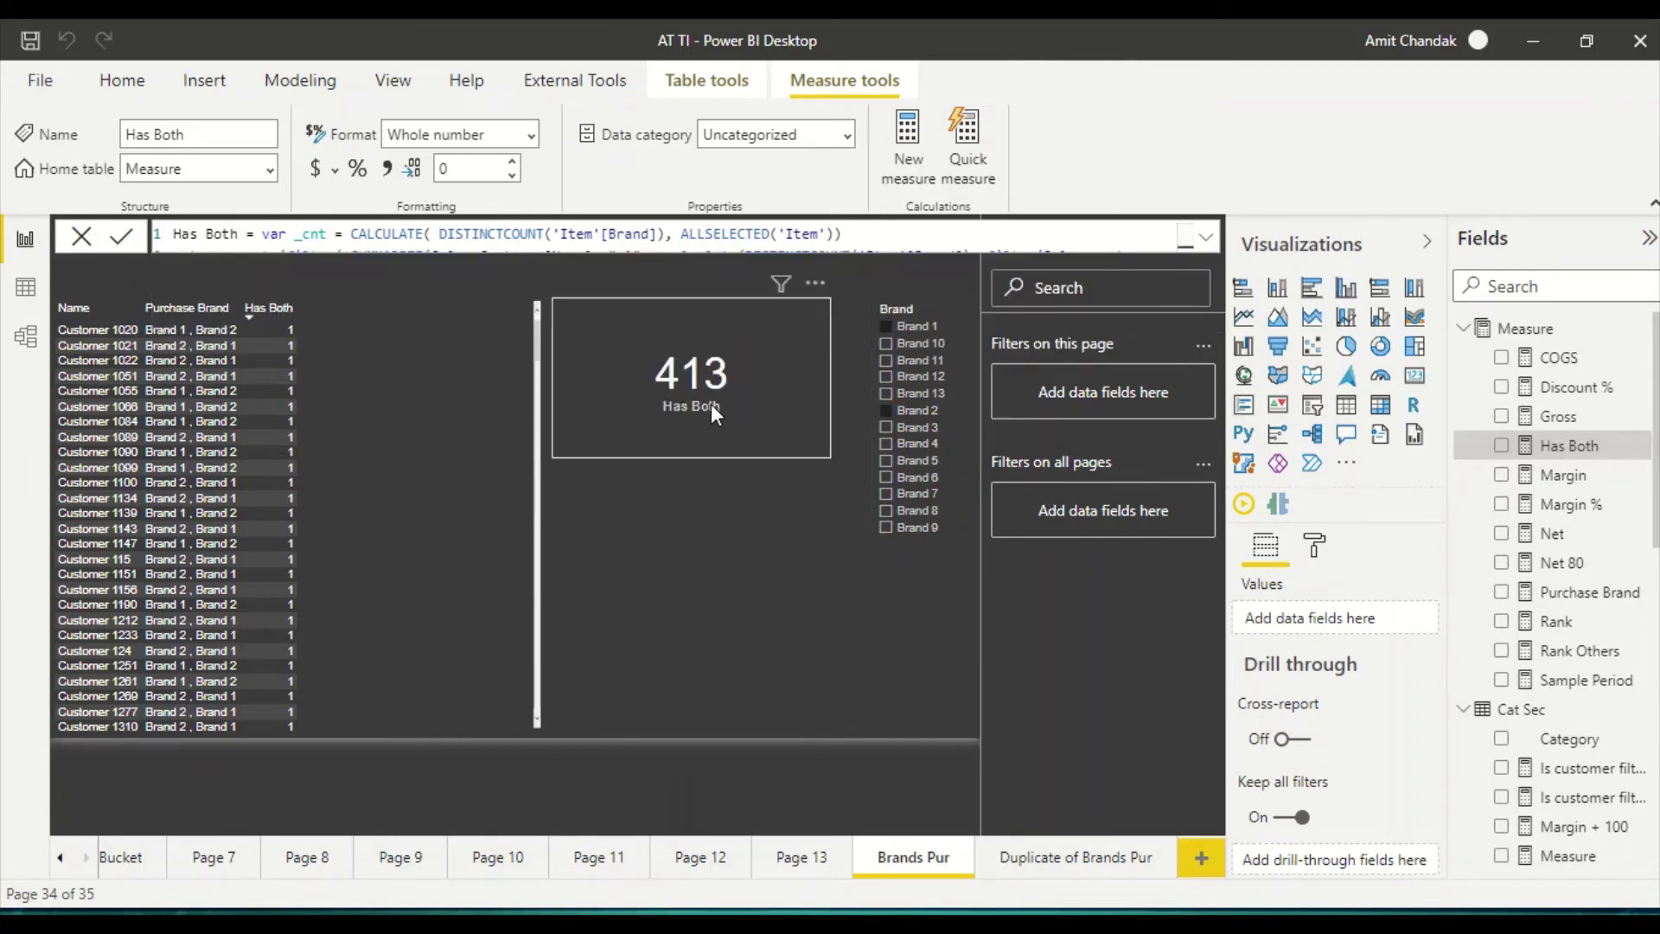
pyautogui.scroll(-15, 382, 398)
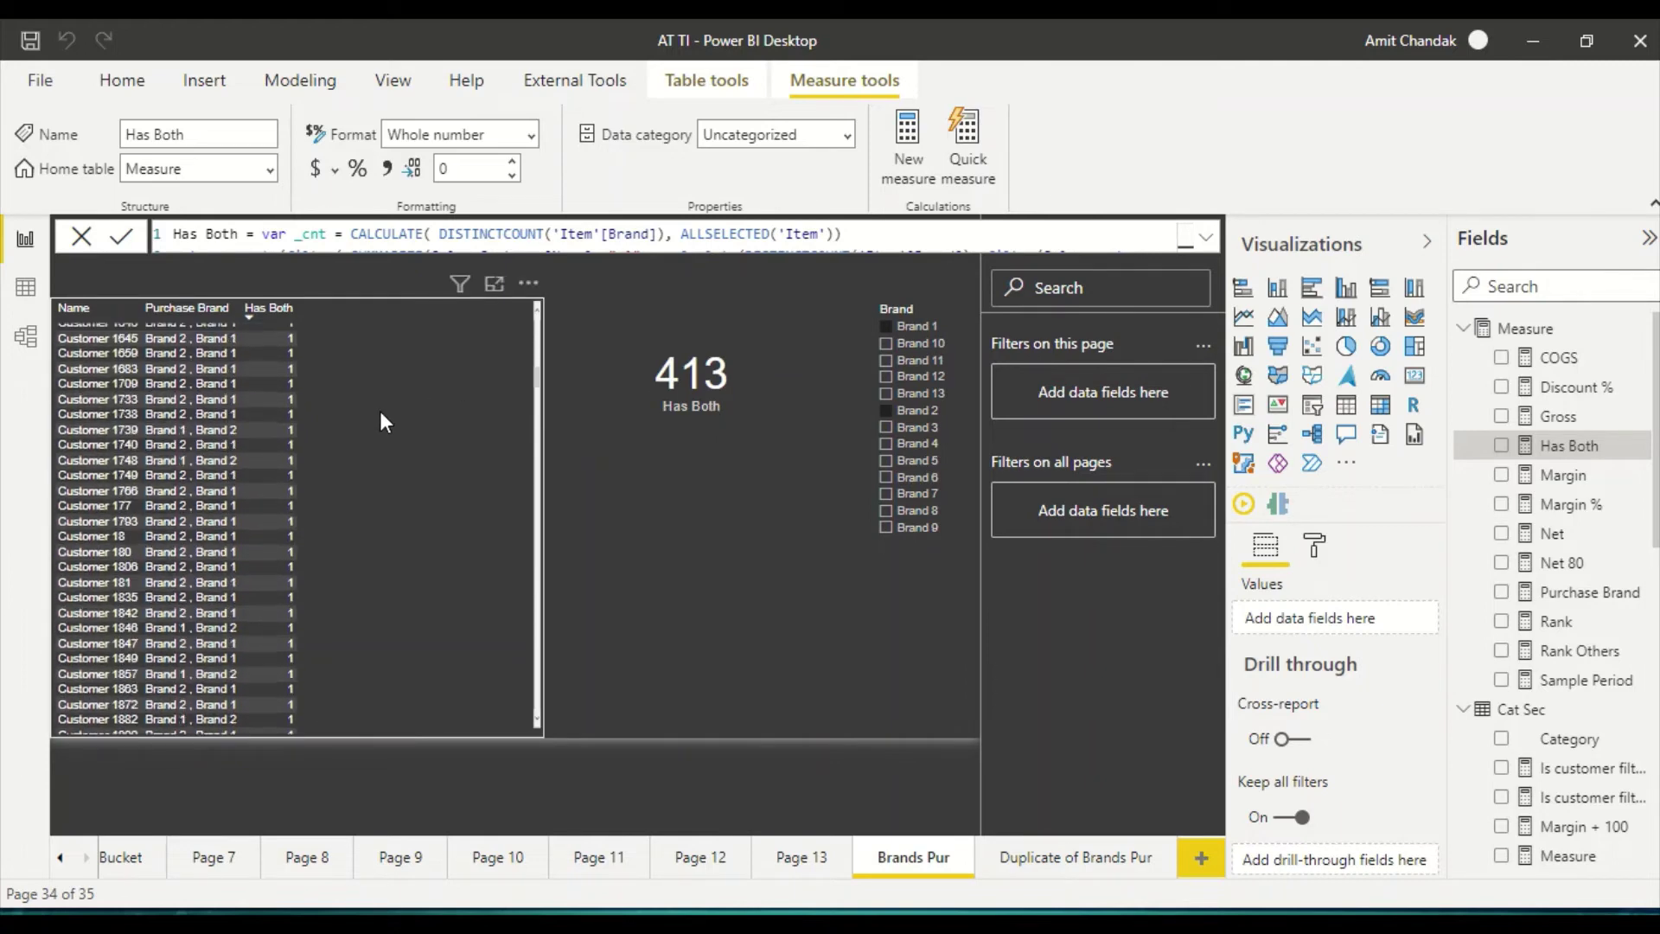
pyautogui.scroll(-15, 381, 412)
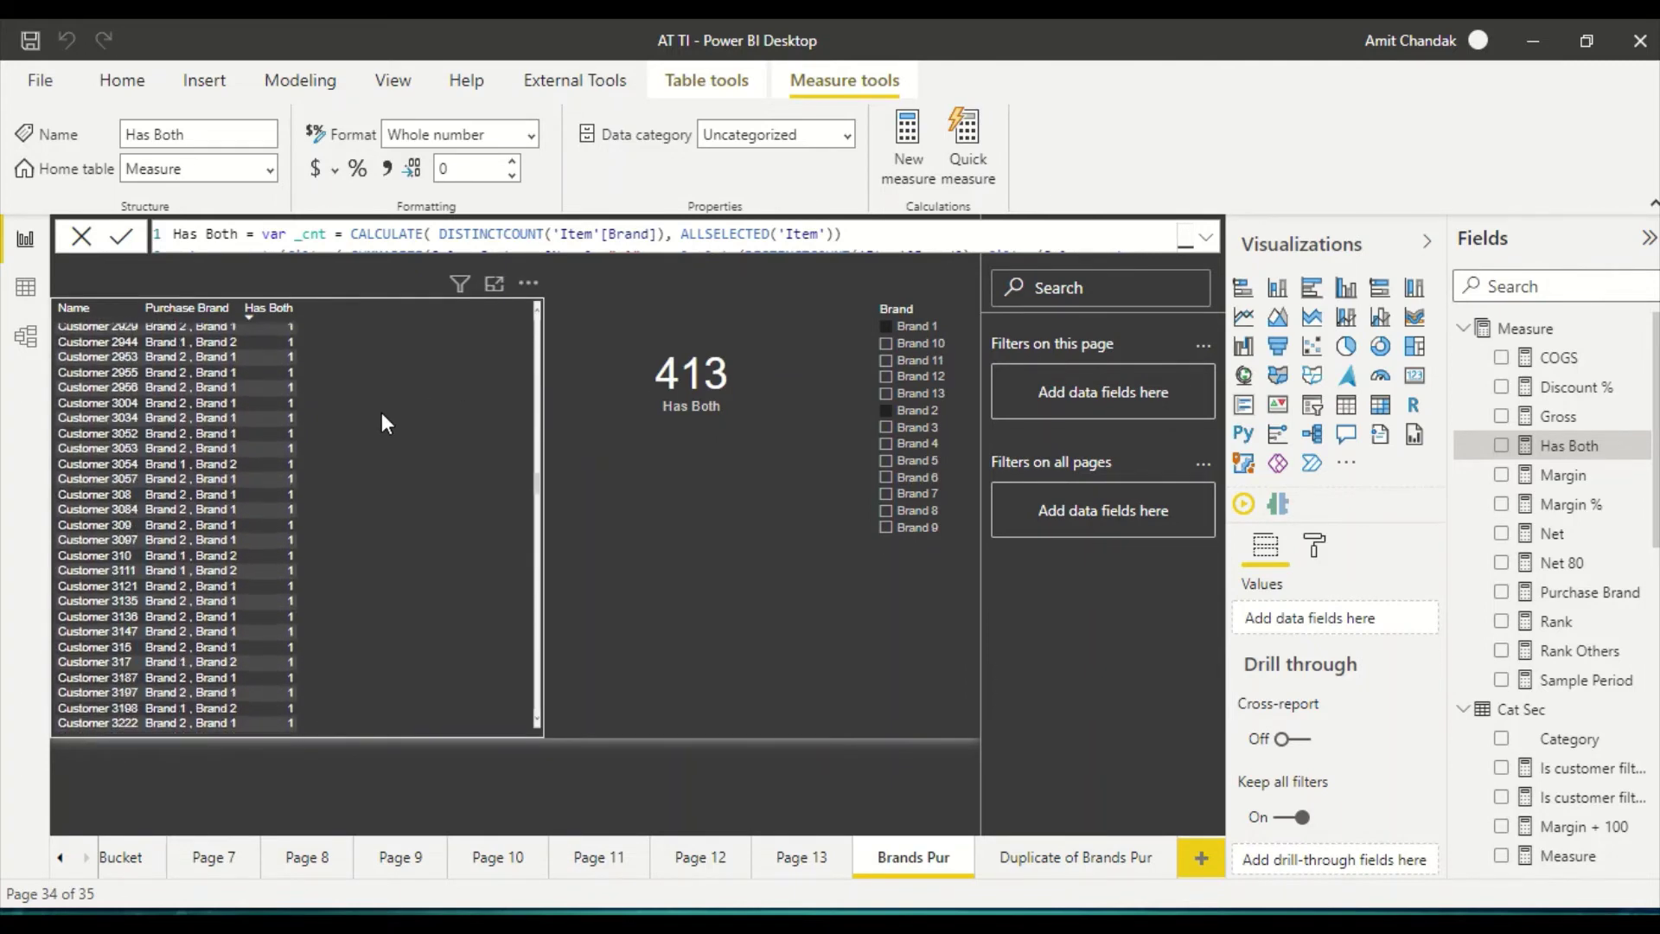
pyautogui.scroll(-15, 381, 412)
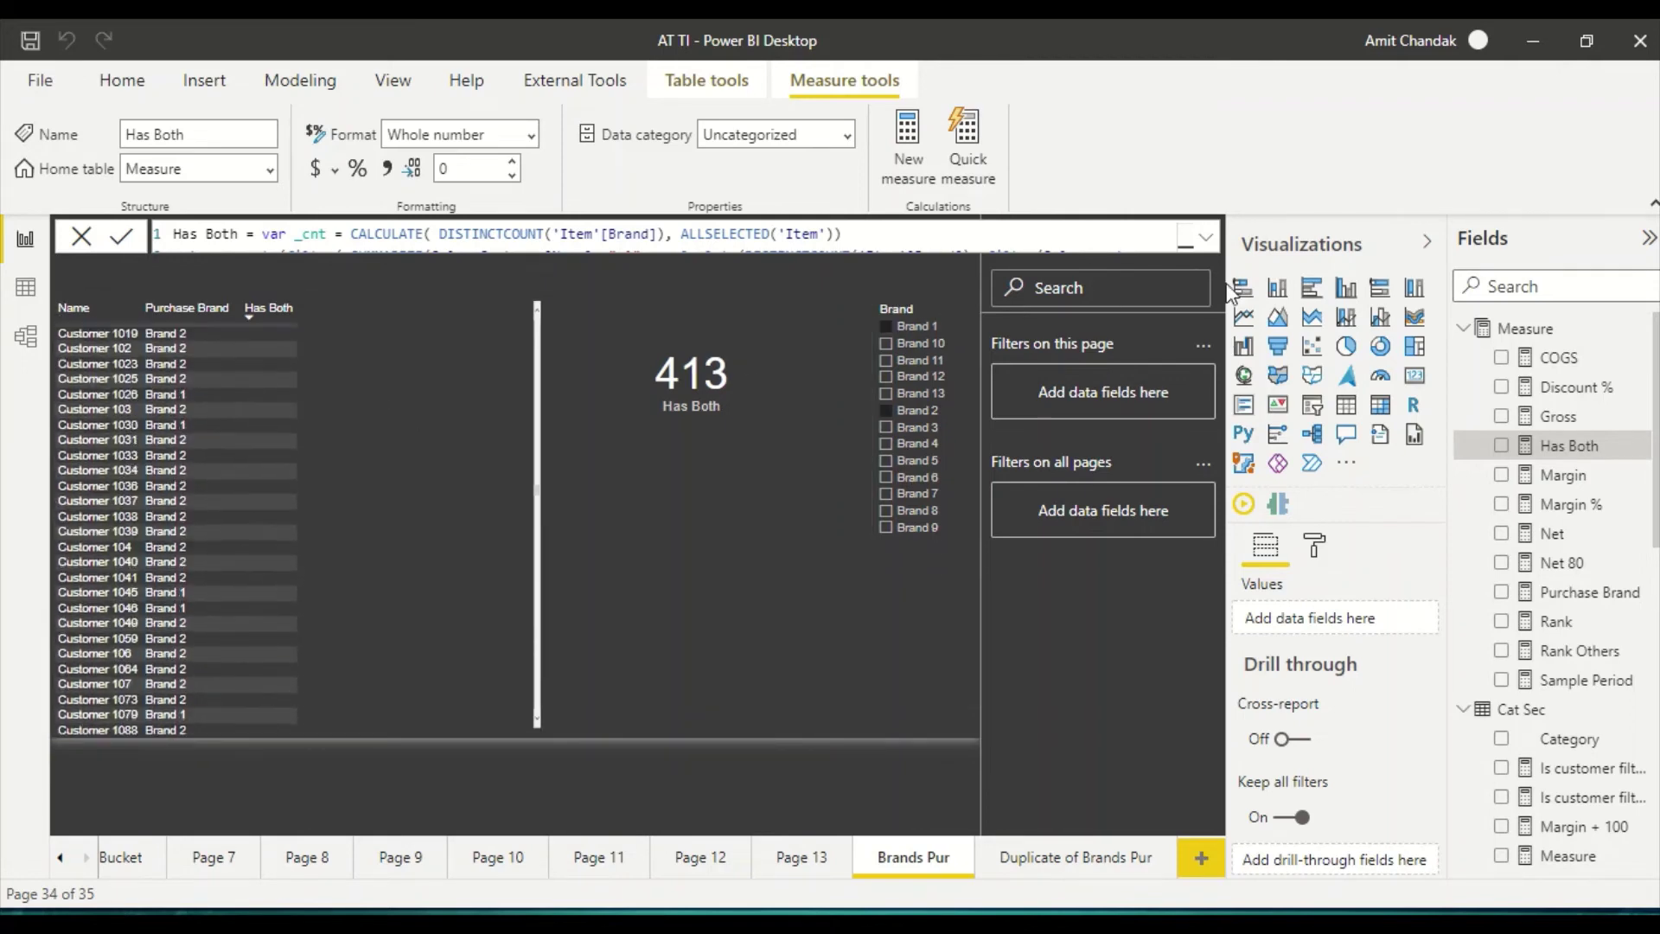
pyautogui.click(1209, 239)
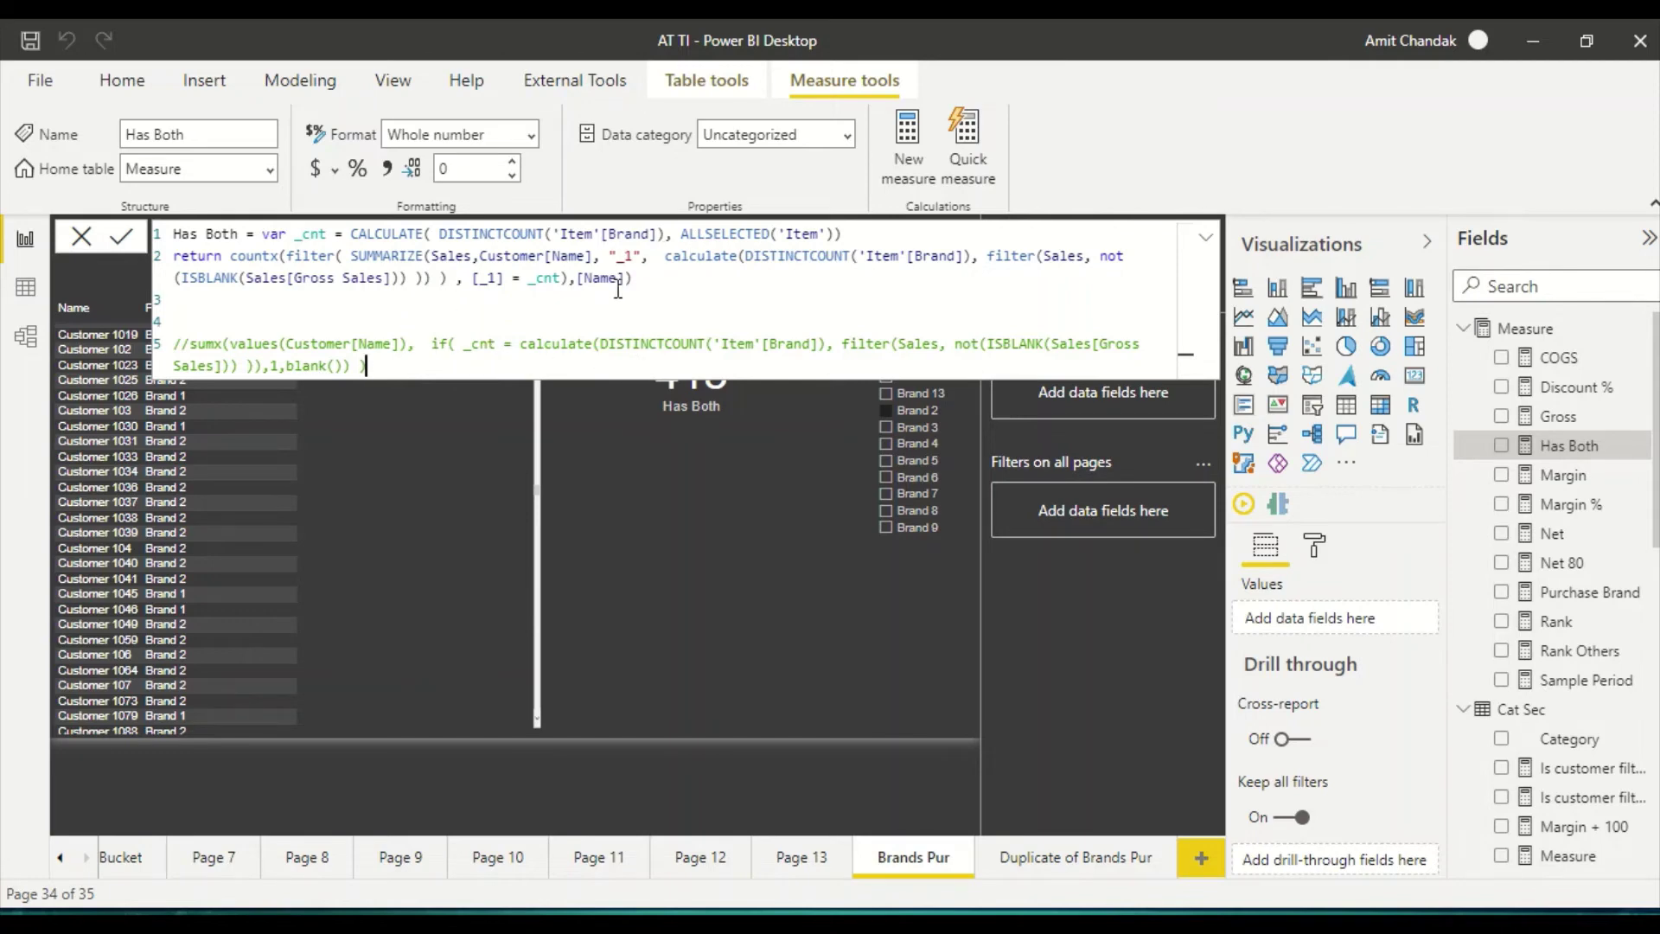
# - Move the Has Both card slightly lower on the page, beside the customer table
pyautogui.moveTo(721, 498); pyautogui.dragTo(715, 505)
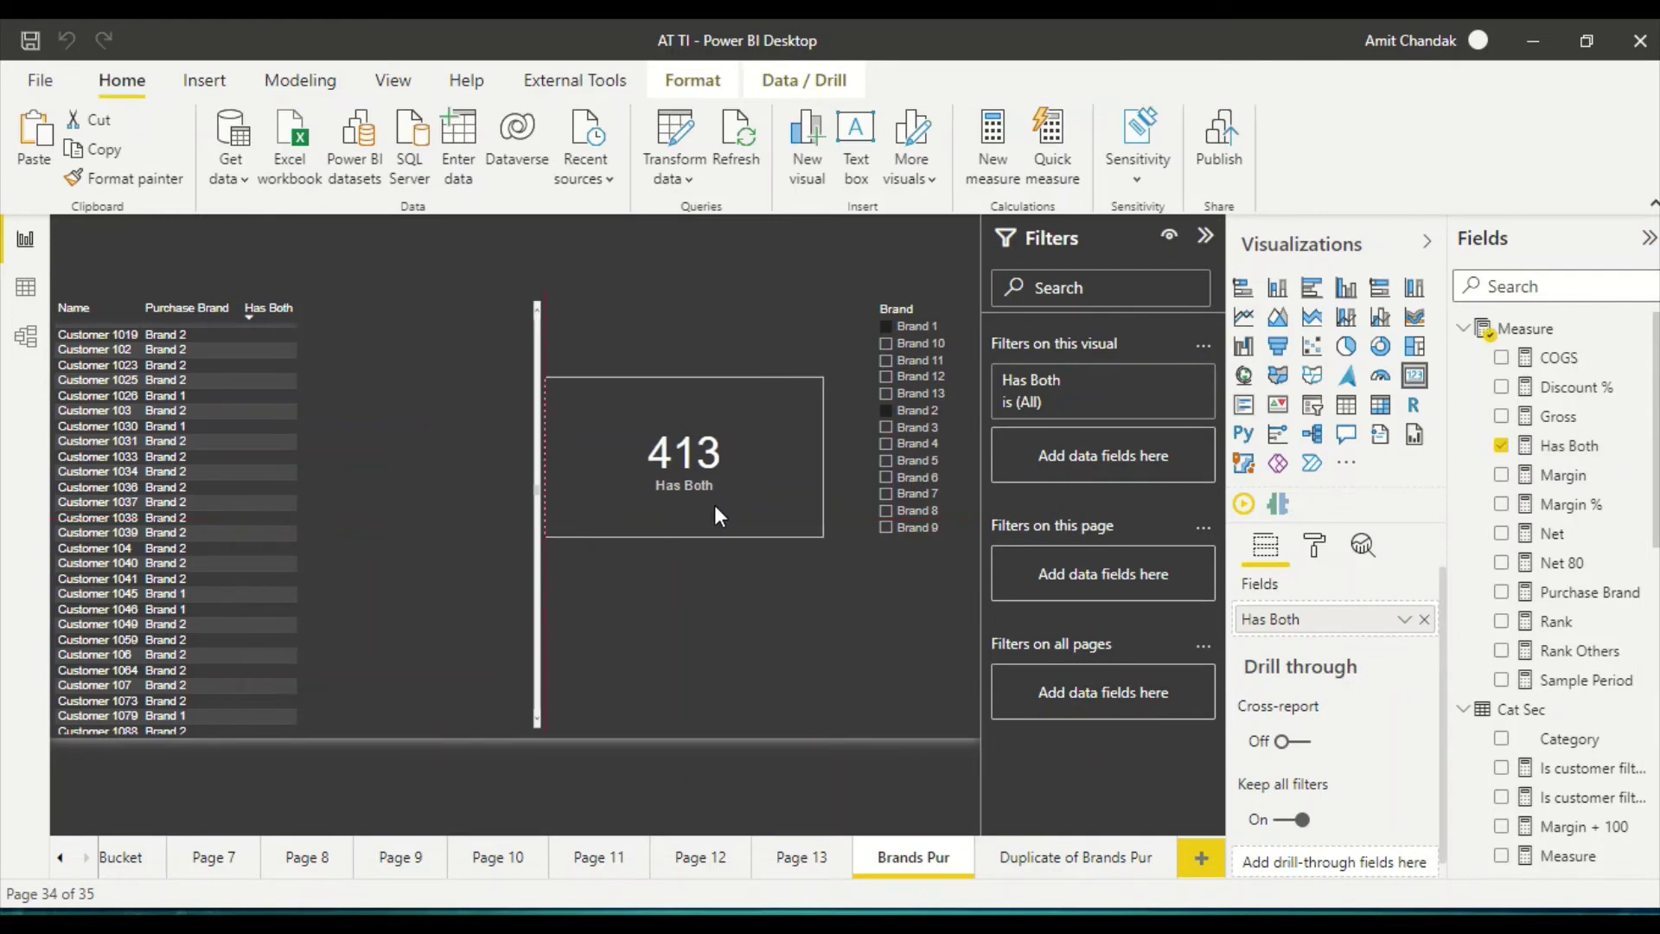
# - Review the Has Both values against the Purchase Brand column throughout the customer table
pyautogui.scroll(-15, 358, 460)
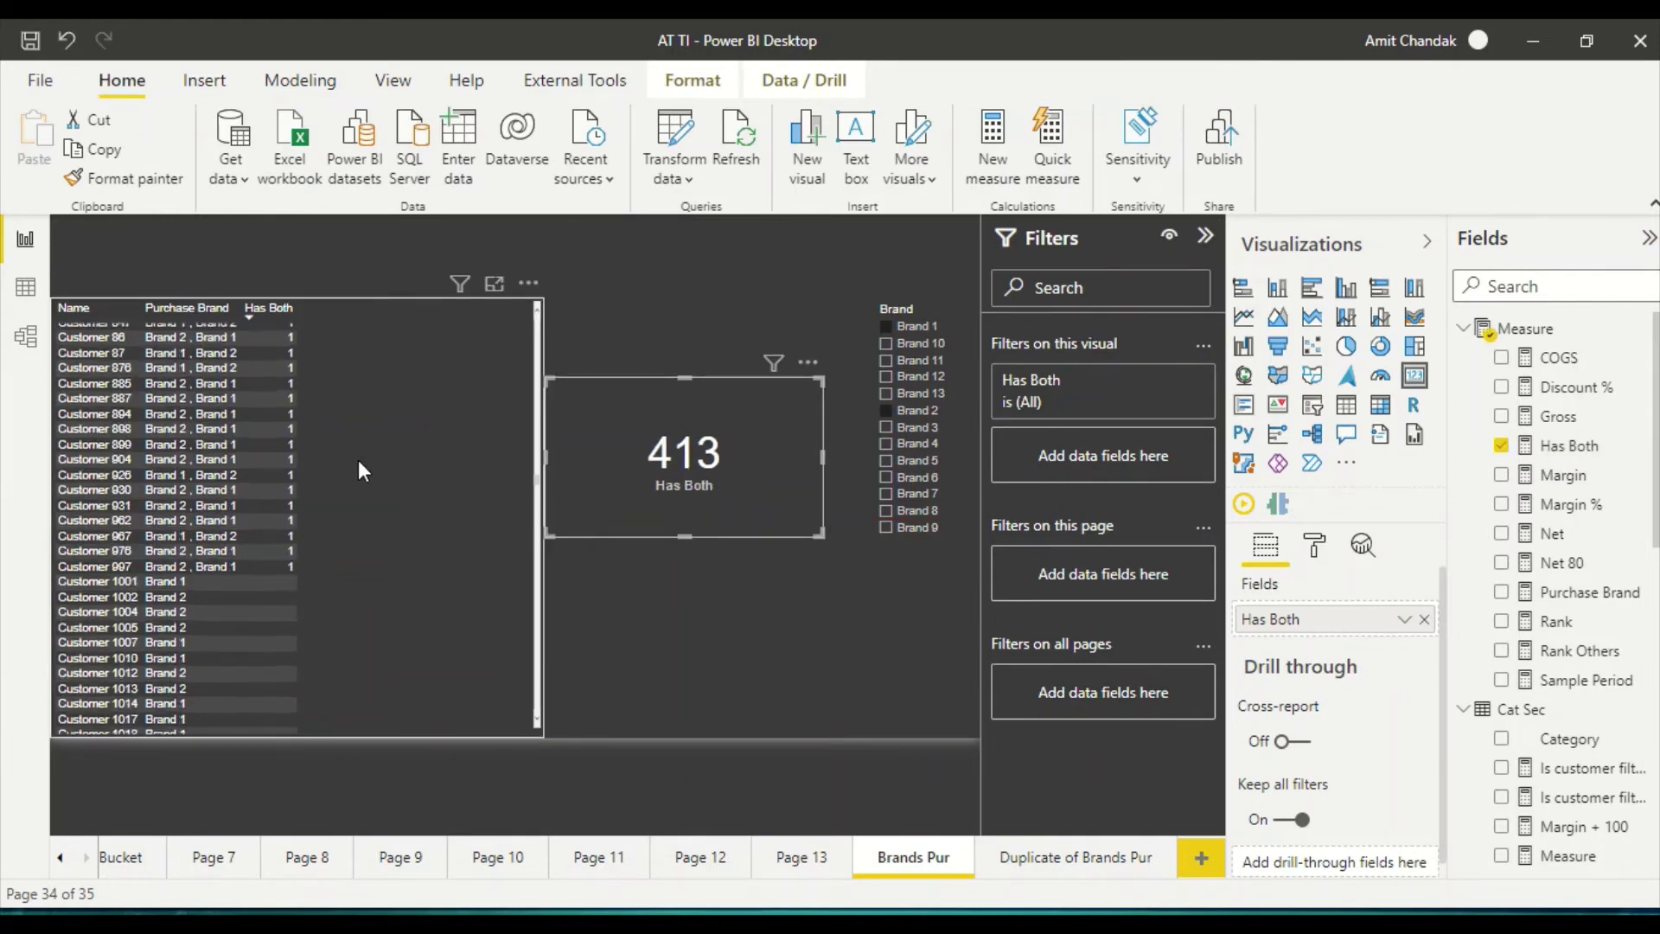
pyautogui.scroll(10, 361, 458)
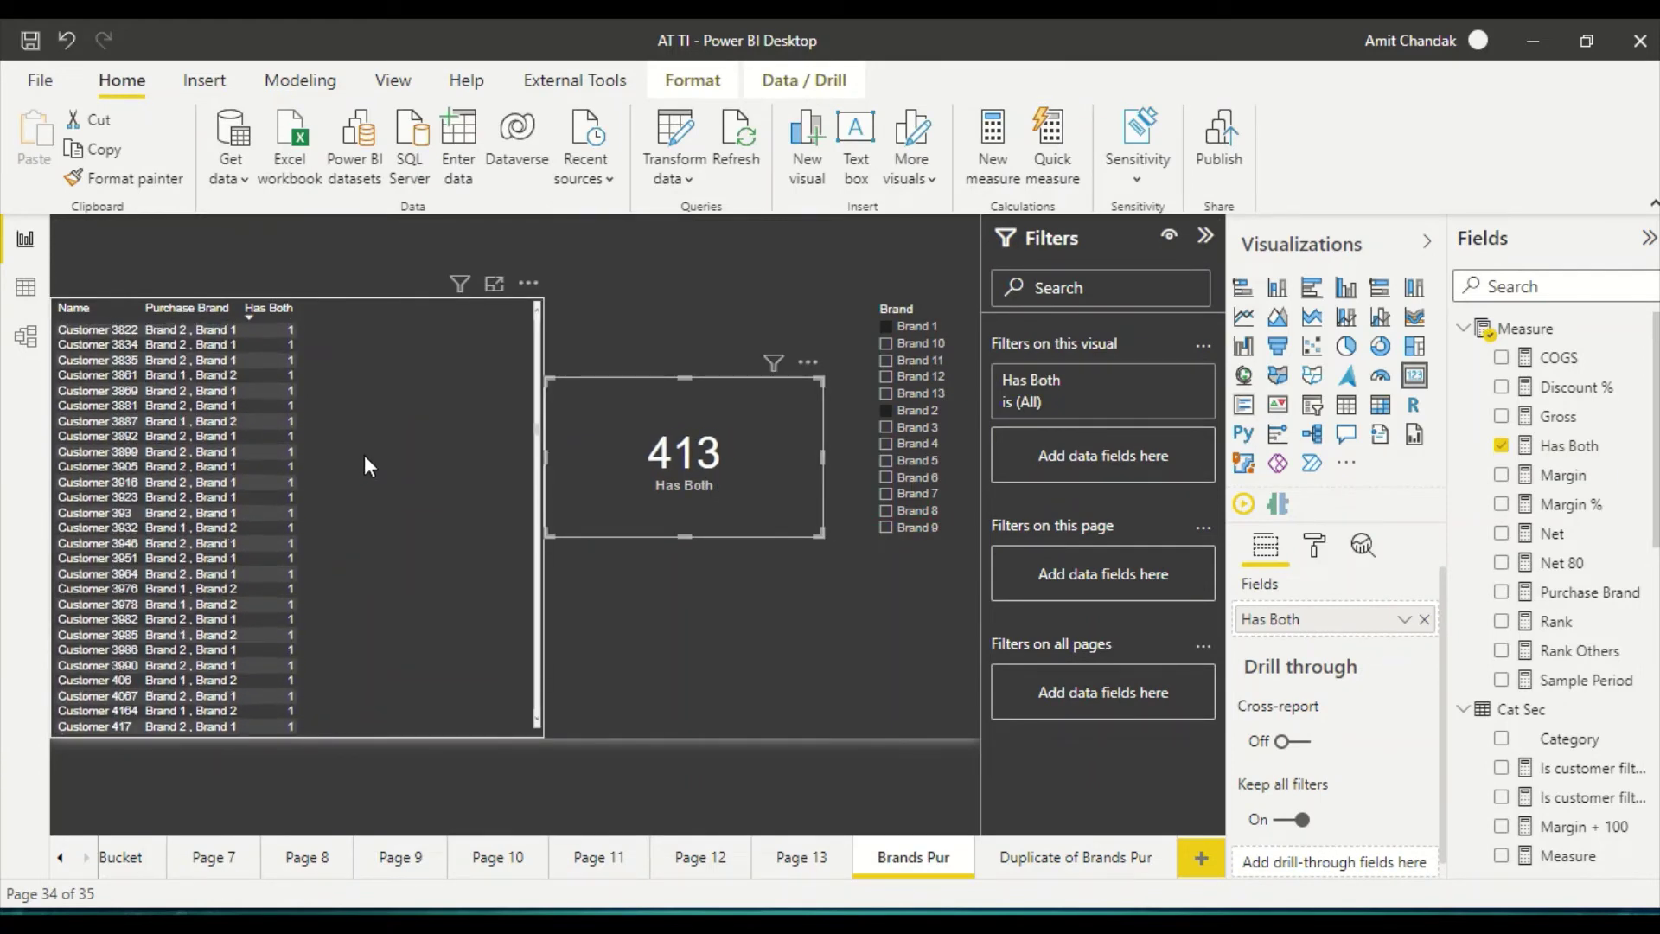
pyautogui.scroll(10, 365, 458)
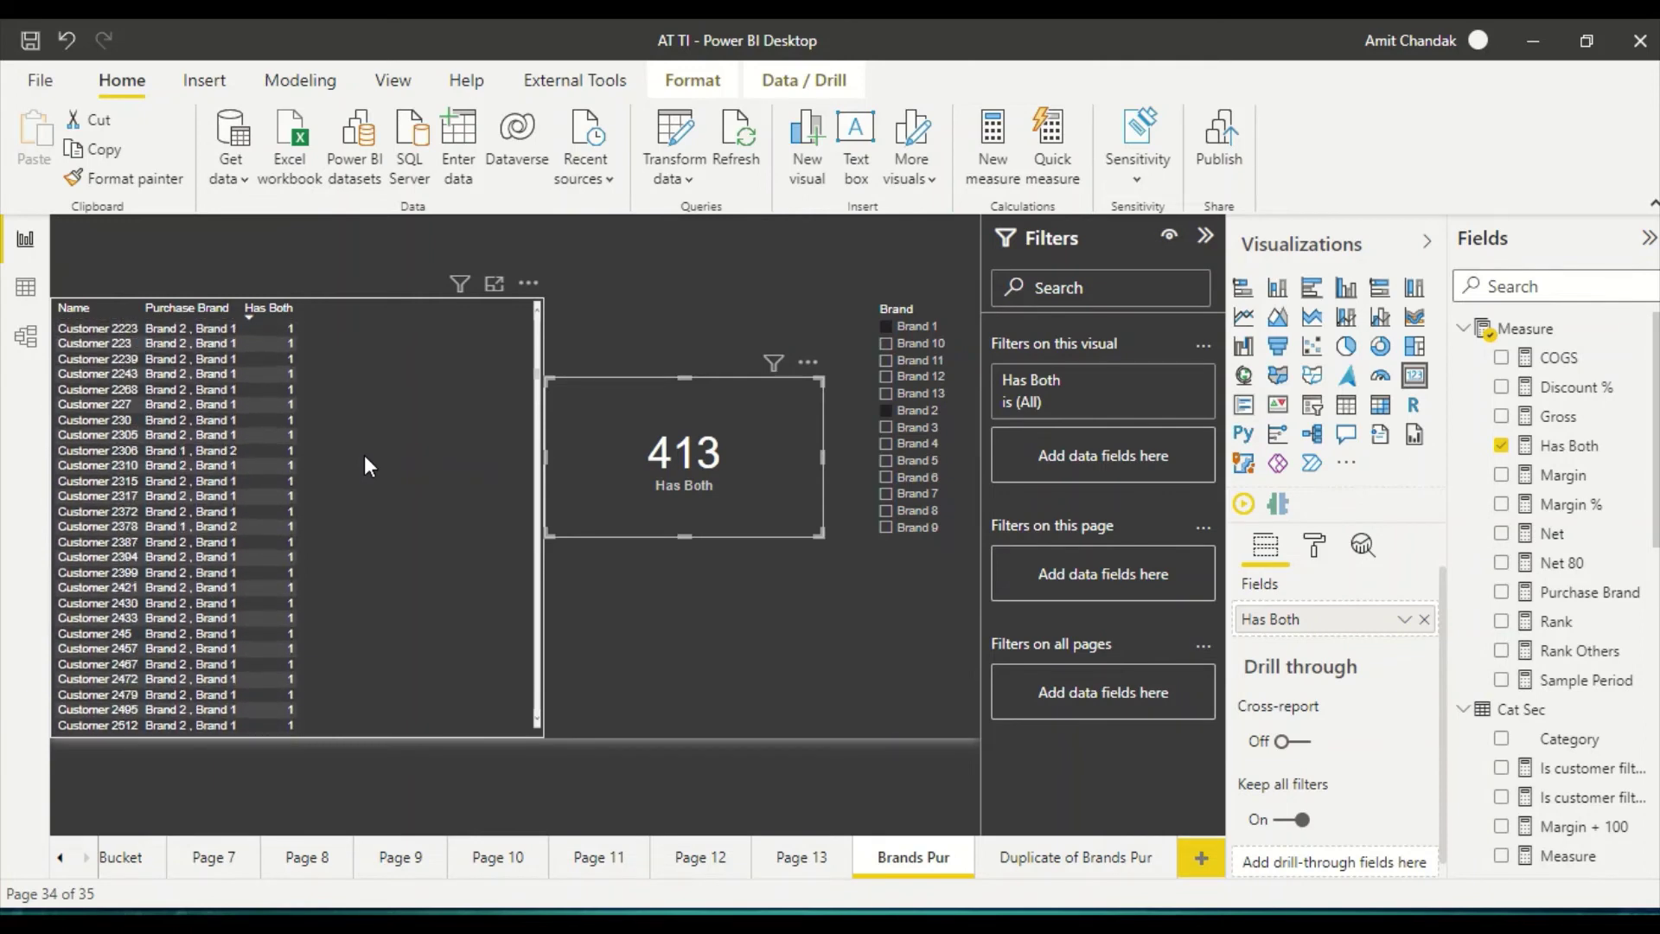
pyautogui.scroll(10, 365, 458)
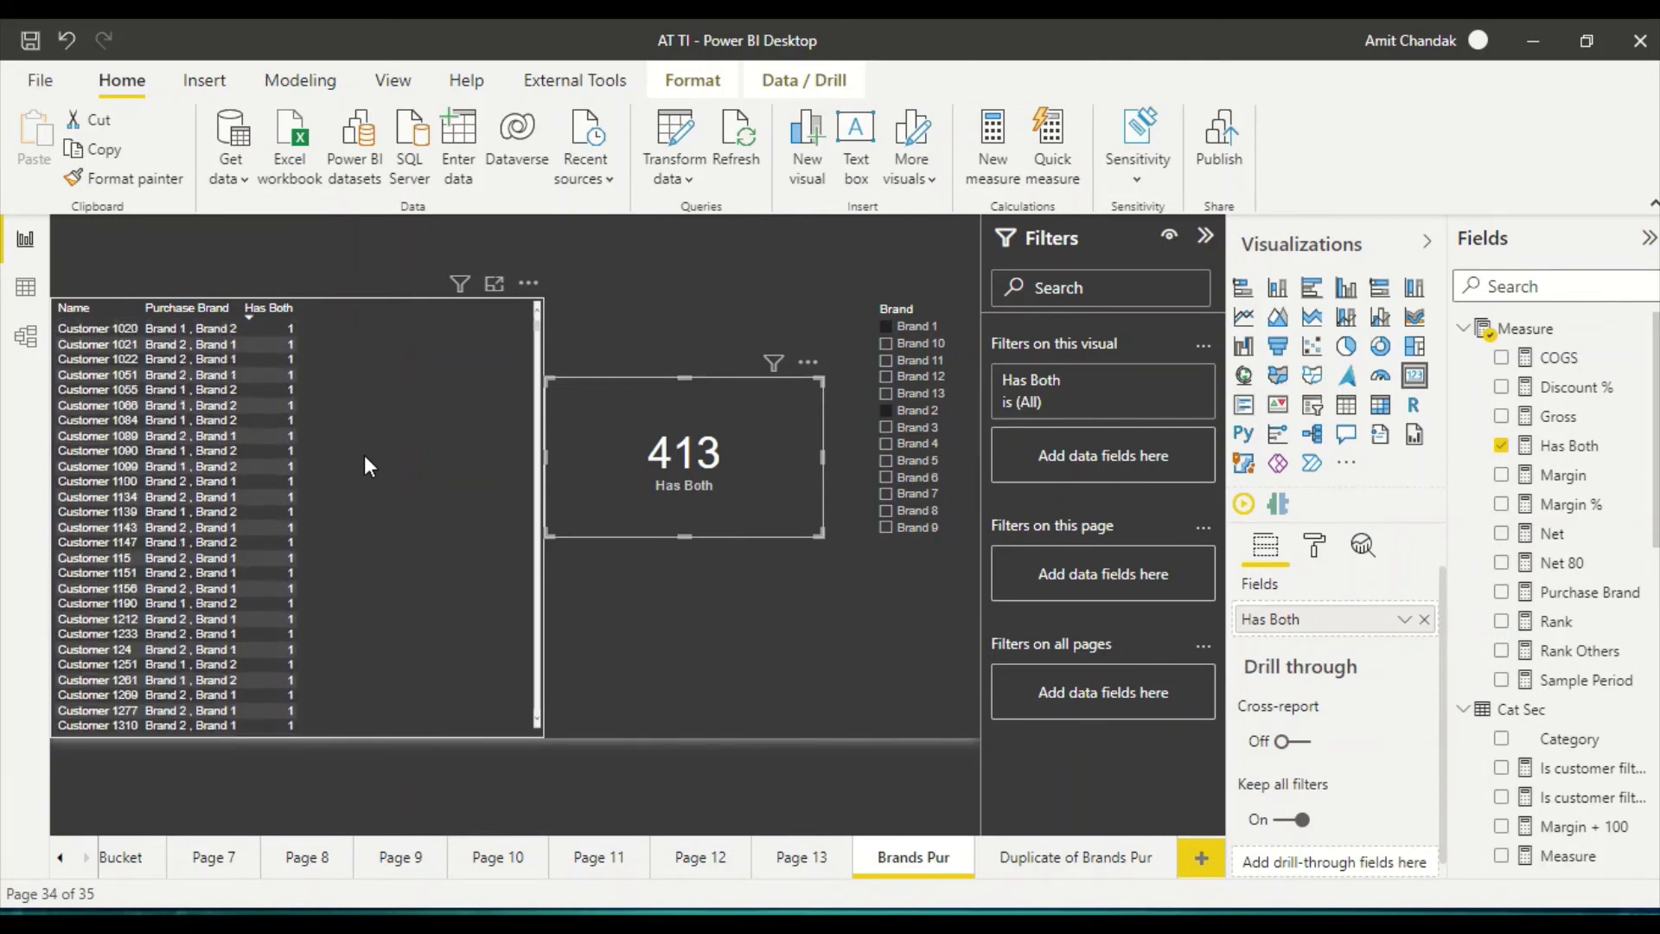
# - On the Duplicate of Brands Pur page, add the Has Both measure to the category table
pyautogui.click(1034, 856)
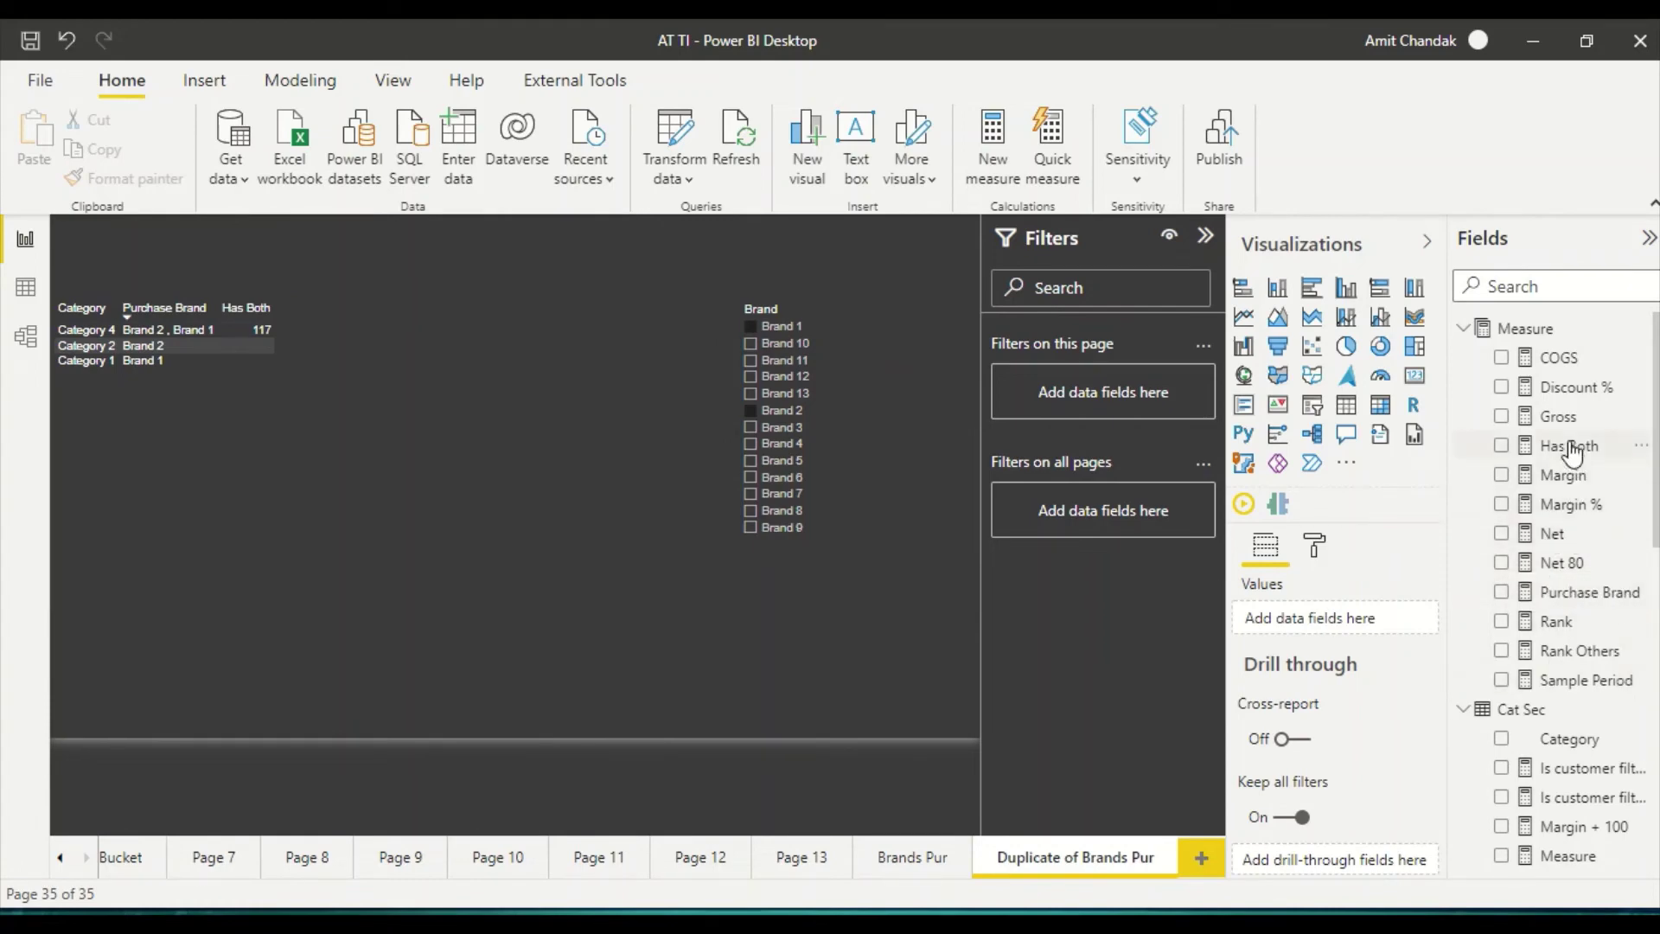
pyautogui.moveTo(1562, 449); pyautogui.dragTo(408, 564)
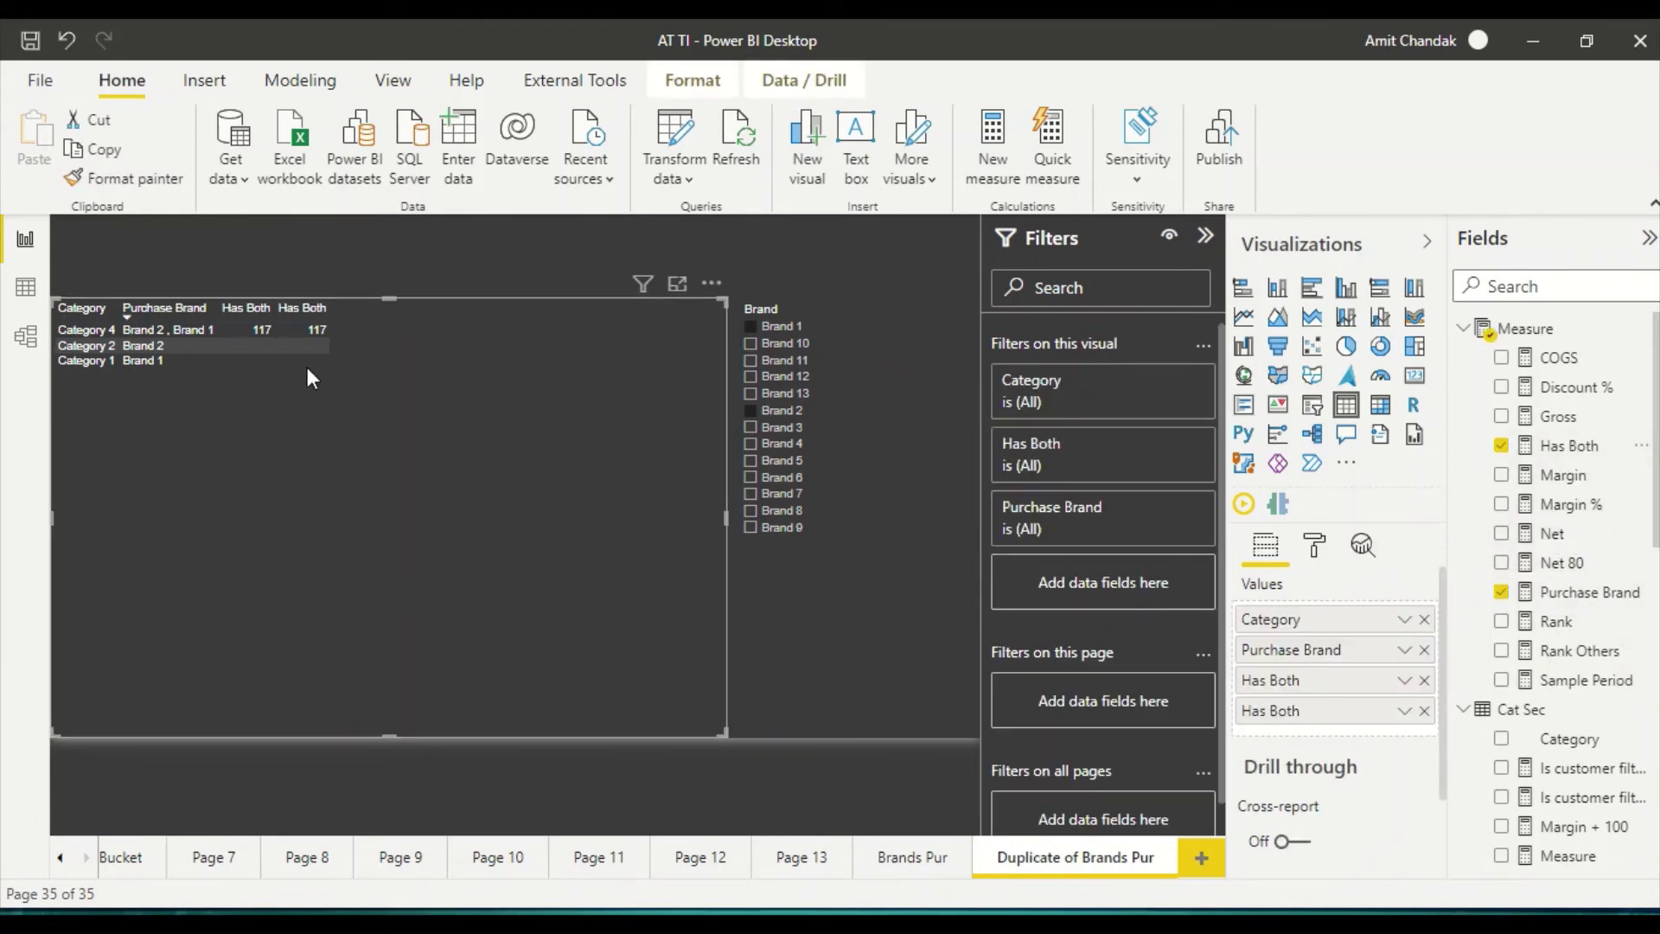
# - Create a new measure from a copy of Has Both's COUNTX formula, leaving out the commented SUMX line
pyautogui.click(1579, 449)
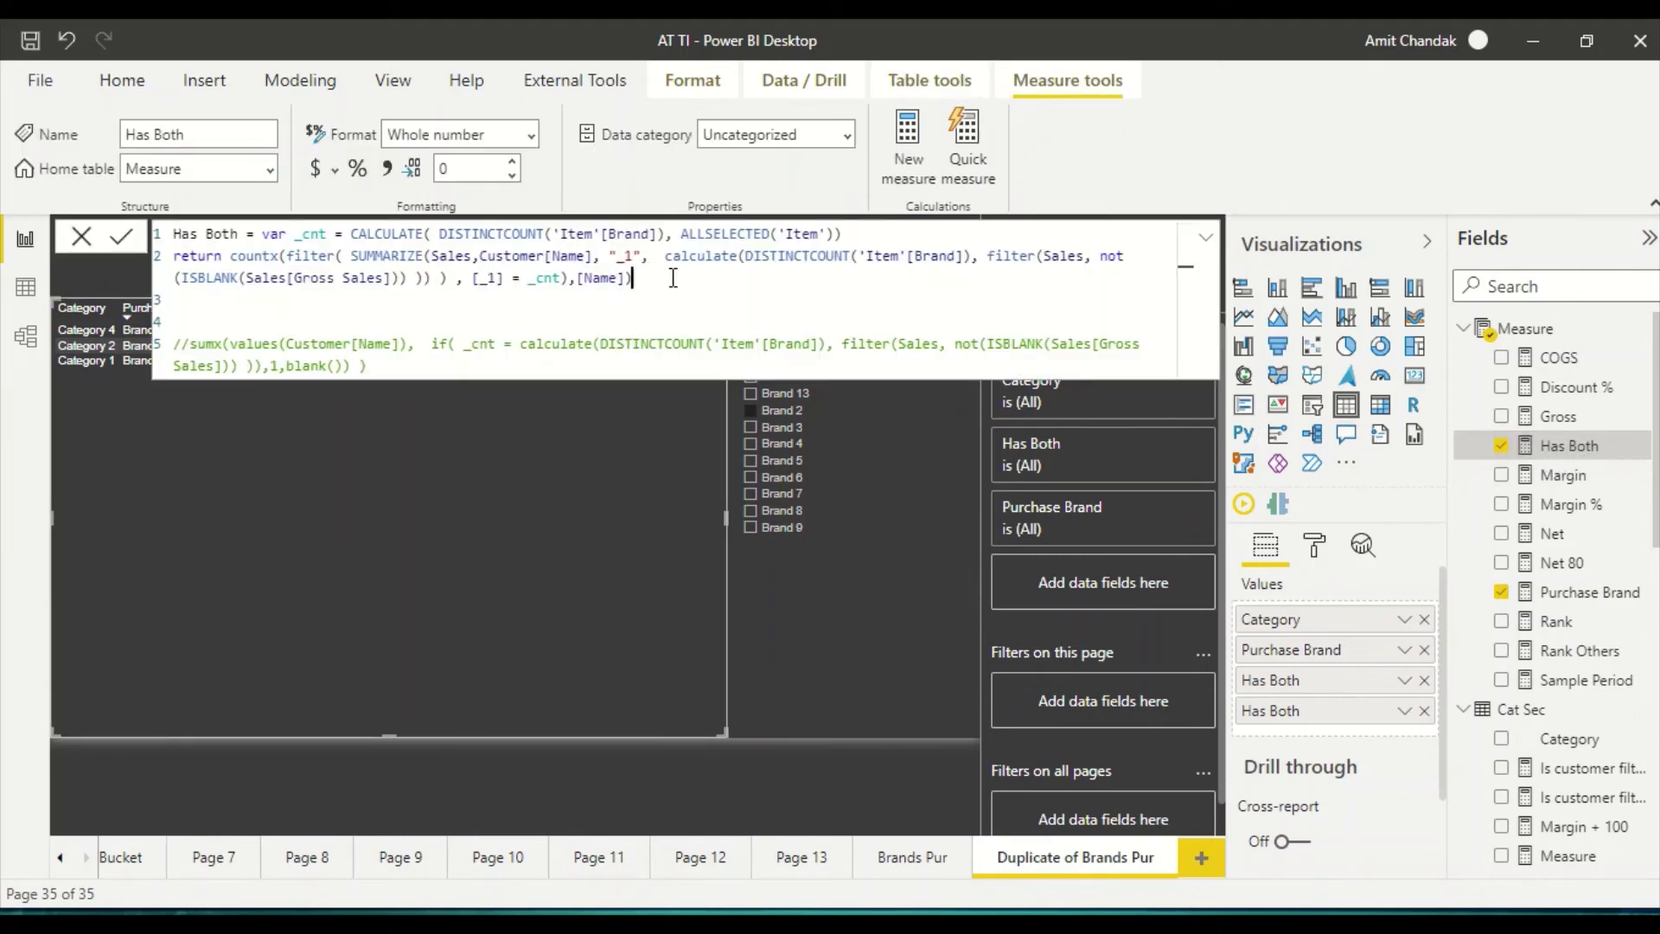
pyautogui.moveTo(635, 277); pyautogui.dragTo(73, 212)
pyautogui.hotkey('ctrl', 'c')
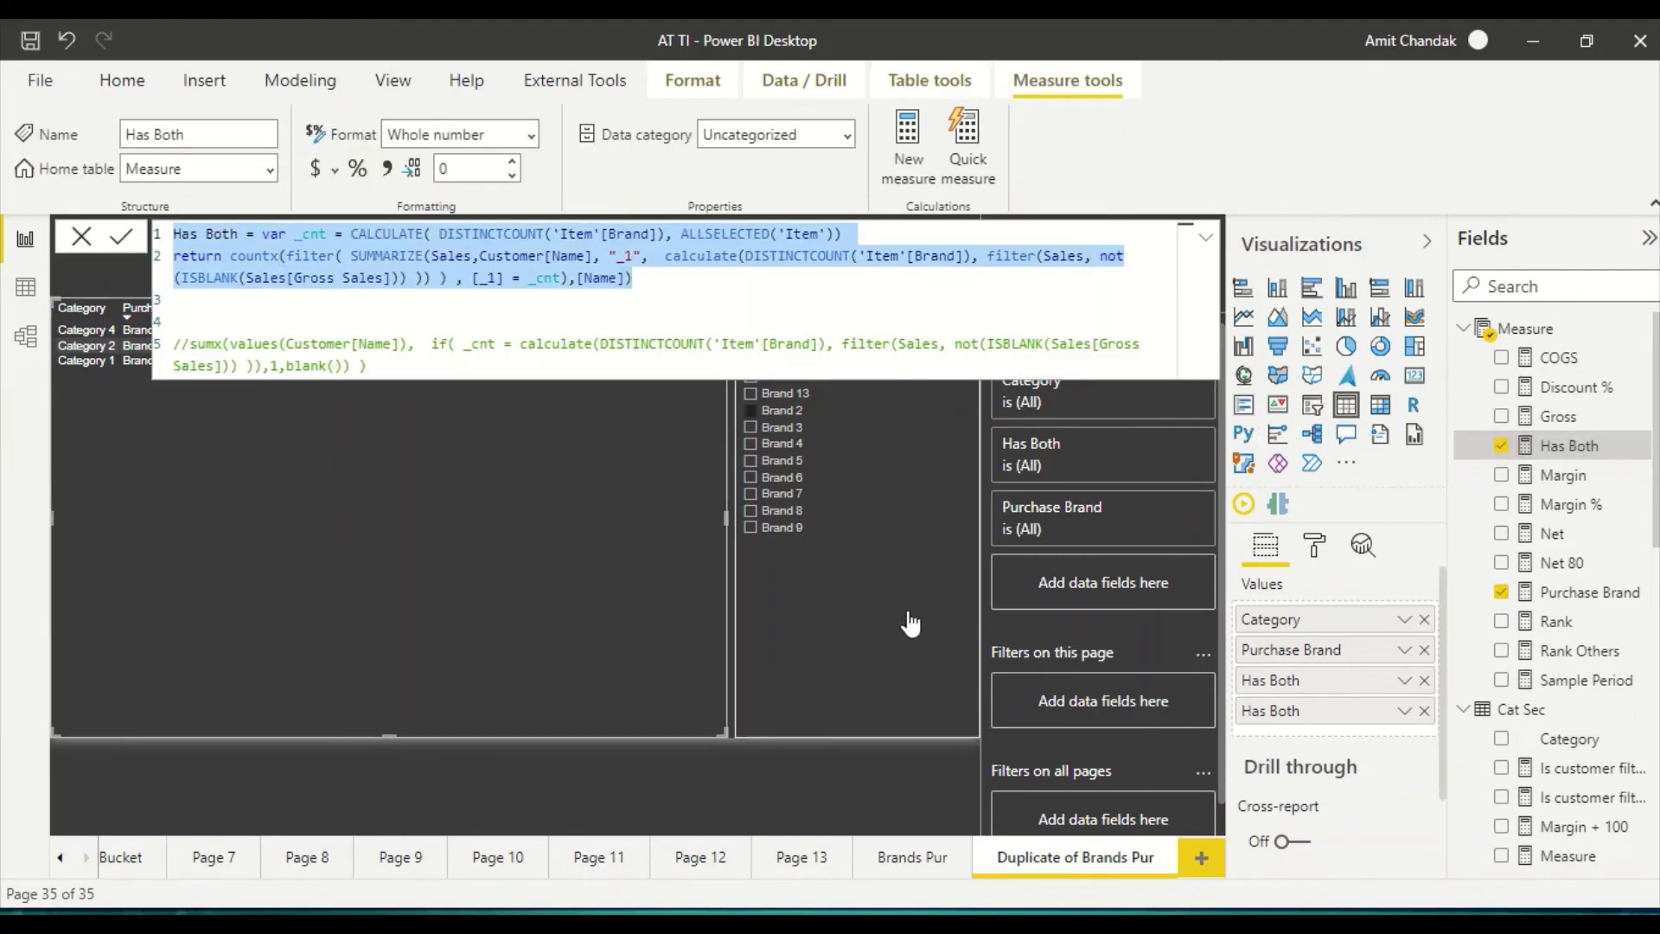
pyautogui.click(920, 136)
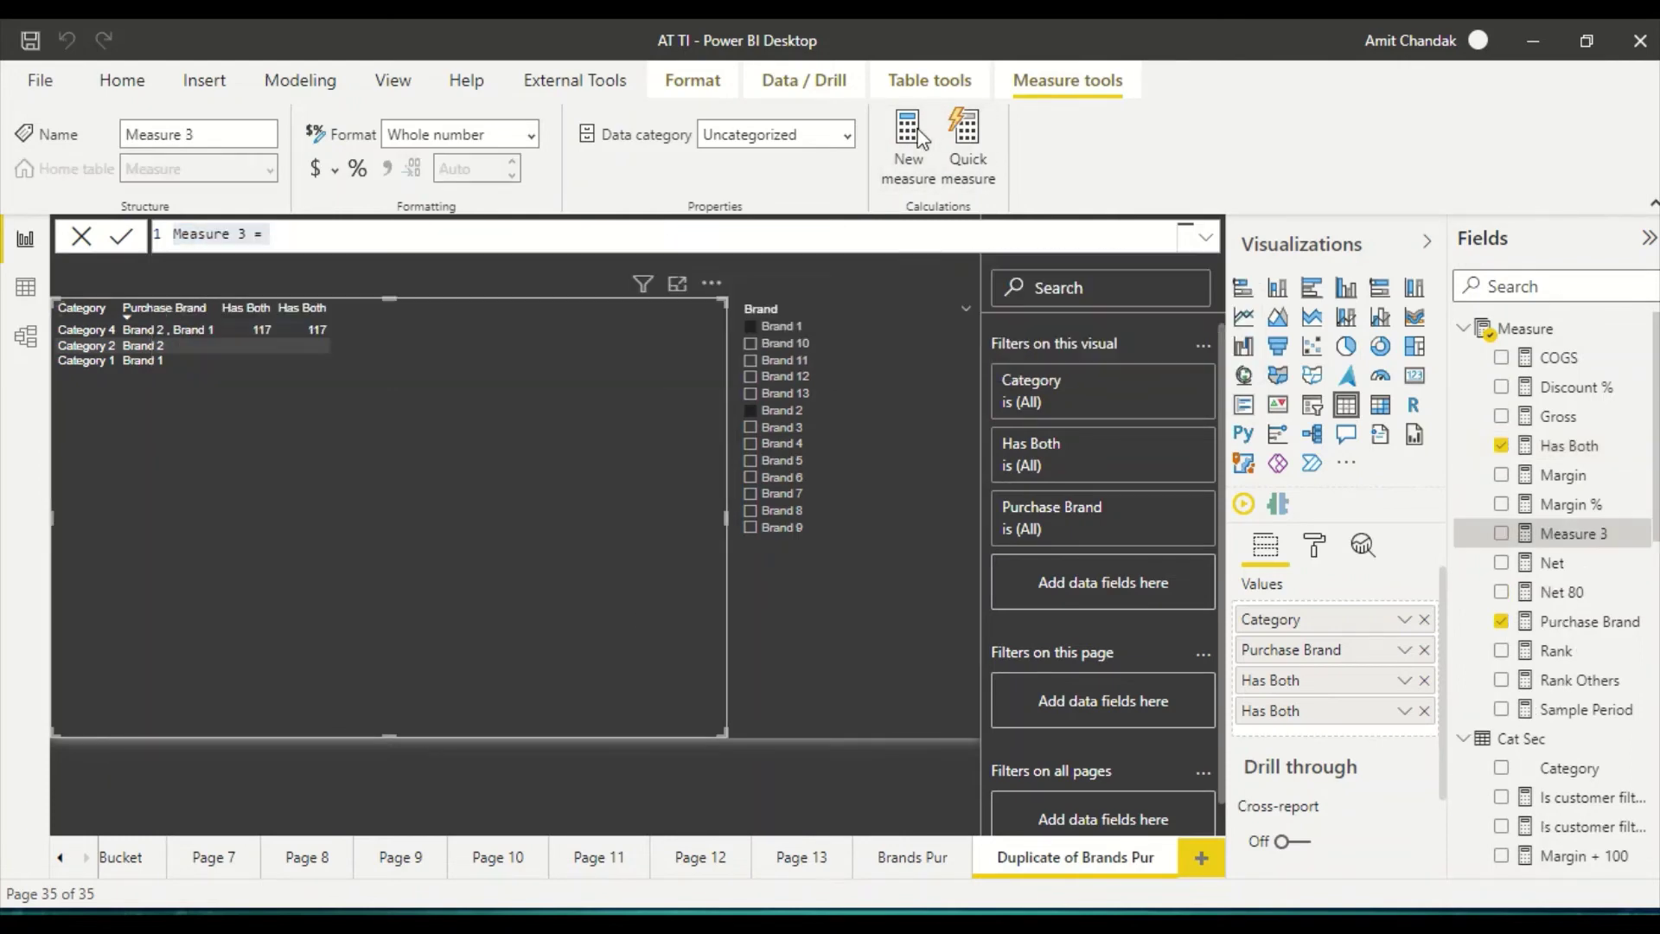
pyautogui.hotkey('ctrl', 'v')
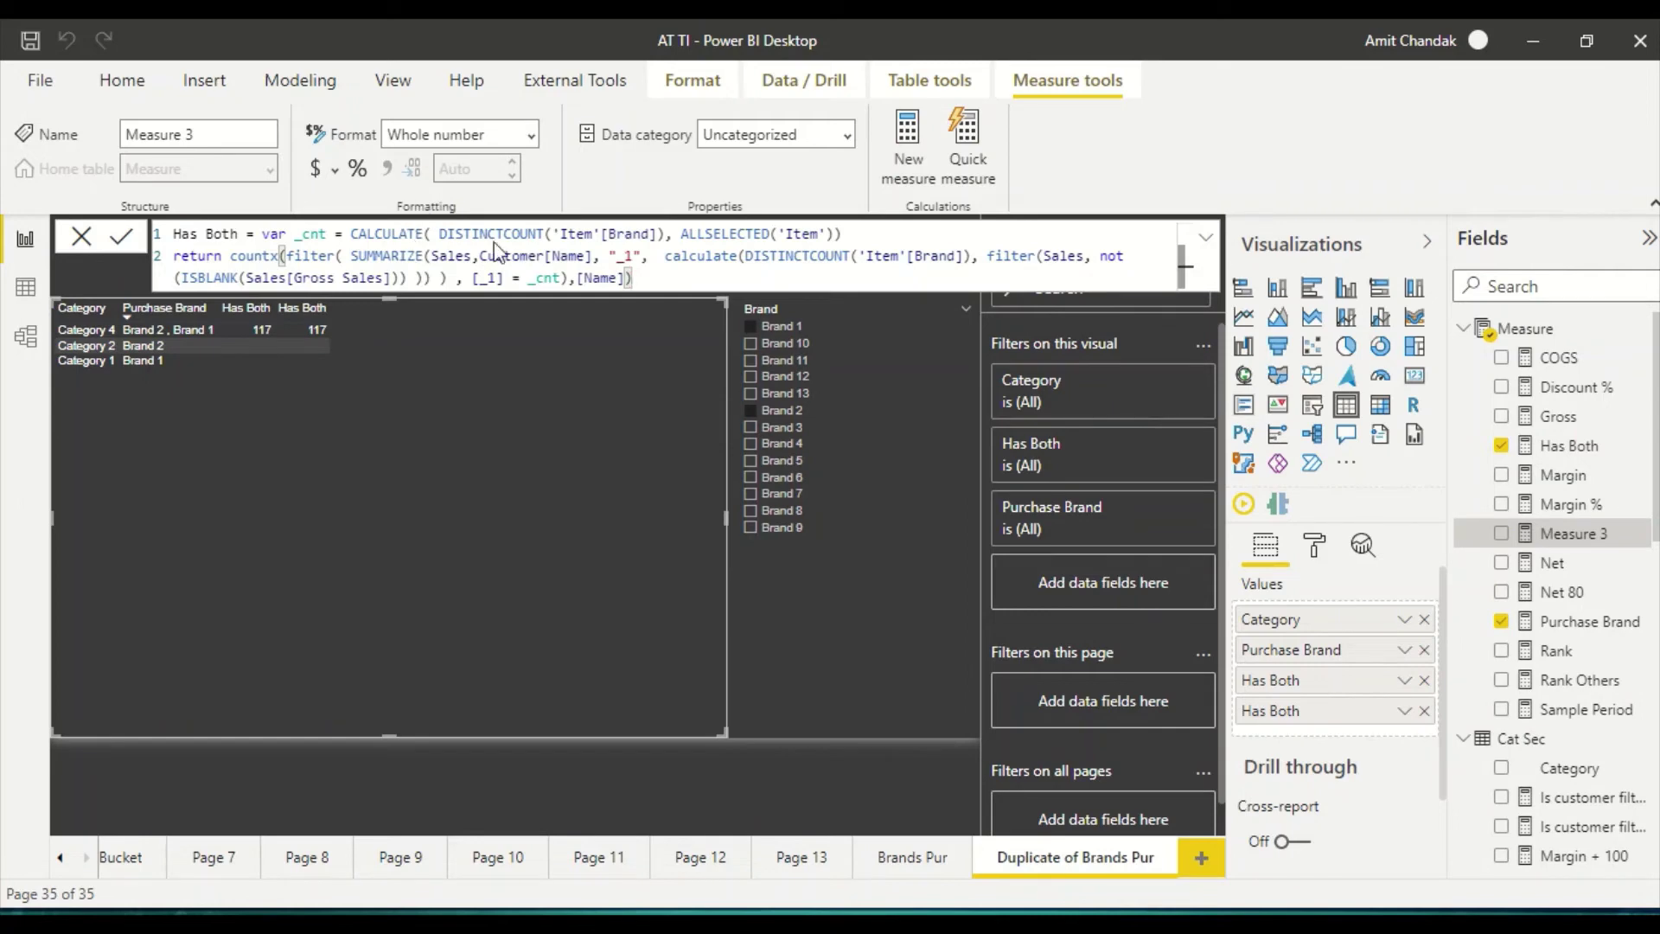
# - Replace Customer[Name] with 'Item'[Category] as the grouping column in the new measure's SUMMARIZE
pyautogui.moveTo(592, 257); pyautogui.dragTo(483, 260)
pyautogui.write('Ite')
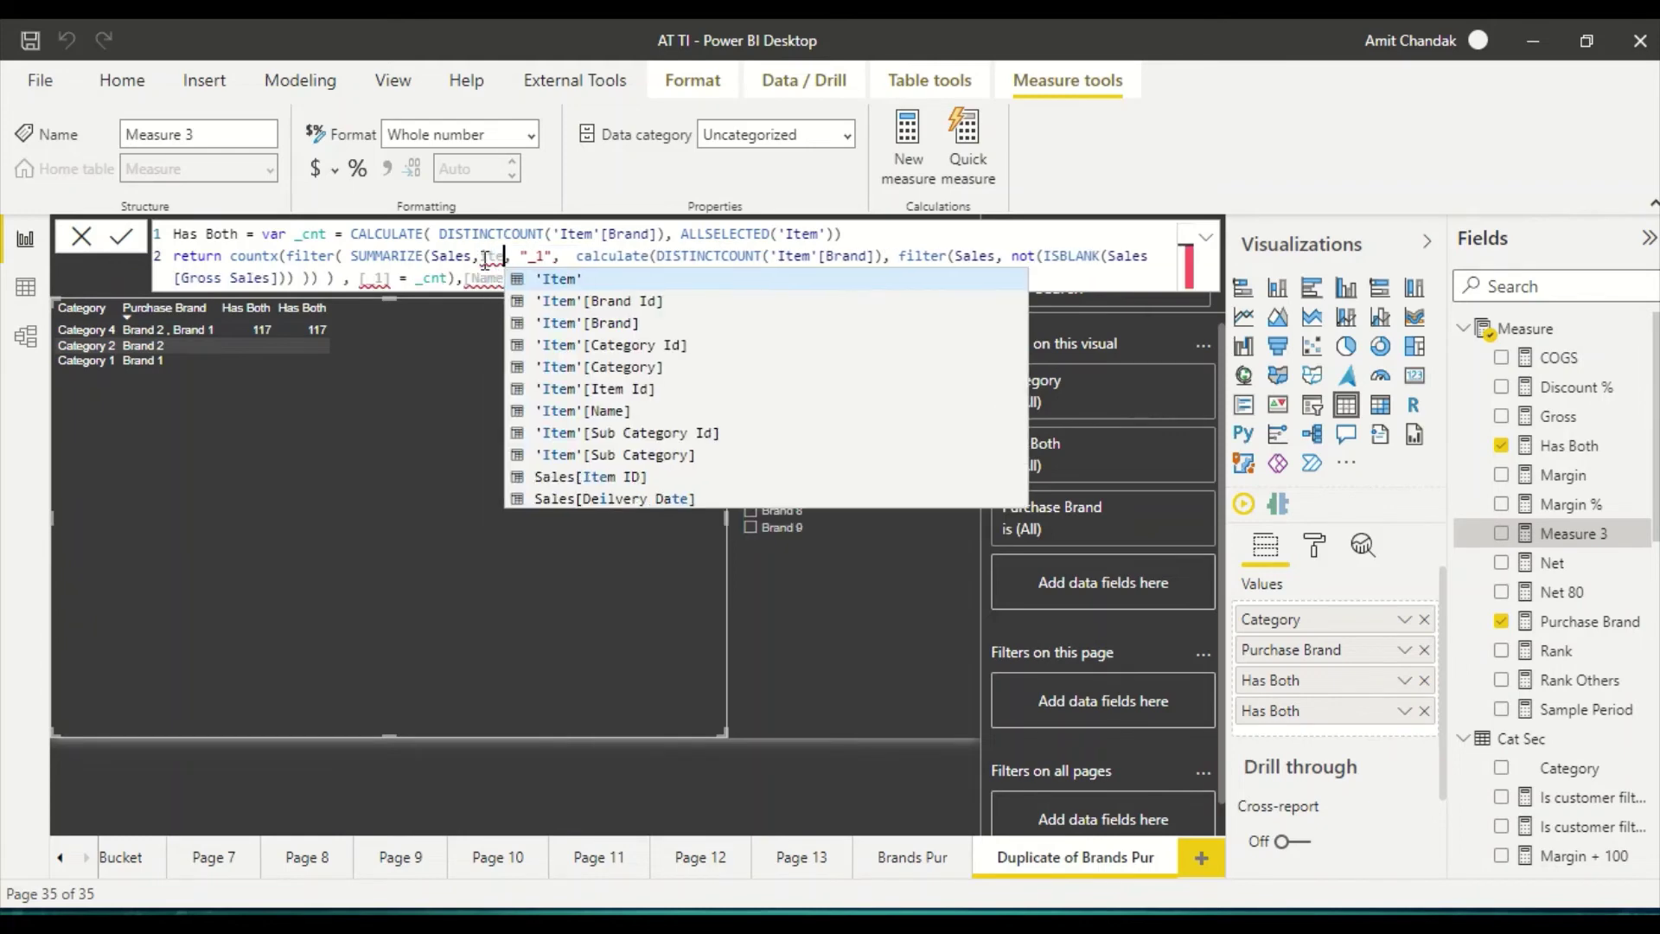
pyautogui.press('Down')
pyautogui.press('Down')
pyautogui.press('Down')
pyautogui.press('Down')
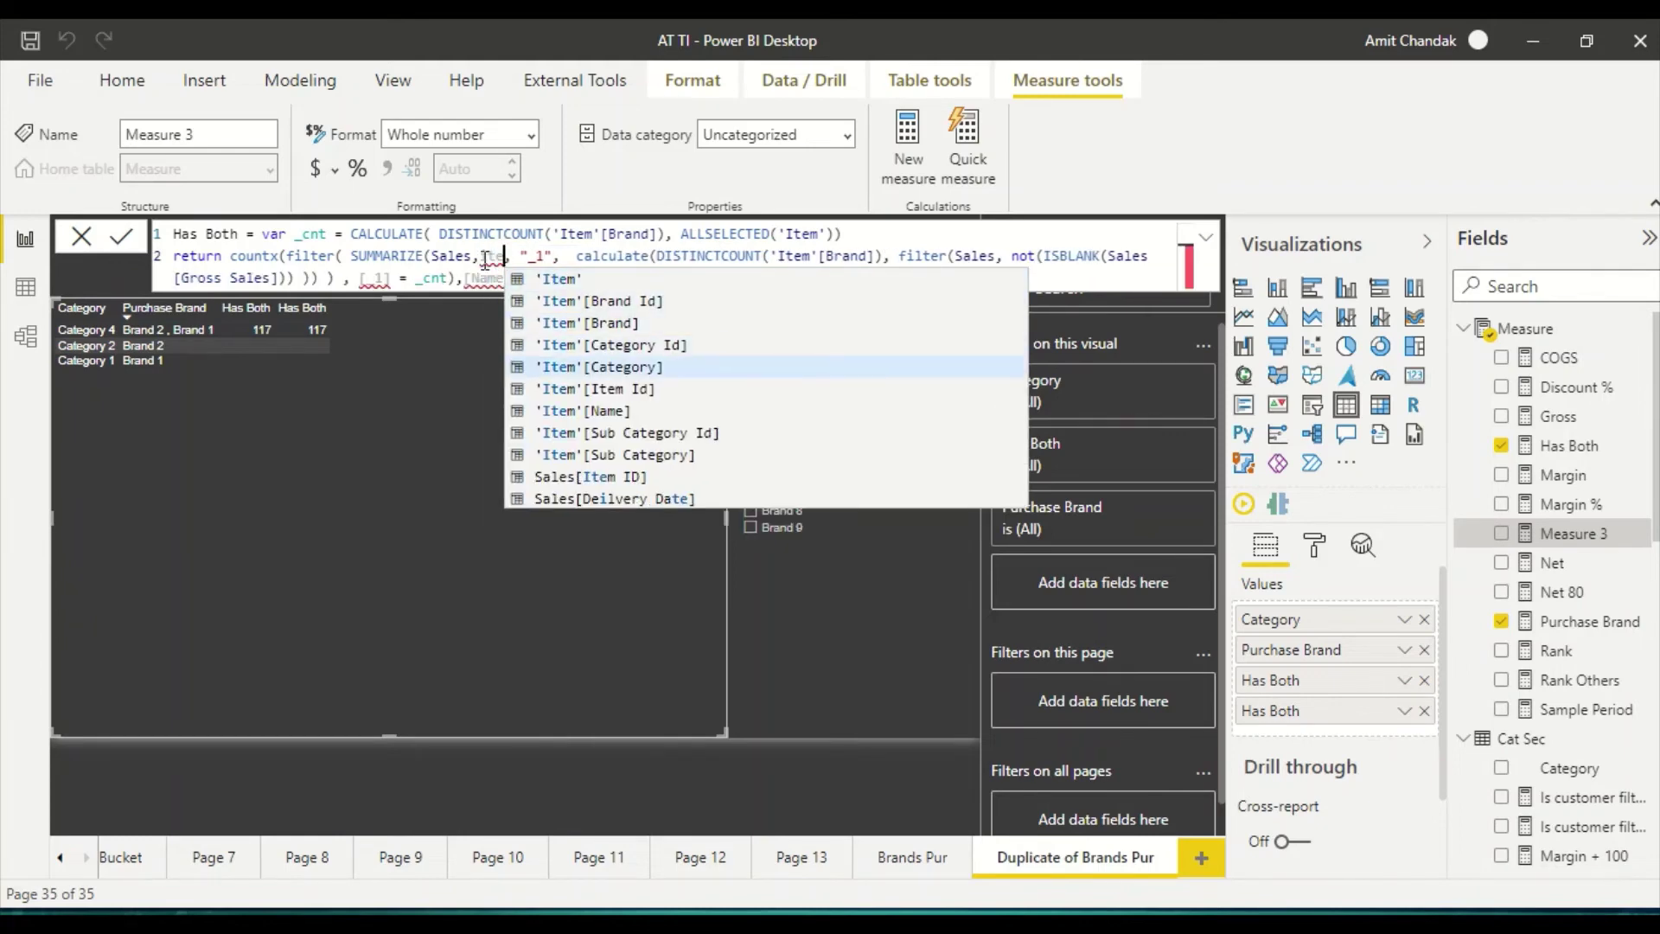
pyautogui.press('Tab')
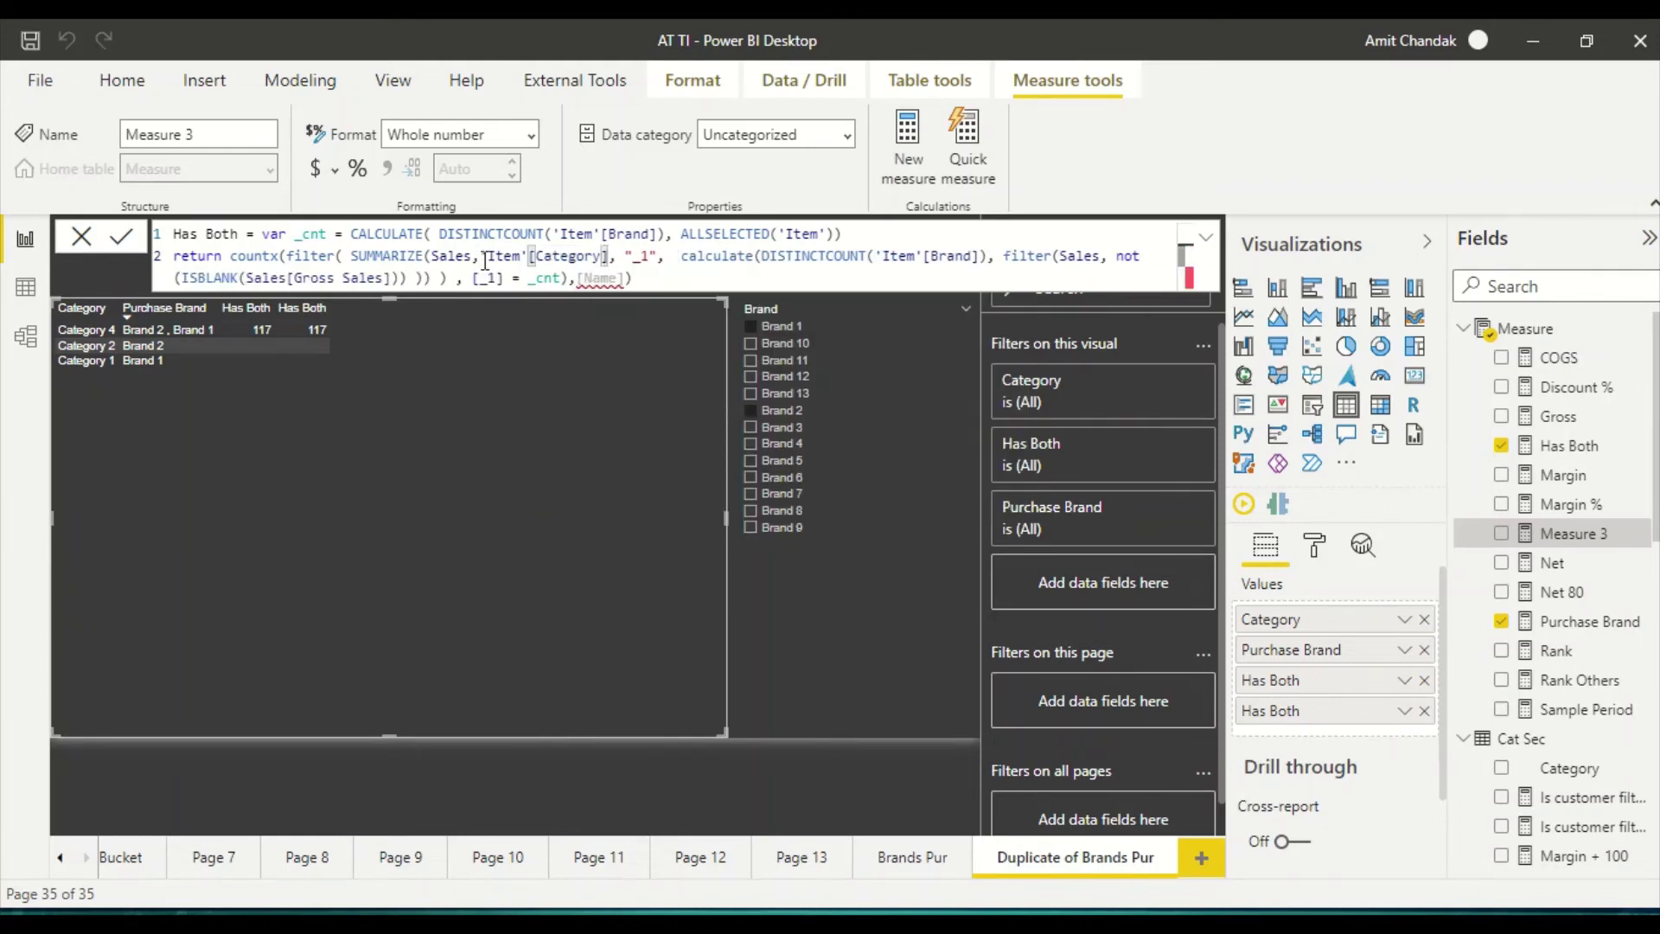
# - Replace [Name] with [Category] as the expression counted by COUNTX
pyautogui.doubleClick(570, 255)
pyautogui.hotkey('ctrl', 'c')
pyautogui.doubleClick(600, 278)
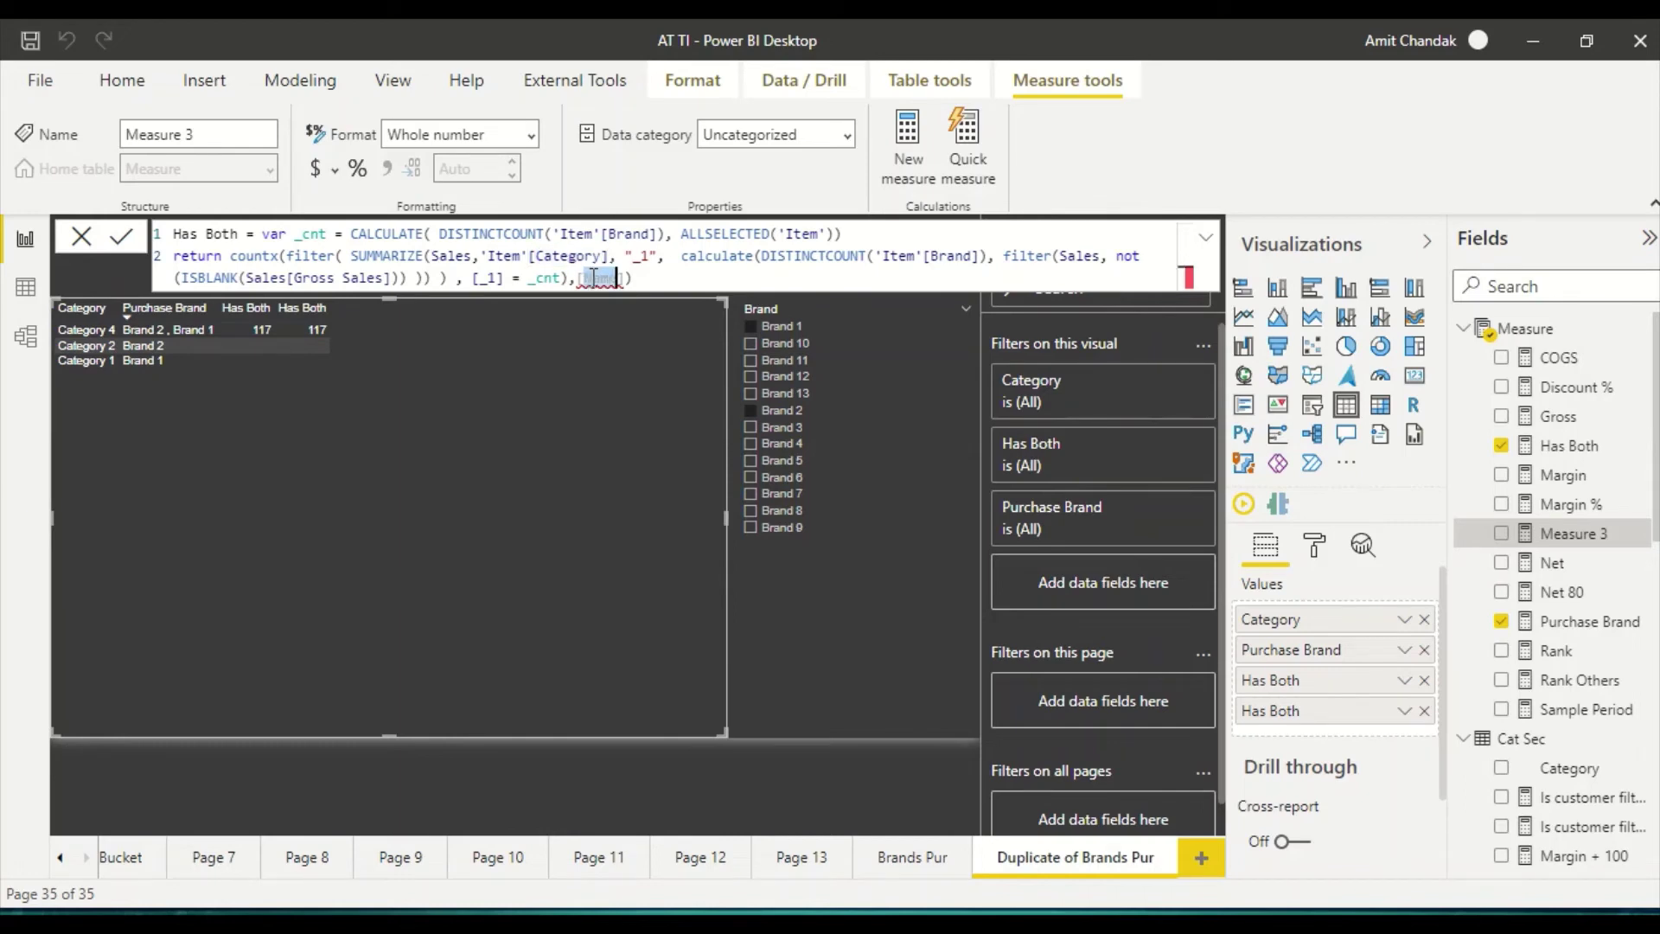
pyautogui.hotkey('ctrl', 'v')
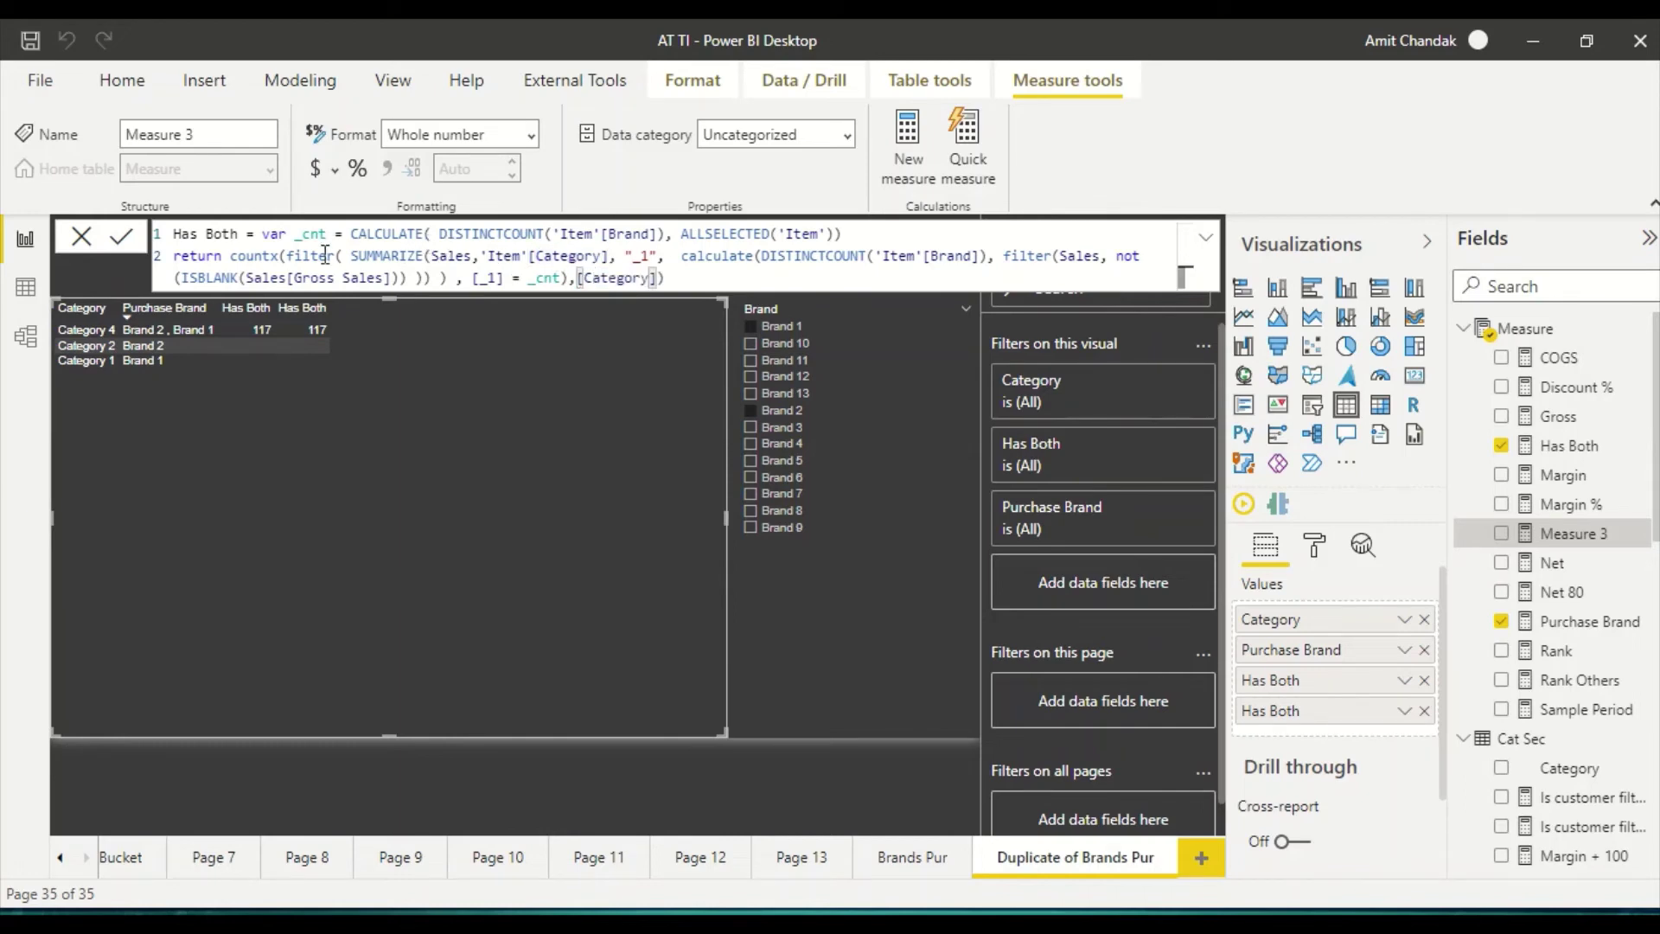
# - Examine the formula's SUMMARIZE arguments and the filter condition comparing [_1] with _cnt
pyautogui.doubleClick(443, 255)
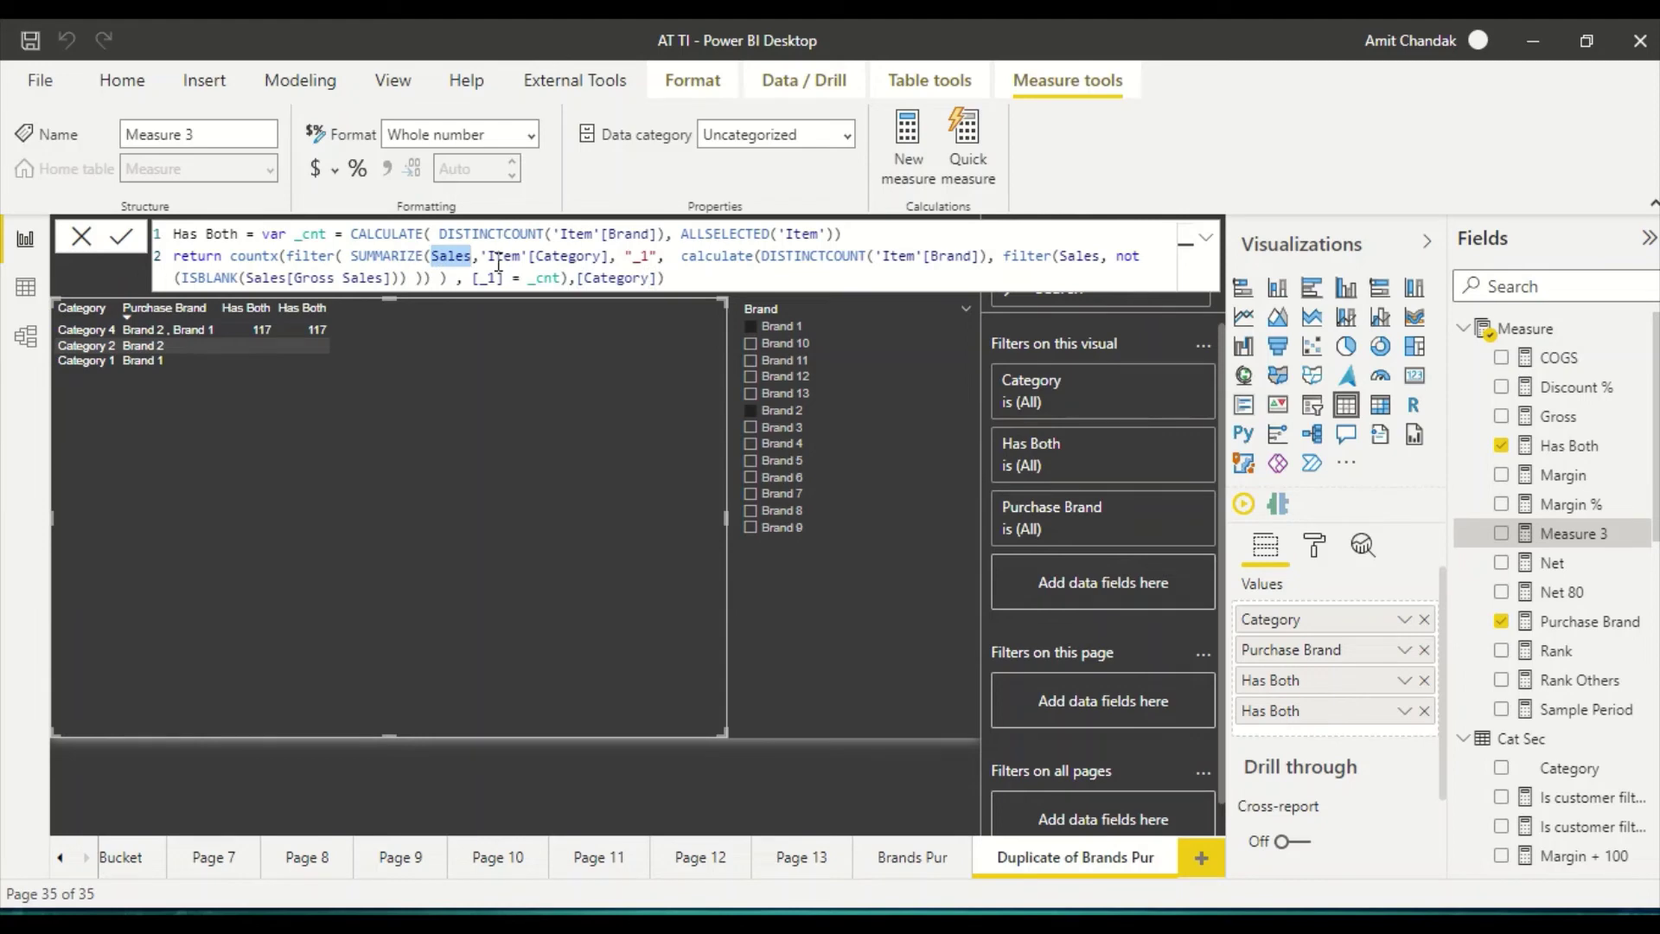
pyautogui.moveTo(482, 262); pyautogui.dragTo(658, 257)
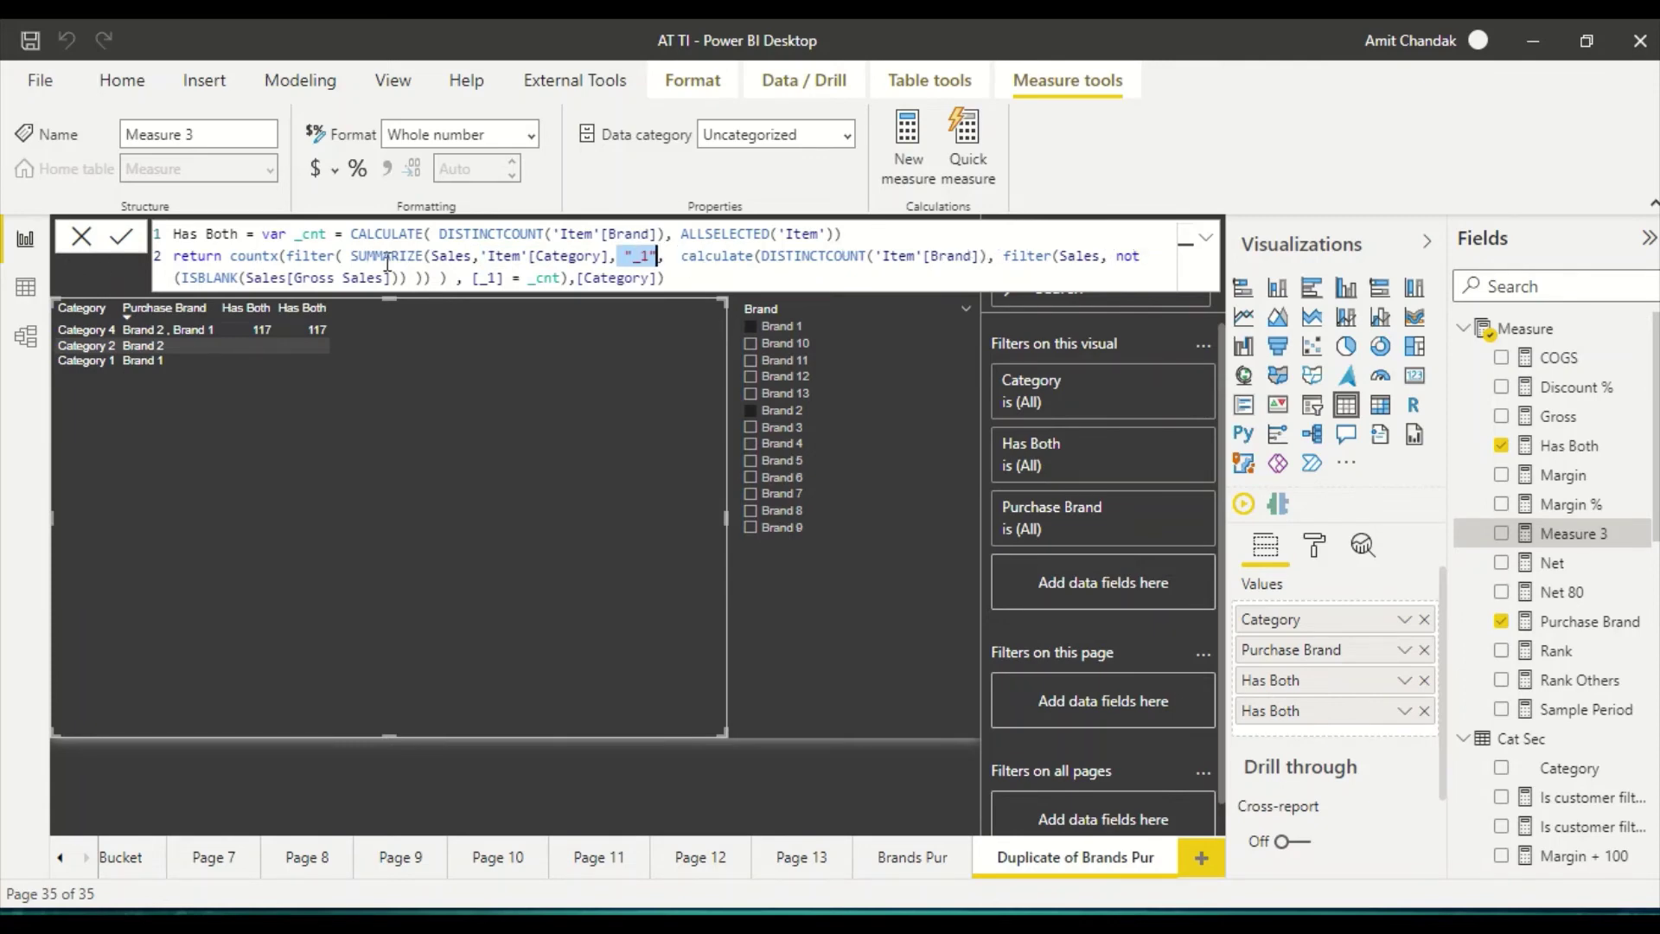
pyautogui.click(447, 278)
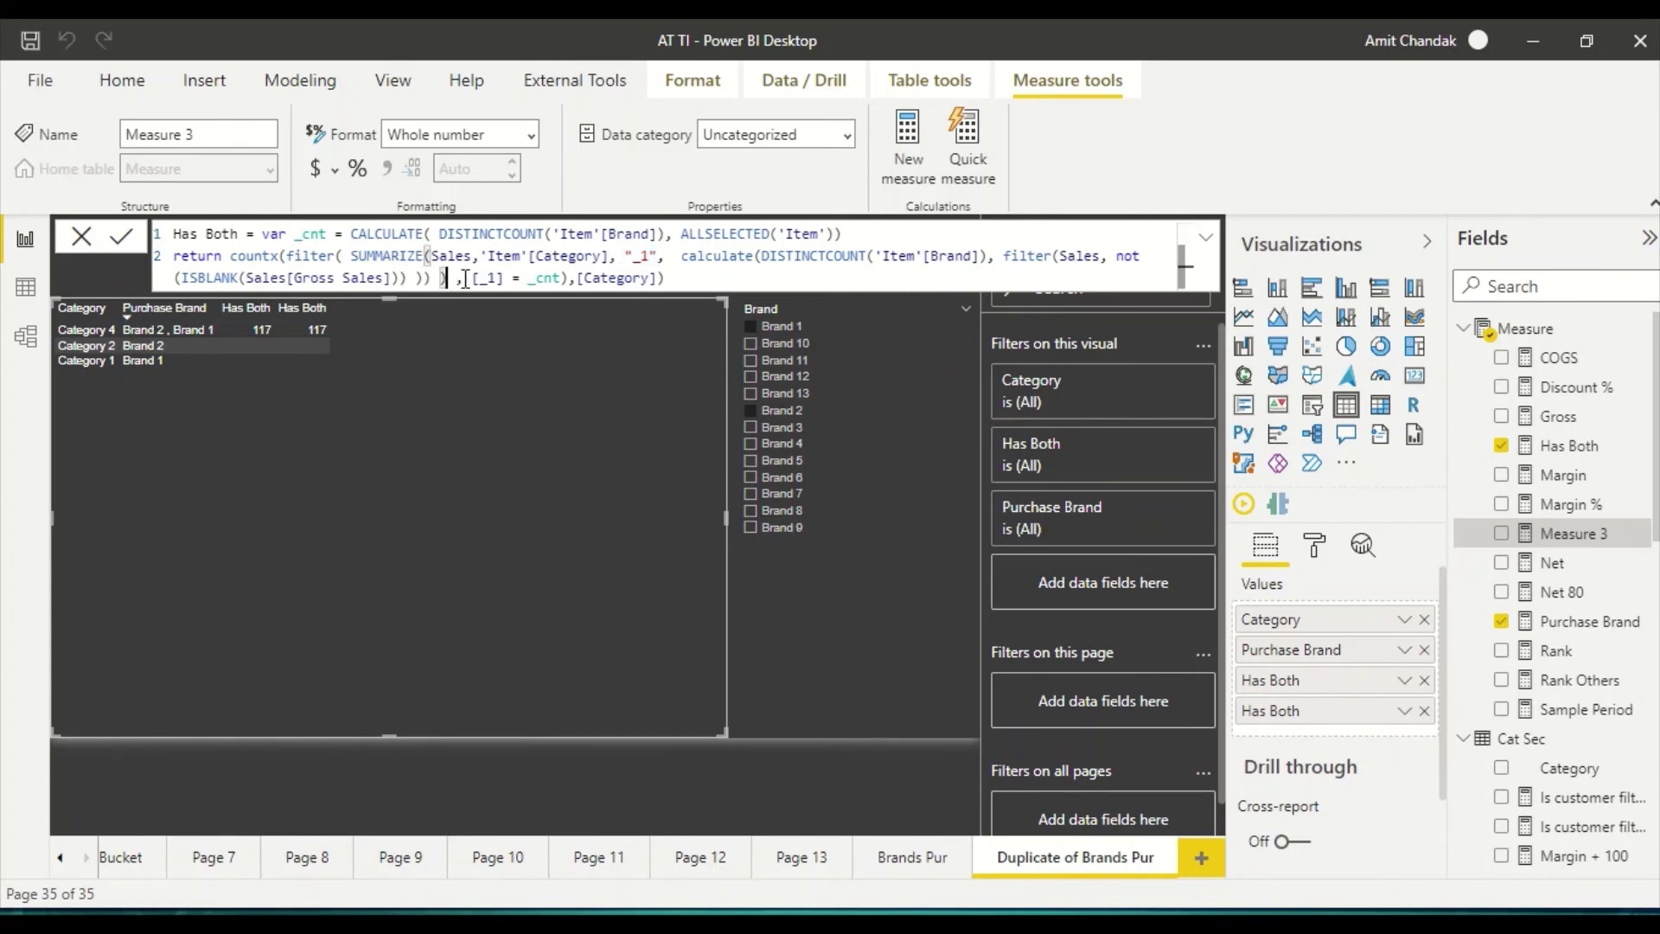
pyautogui.moveTo(476, 279); pyautogui.dragTo(505, 278)
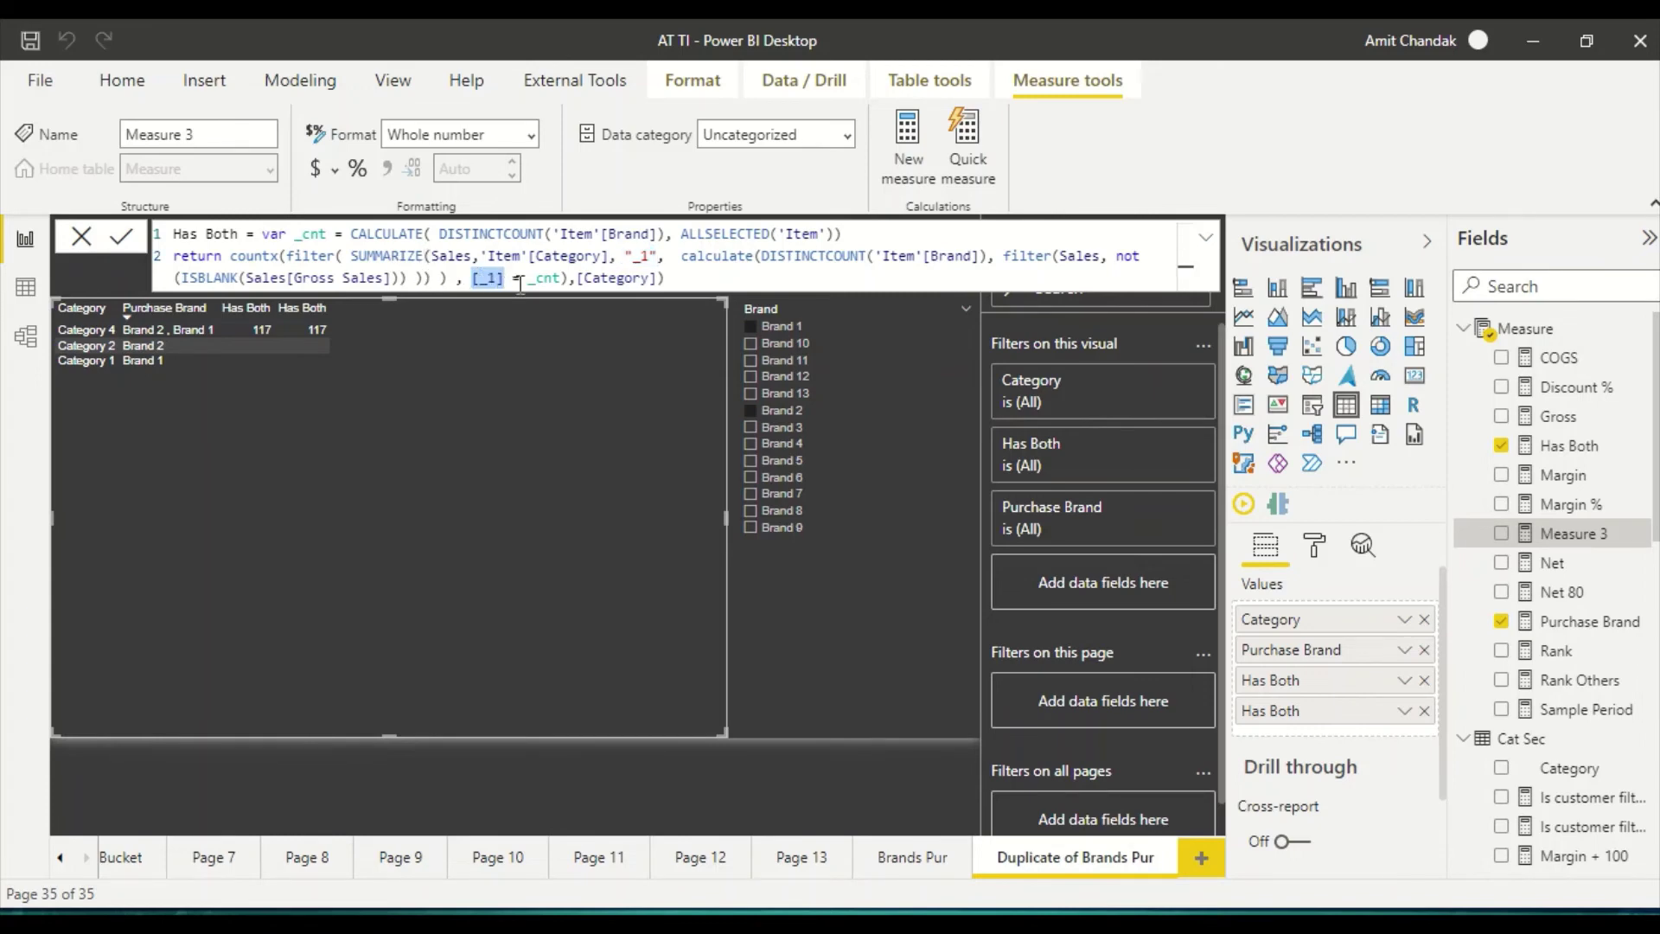
pyautogui.doubleClick(542, 278)
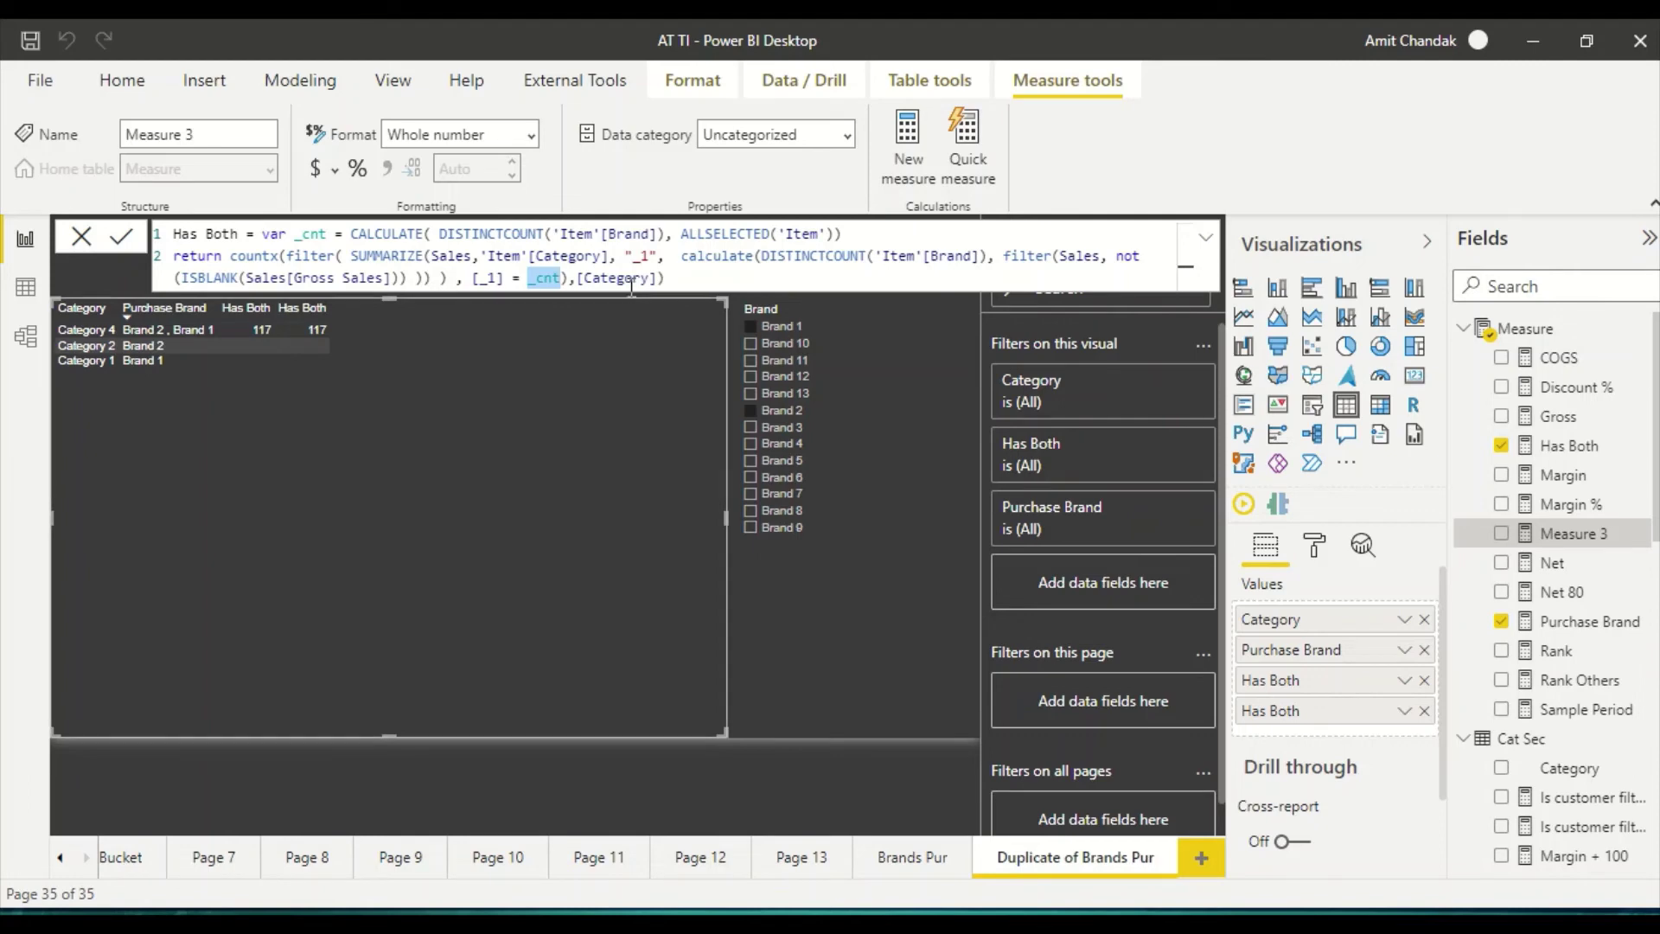
pyautogui.click(682, 285)
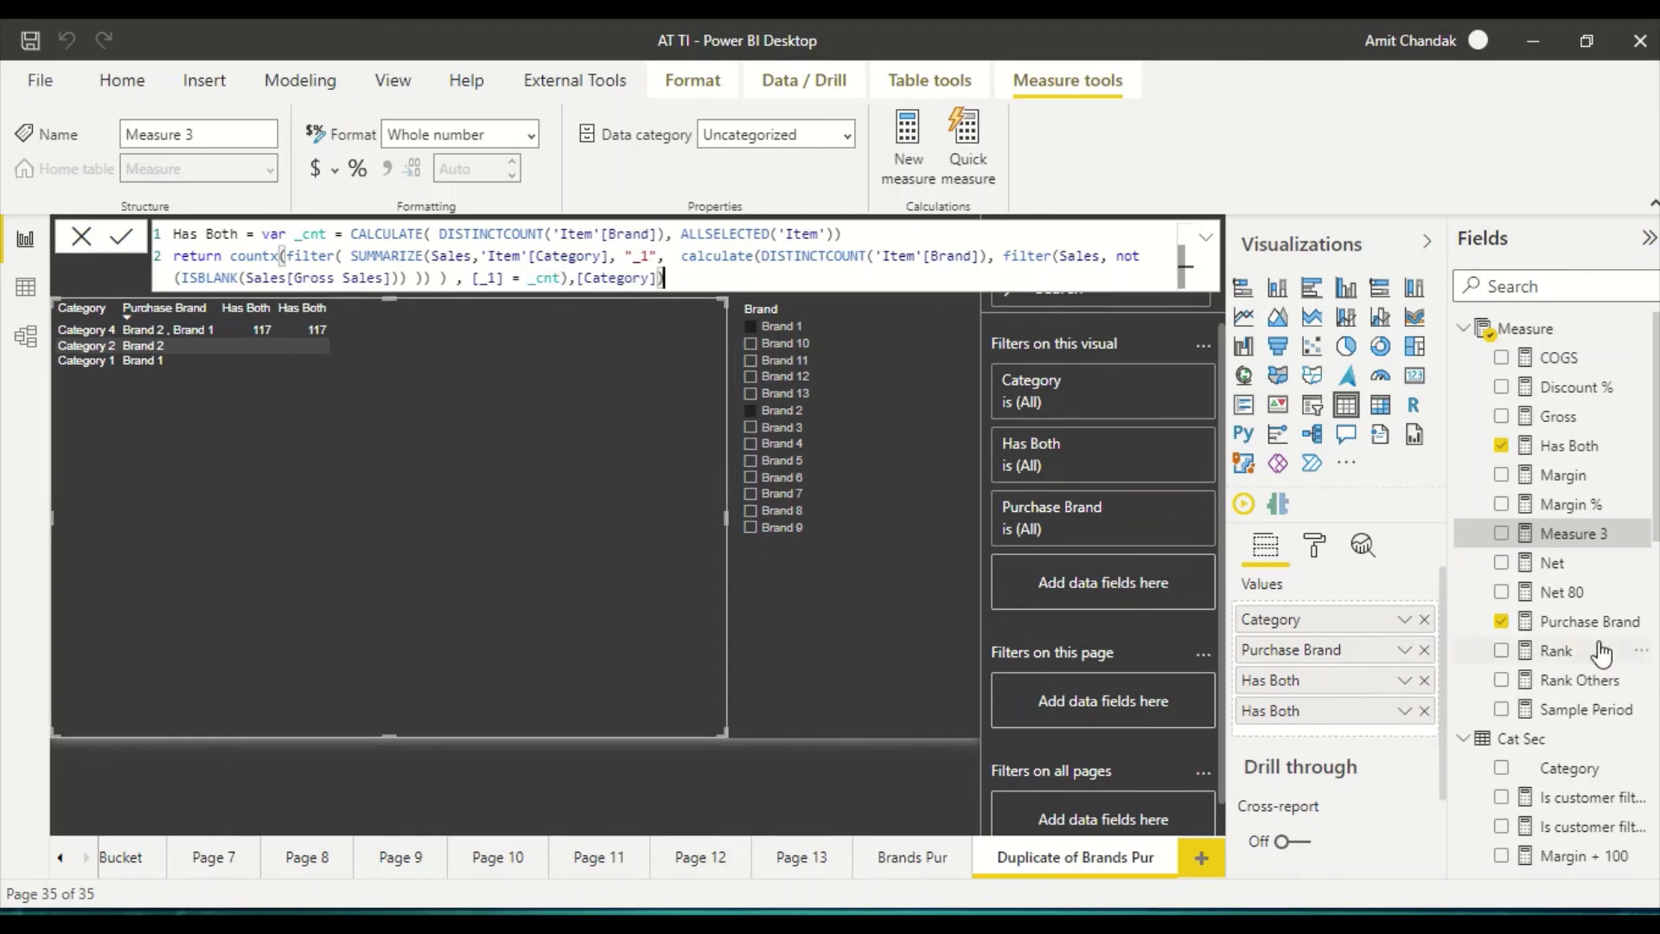
# - Name the new measure Has Both cate, commit it and add it to the category table
pyautogui.click(247, 235)
pyautogui.write('Date')
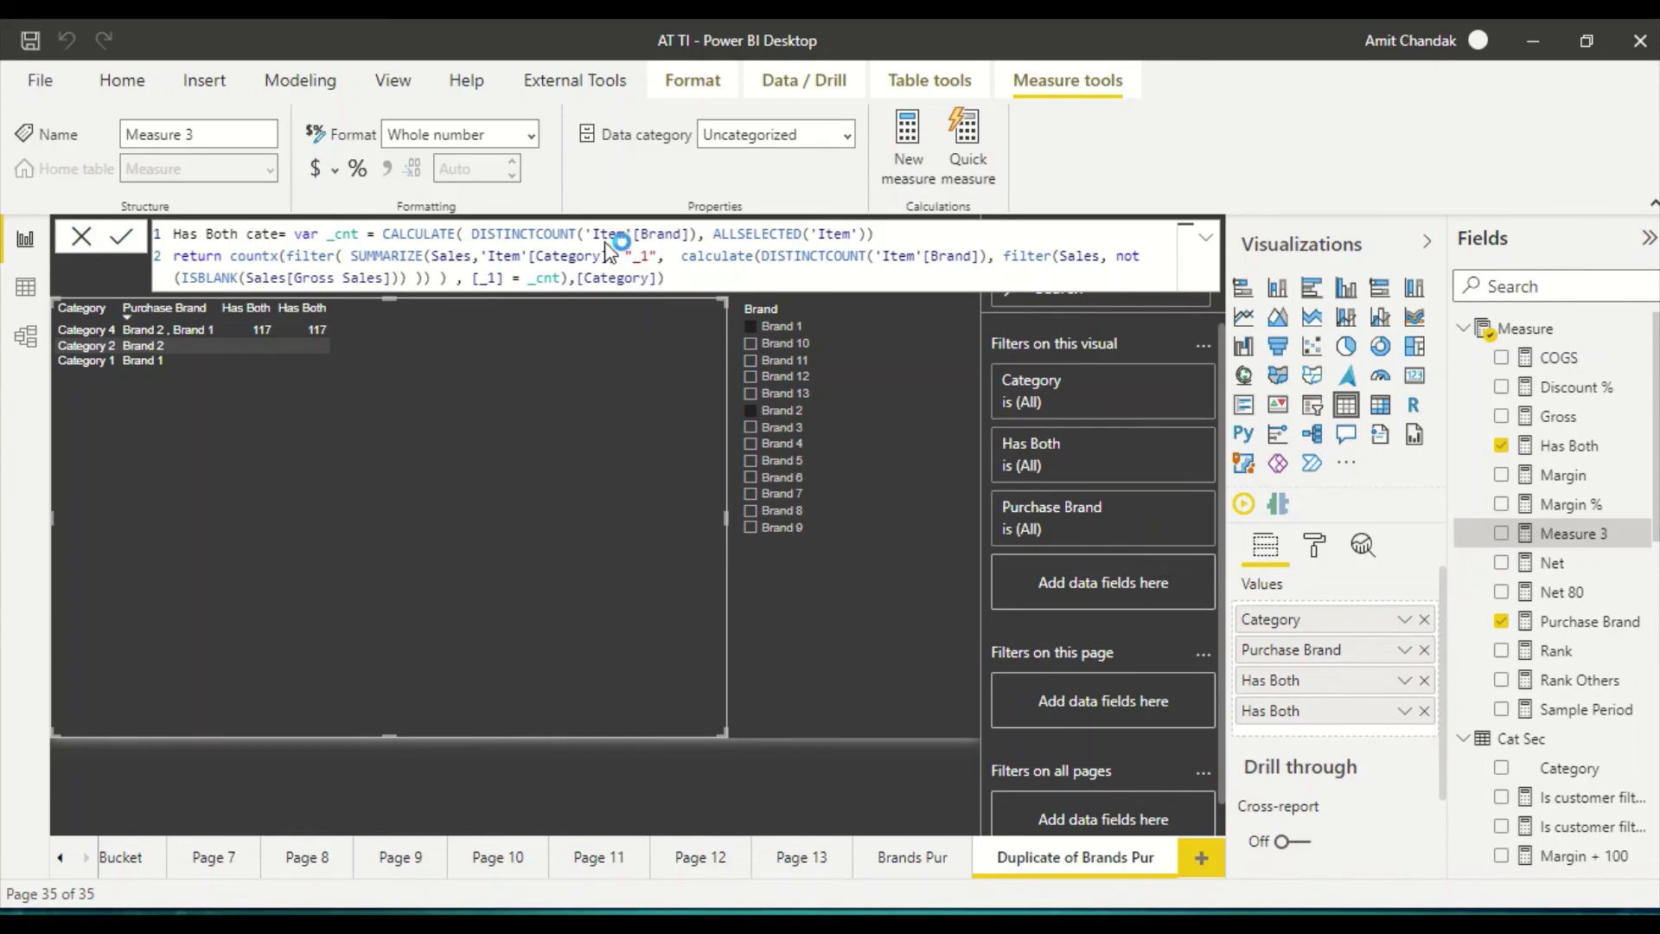
pyautogui.press('Return')
pyautogui.moveTo(1574, 474); pyautogui.dragTo(326, 560)
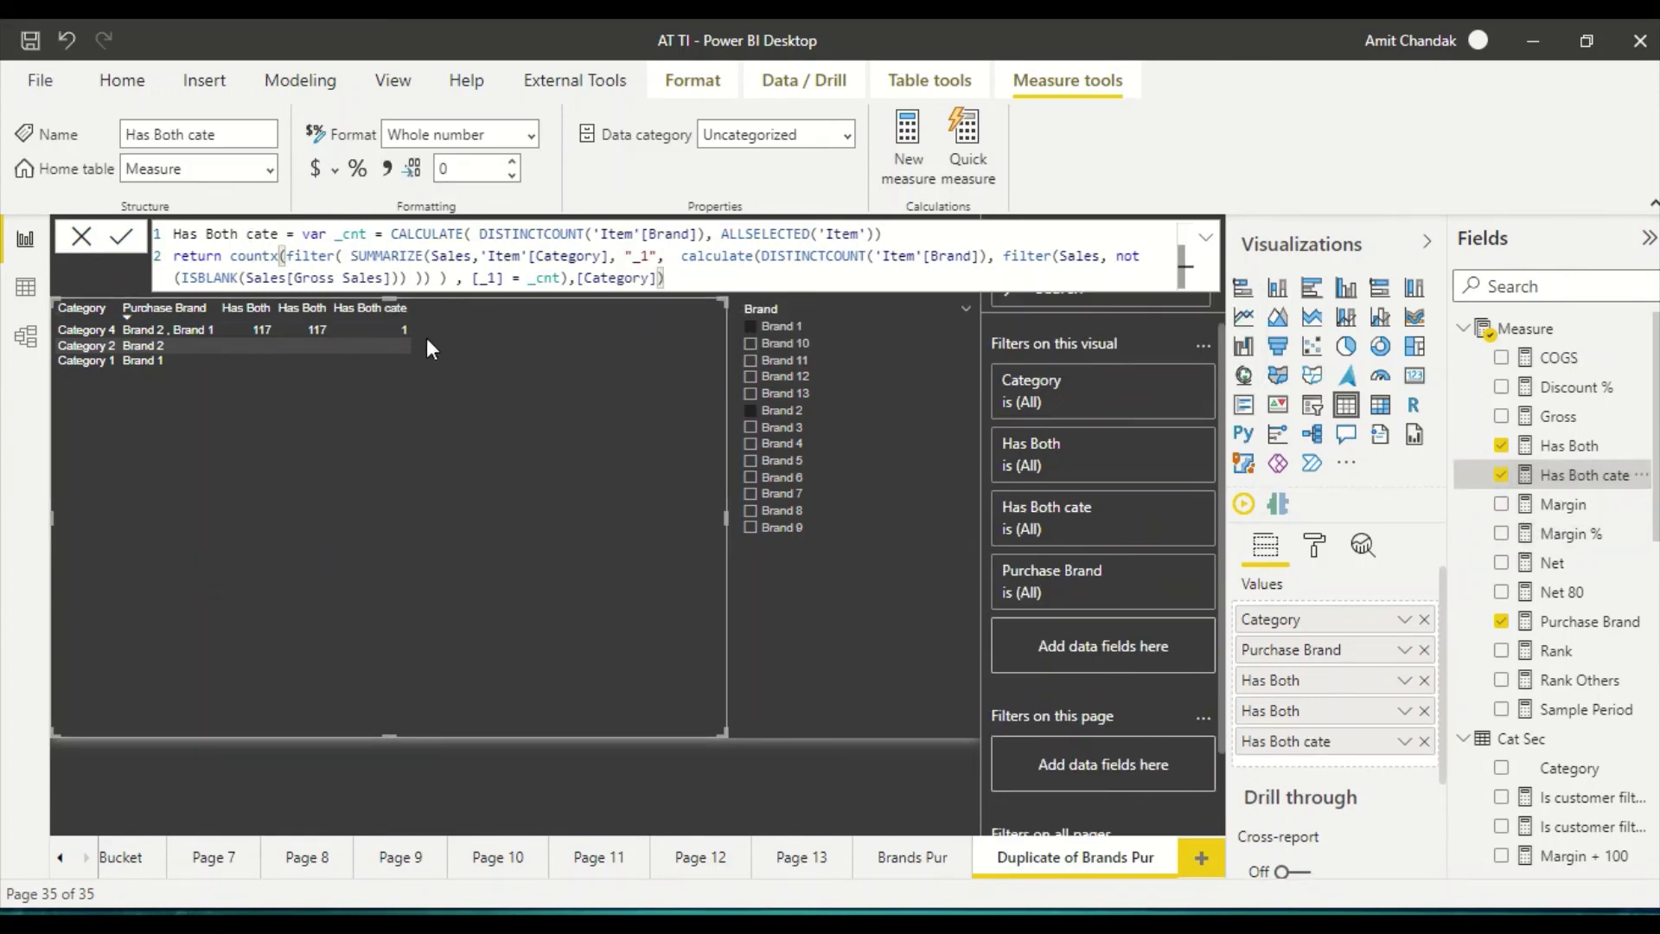
# - Narrow the category table and place a small card showing Has Both cate between it and the Brand slicer
pyautogui.moveTo(725, 521); pyautogui.dragTo(512, 543)
pyautogui.moveTo(1623, 489); pyautogui.dragTo(679, 456)
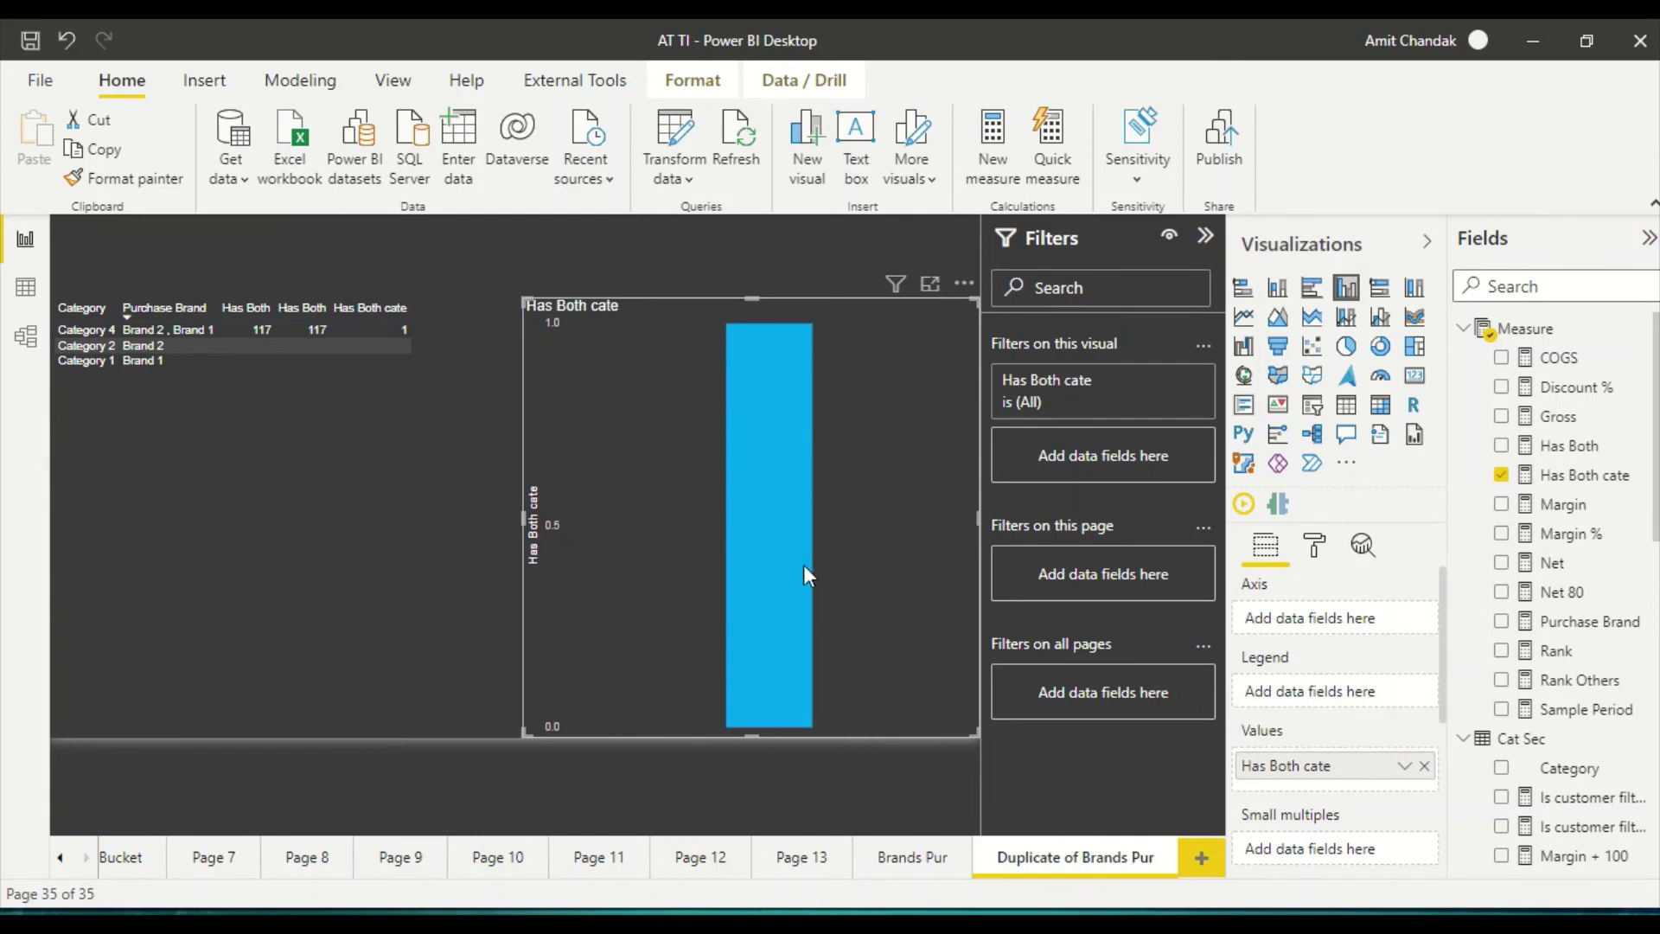
pyautogui.moveTo(981, 732); pyautogui.dragTo(670, 427)
pyautogui.moveTo(523, 430); pyautogui.dragTo(476, 456)
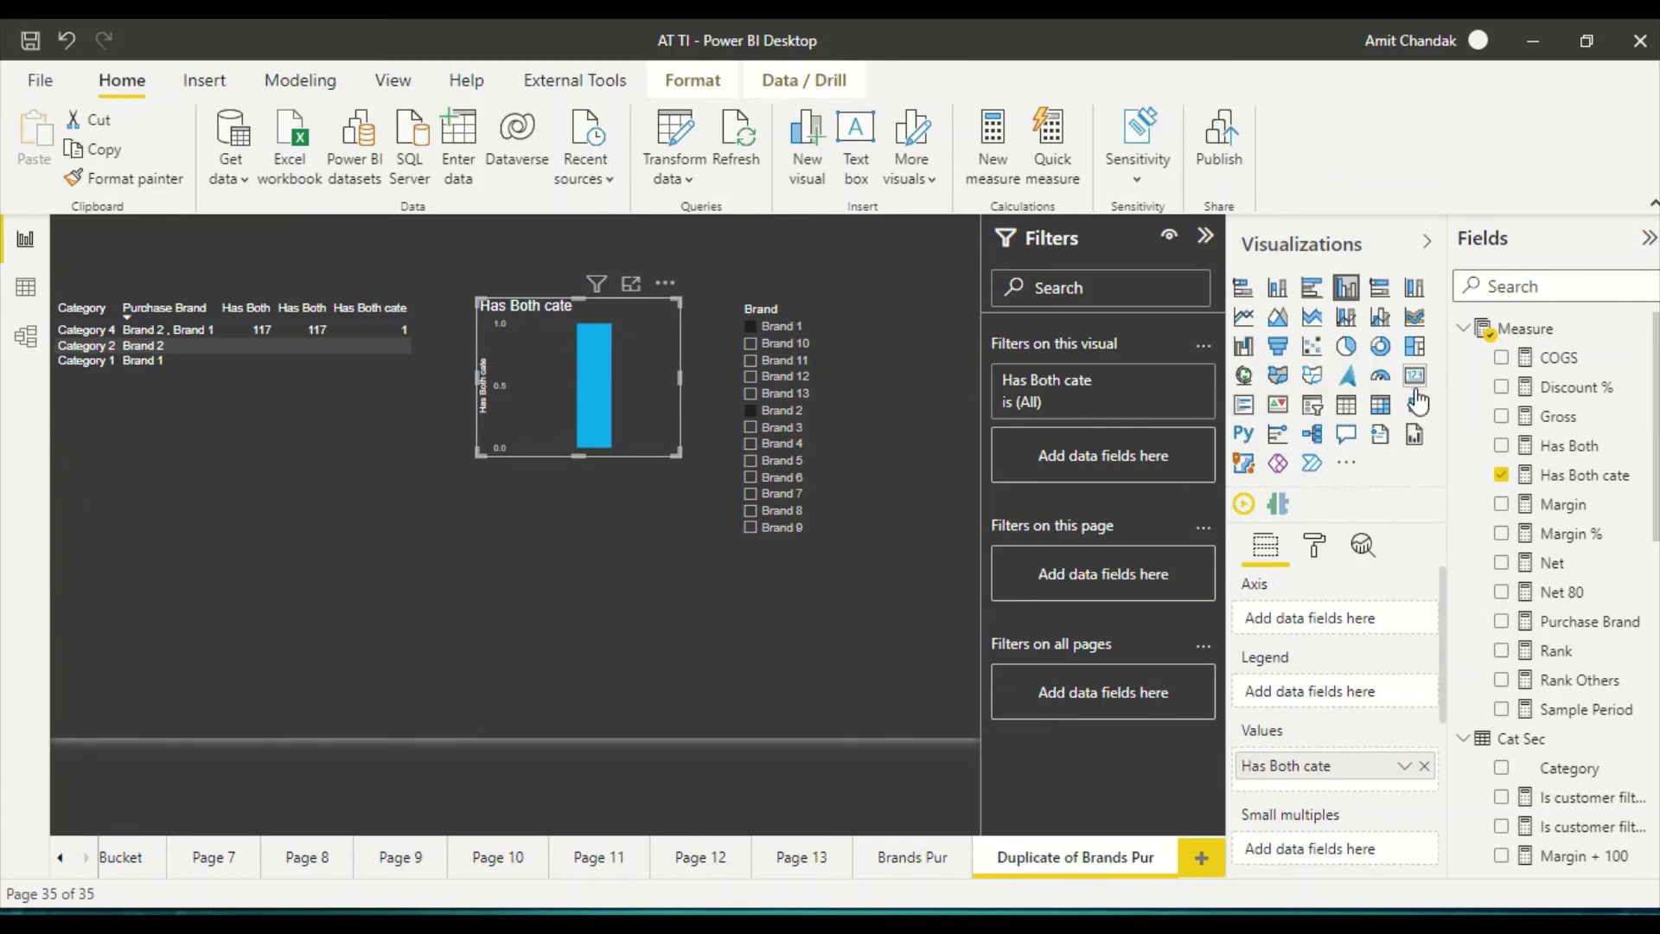
pyautogui.click(1415, 378)
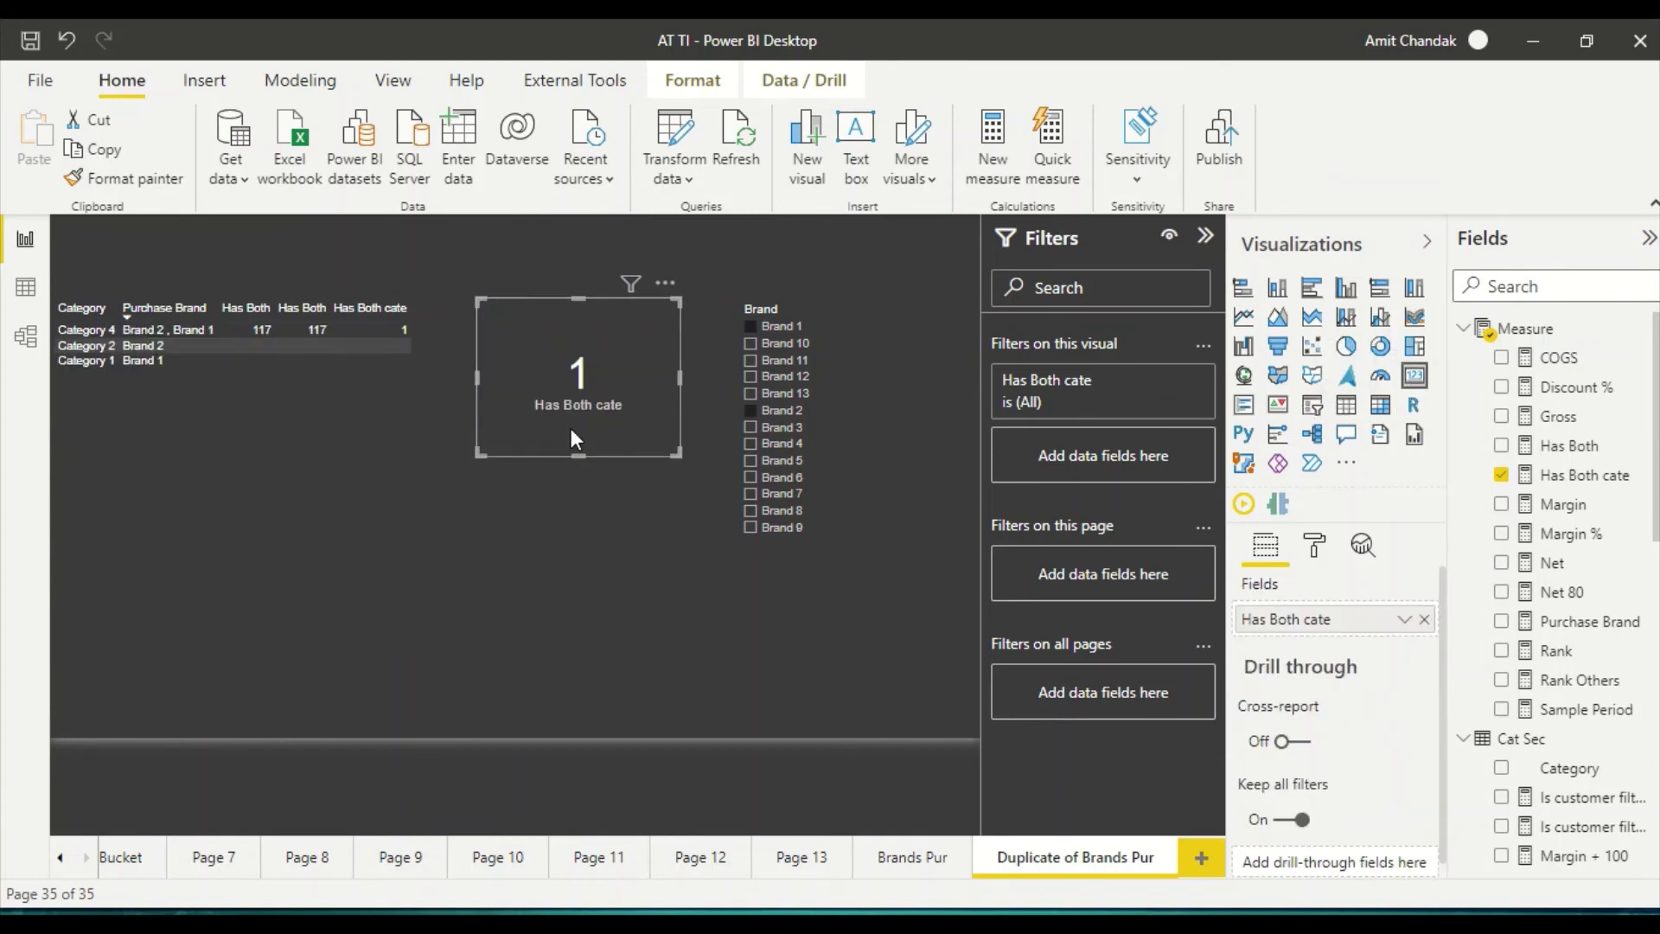
# - Check the card and category table with Brand 1 and Brand 2 selected in the slicer, and with Brand 3 added
pyautogui.click(750, 414)
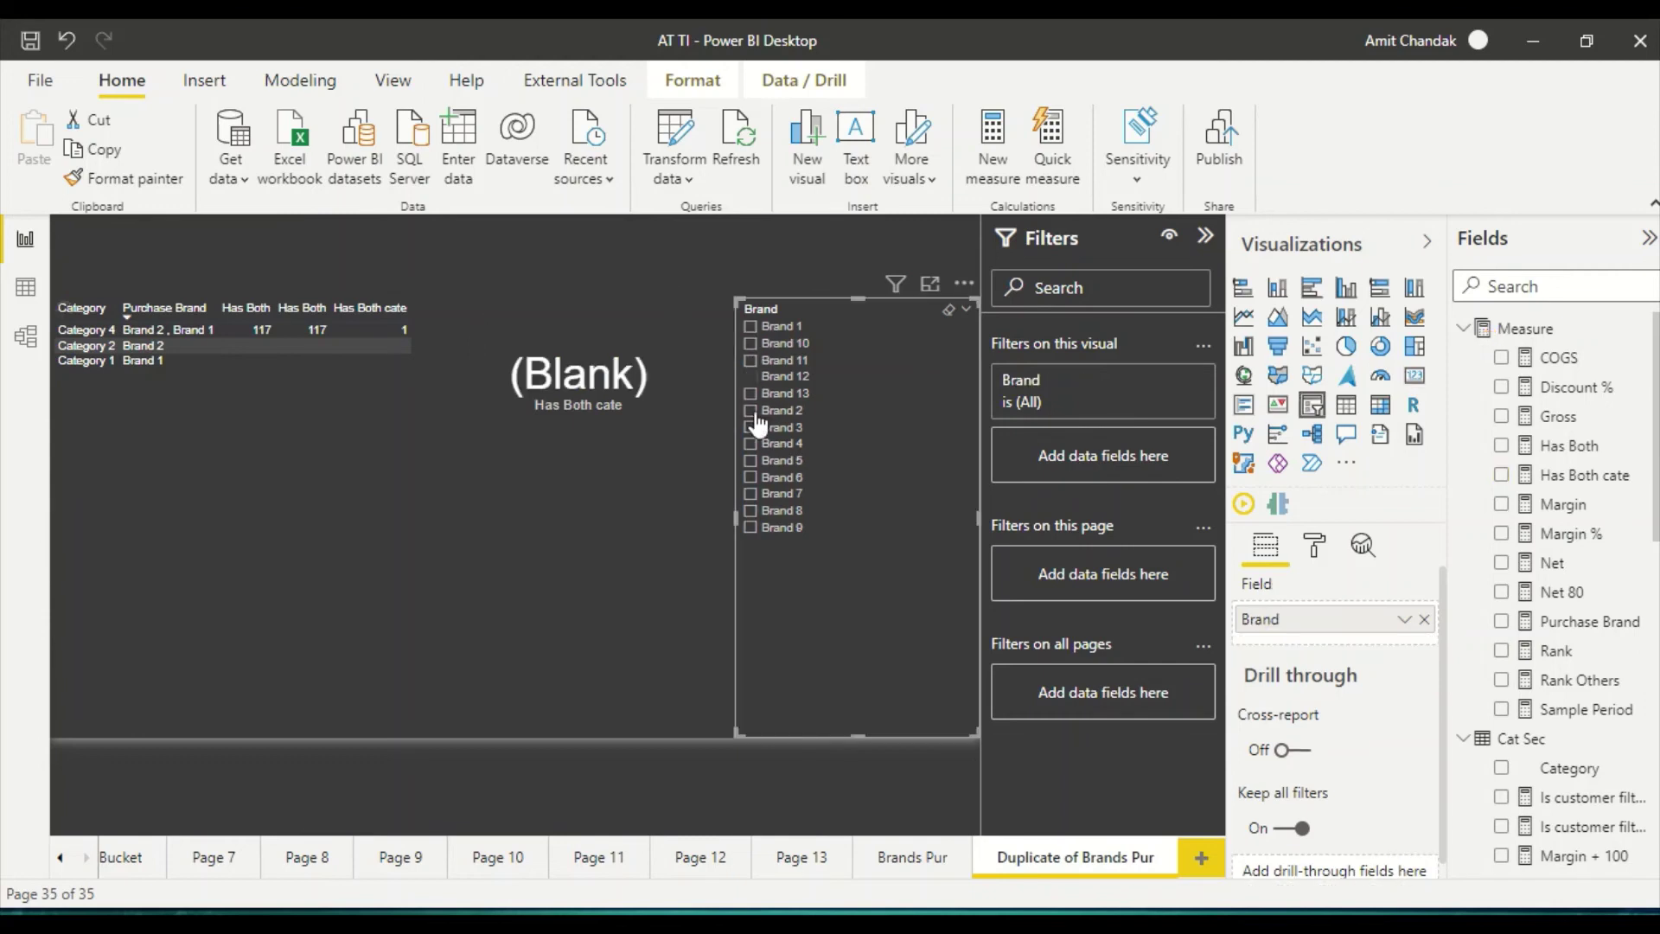
pyautogui.click(752, 329)
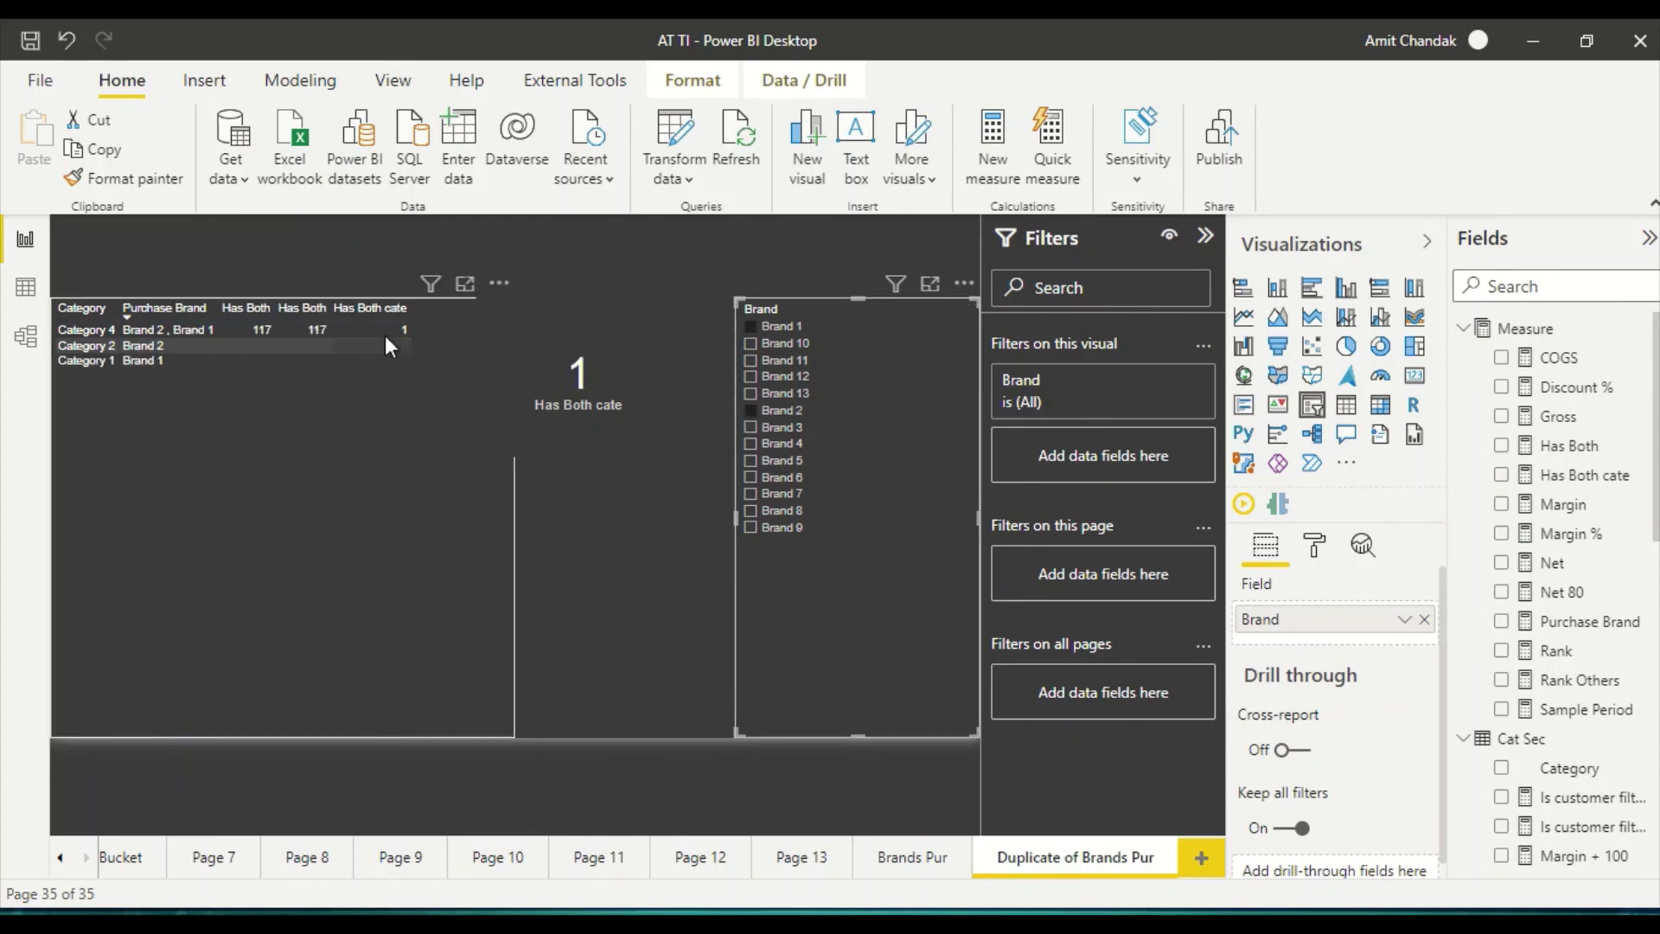
pyautogui.keyDown('ctrl'); pyautogui.click(752, 427); pyautogui.keyUp('ctrl')
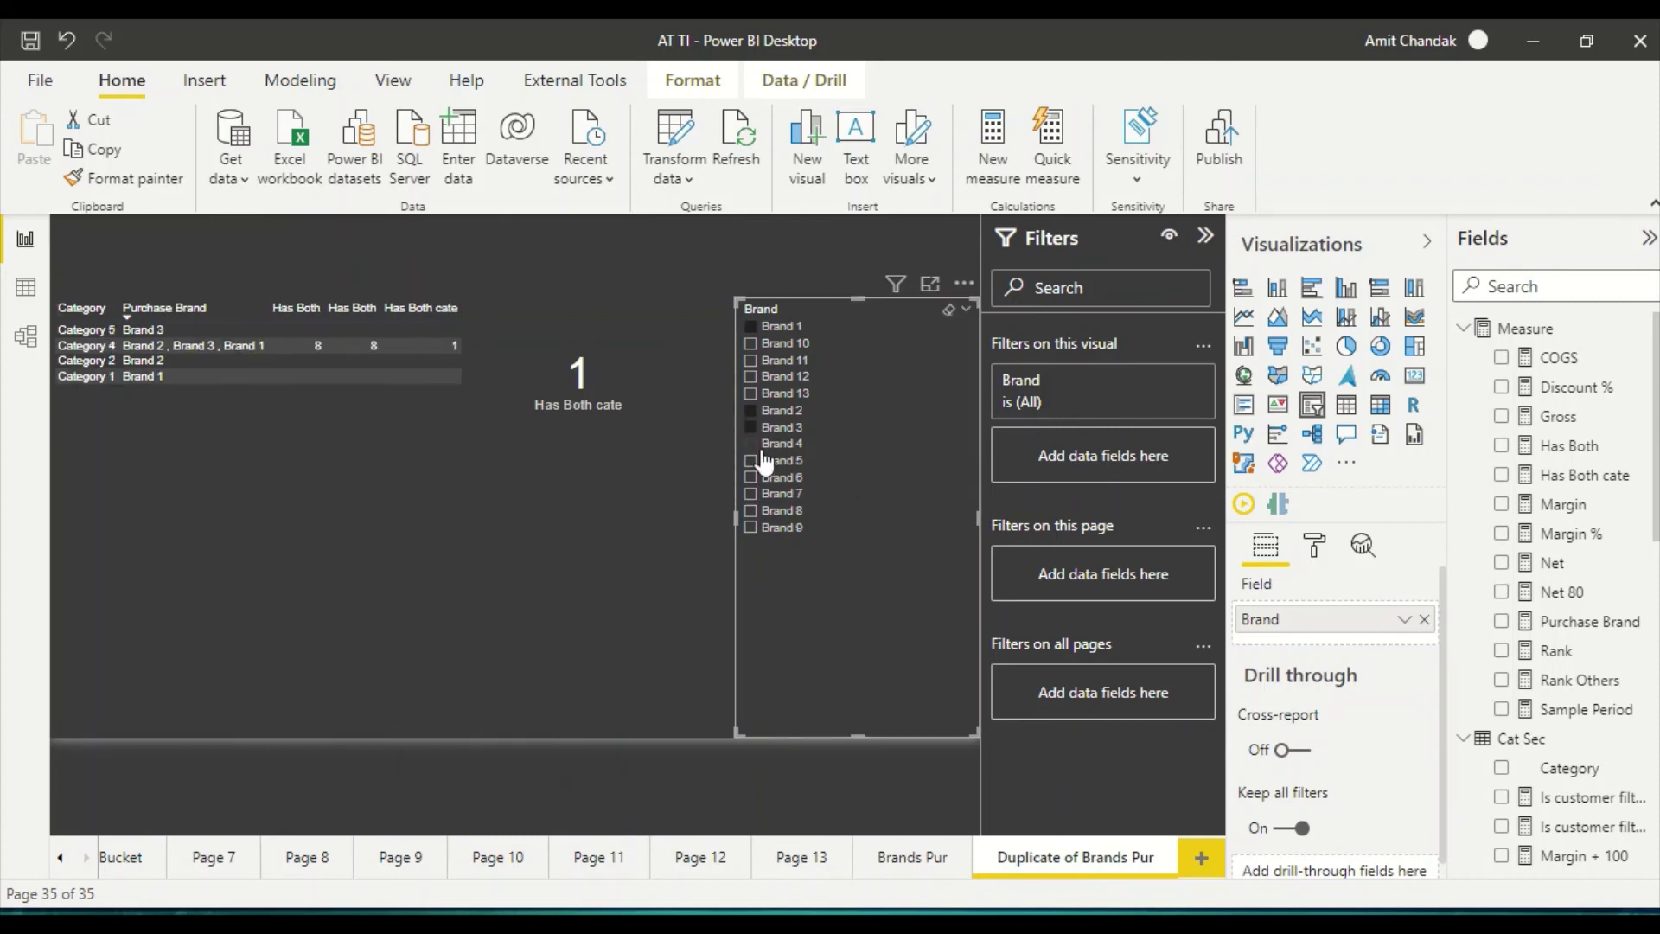
# - Set the Brand slicer to only Brand 1 and Brand 4, and narrow the category table so it clears the card
pyautogui.doubleClick(752, 326)
pyautogui.click(750, 327)
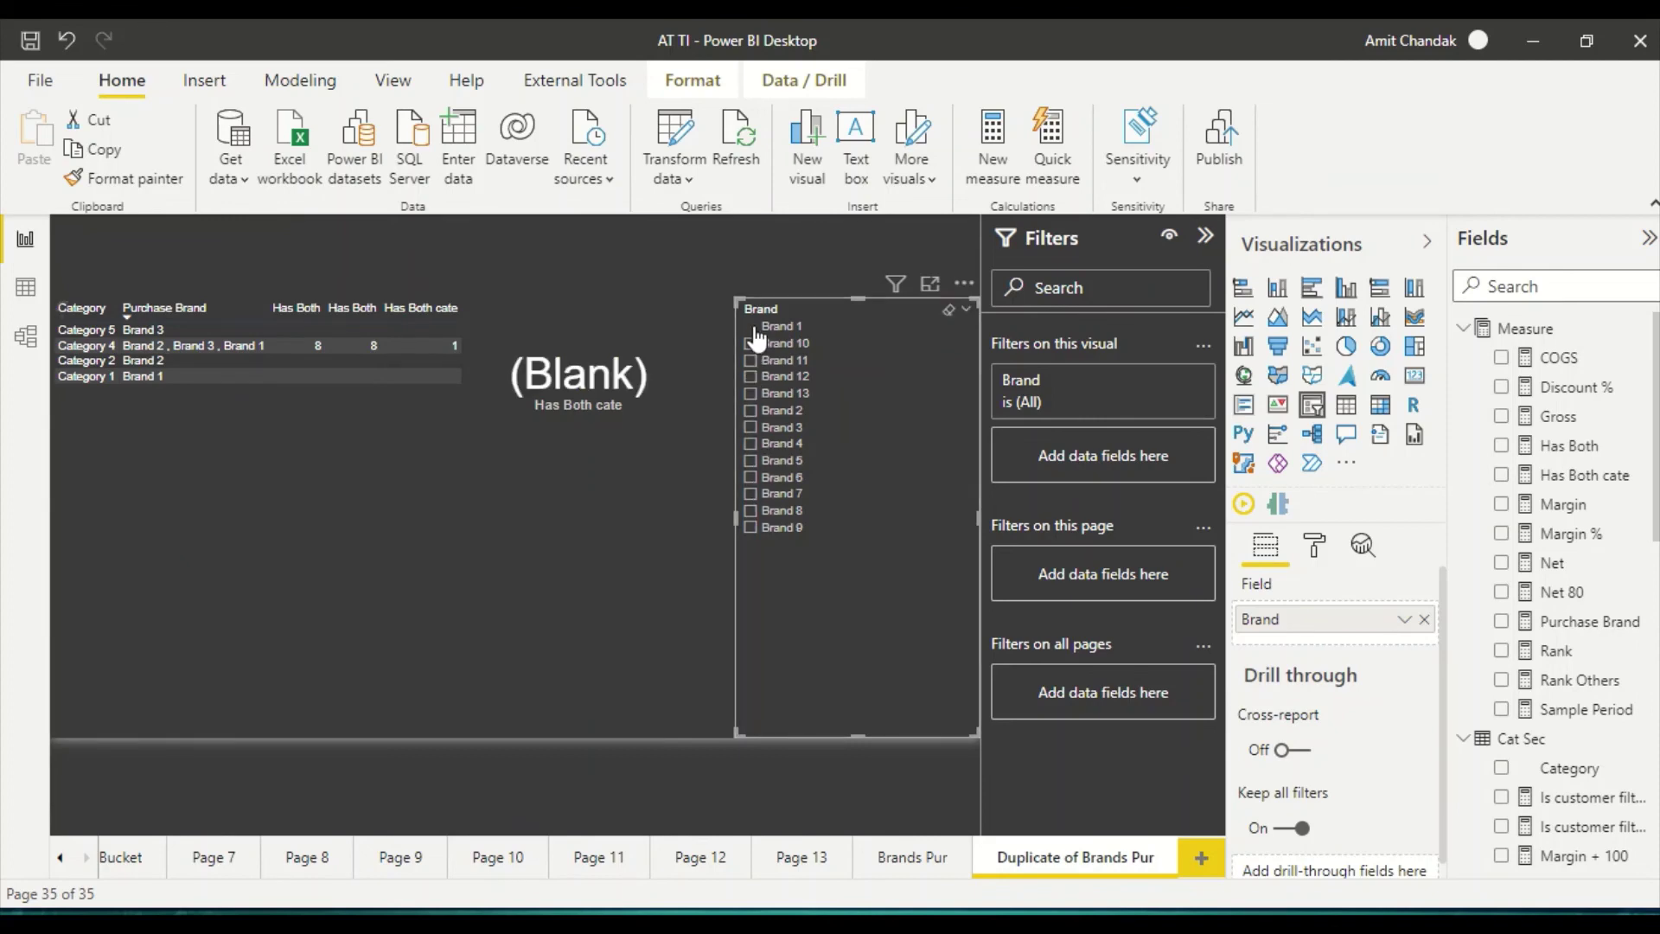
pyautogui.keyDown('ctrl'); pyautogui.click(752, 445); pyautogui.keyUp('ctrl')
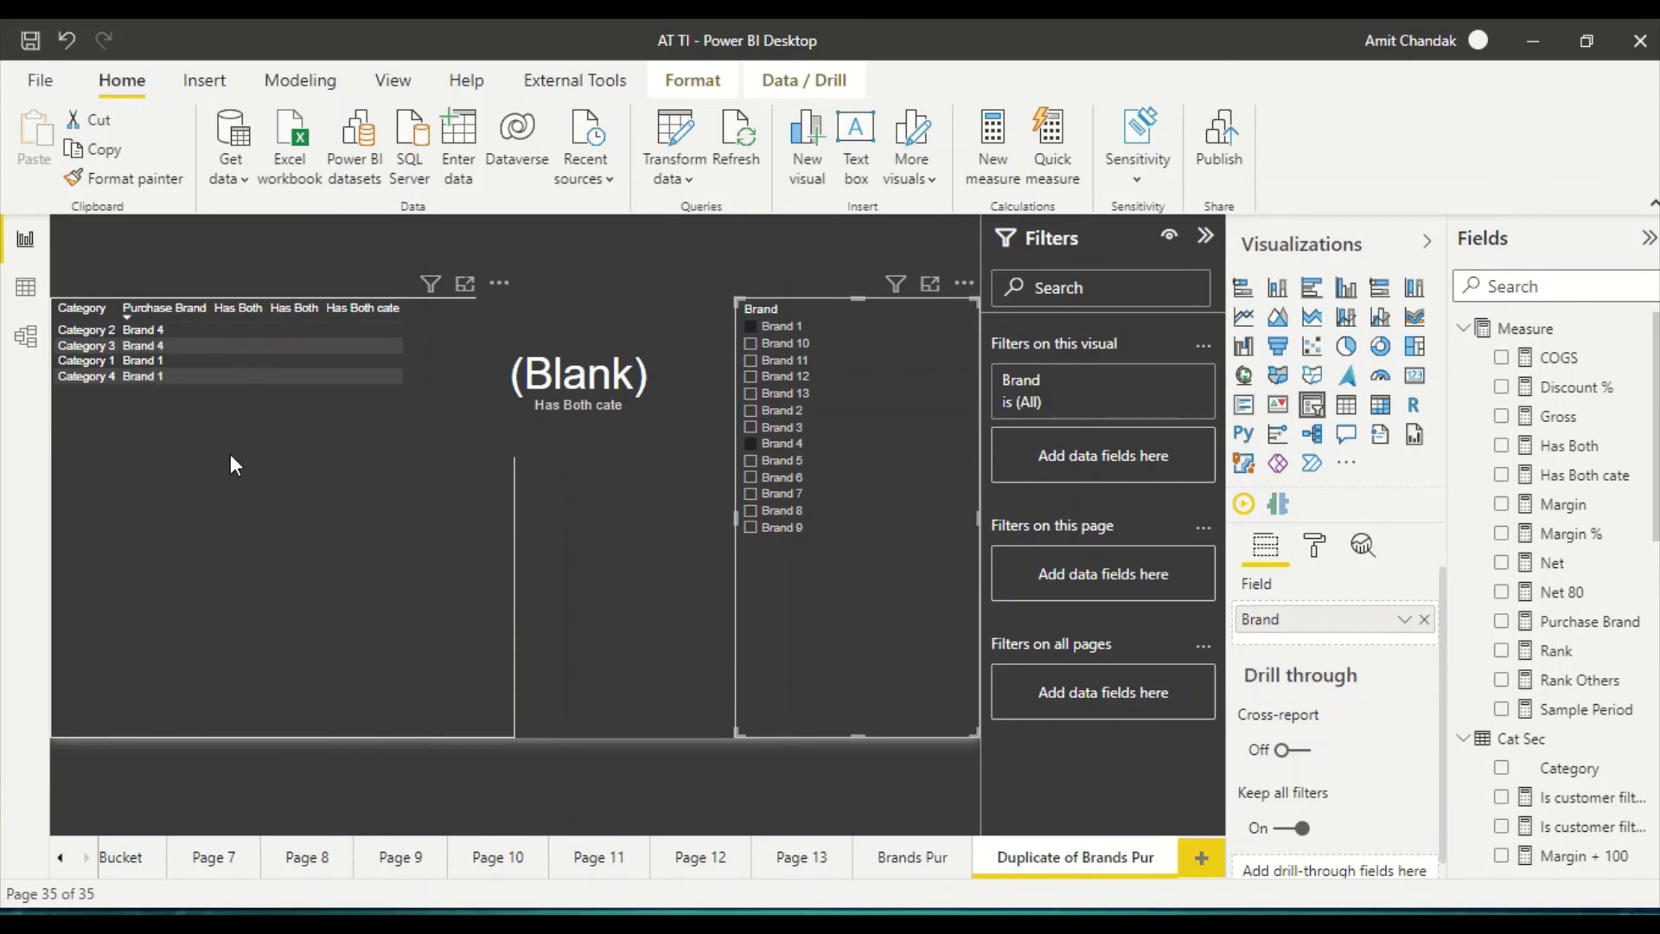
pyautogui.click(506, 595)
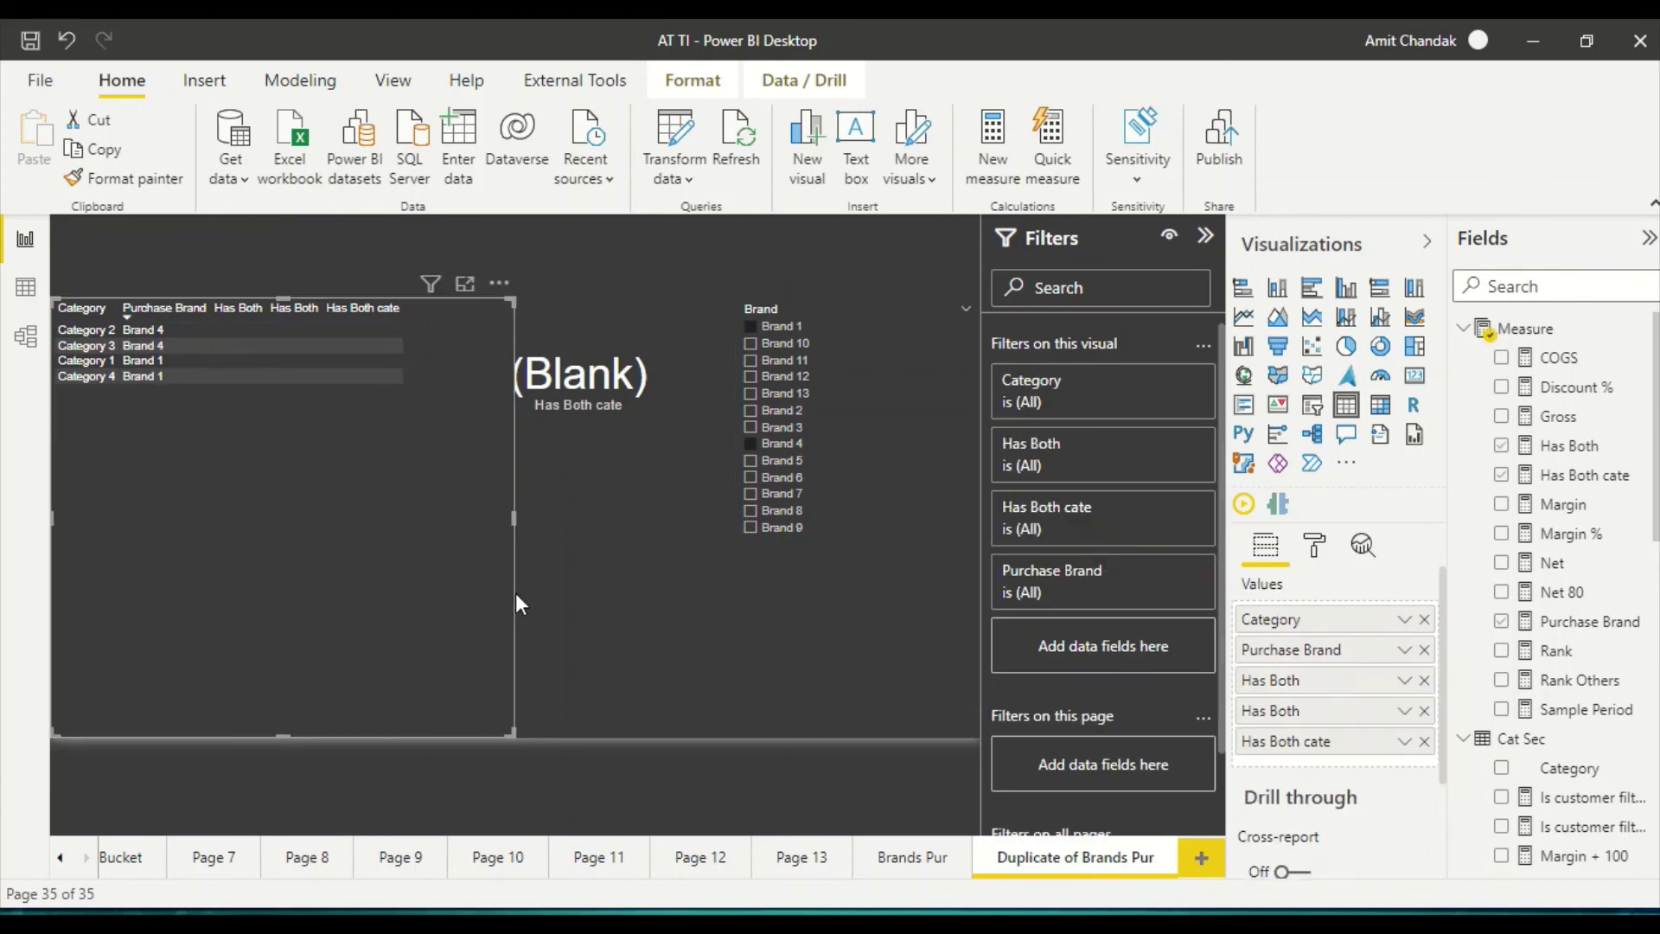
pyautogui.moveTo(516, 514); pyautogui.dragTo(439, 533)
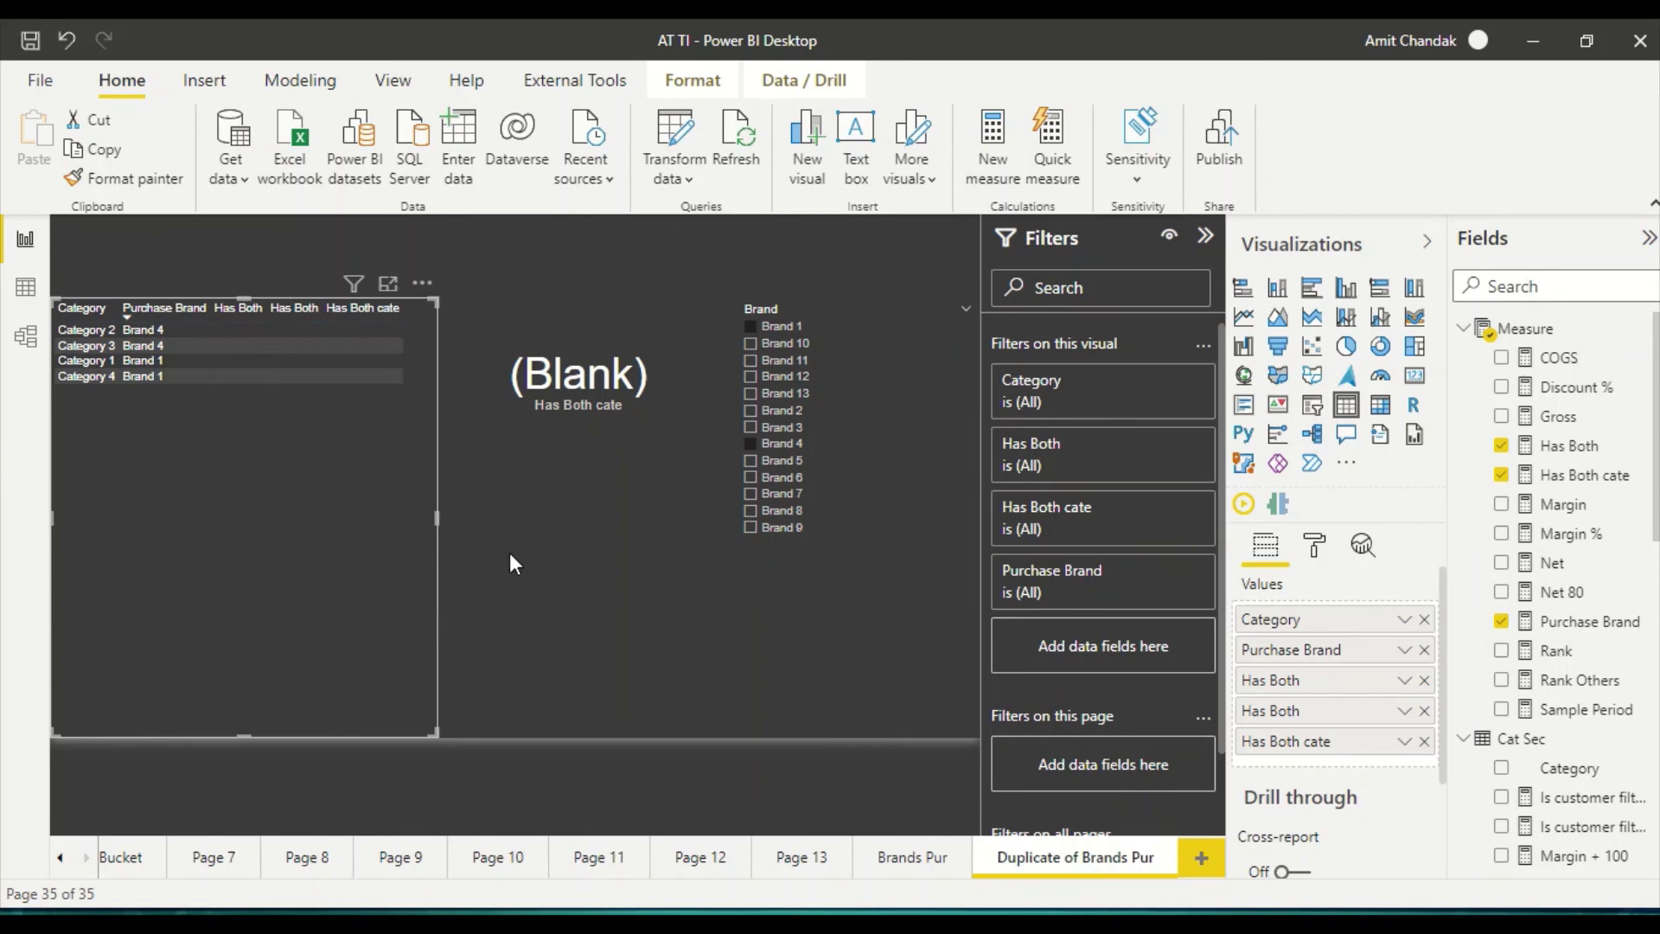
# - On the Brands Pur page, add Brand 3 to the slicer selection and review the customer table's Has Both values
pyautogui.click(912, 857)
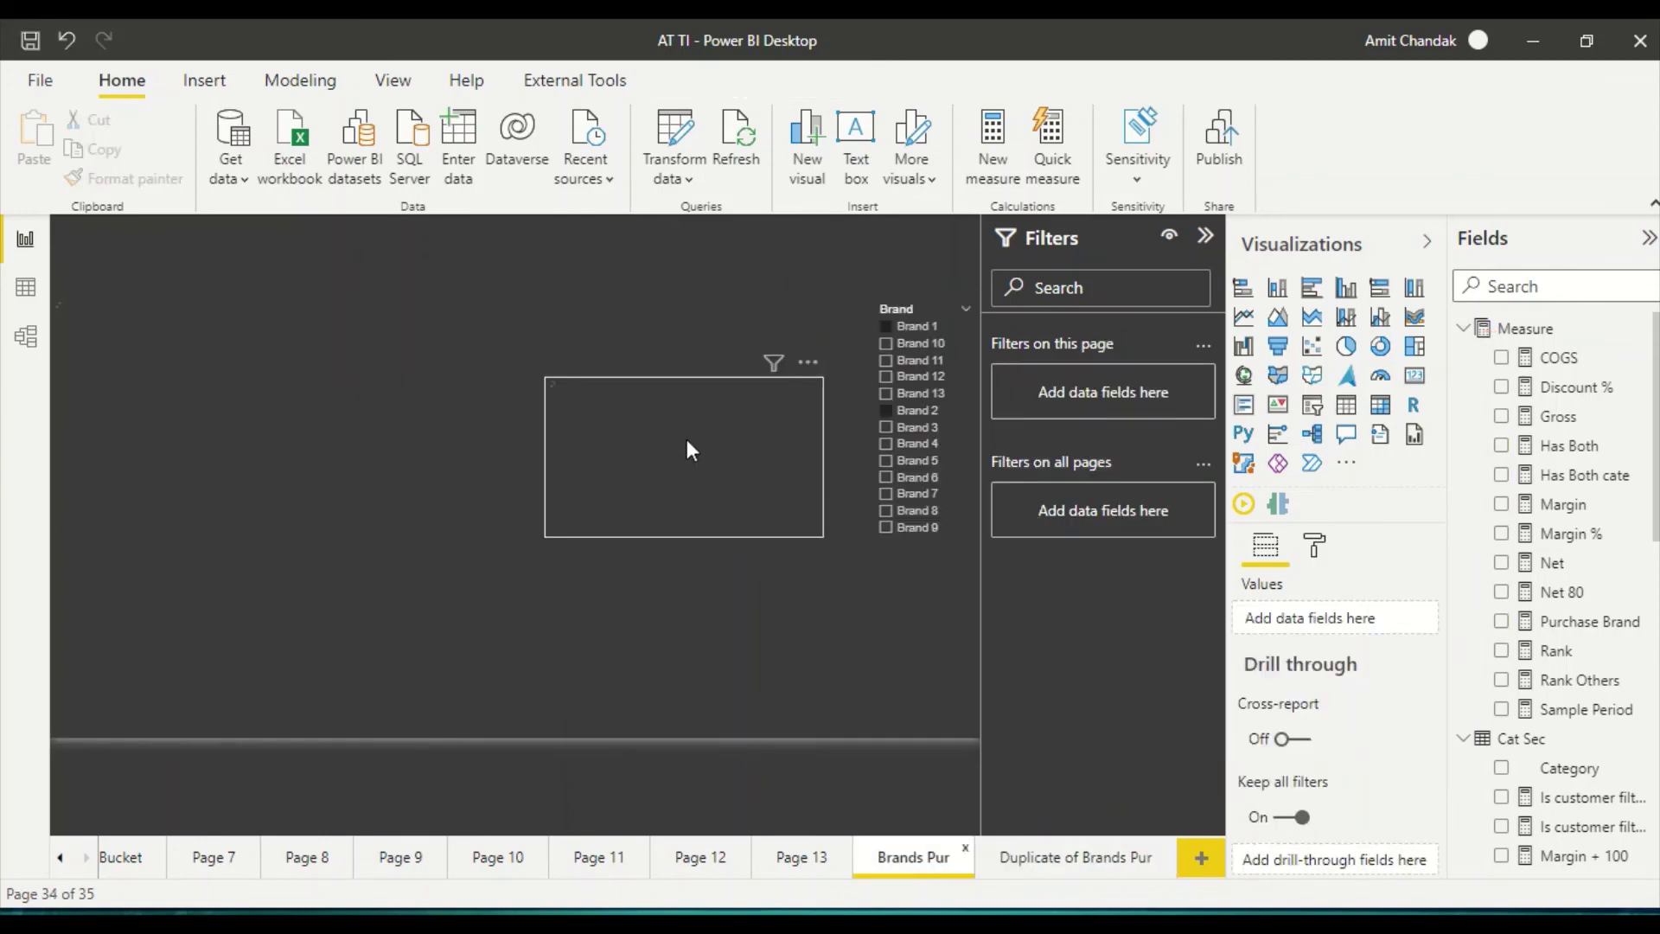
pyautogui.click(883, 453)
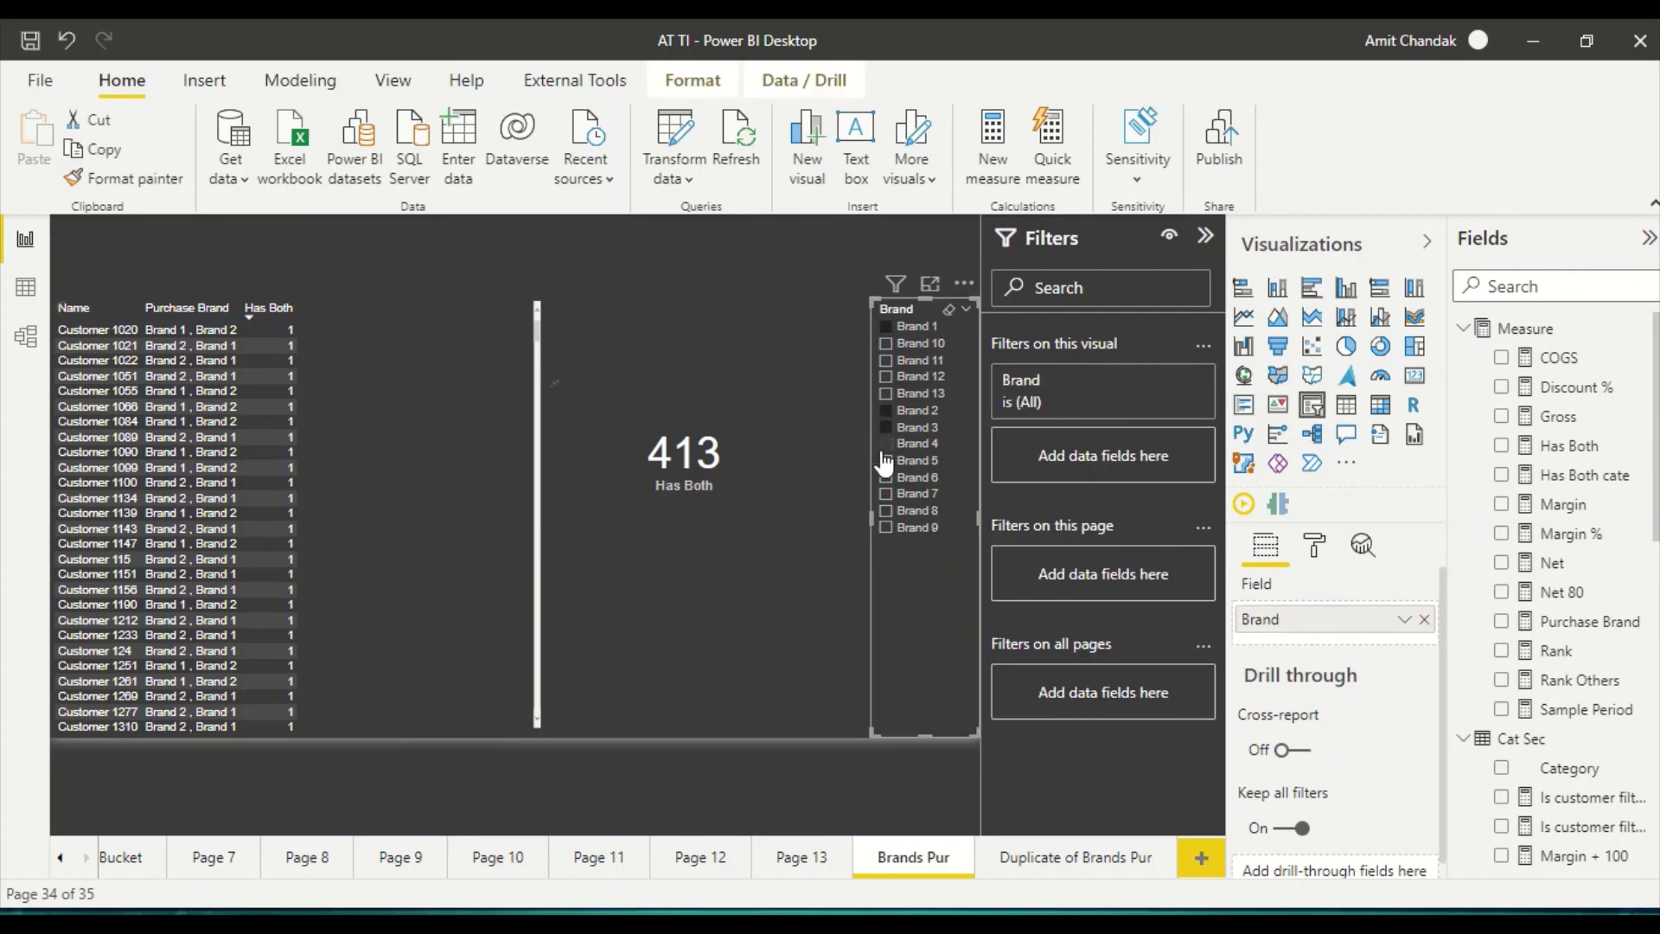
pyautogui.scroll(-3, 330, 439)
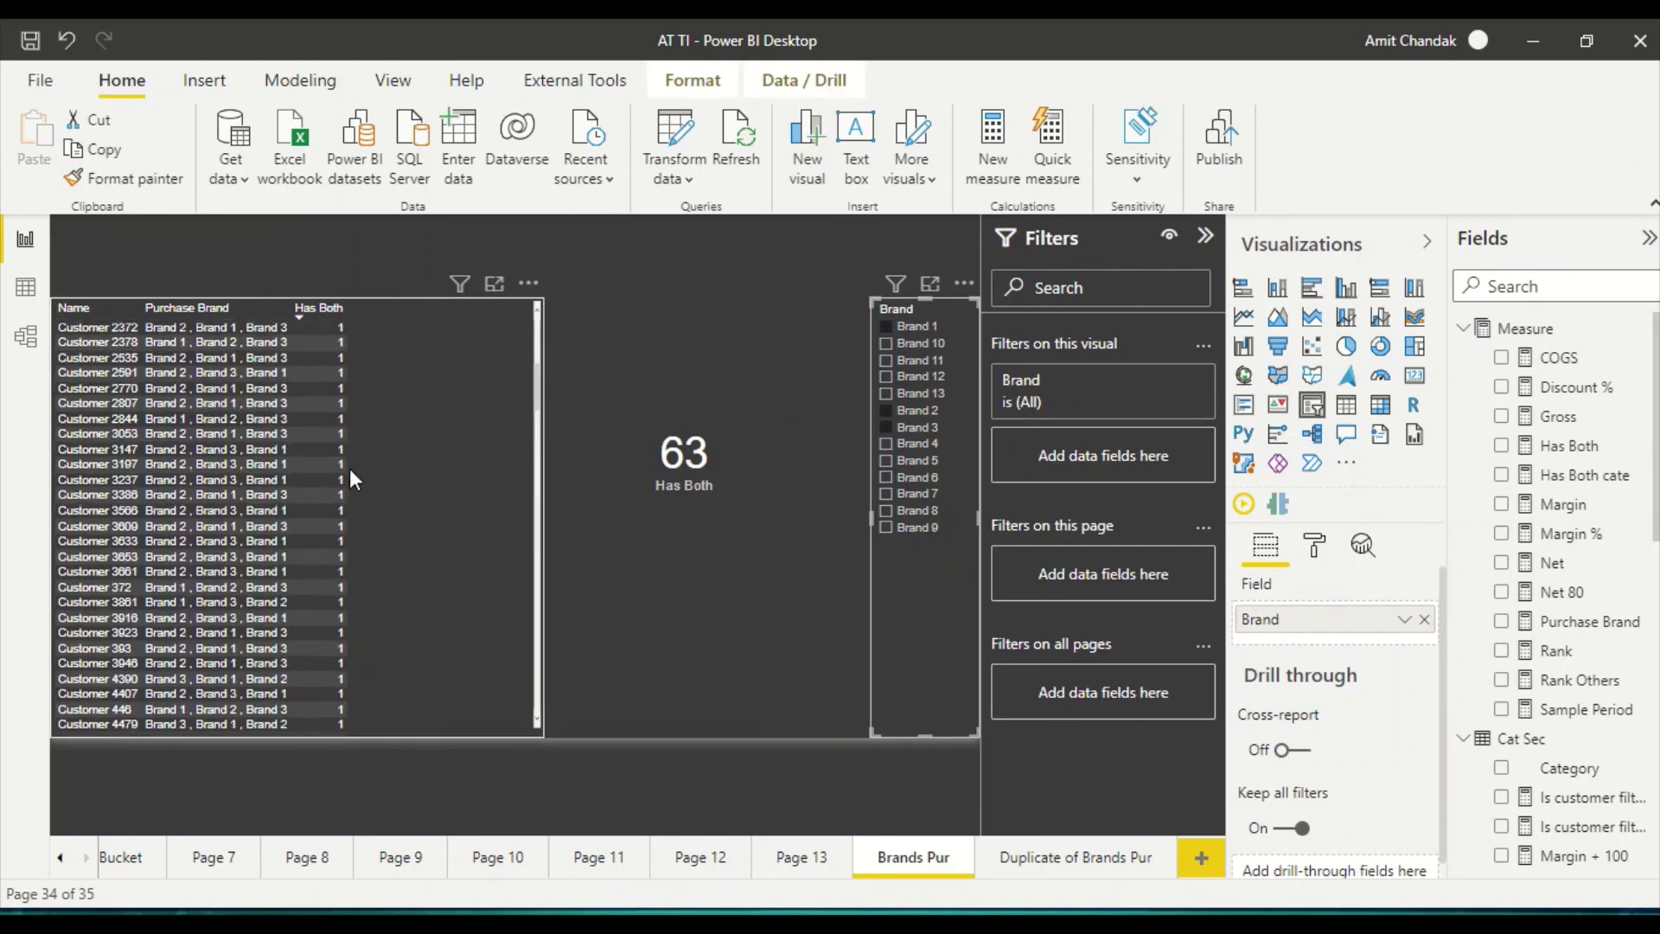
pyautogui.scroll(-7, 350, 469)
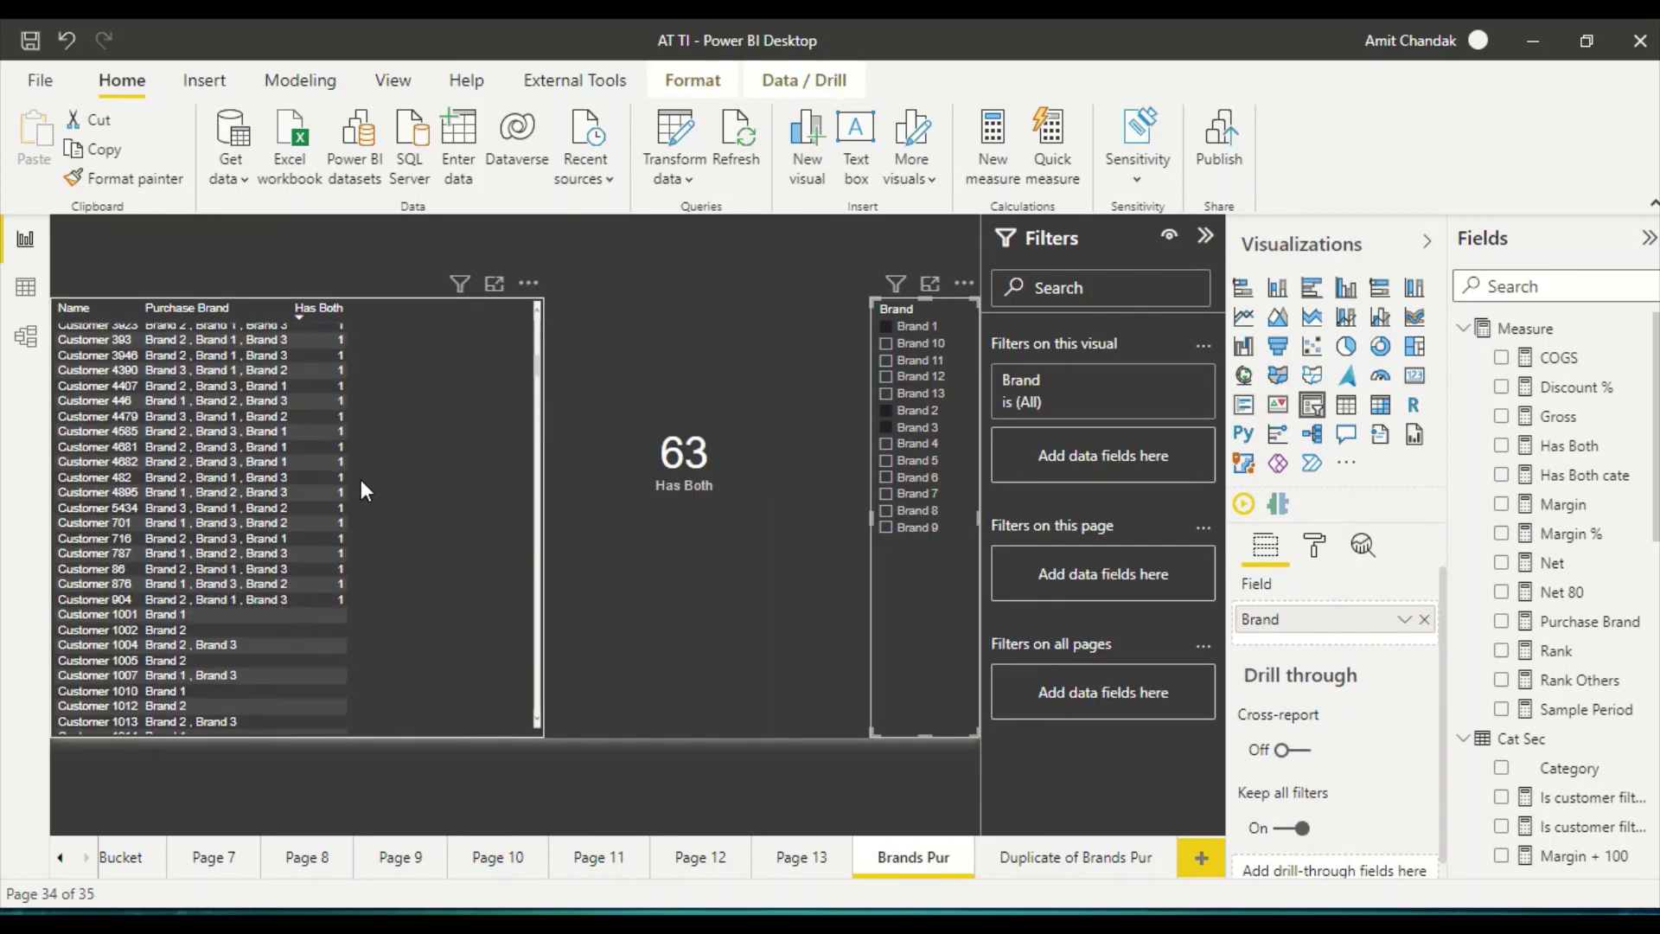
pyautogui.scroll(10, 360, 479)
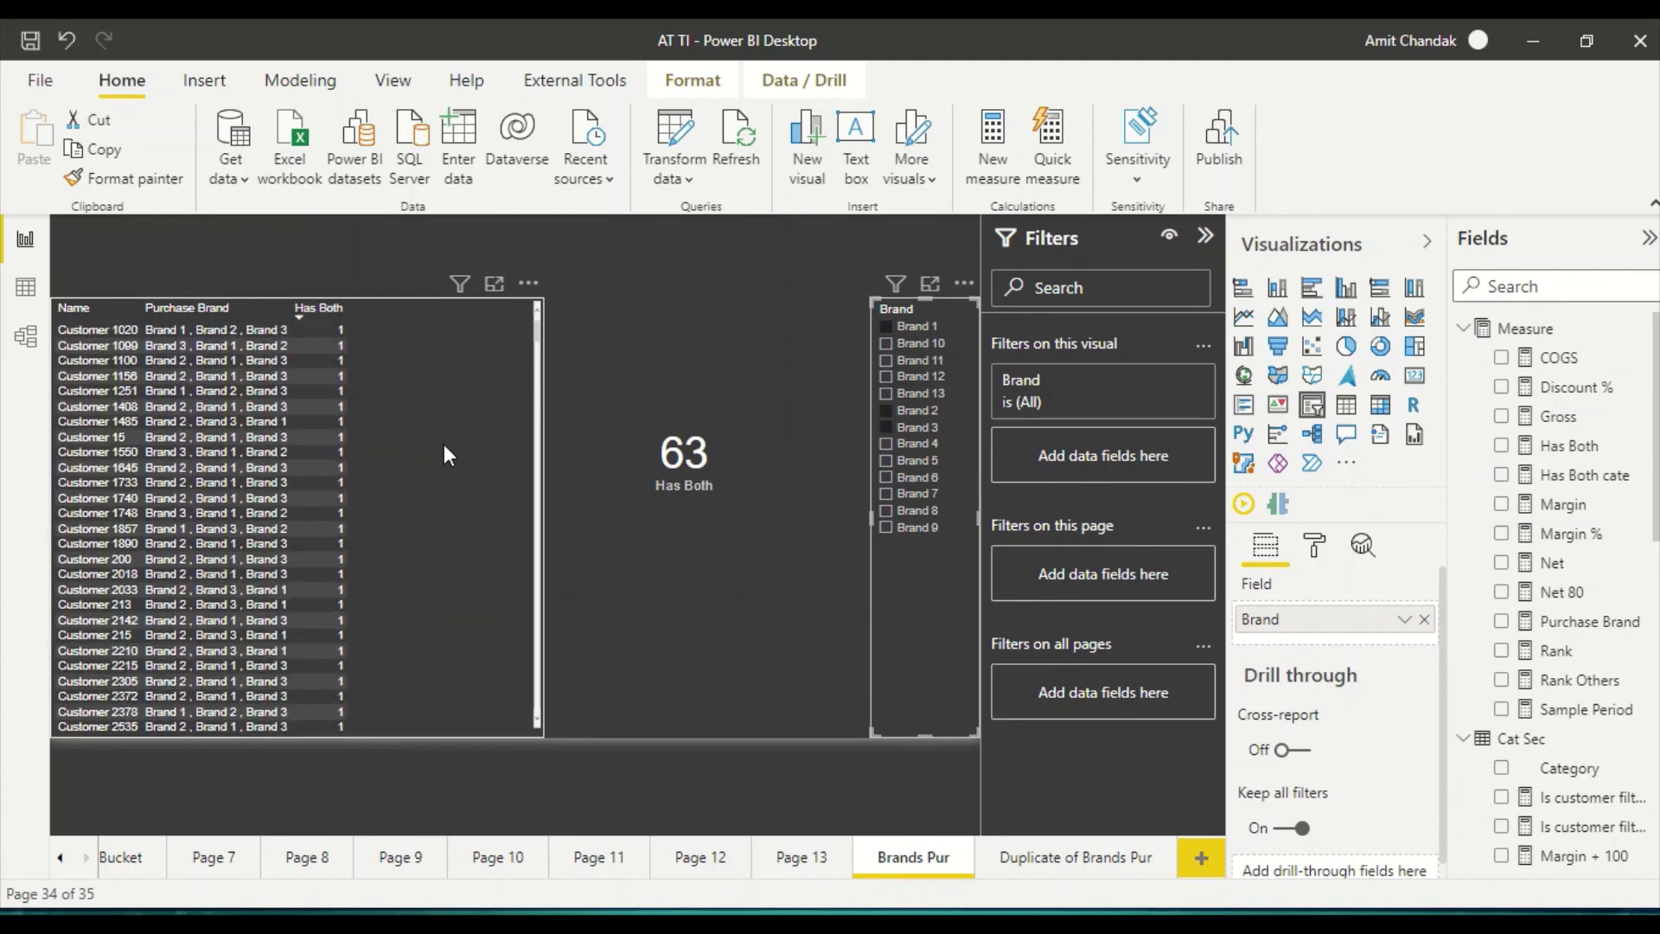